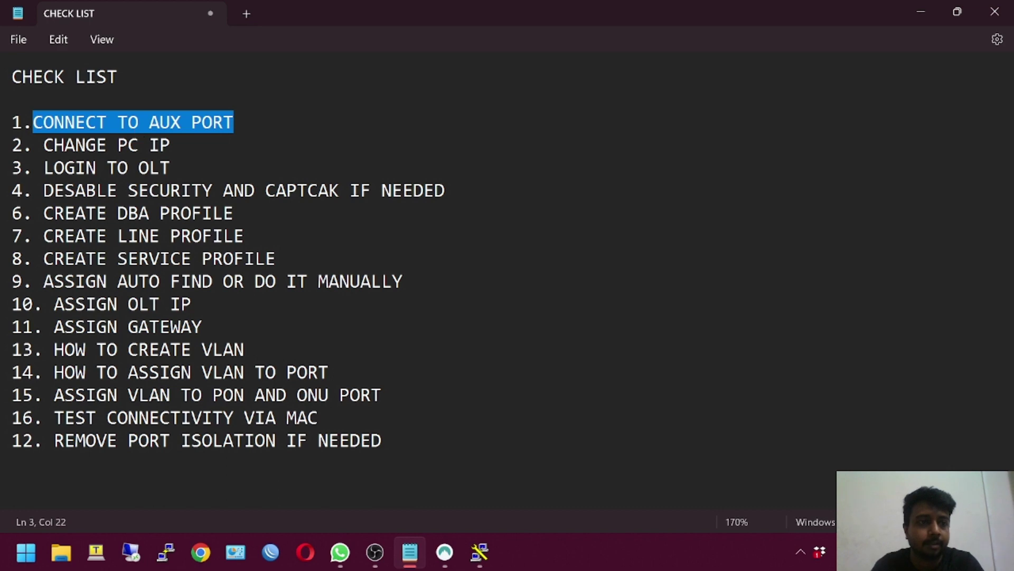
Insert a space after '1.' before CONNECT TO AUX PORT in the Notepad checklist
{"action": "left_click_drag", "start_coordinate": [44, 146], "coordinate": [166, 145]}
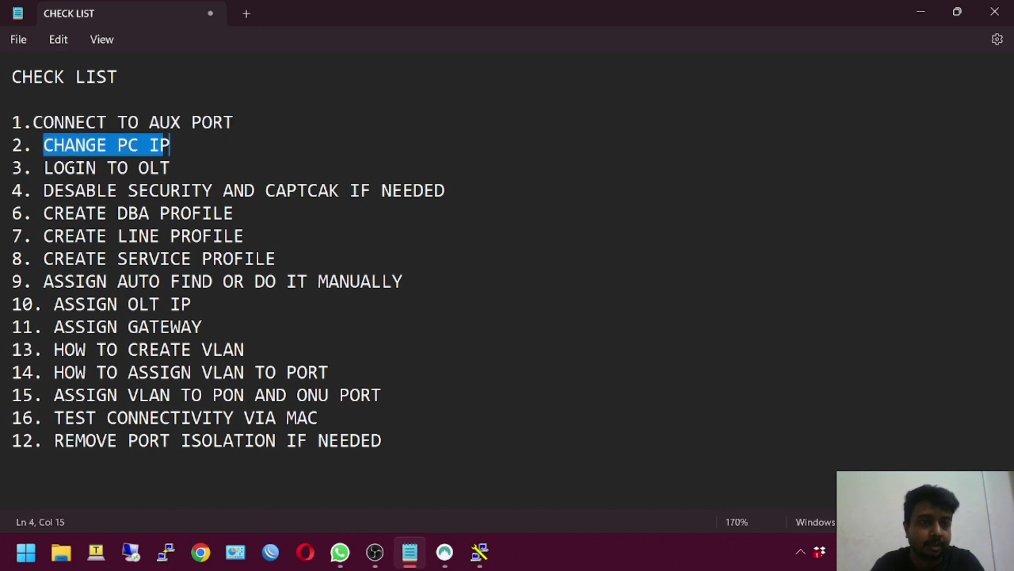
{"action": "left_click_drag", "start_coordinate": [234, 122], "coordinate": [33, 122]}
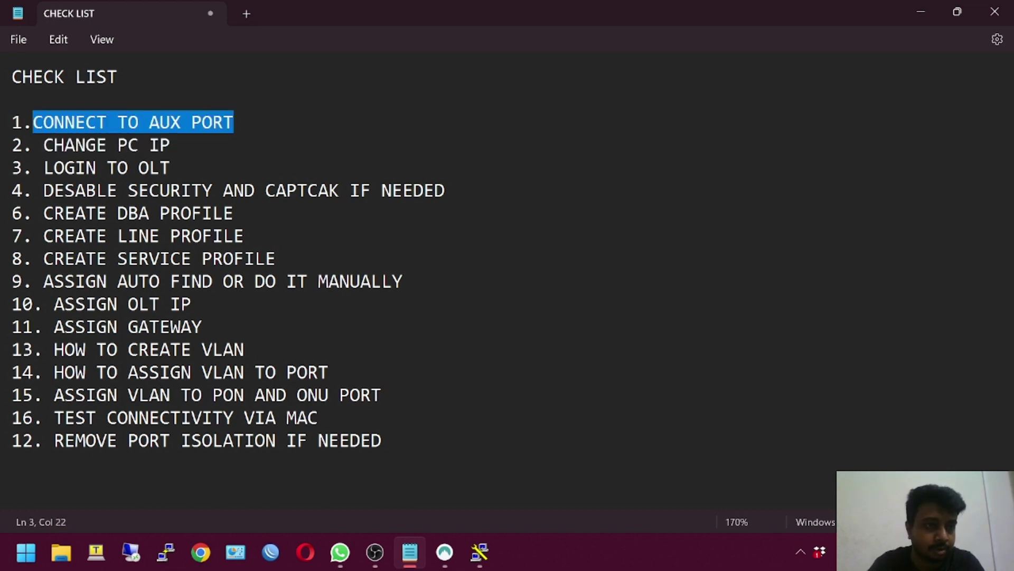
{"action": "left_click", "coordinate": [33, 126]}
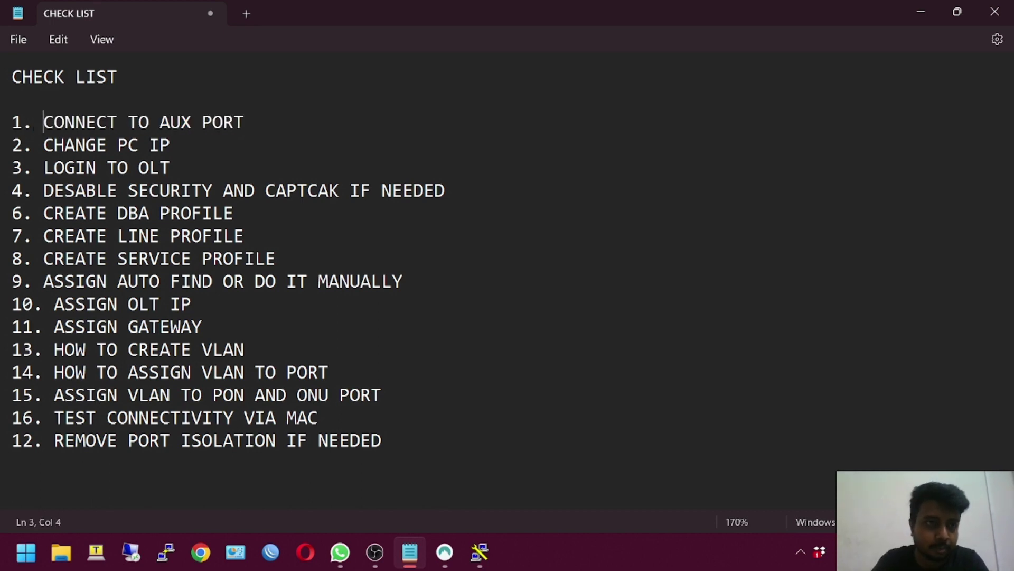
{"action": "key", "text": "shift+Right"}
{"action": "key", "text": "shift+Right"}
{"action": "key", "text": "shift+Right"}
{"action": "key", "text": "shift+Right"}
{"action": "key", "text": "shift+Right"}
{"action": "key", "text": "shift+Right"}
{"action": "key", "text": "shift+Right"}
{"action": "key", "text": "shift+Right"}
{"action": "key", "text": "shift+Right"}
{"action": "key", "text": "shift+Right"}
{"action": "key", "text": "shift+Right"}
{"action": "key", "text": "shift+Right"}
{"action": "key", "text": "shift+Right"}
{"action": "key", "text": "shift+Right"}
{"action": "key", "text": "shift+Right"}
{"action": "key", "text": "shift+Right"}
{"action": "key", "text": "shift+Right"}
{"action": "key", "text": "shift+Right"}
{"action": "key", "text": "shift+Right"}
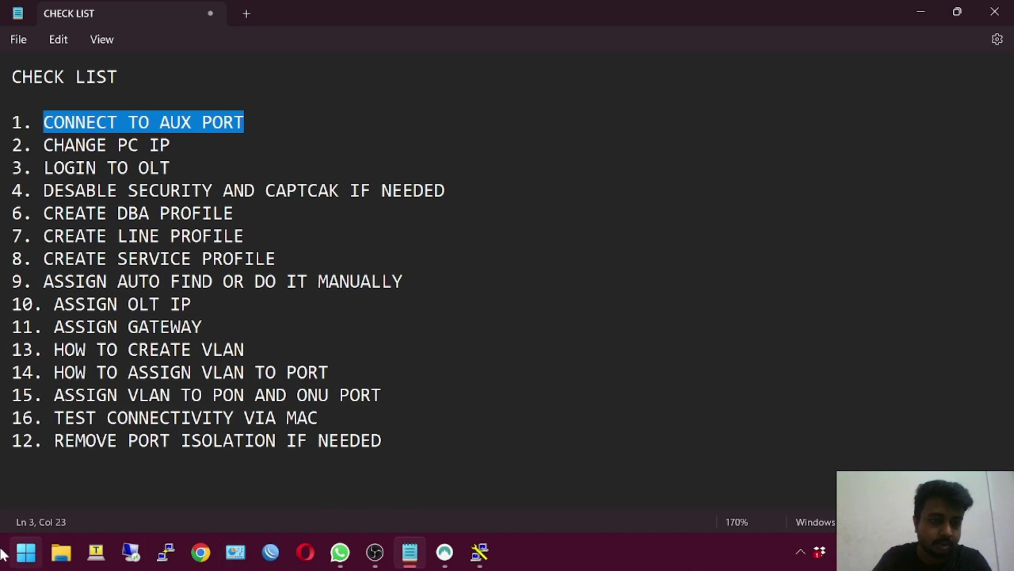
{"action": "left_click", "coordinate": [24, 554]}
Open Control Panel's Network Connections list and select the Ethernet adapter
{"action": "type", "text": "conto"}
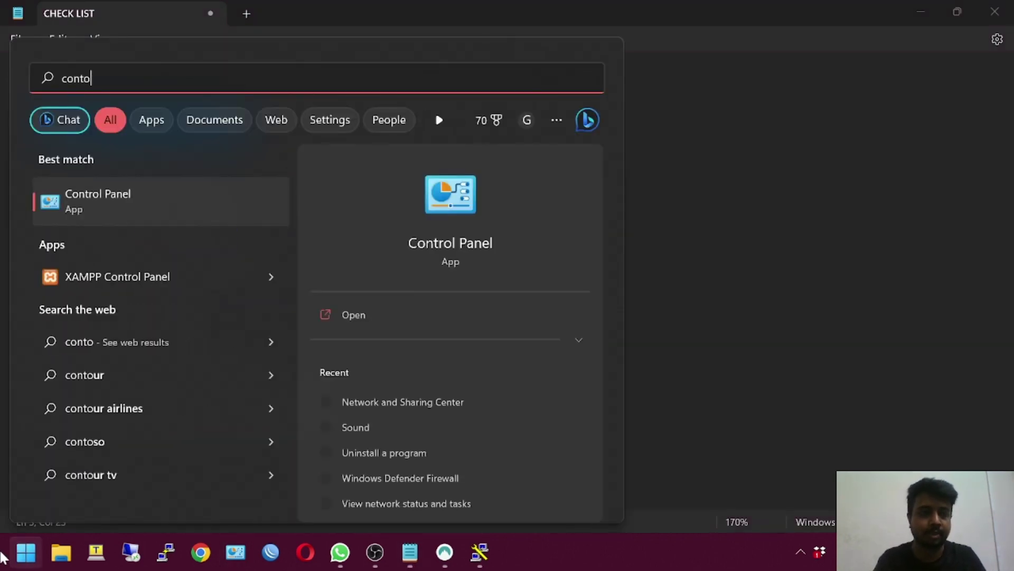
{"action": "key", "text": "Escape"}
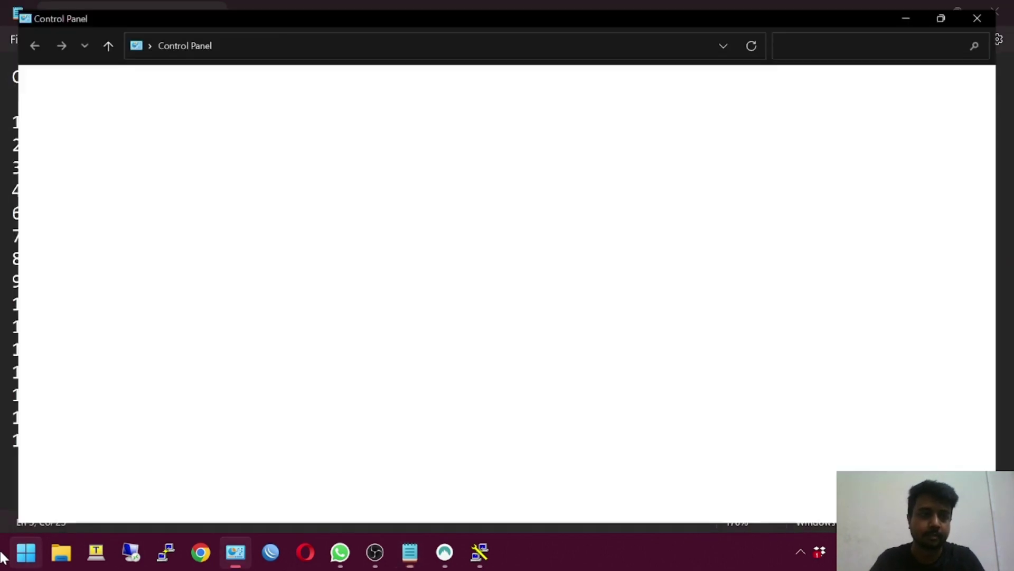
{"action": "left_click", "coordinate": [318, 196]}
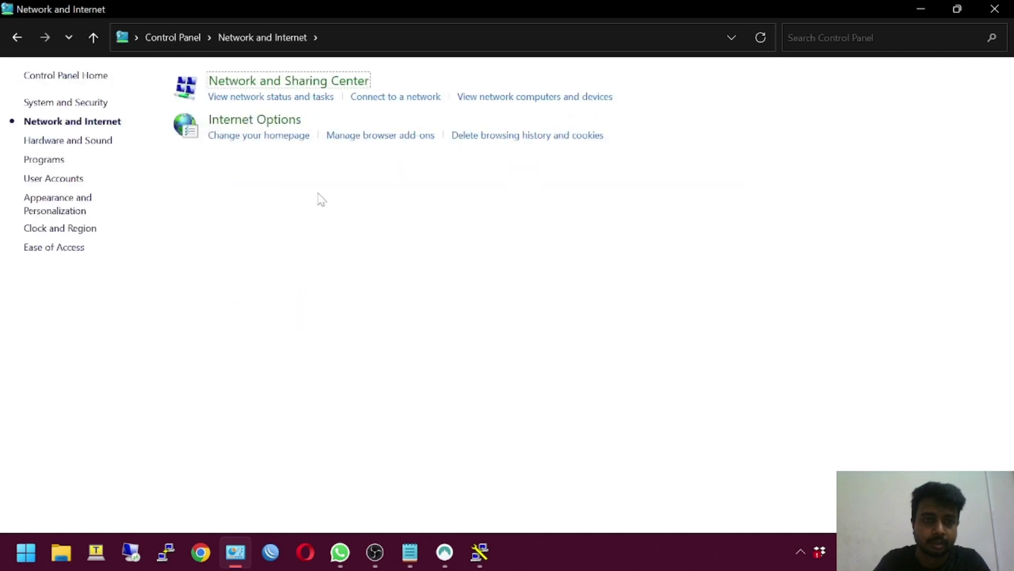
{"action": "left_click", "coordinate": [267, 84]}
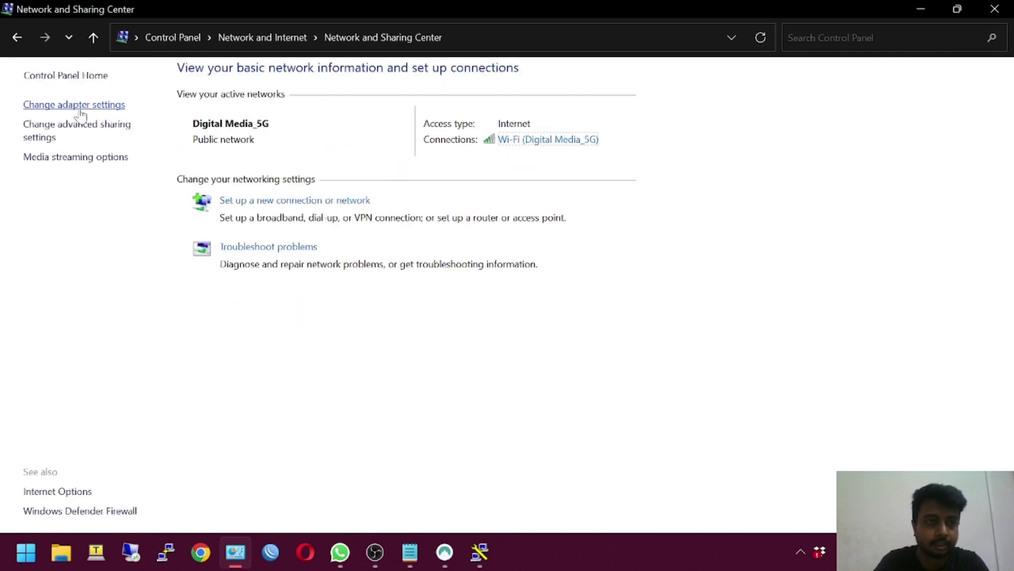
{"action": "left_click", "coordinate": [82, 108]}
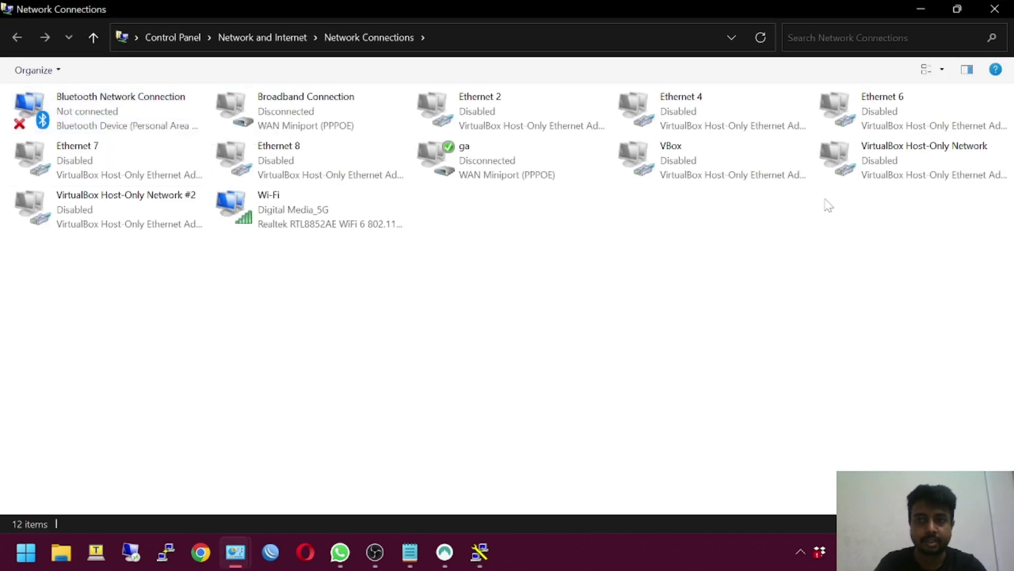
{"action": "left_click", "coordinate": [638, 127]}
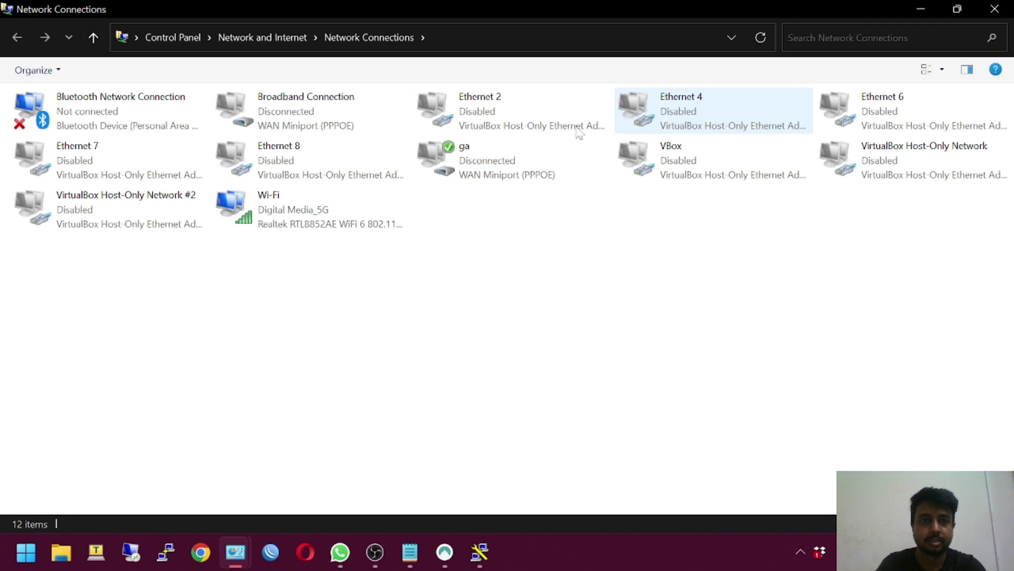
{"action": "left_click", "coordinate": [304, 133]}
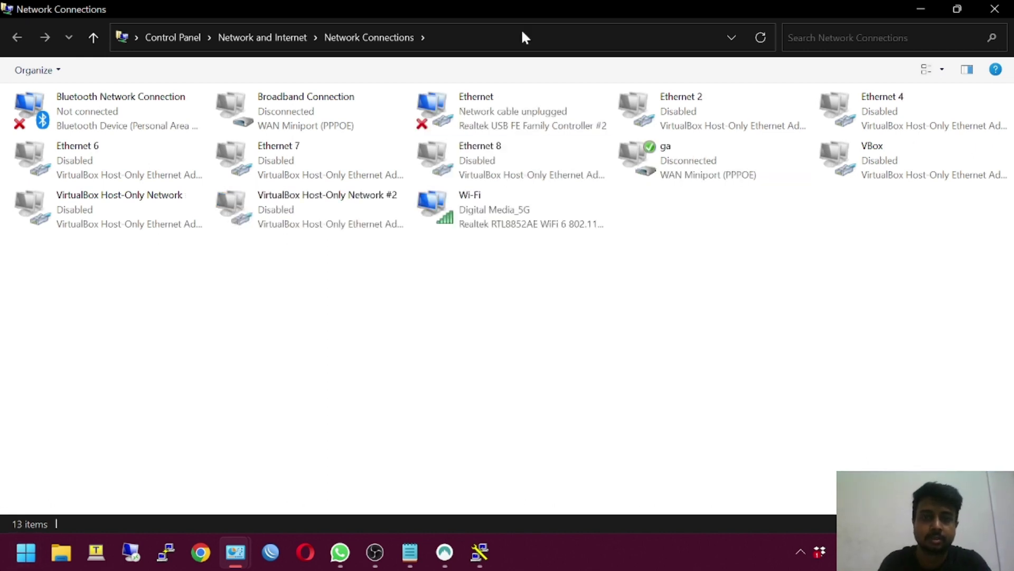
{"action": "left_click", "coordinate": [475, 99]}
Give the Ethernet adapter static IPv4 192.168.8.12 with subnet mask 255.255.255.0
{"action": "double_click", "coordinate": [498, 97]}
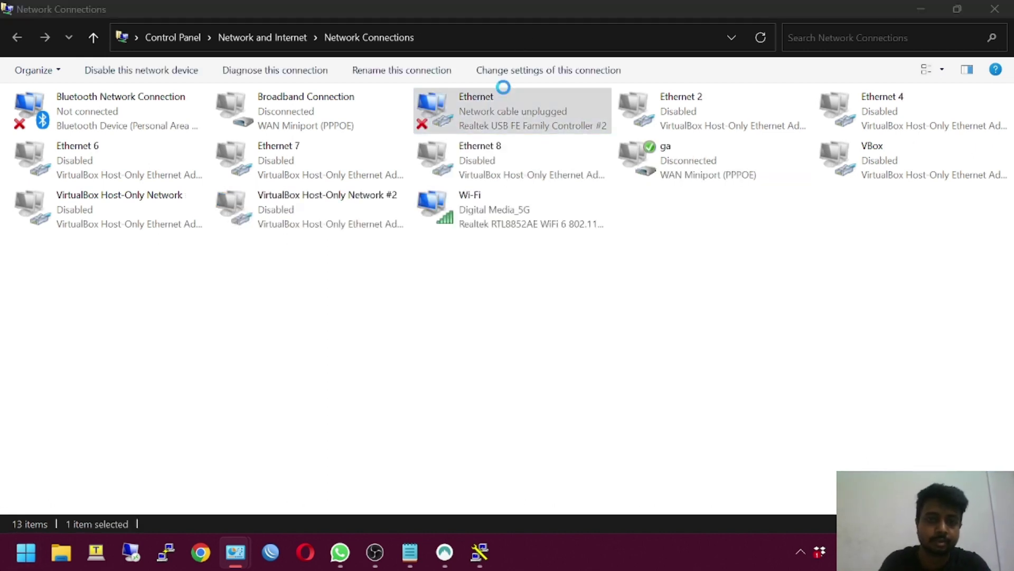
{"action": "double_click", "coordinate": [165, 264]}
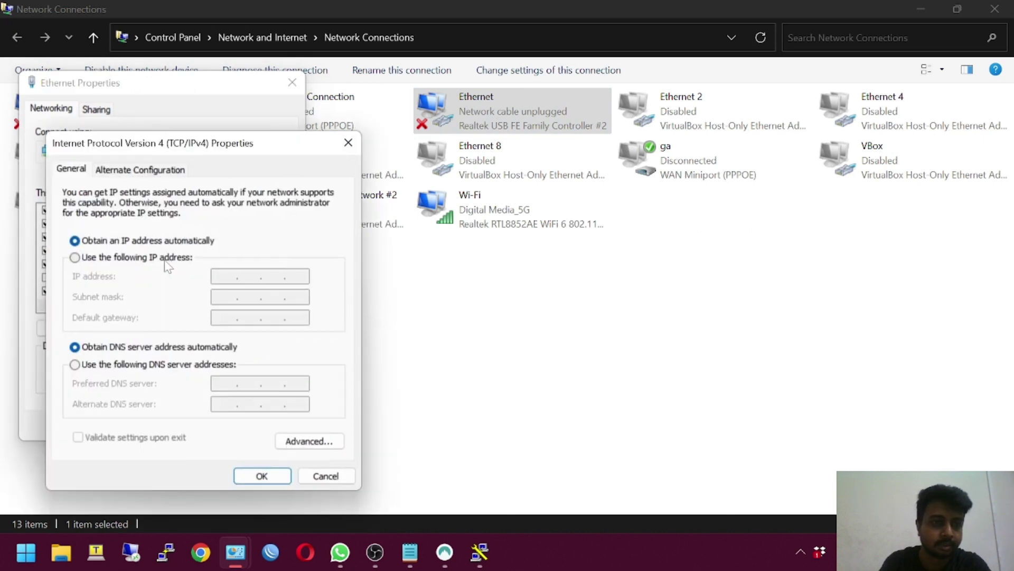
{"action": "left_click", "coordinate": [180, 259]}
{"action": "type", "text": "1"}
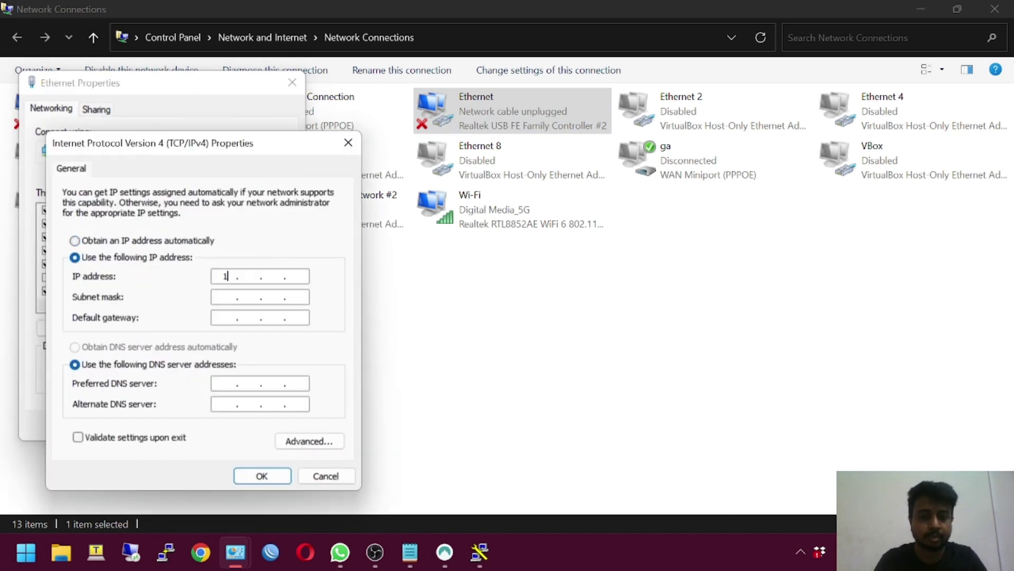
{"action": "type", "text": "92 . 168"}
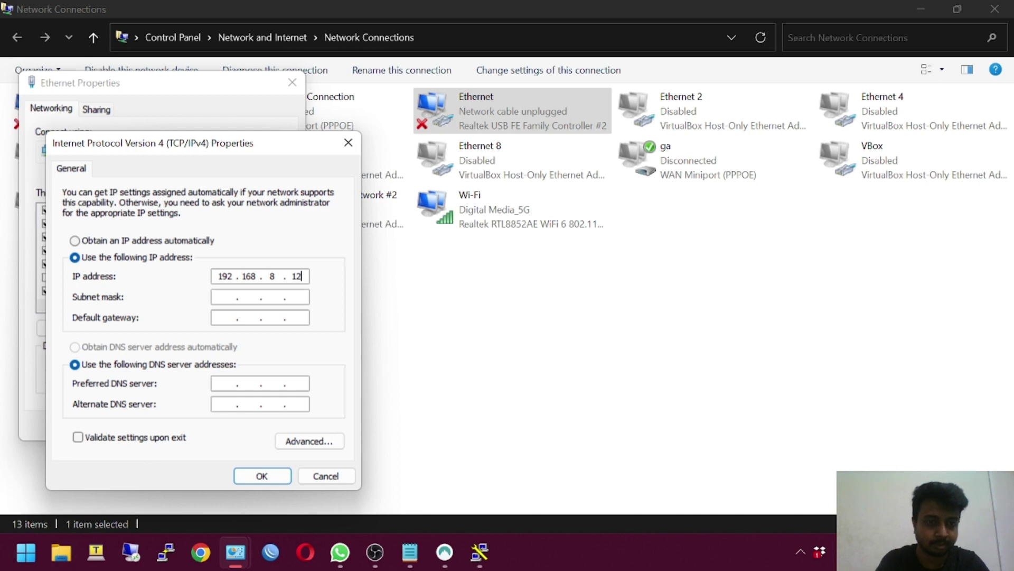
{"action": "left_click", "coordinate": [260, 297]}
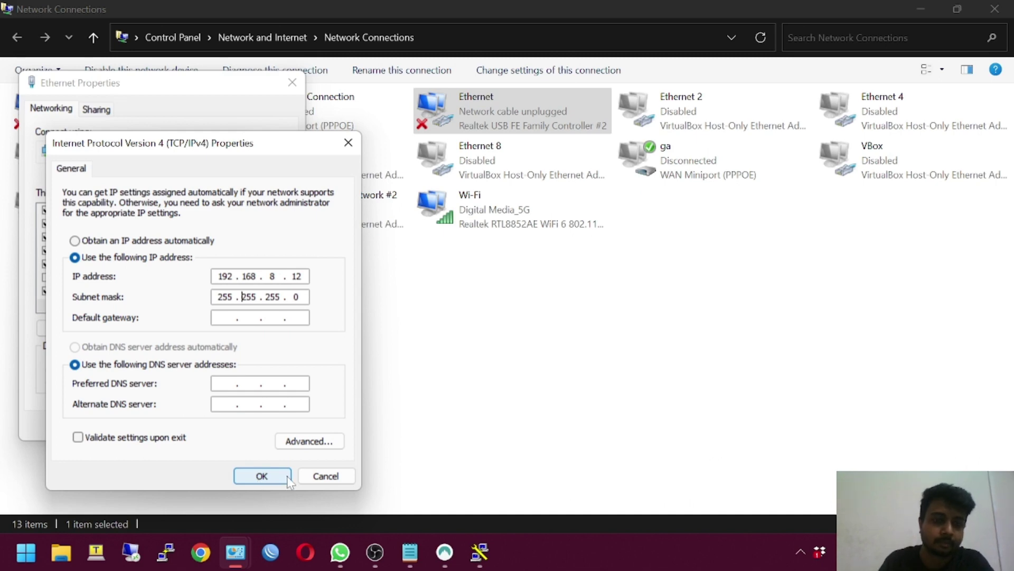
{"action": "left_click", "coordinate": [322, 476]}
{"action": "left_click", "coordinate": [292, 82]}
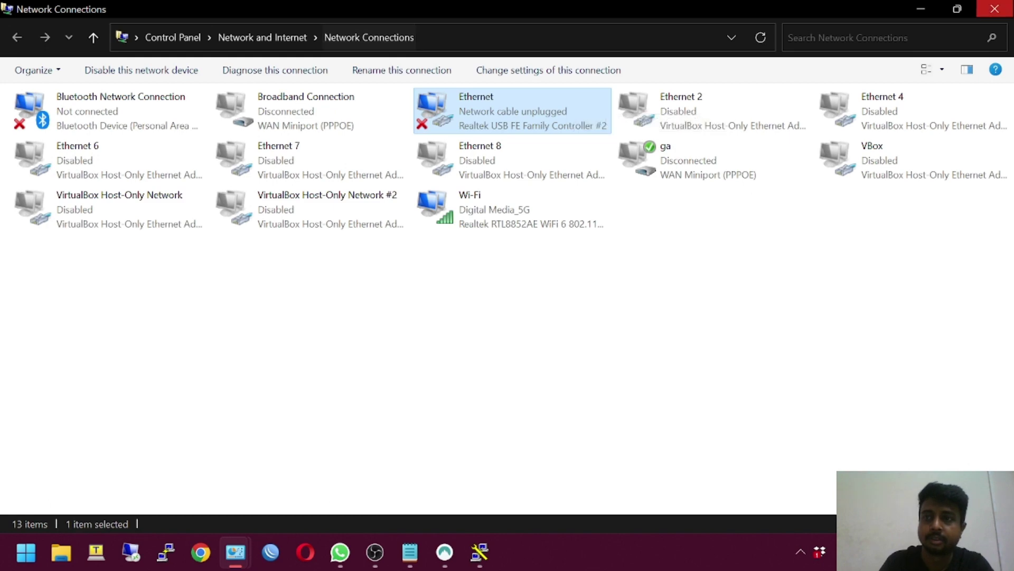
{"action": "key", "text": "alt+Left"}
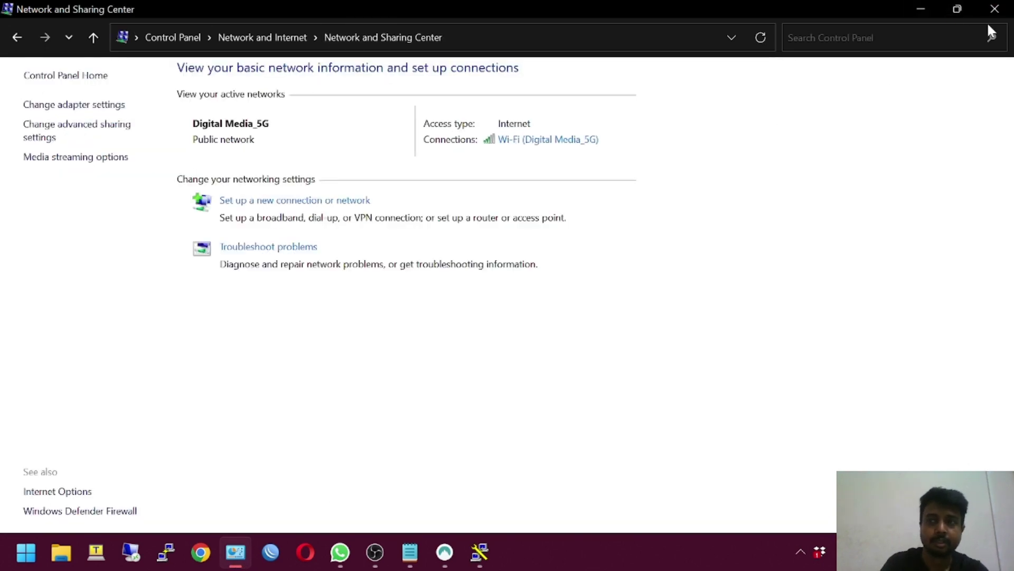
{"action": "left_click", "coordinate": [995, 9]}
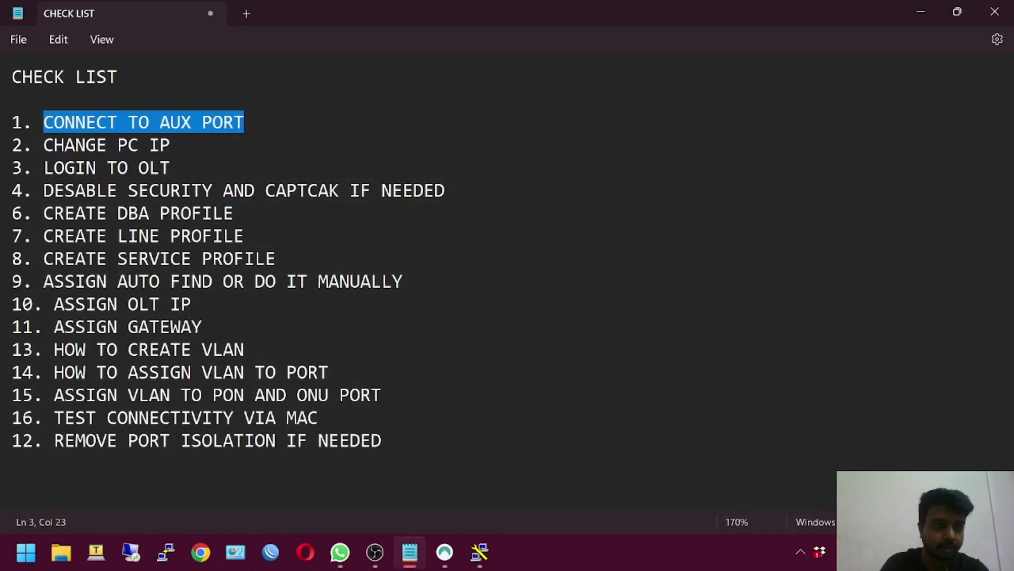
{"action": "left_click_drag", "start_coordinate": [44, 168], "coordinate": [171, 167]}
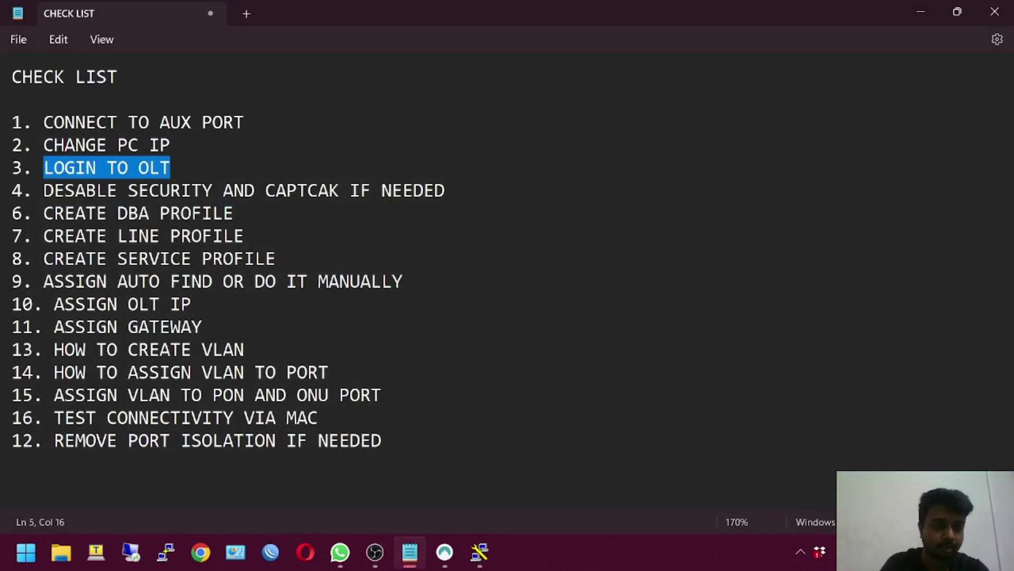
{"action": "left_click", "coordinate": [201, 560]}
{"action": "left_click", "coordinate": [990, 42]}
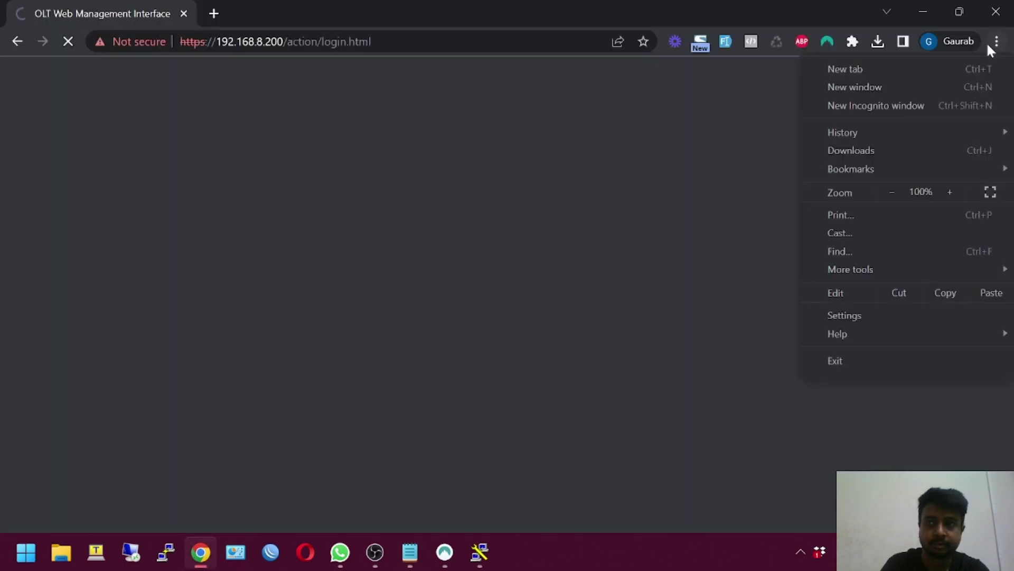
{"action": "left_click", "coordinate": [898, 105]}
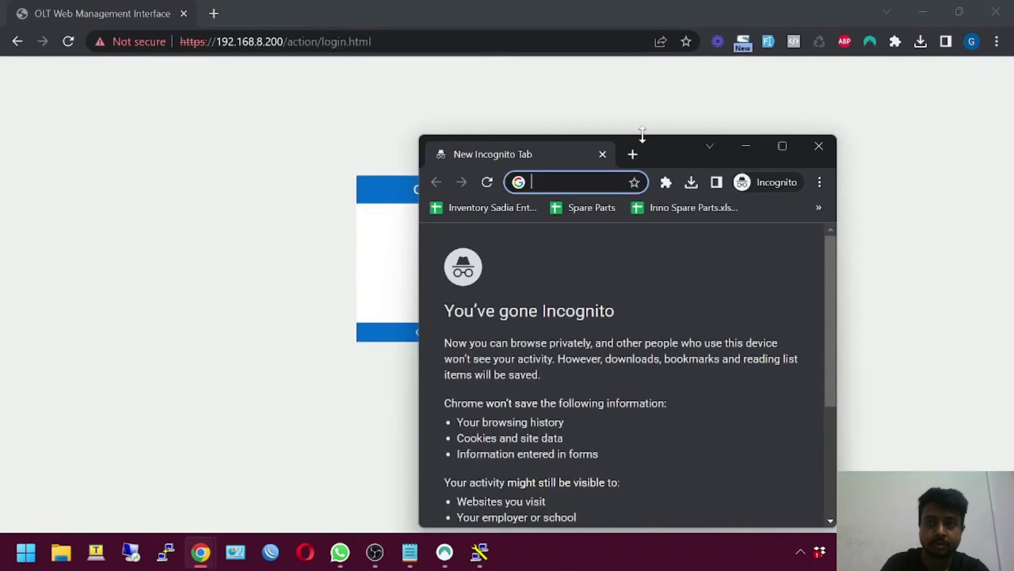
{"action": "left_click", "coordinate": [746, 146]}
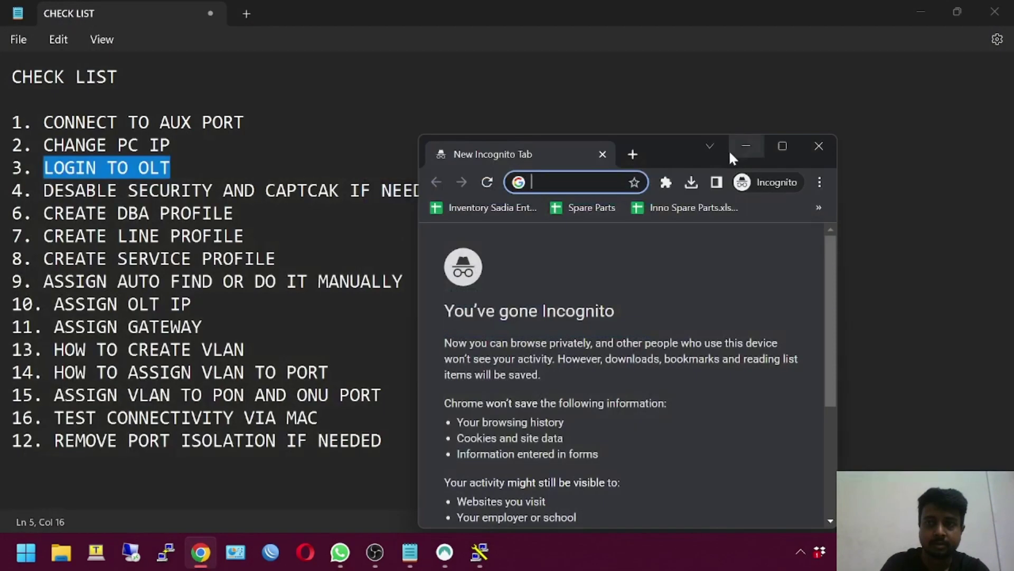
{"action": "left_click", "coordinate": [782, 145]}
{"action": "type", "text": "htt"}
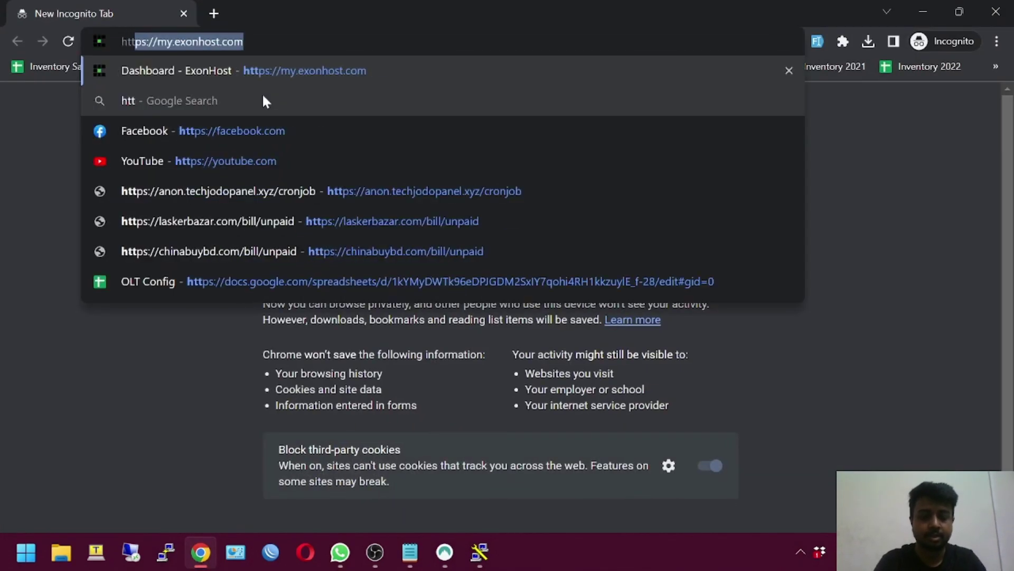
{"action": "type", "text": "ps://"}
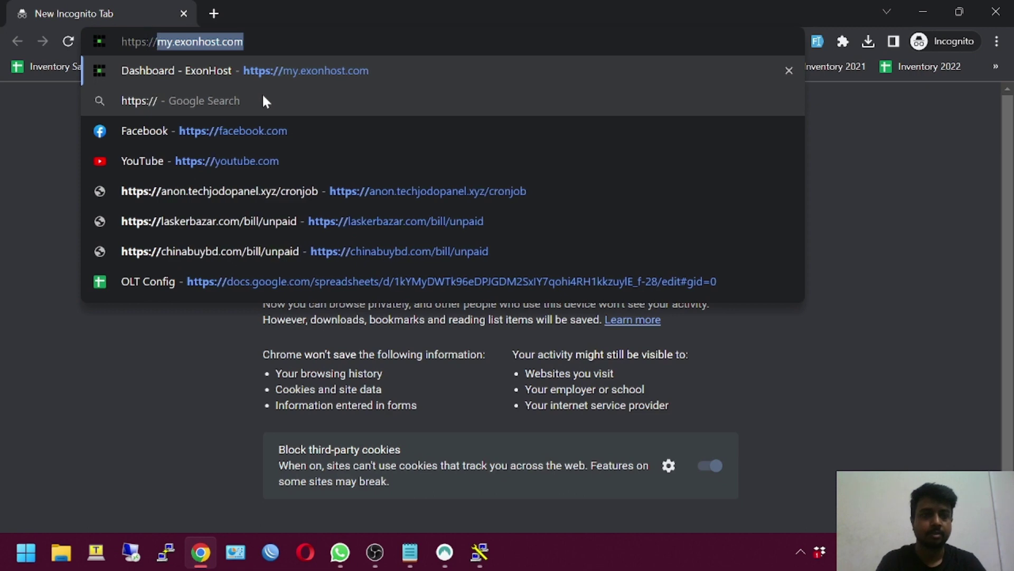
{"action": "type", "text": "192.1"}
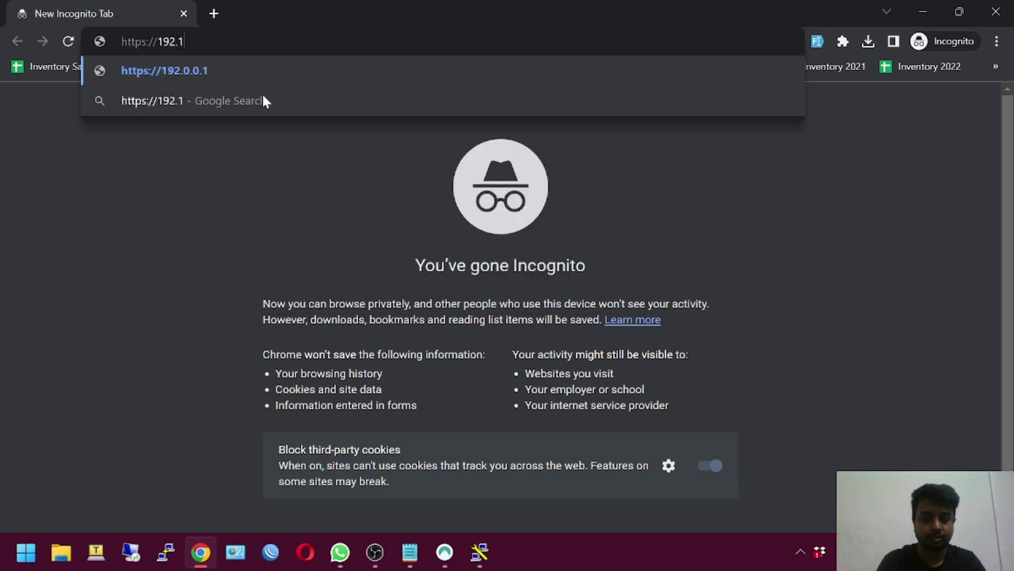
{"action": "type", "text": "68.8.200"}
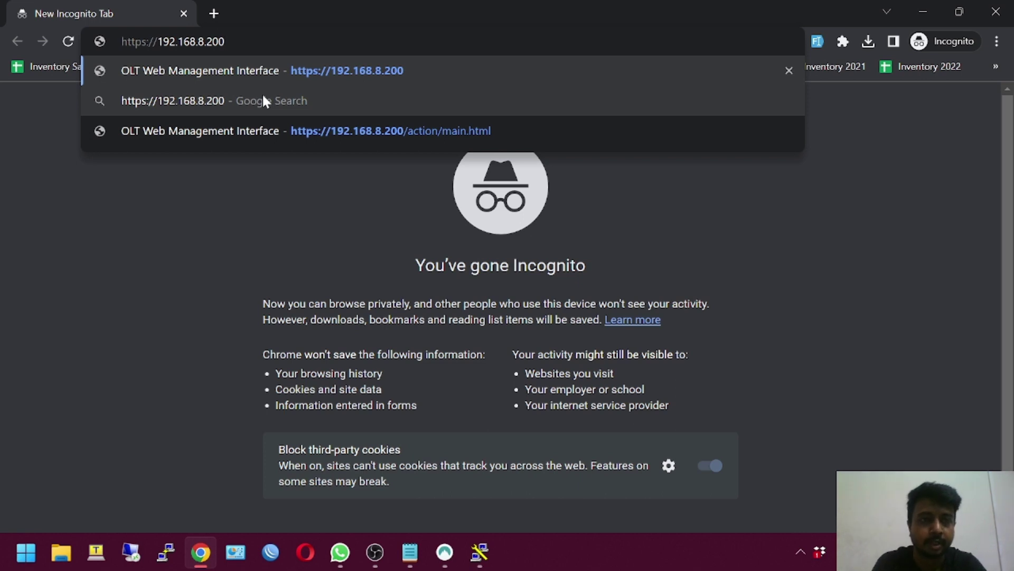
{"action": "key", "text": "Return"}
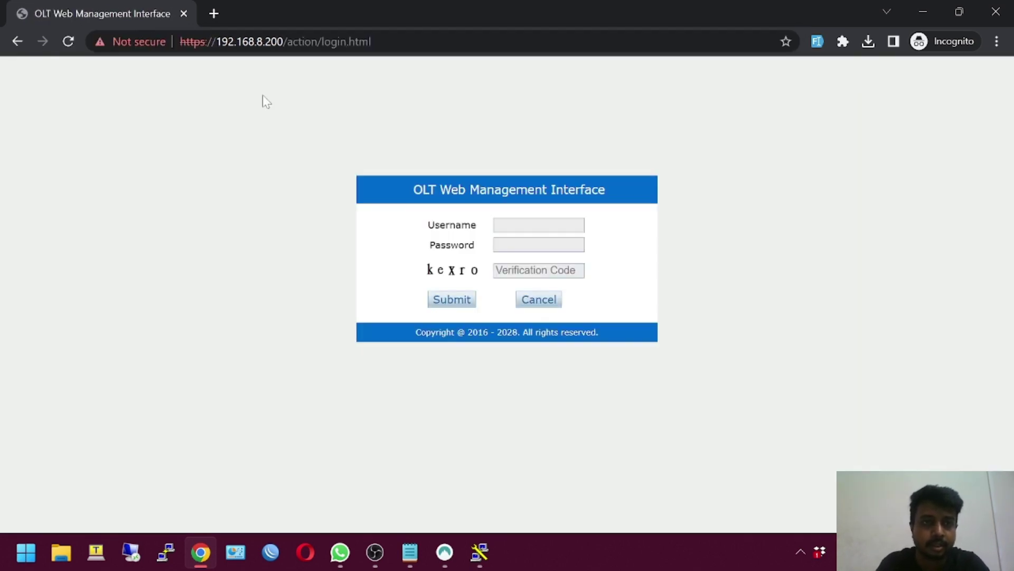
Reset the site permissions for 192.168.8.200 from its site settings
{"action": "left_click", "coordinate": [140, 41]}
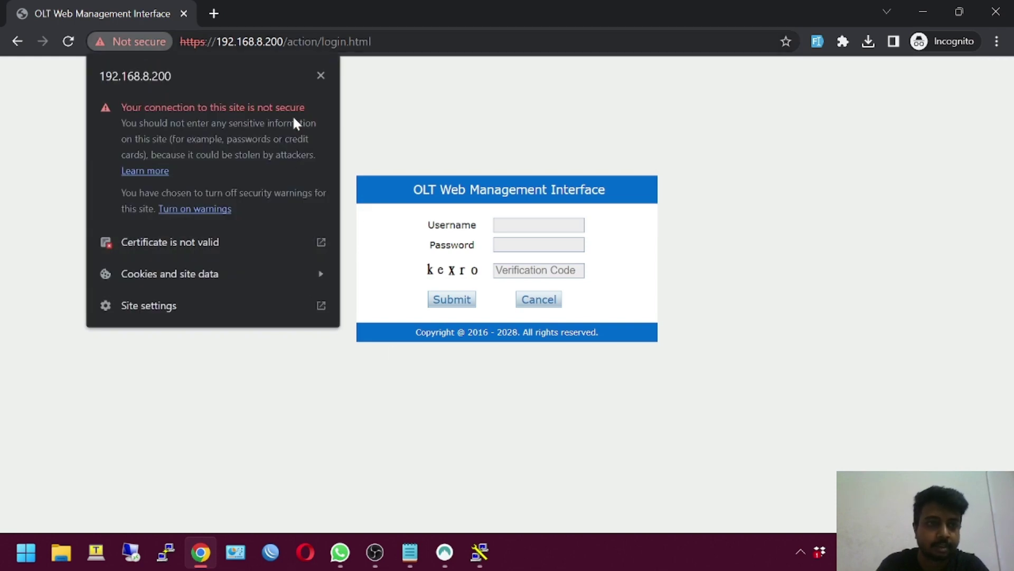
{"action": "left_click", "coordinate": [271, 308]}
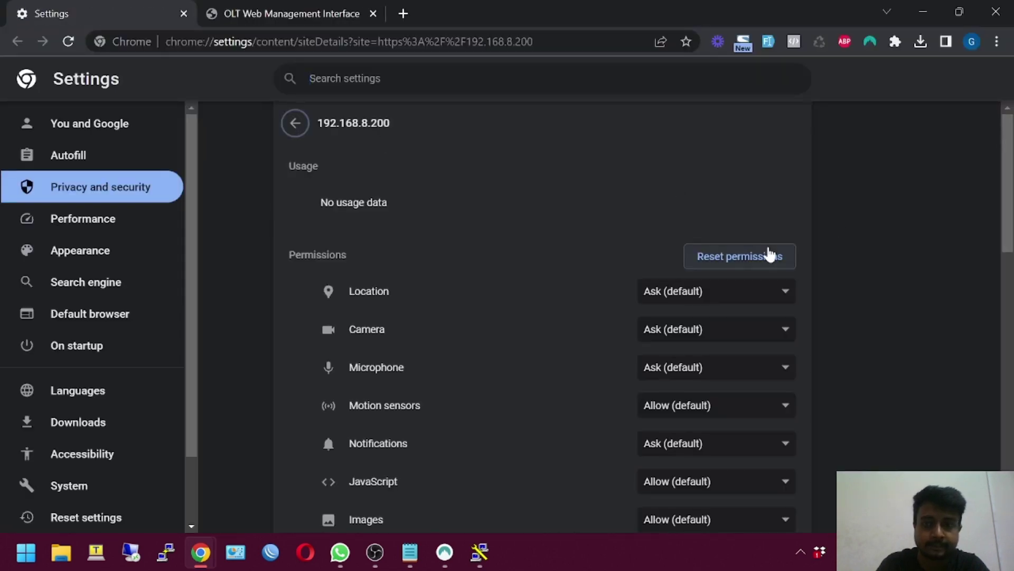
{"action": "left_click", "coordinate": [704, 254]}
{"action": "left_click", "coordinate": [670, 320]}
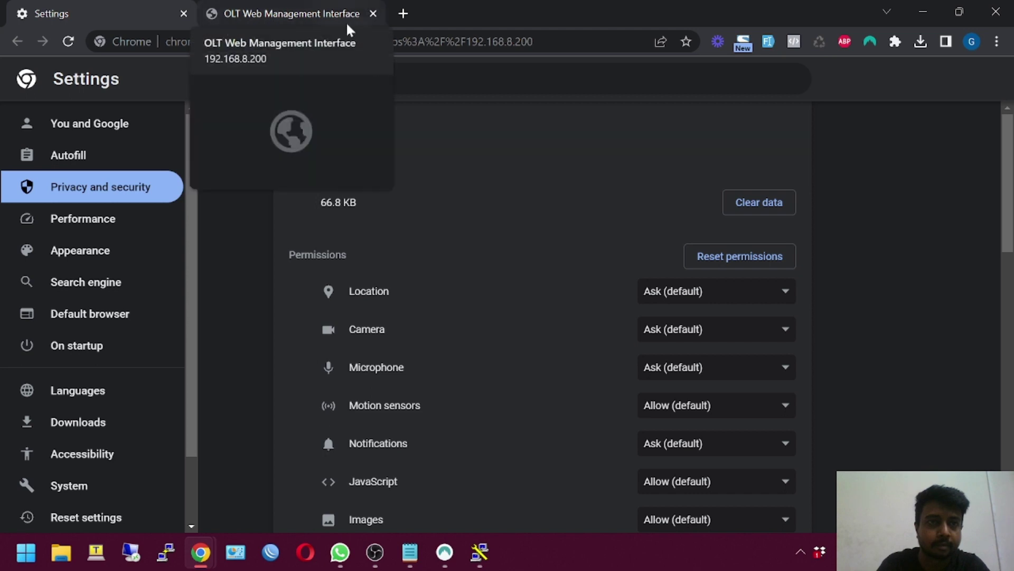
Close the old OLT tab and load 192.168.8.200 in the address bar
{"action": "left_click", "coordinate": [373, 15]}
{"action": "left_click", "coordinate": [199, 43]}
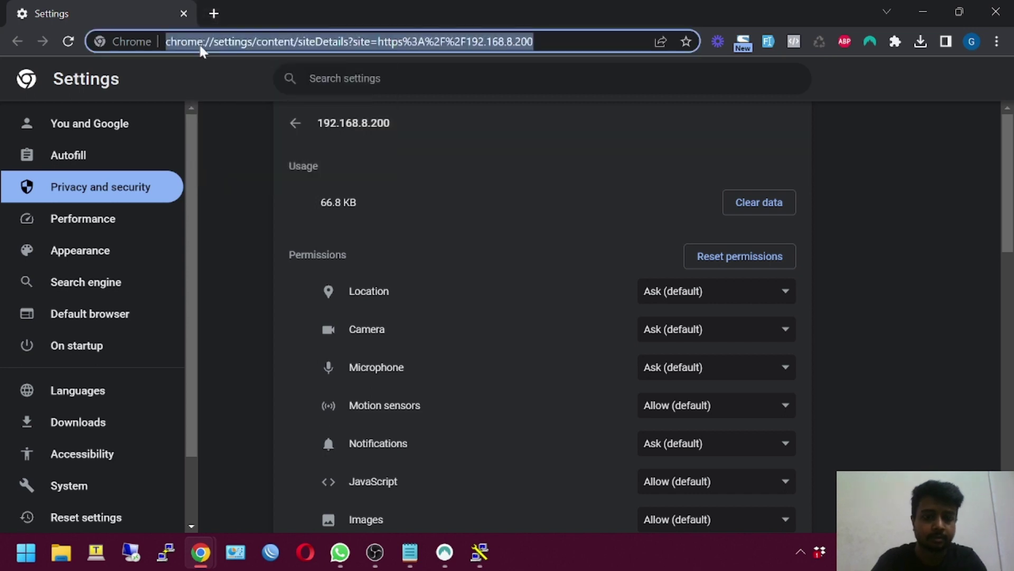
{"action": "type", "text": "192.168.8.200"}
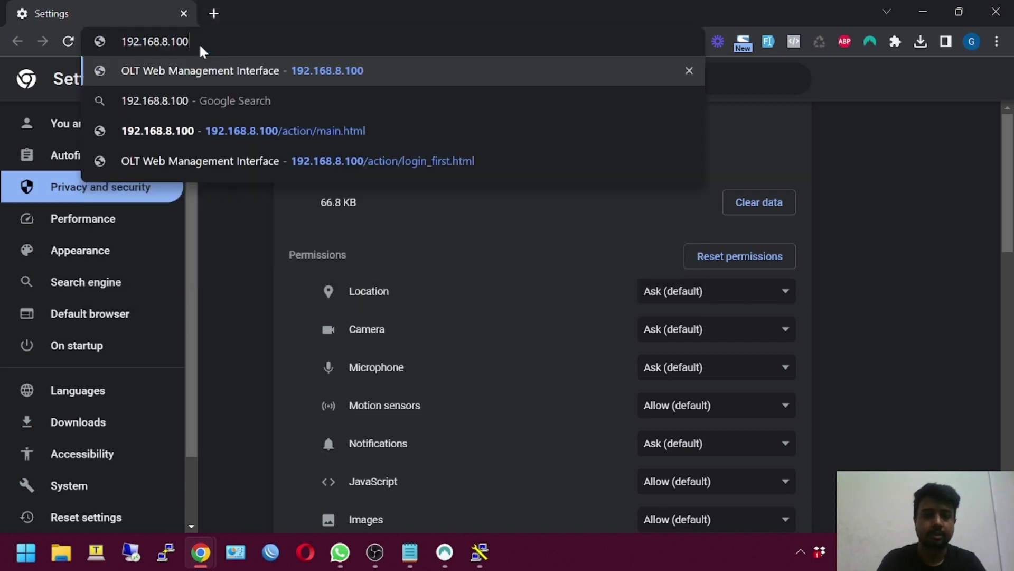
{"action": "key", "text": "Return"}
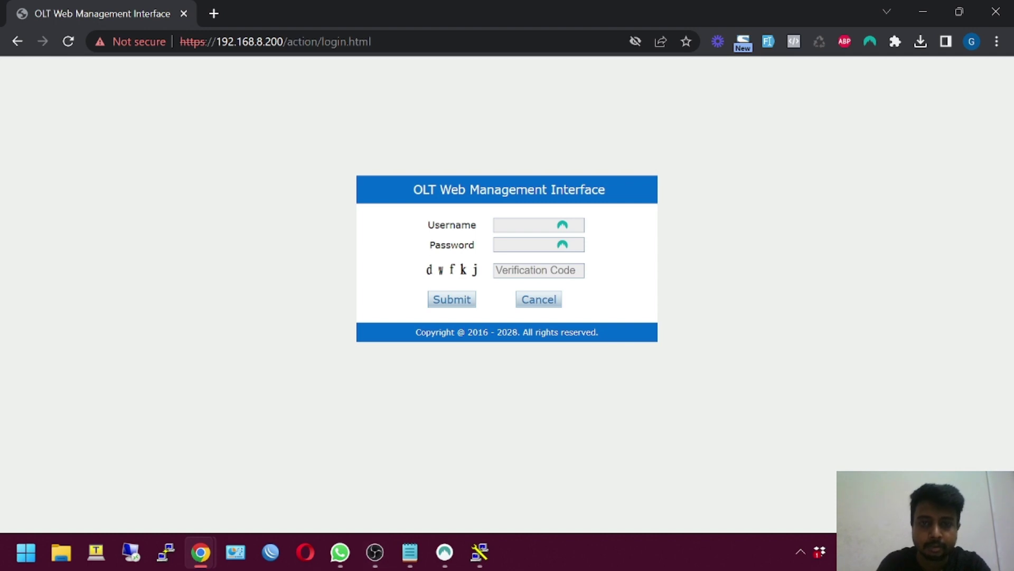
Log in as admin with the account password and the displayed verification code
{"action": "left_click", "coordinate": [525, 225]}
{"action": "type", "text": "admin"}
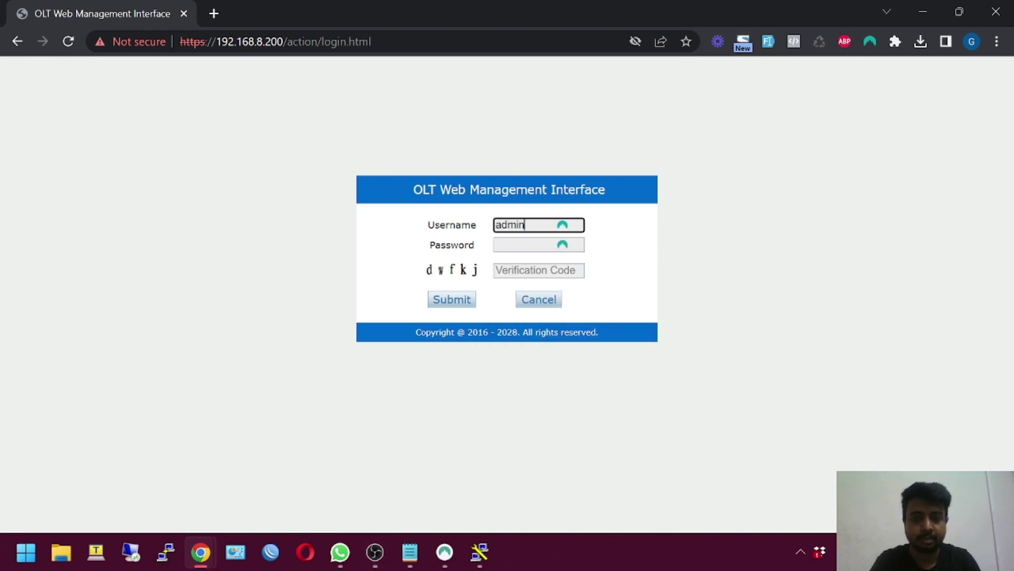
{"action": "left_click", "coordinate": [526, 244]}
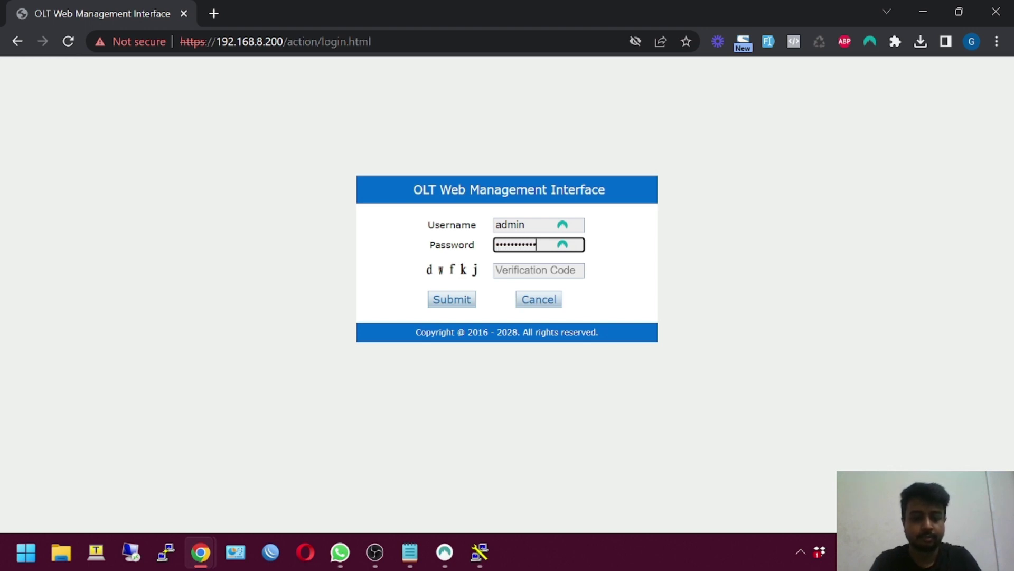
{"action": "left_click", "coordinate": [536, 270]}
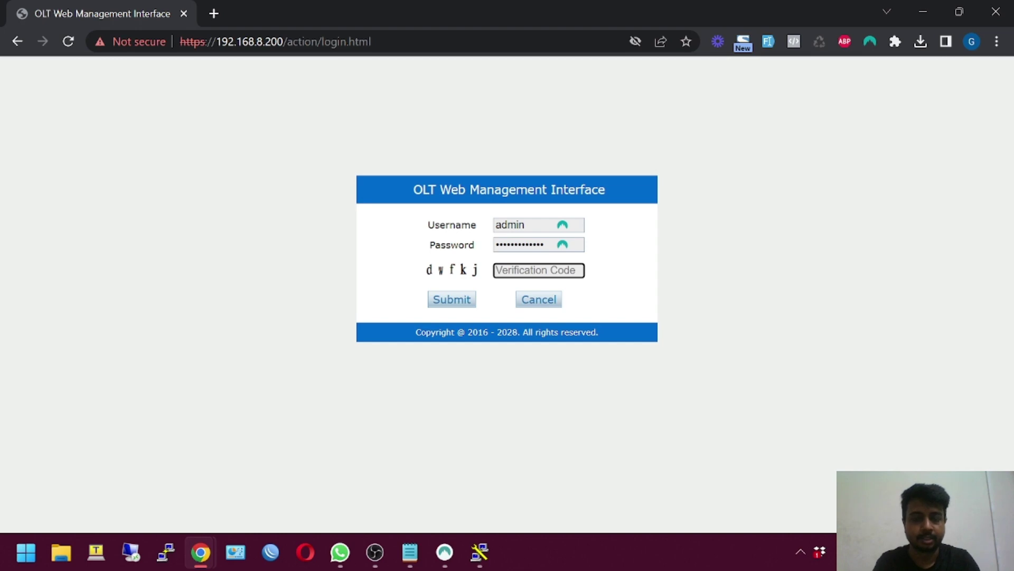
{"action": "type", "text": "dwfkj"}
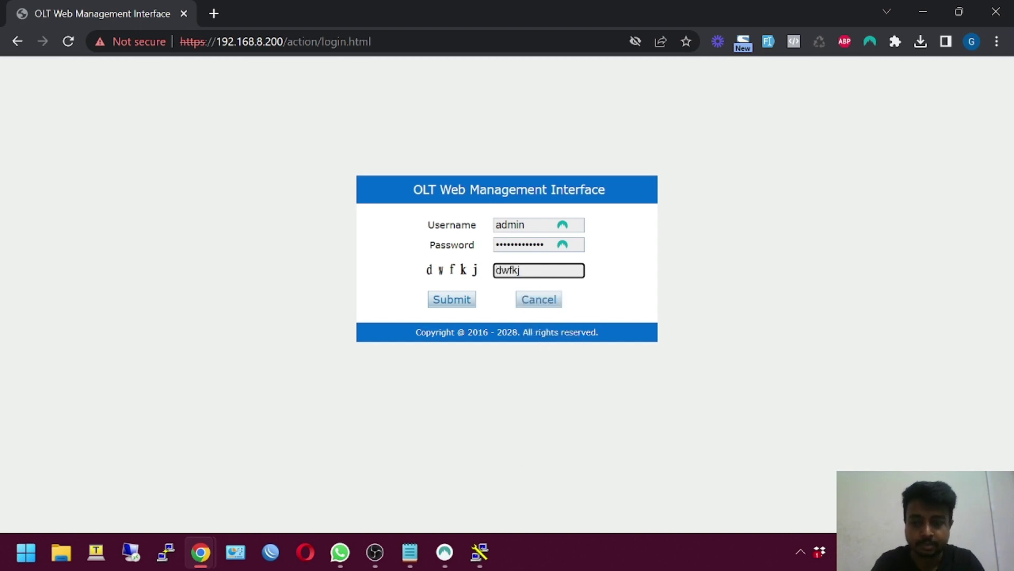
{"action": "key", "text": "Return"}
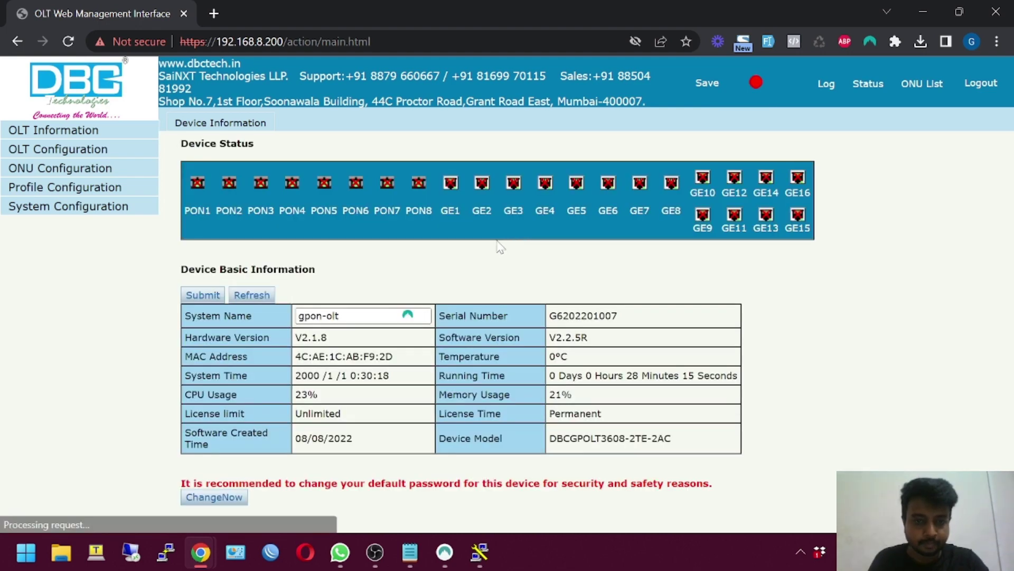
Mark the disable-security checklist item, close the leftover Chrome window, and open System Configuration
{"action": "left_click", "coordinate": [411, 556]}
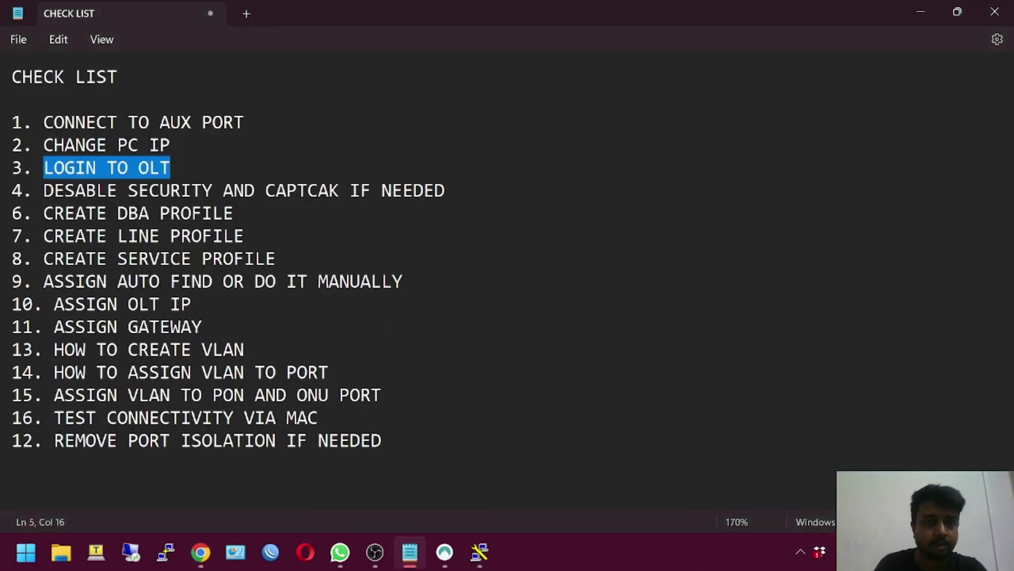
{"action": "left_click_drag", "start_coordinate": [447, 191], "coordinate": [43, 191]}
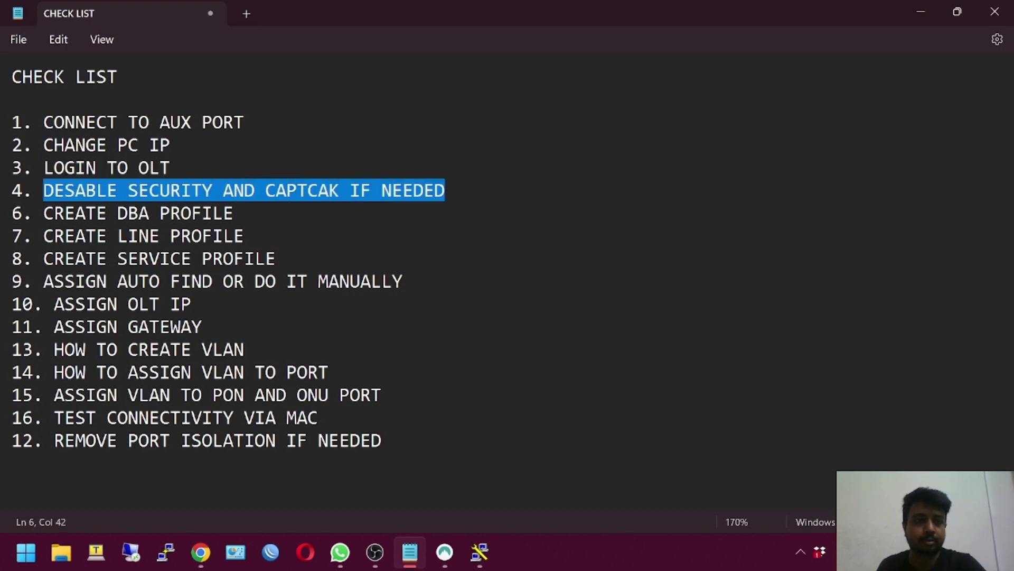
{"action": "left_click", "coordinate": [201, 552]}
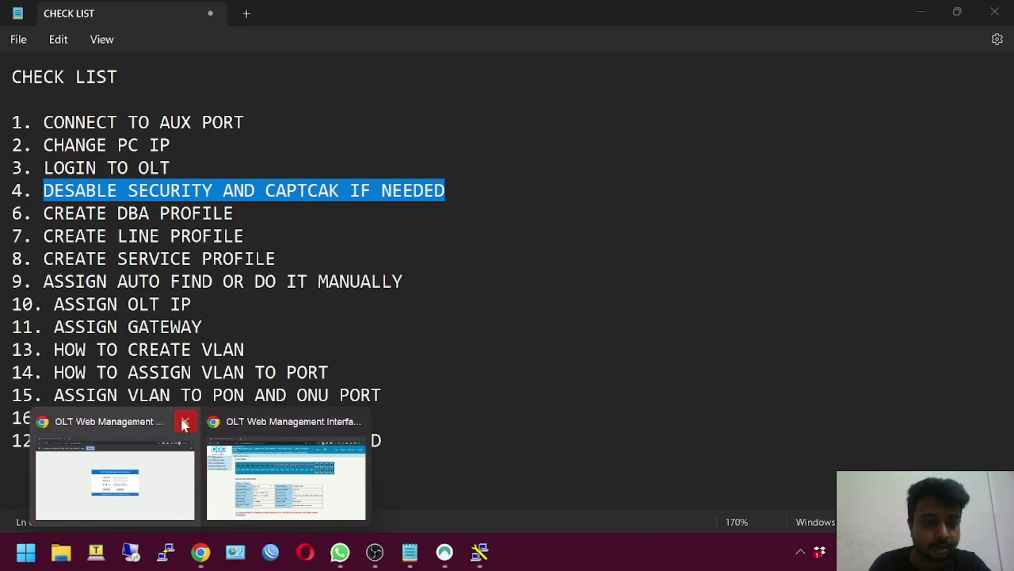
{"action": "left_click", "coordinate": [185, 422]}
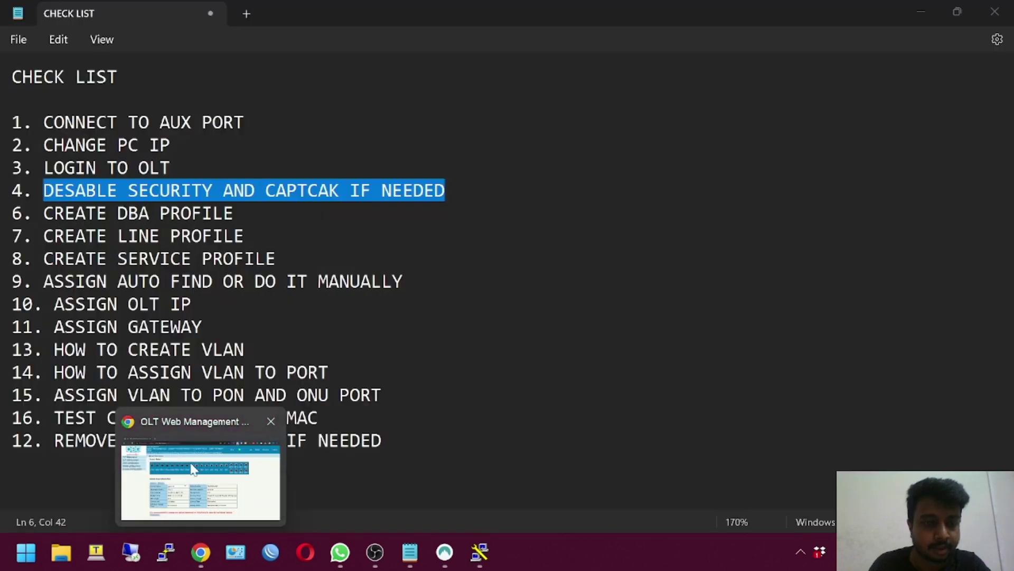
{"action": "left_click", "coordinate": [175, 423]}
{"action": "left_click", "coordinate": [93, 211]}
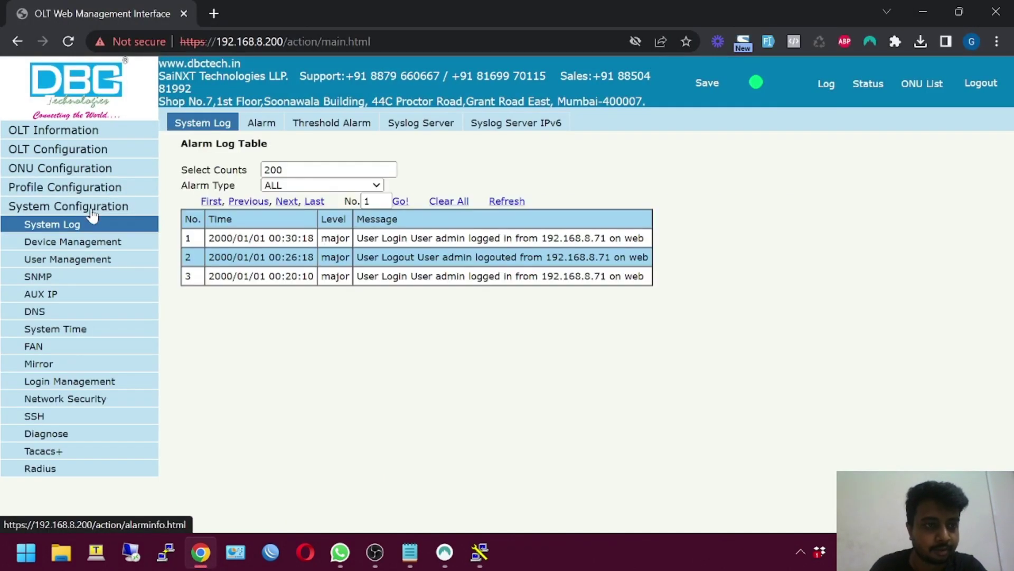
Delete the IPv4 Telnet and IPv4 SNMP deny entries from the Login Management access list
{"action": "left_click", "coordinate": [85, 383]}
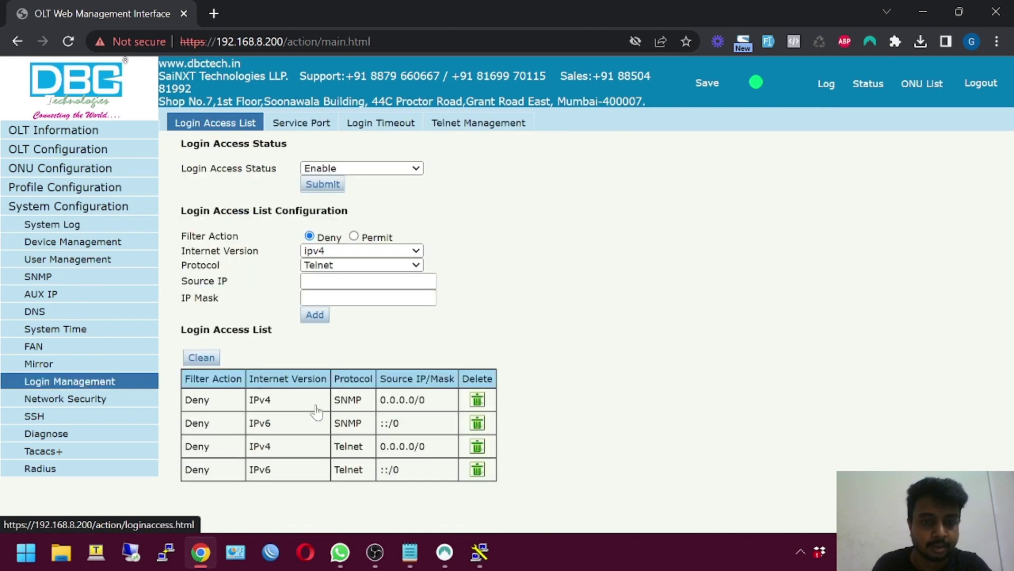
{"action": "left_click", "coordinate": [479, 449]}
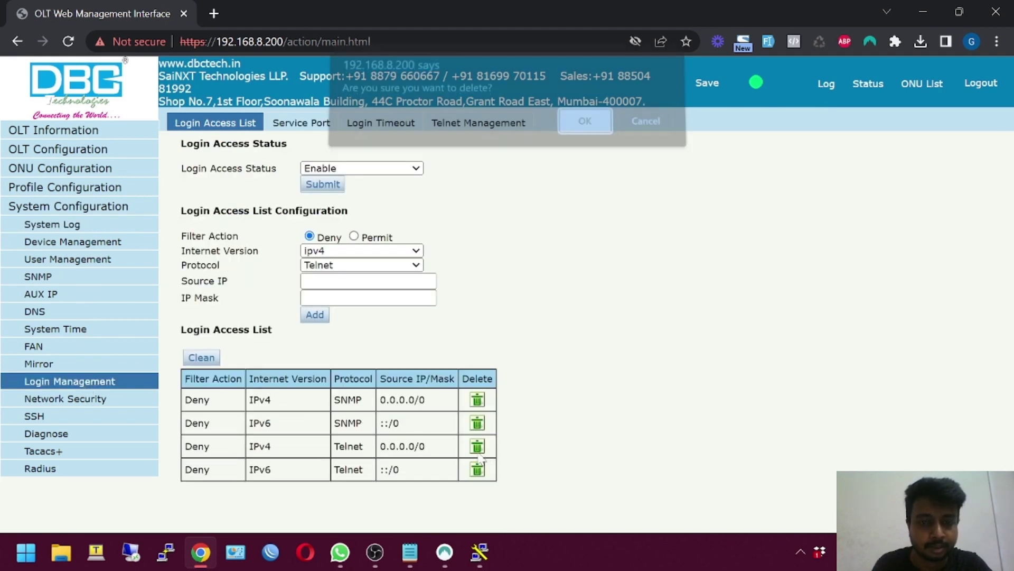
{"action": "left_click", "coordinate": [587, 133]}
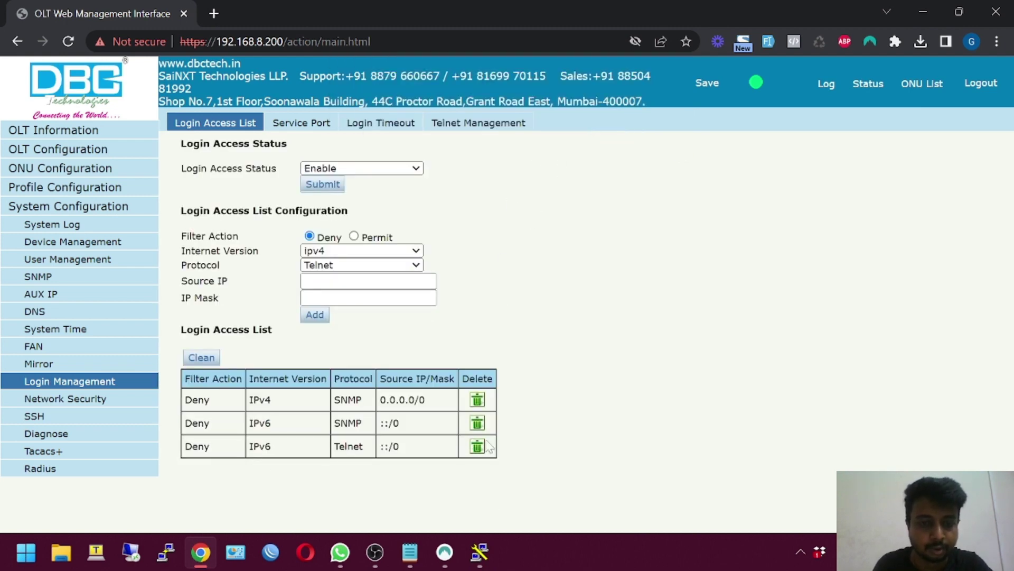
{"action": "left_click", "coordinate": [479, 403]}
{"action": "key", "text": "Return"}
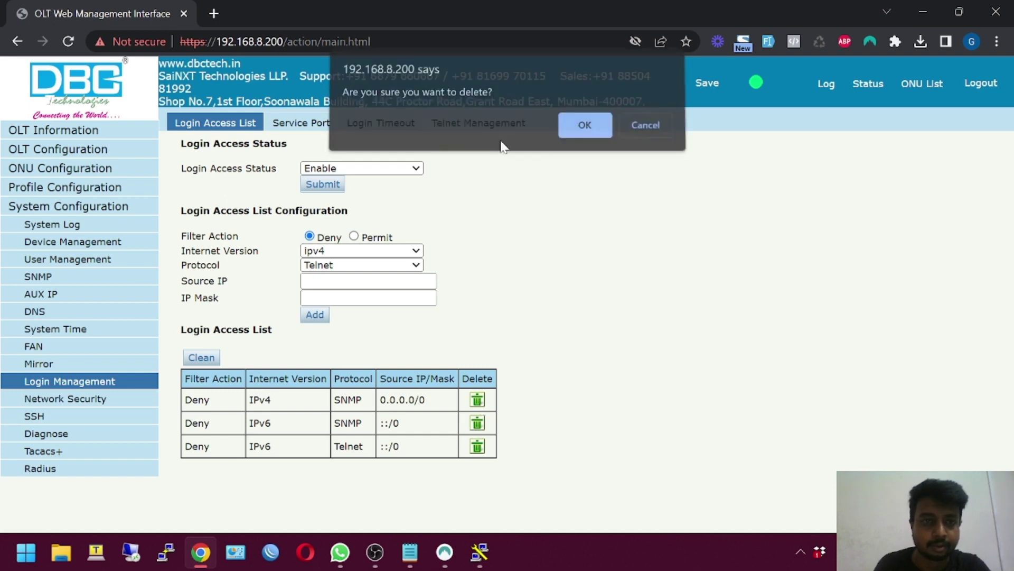
{"action": "left_click", "coordinate": [360, 130]}
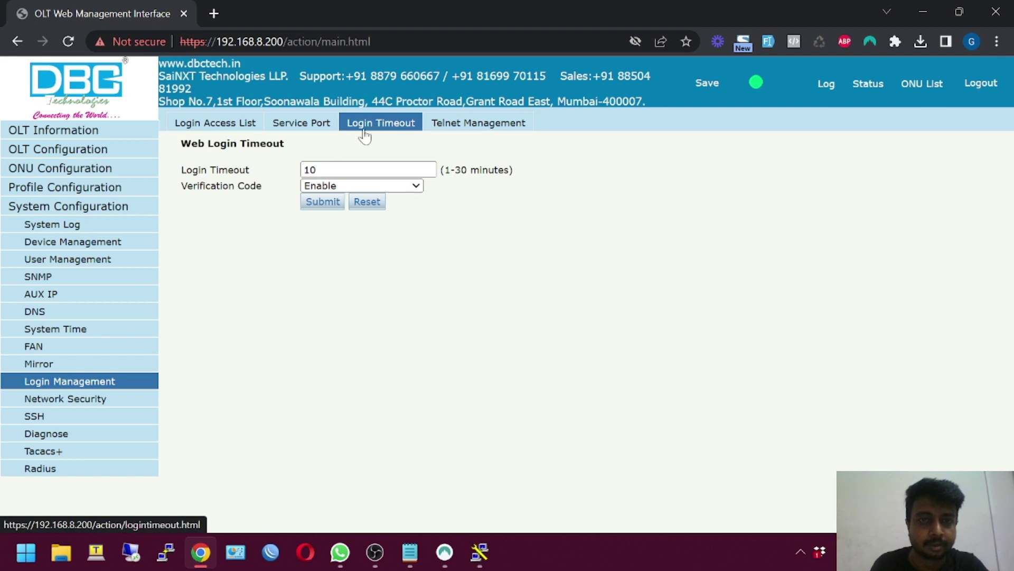
Set Verification Code to Disable on the Login Timeout tab, submit, and log out
{"action": "left_click", "coordinate": [312, 124]}
{"action": "left_click", "coordinate": [347, 125]}
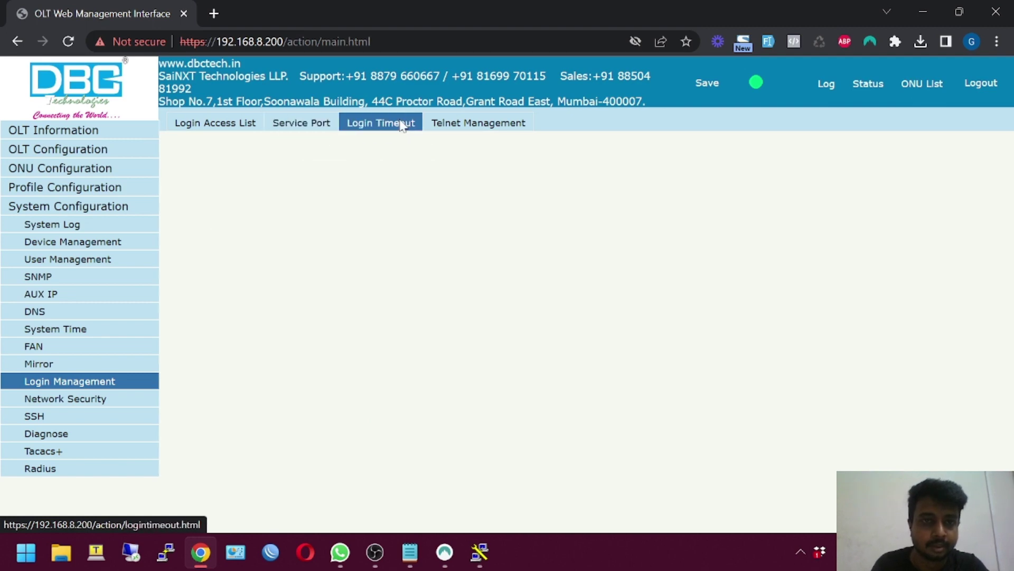
{"action": "left_click", "coordinate": [359, 186]}
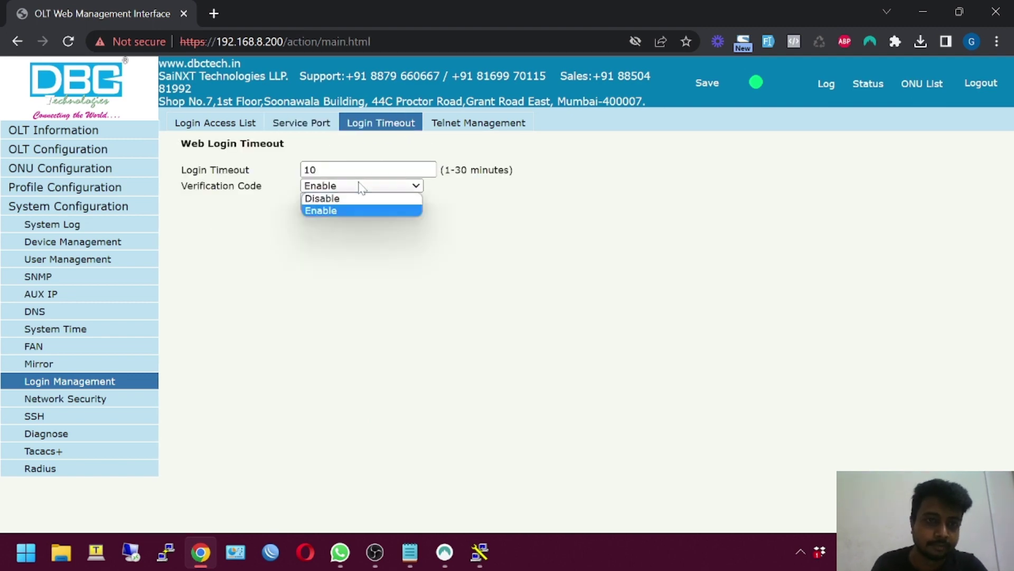
{"action": "left_click", "coordinate": [352, 197]}
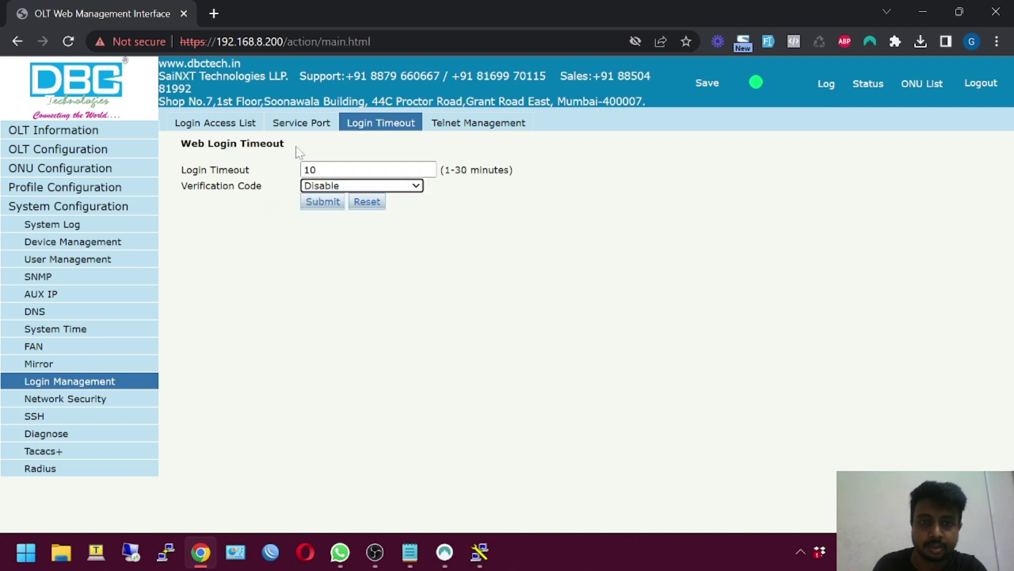
{"action": "left_click", "coordinate": [321, 200]}
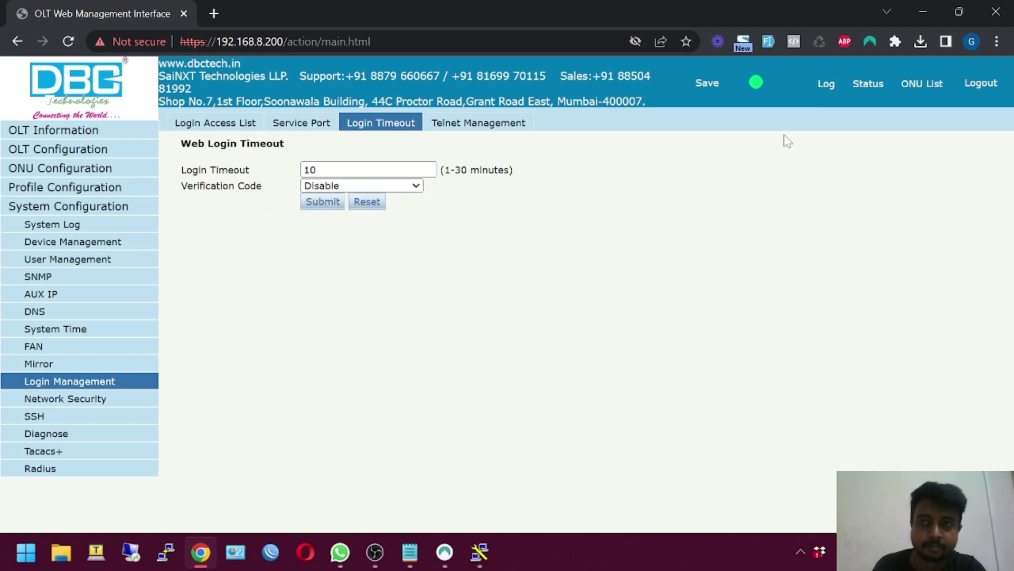
{"action": "left_click", "coordinate": [981, 83]}
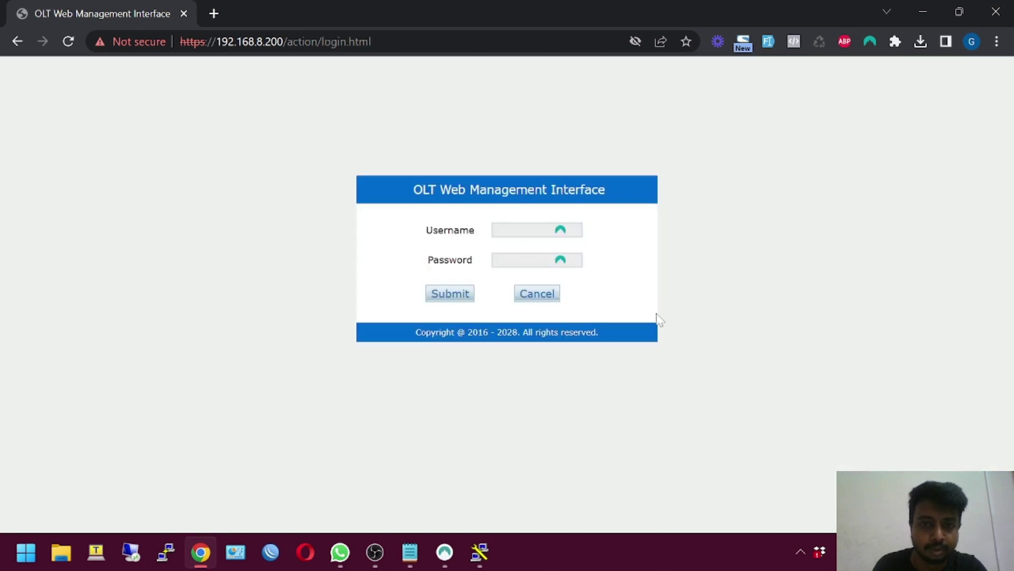
Log back in as admin using only the account password
{"action": "left_click", "coordinate": [516, 228]}
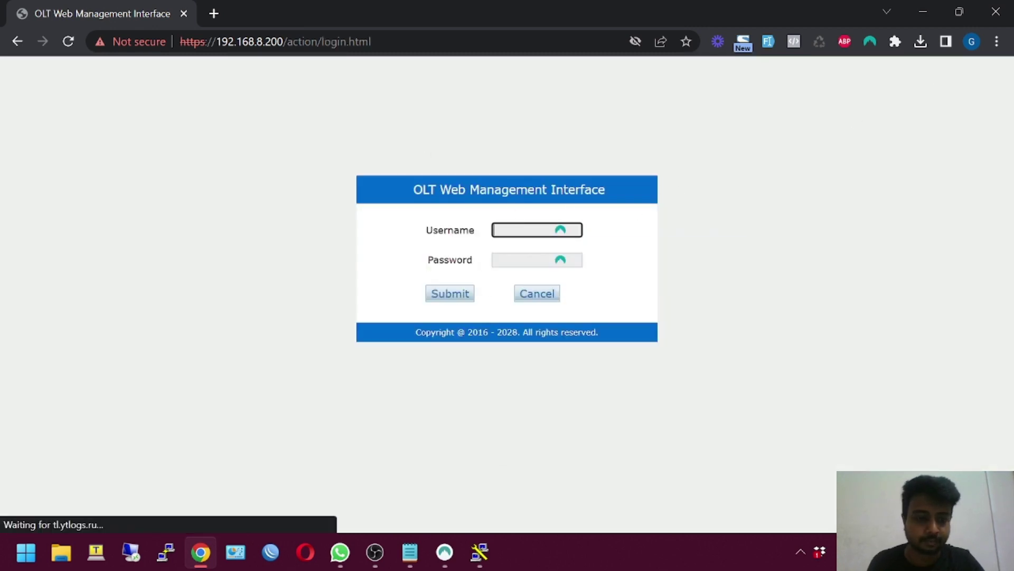
{"action": "type", "text": "admin"}
{"action": "key", "text": "Tab"}
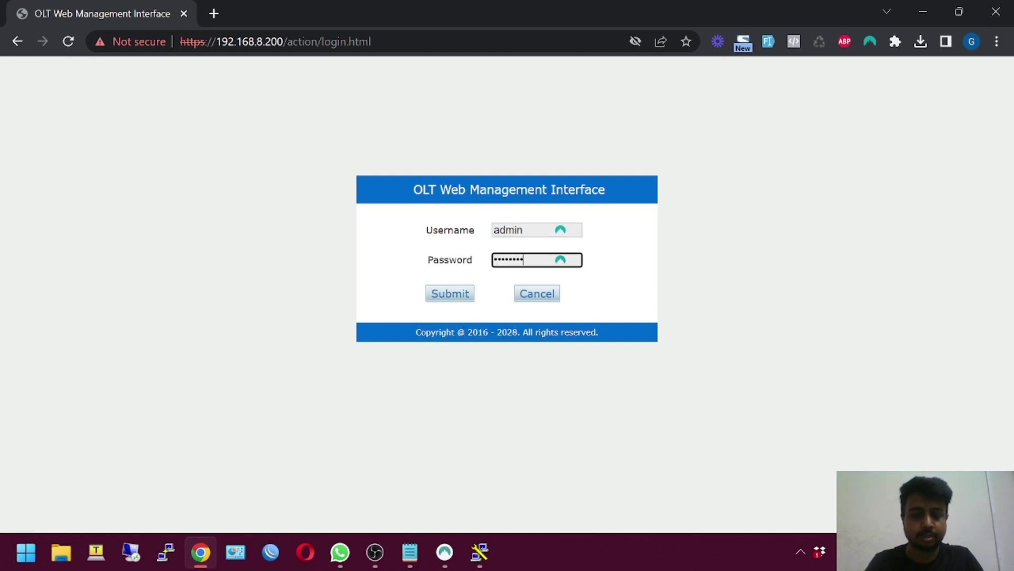
{"action": "key", "text": "Return"}
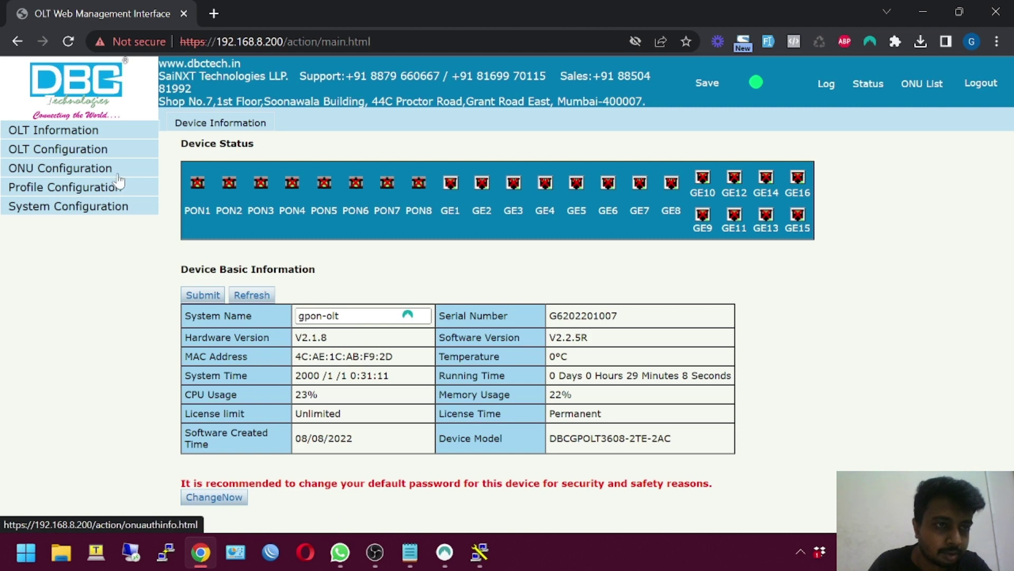
Start a new DBA profile and set its profile type to Type 4
{"action": "left_click", "coordinate": [125, 190]}
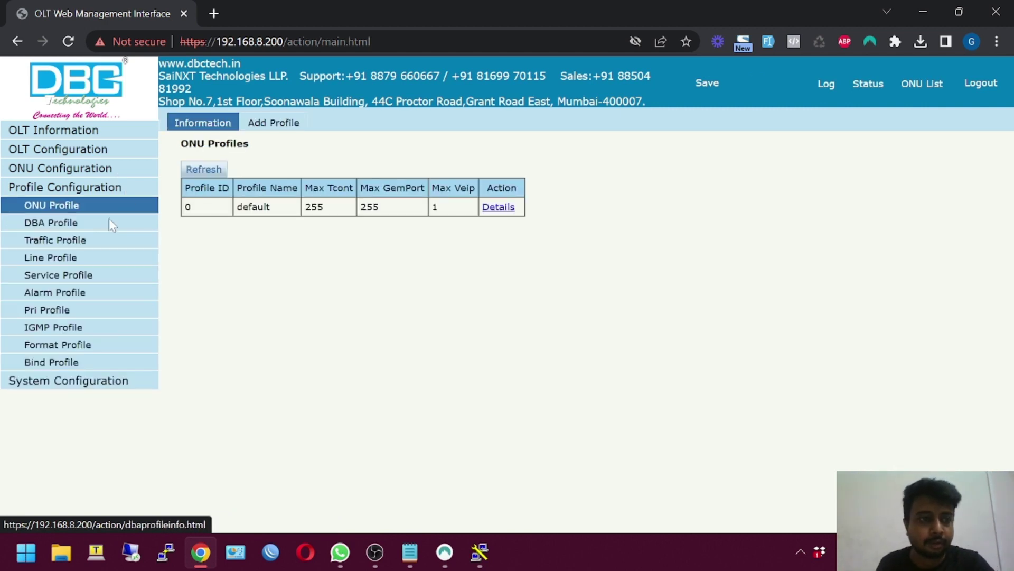
{"action": "left_click", "coordinate": [109, 223]}
{"action": "left_click", "coordinate": [282, 126]}
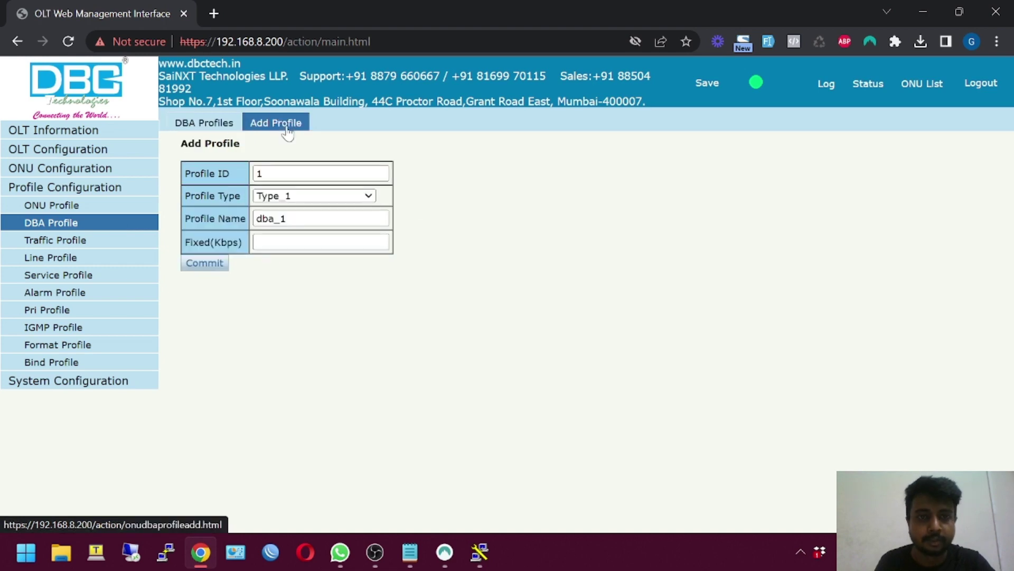
{"action": "left_click", "coordinate": [314, 198]}
{"action": "left_click", "coordinate": [295, 257]}
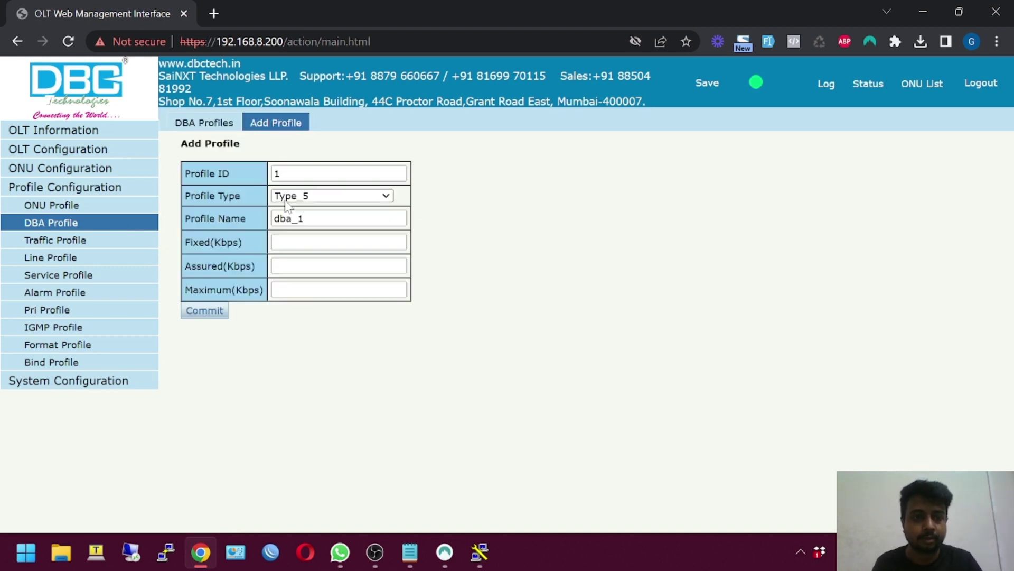
{"action": "left_click", "coordinate": [286, 199]}
{"action": "left_click", "coordinate": [290, 246]}
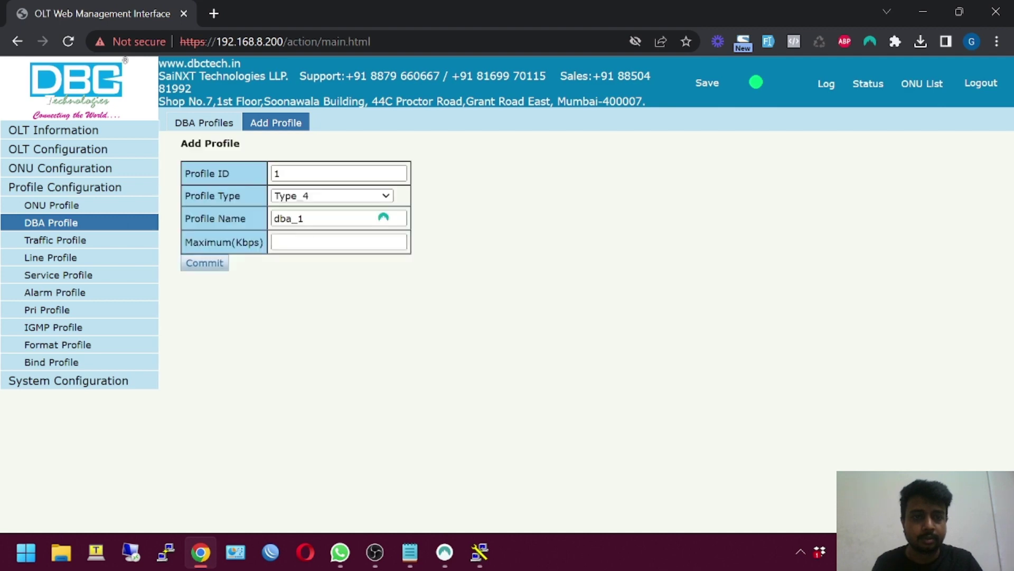
Name the DBA profile MaxBW with a 1024000 Kbps maximum and commit it
{"action": "double_click", "coordinate": [315, 224]}
{"action": "type", "text": "MaxBW"}
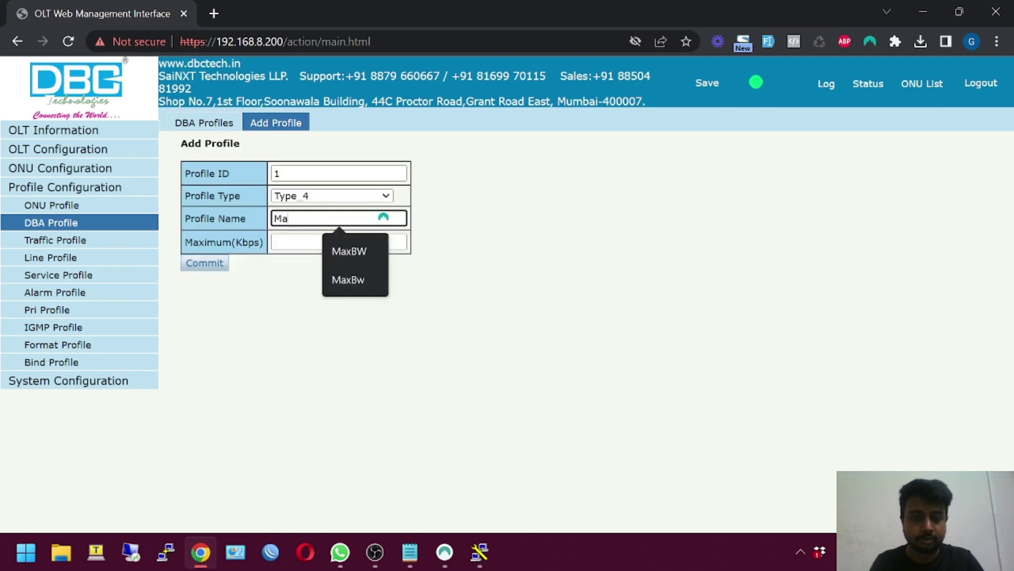
{"action": "left_click", "coordinate": [360, 258]}
{"action": "key", "text": "Tab"}
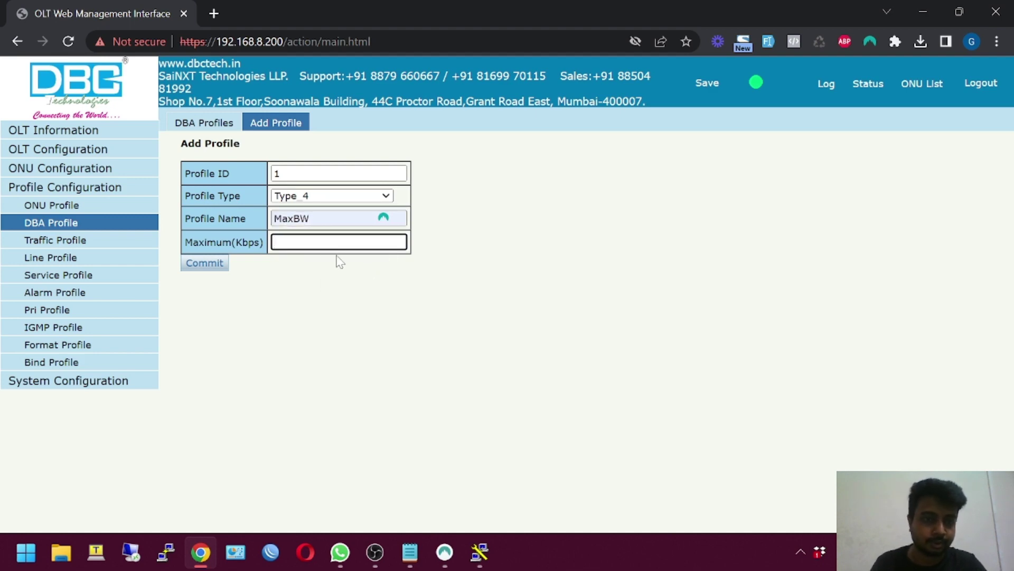
{"action": "type", "text": "10240"}
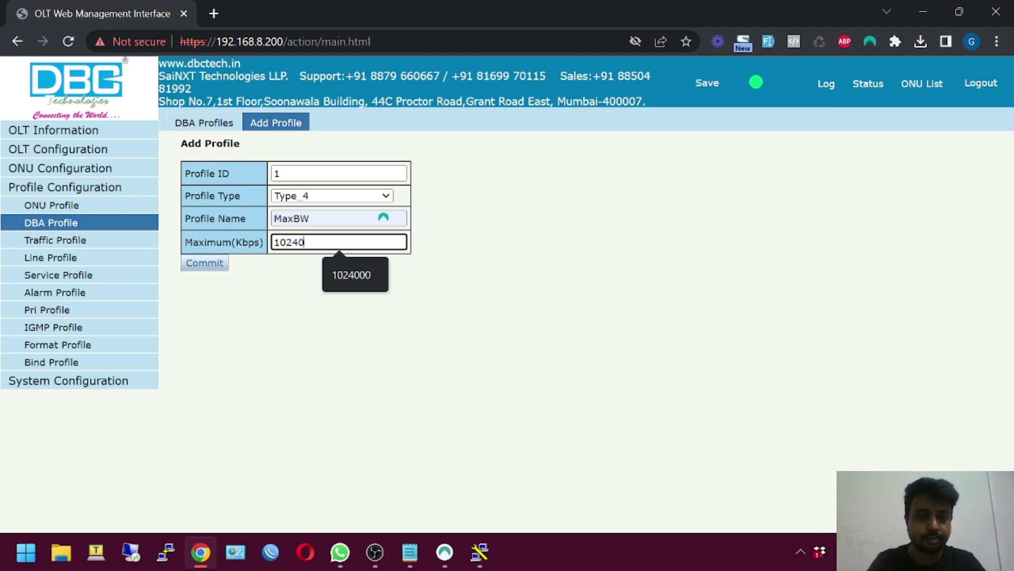
{"action": "type", "text": "00"}
{"action": "left_click", "coordinate": [200, 263]}
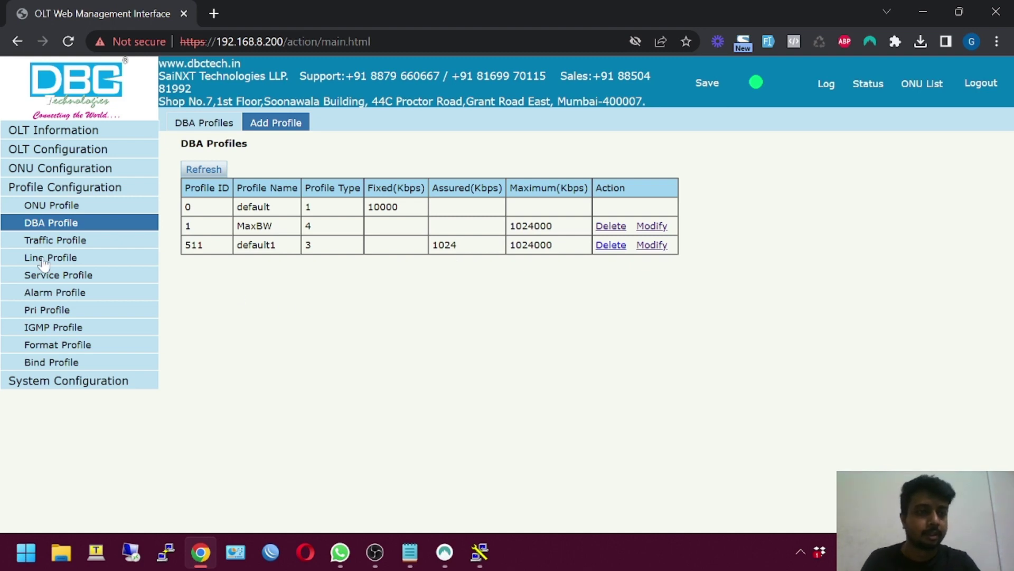
{"action": "left_click", "coordinate": [60, 264]}
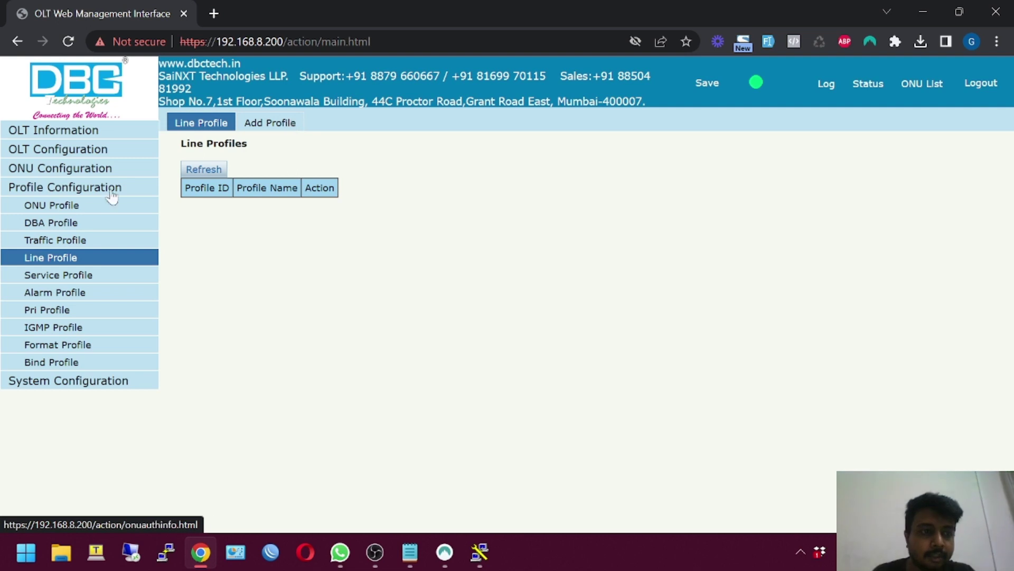
Add line profile 1, renaming it from line_1 to Default
{"action": "left_click", "coordinate": [271, 128]}
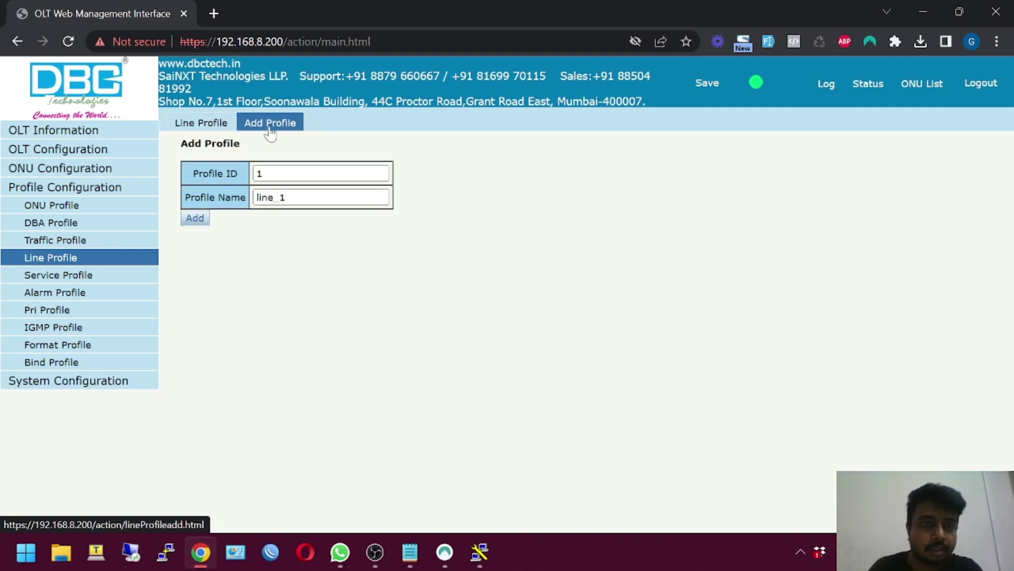
{"action": "double_click", "coordinate": [272, 198]}
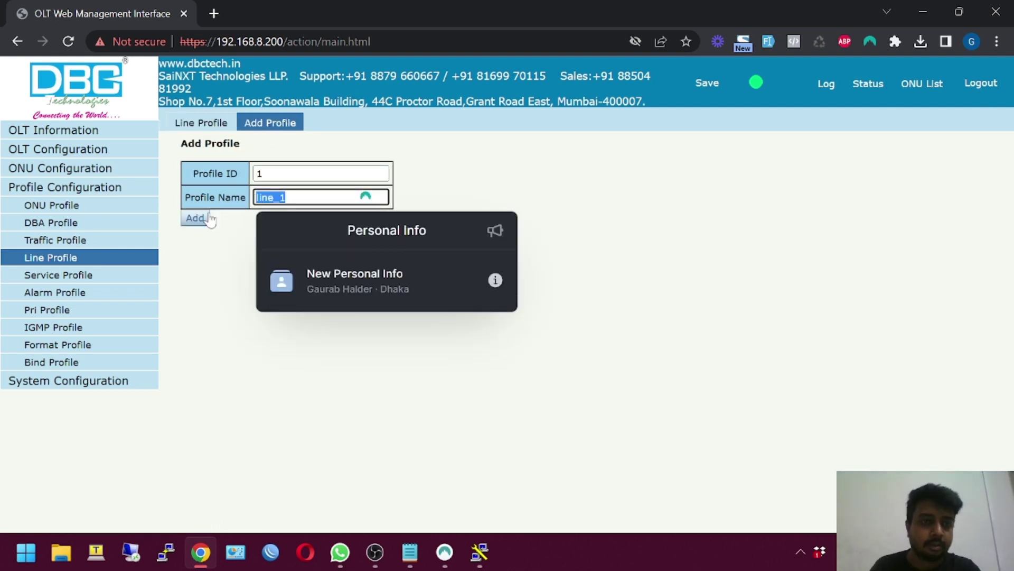
{"action": "type", "text": "Default"}
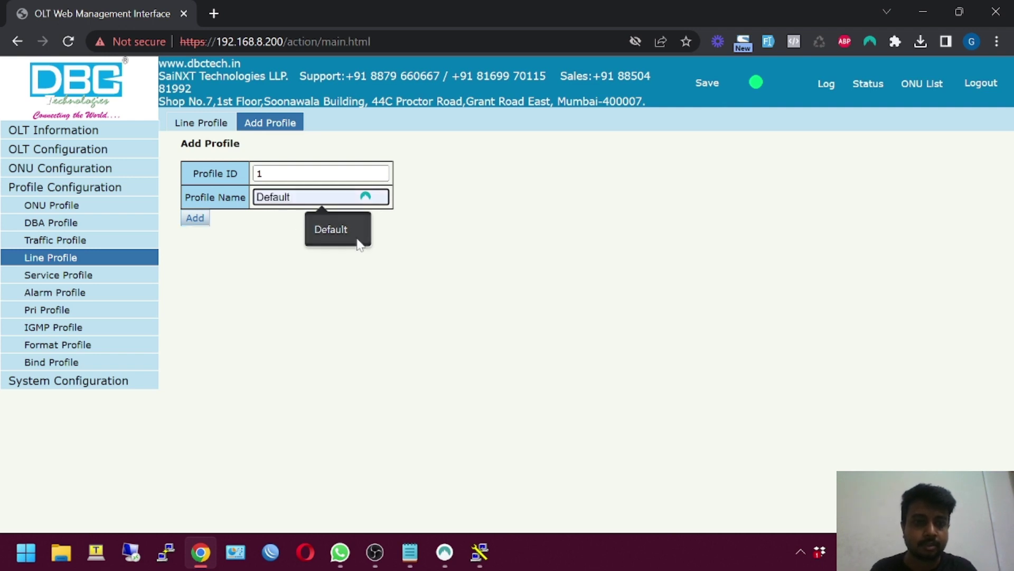
{"action": "left_click", "coordinate": [348, 232]}
{"action": "left_click", "coordinate": [195, 218]}
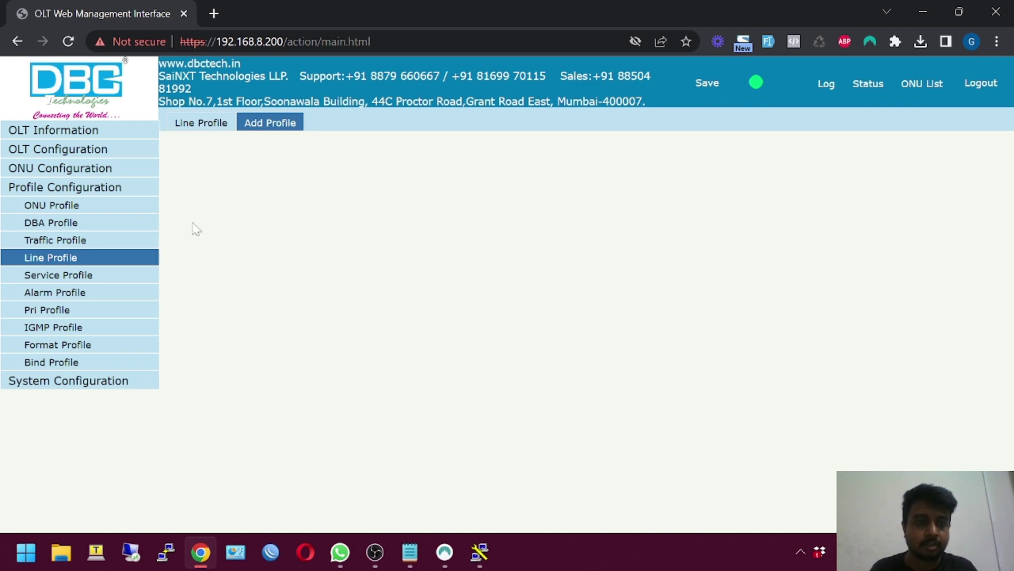
In the Default line profile's details, add tcont 1 using the MaxBW DBA profile
{"action": "left_click", "coordinate": [363, 208]}
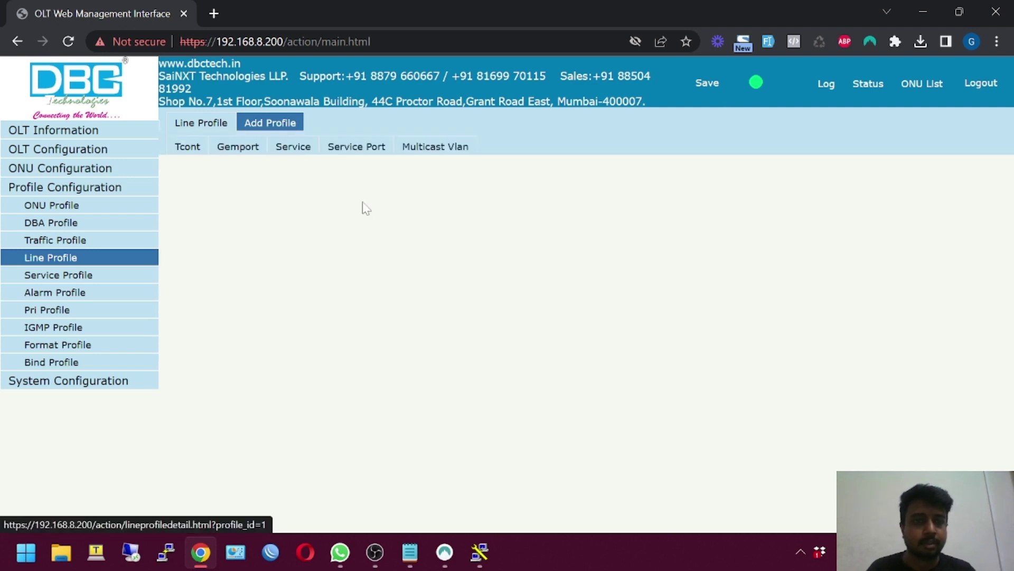
{"action": "left_click", "coordinate": [339, 288]}
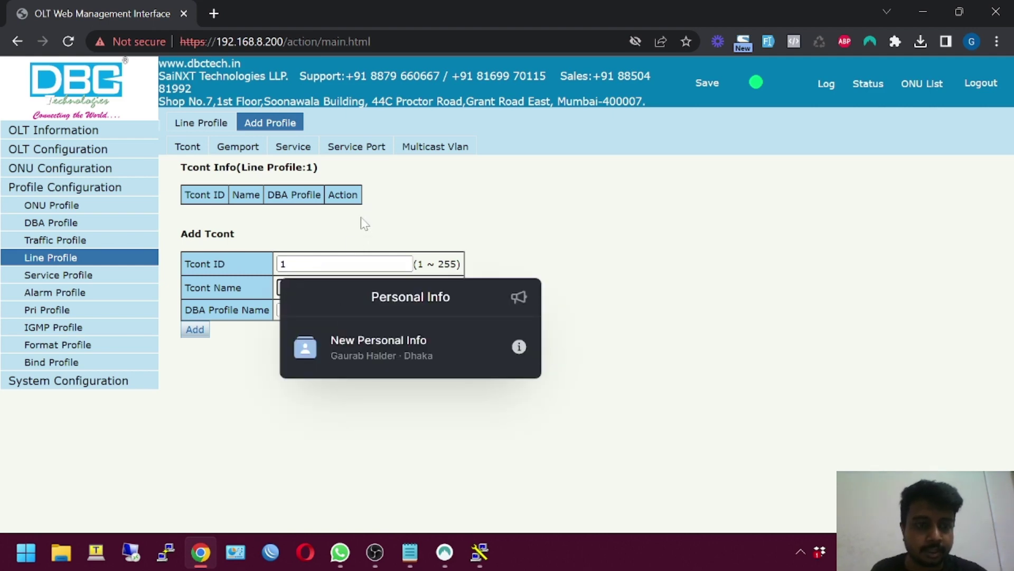
{"action": "type", "text": "1"}
{"action": "left_click", "coordinate": [195, 329]}
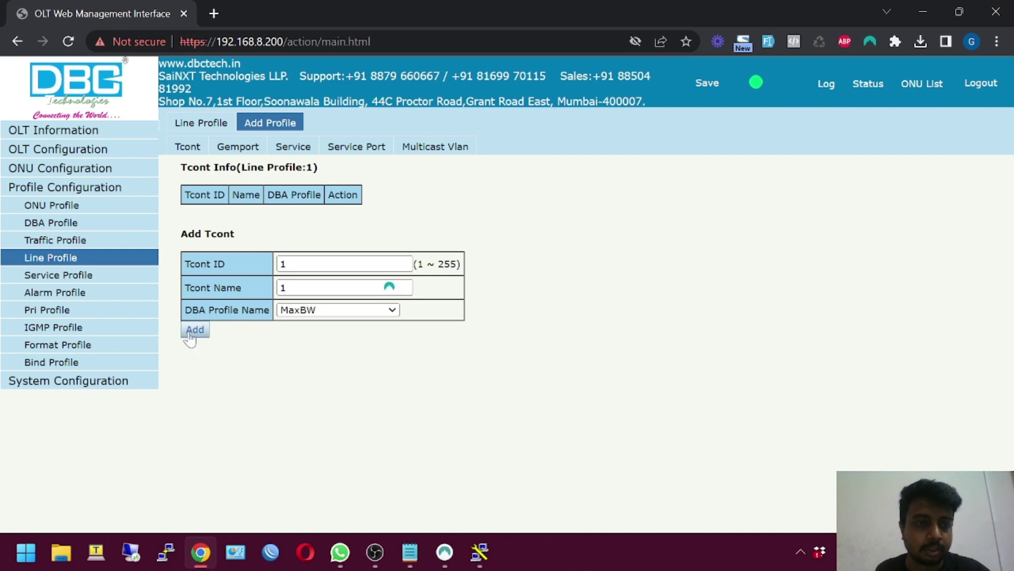
Add gemport 1 on tcont 1
{"action": "left_click", "coordinate": [238, 147]}
{"action": "left_click", "coordinate": [339, 308]}
{"action": "type", "text": "1"}
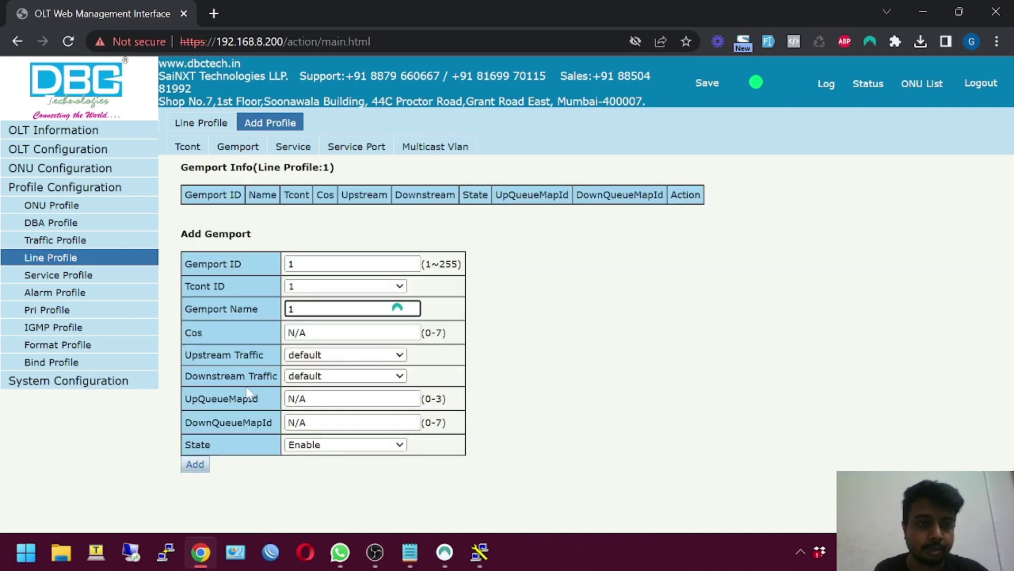
{"action": "left_click", "coordinate": [203, 467]}
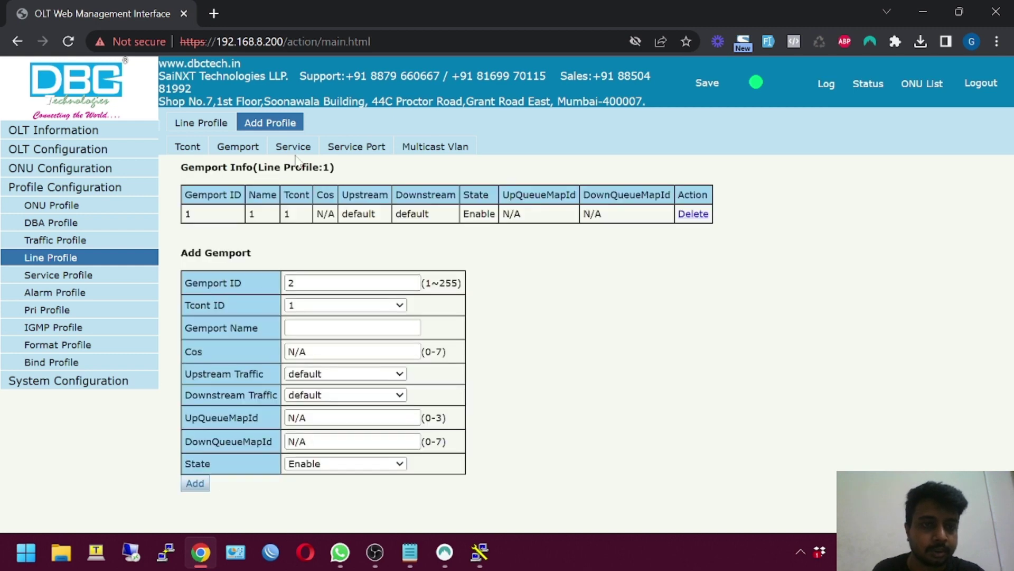
Add service ser_1 tagged on VLAN 1
{"action": "left_click", "coordinate": [305, 152]}
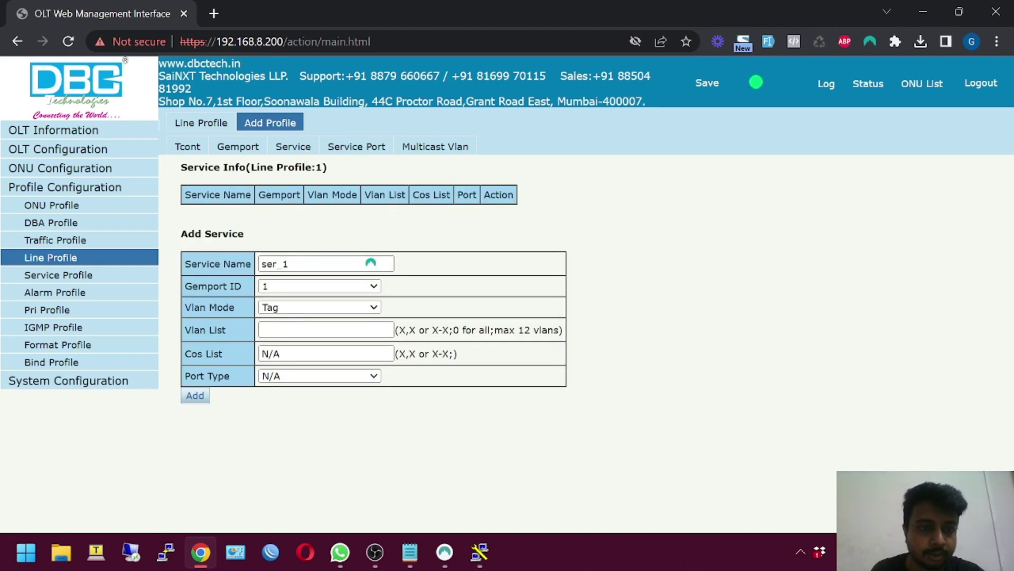
{"action": "left_click", "coordinate": [280, 330]}
{"action": "type", "text": "1"}
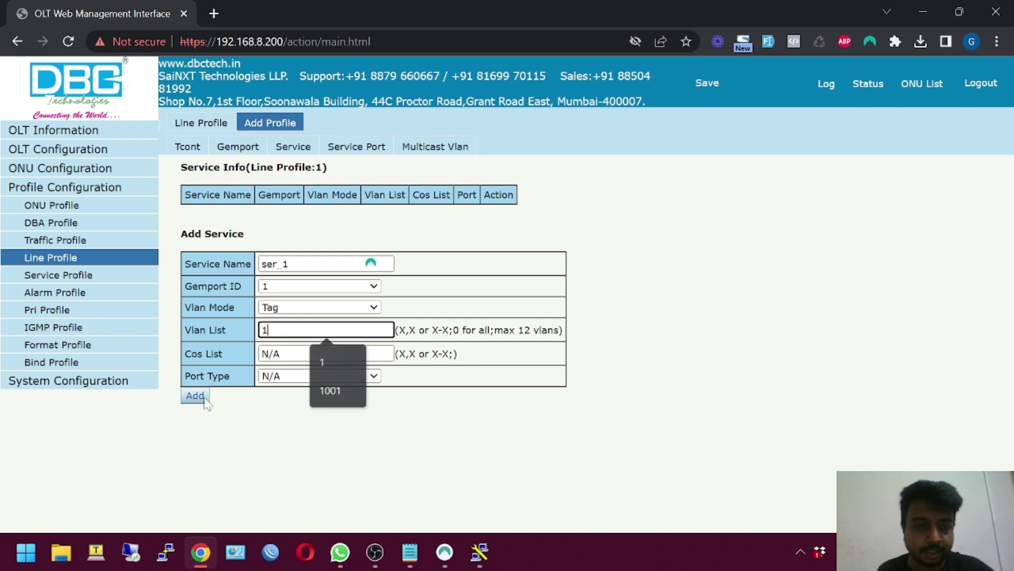
{"action": "left_click", "coordinate": [204, 400]}
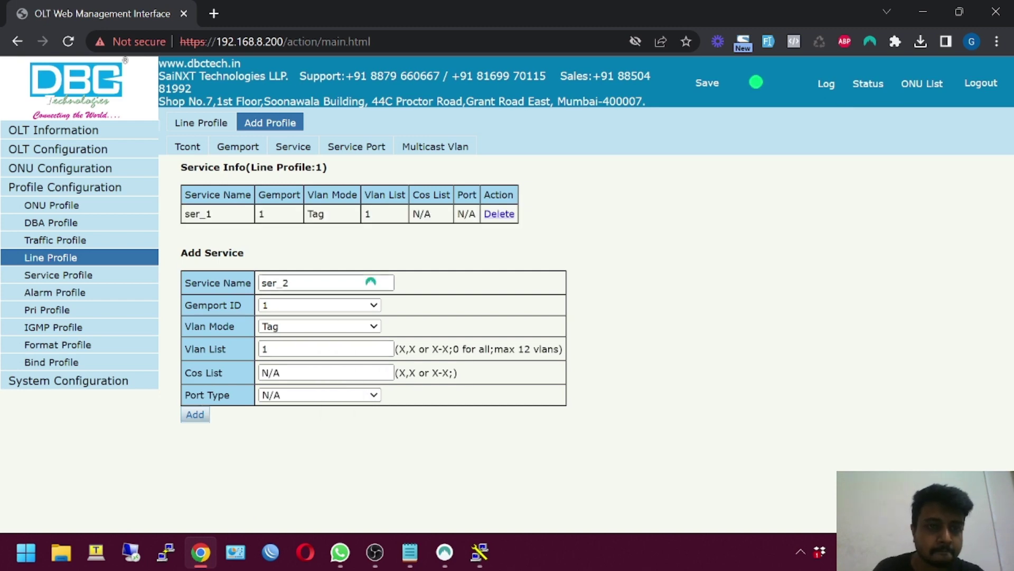
Add service port 1 with user VLAN 1 and translate VLAN 1
{"action": "left_click", "coordinate": [384, 147]}
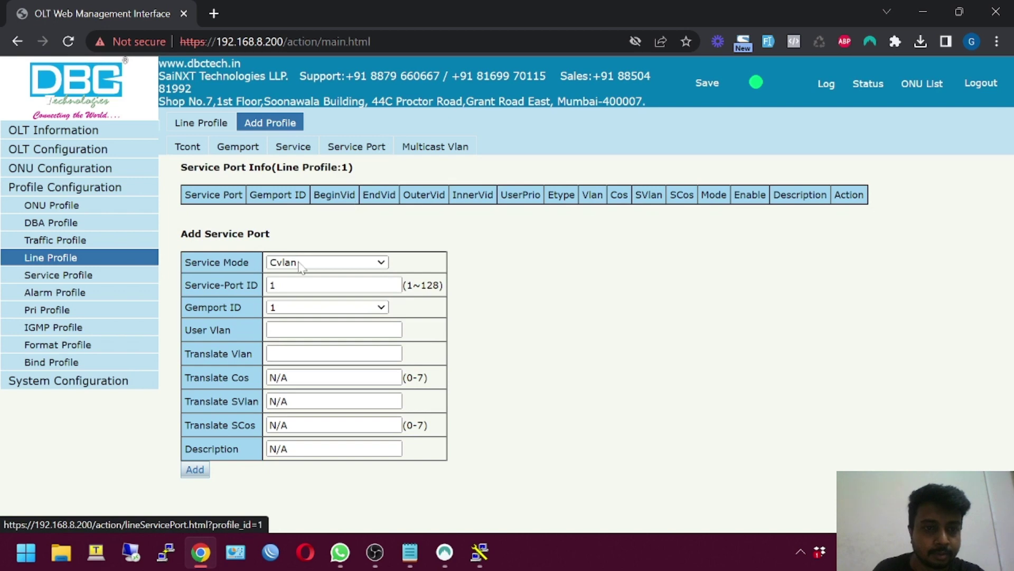
{"action": "left_click", "coordinate": [285, 329]}
{"action": "type", "text": "1"}
{"action": "left_click", "coordinate": [288, 353]}
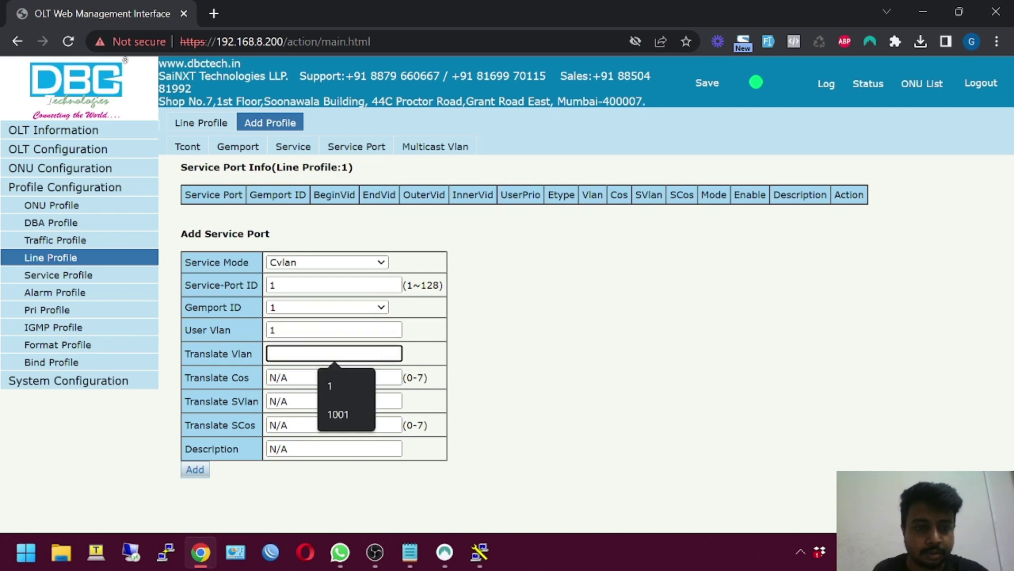
{"action": "type", "text": "1"}
{"action": "left_click", "coordinate": [191, 471]}
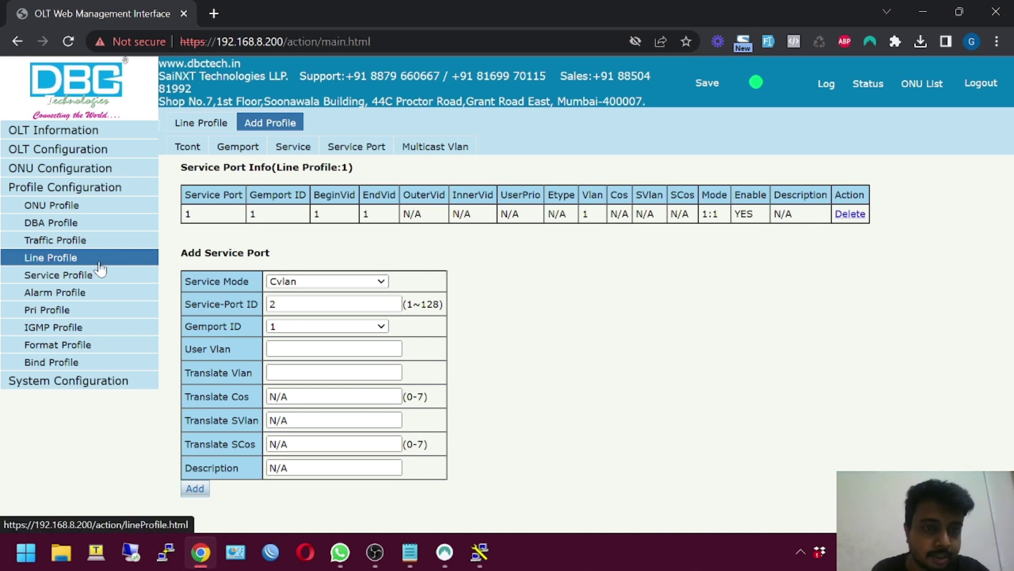
Review the service, gemport and tcont settings, then return to the line profiles list
{"action": "left_click", "coordinate": [351, 151]}
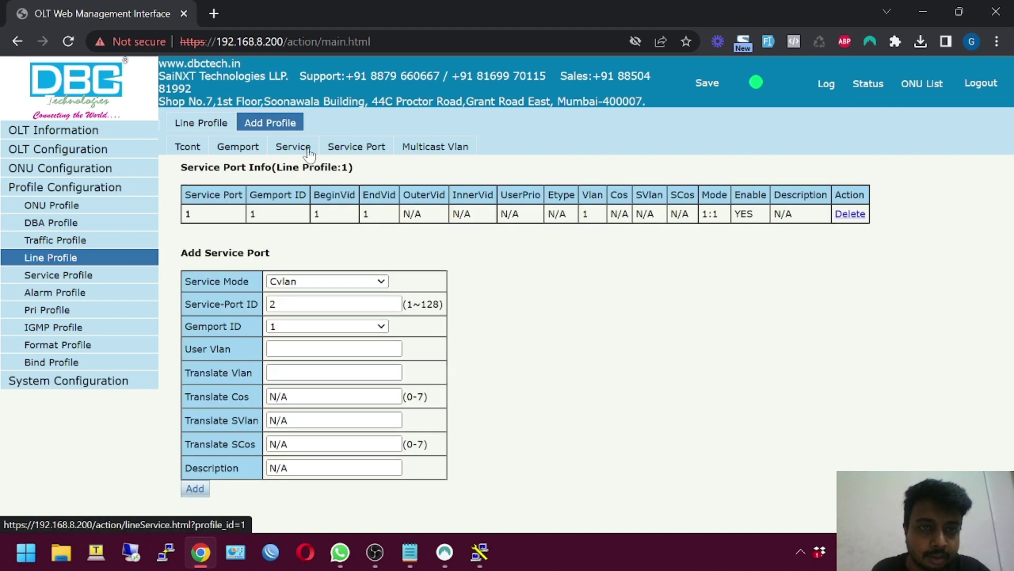
{"action": "left_click", "coordinate": [287, 150]}
{"action": "left_click", "coordinate": [262, 152]}
{"action": "left_click", "coordinate": [183, 154]}
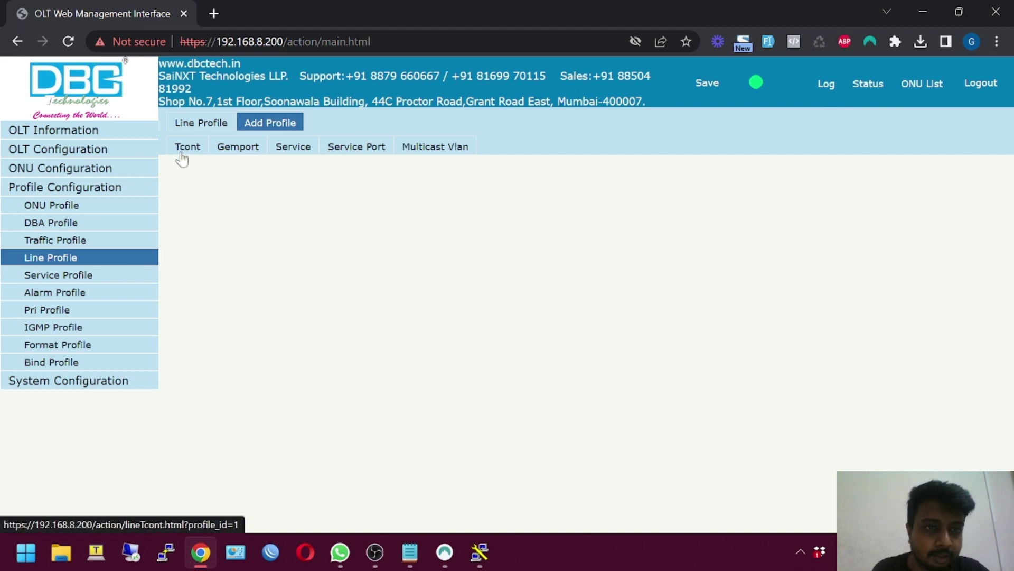
{"action": "left_click", "coordinate": [79, 257]}
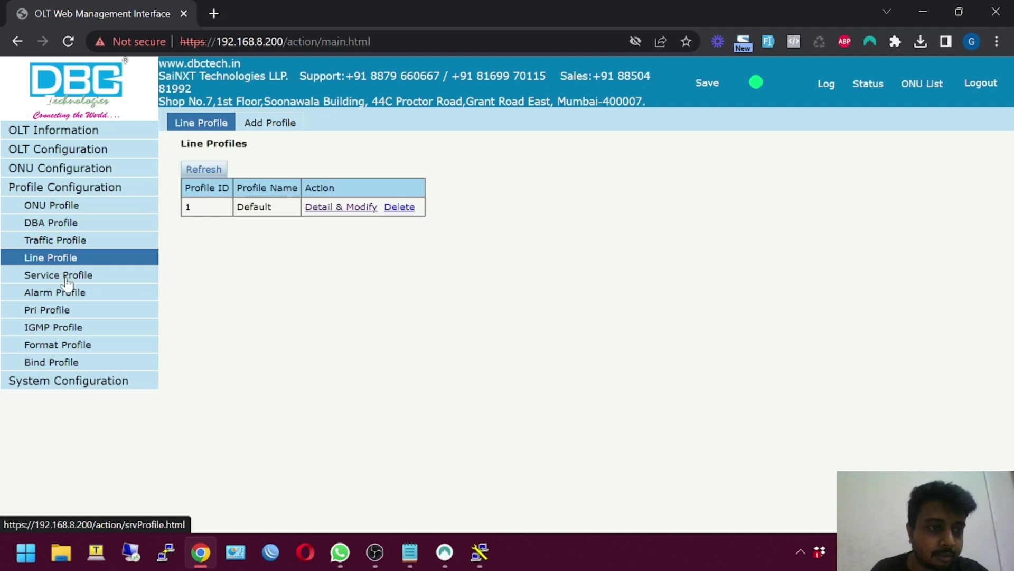
Create a service profile named Default
{"action": "left_click", "coordinate": [65, 277]}
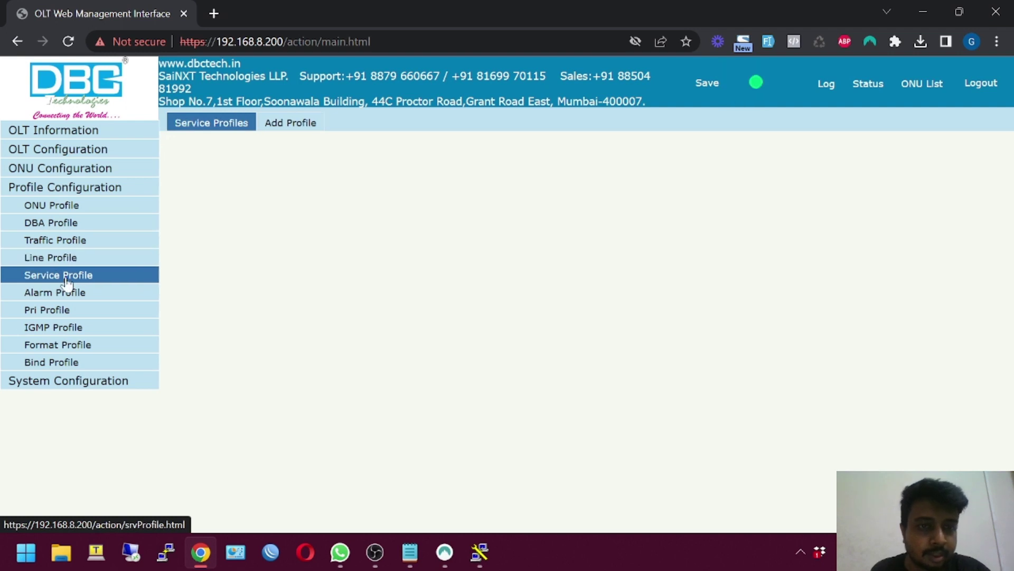
{"action": "left_click", "coordinate": [280, 123]}
{"action": "double_click", "coordinate": [272, 197]}
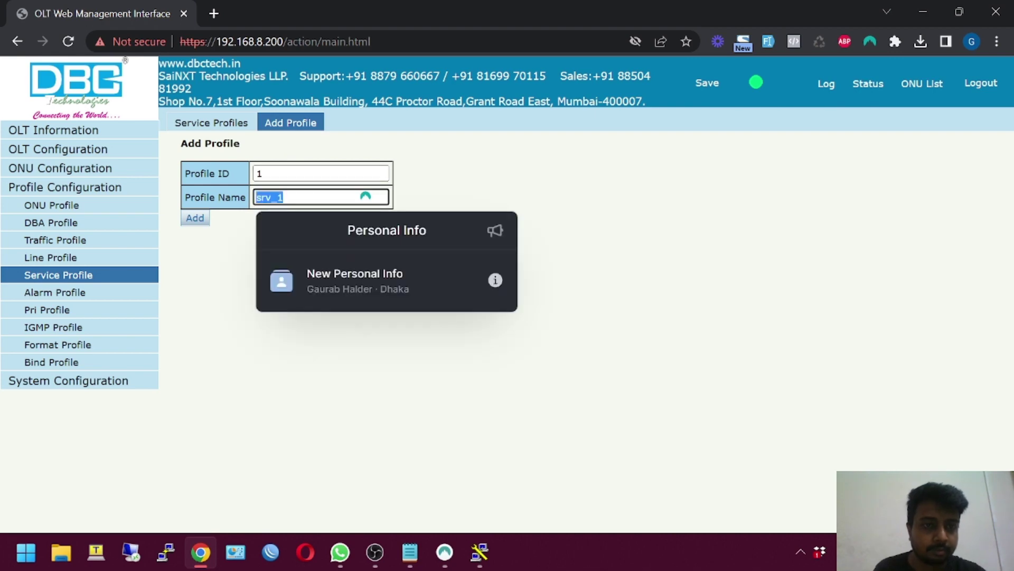
{"action": "type", "text": "Defaul"}
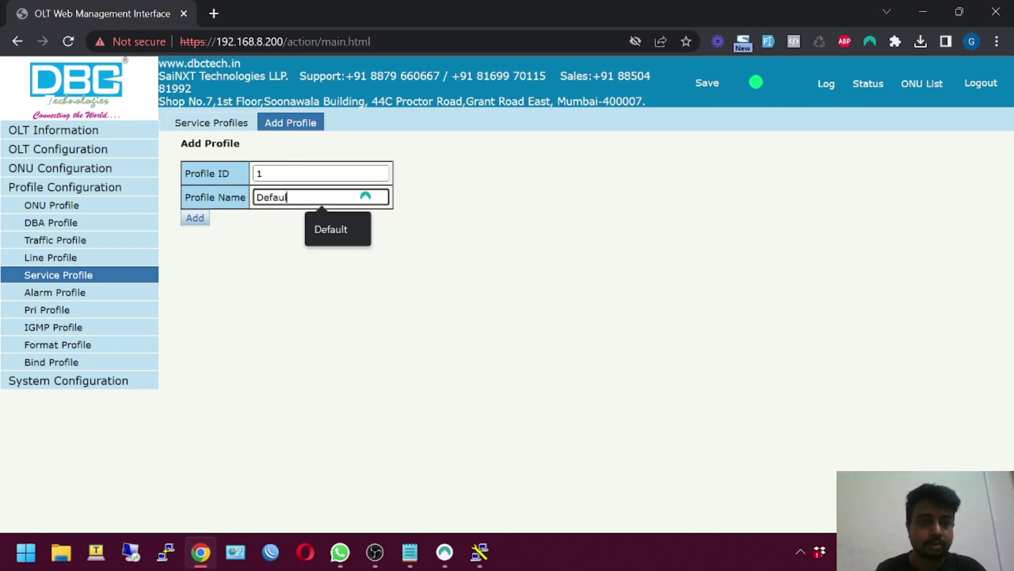
{"action": "type", "text": "t"}
{"action": "left_click", "coordinate": [199, 222]}
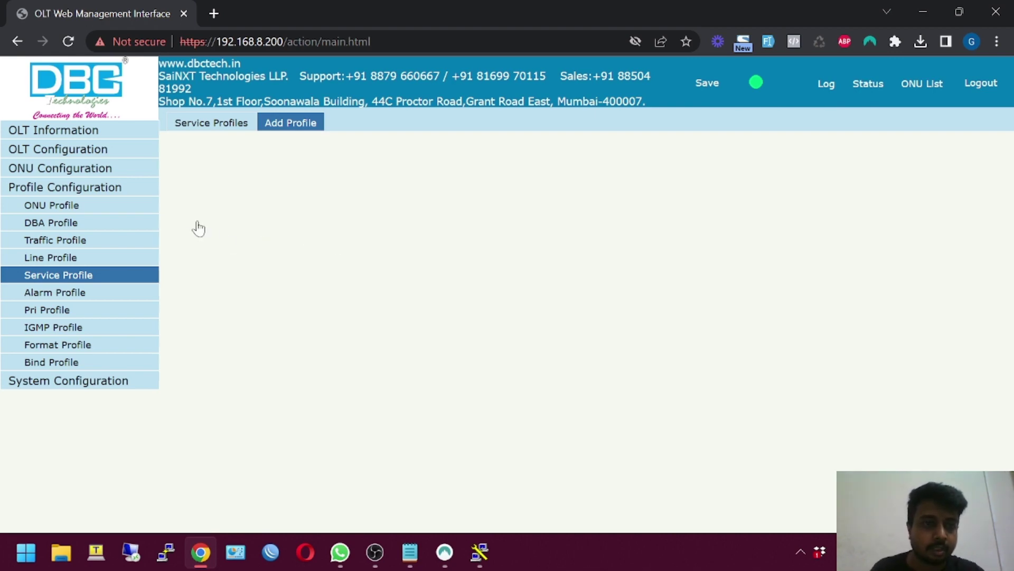
In the Default service profile, tag Ethernet port 1 with VLAN 1
{"action": "left_click", "coordinate": [353, 207]}
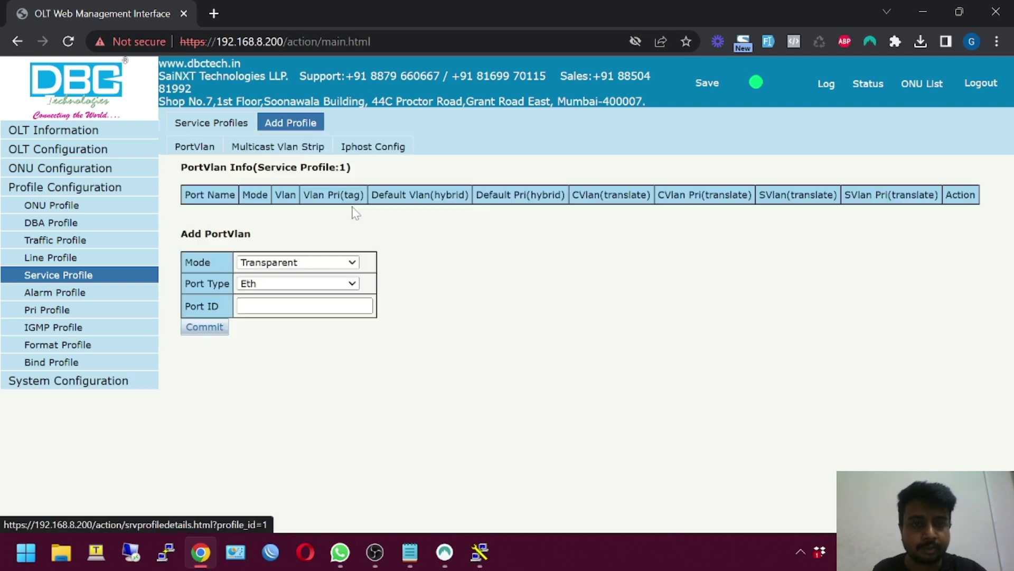
{"action": "left_click", "coordinate": [311, 264]}
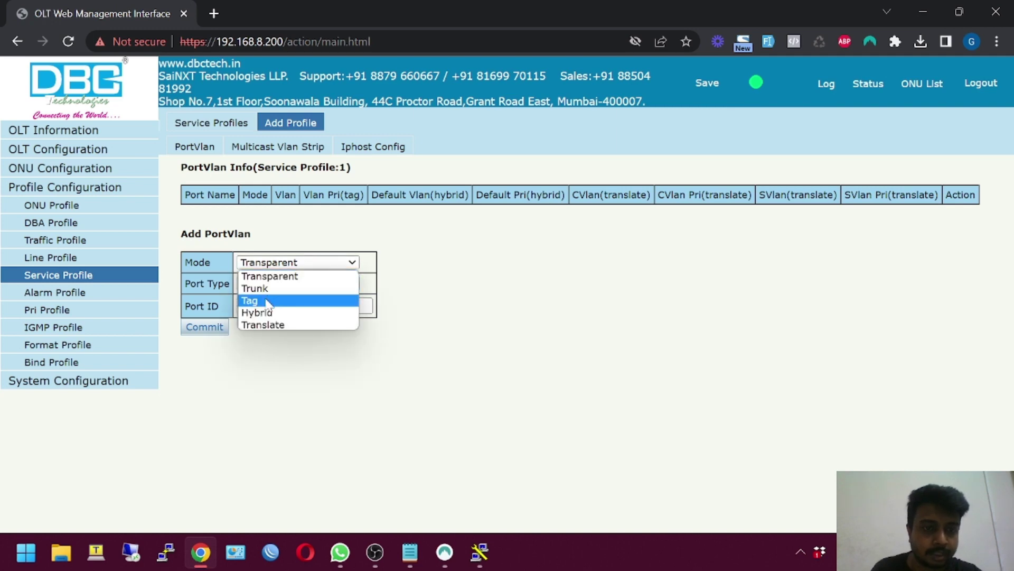
{"action": "left_click", "coordinate": [269, 302]}
{"action": "left_click", "coordinate": [271, 305]}
{"action": "type", "text": "1"}
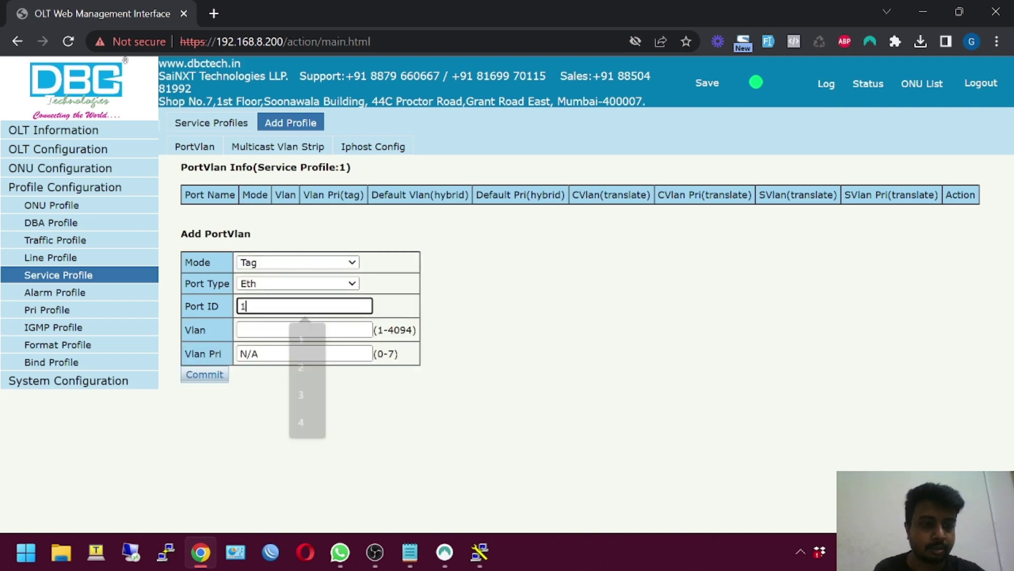
{"action": "key", "text": "Tab"}
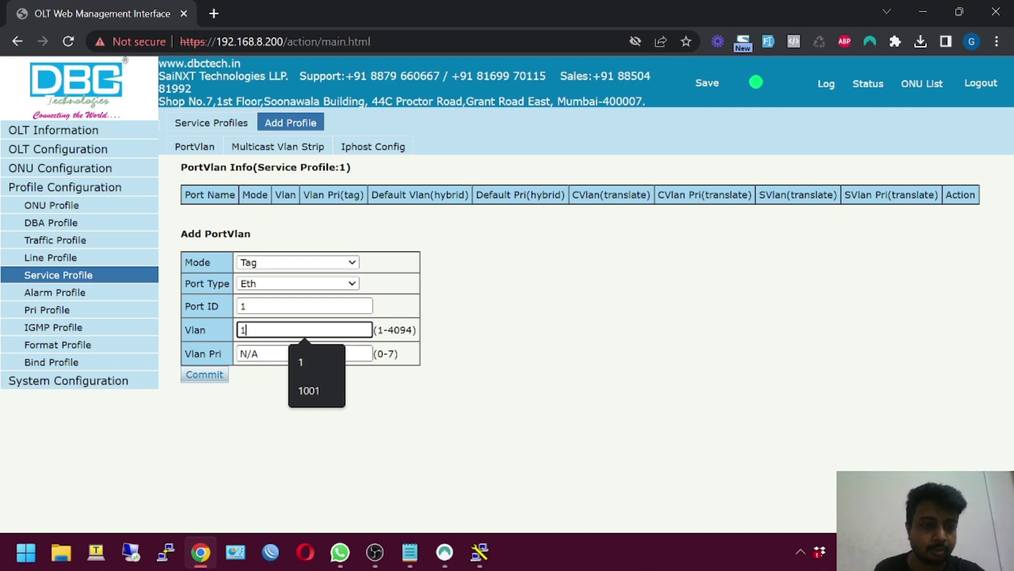
{"action": "left_click", "coordinate": [222, 375]}
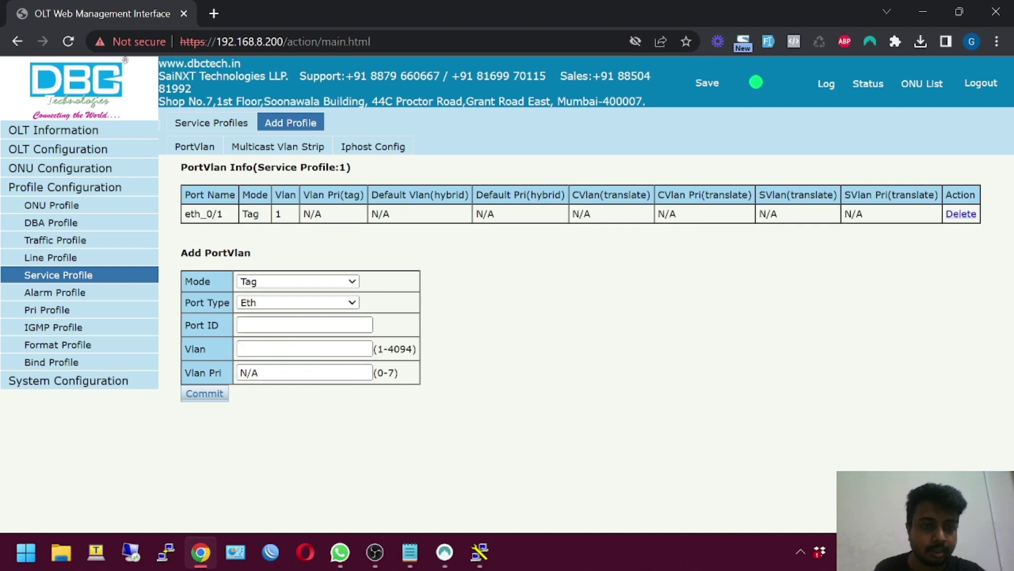
Add a second tag rule putting Ethernet port 2 on VLAN 1
{"action": "left_click", "coordinate": [305, 324]}
{"action": "key", "text": "Escape"}
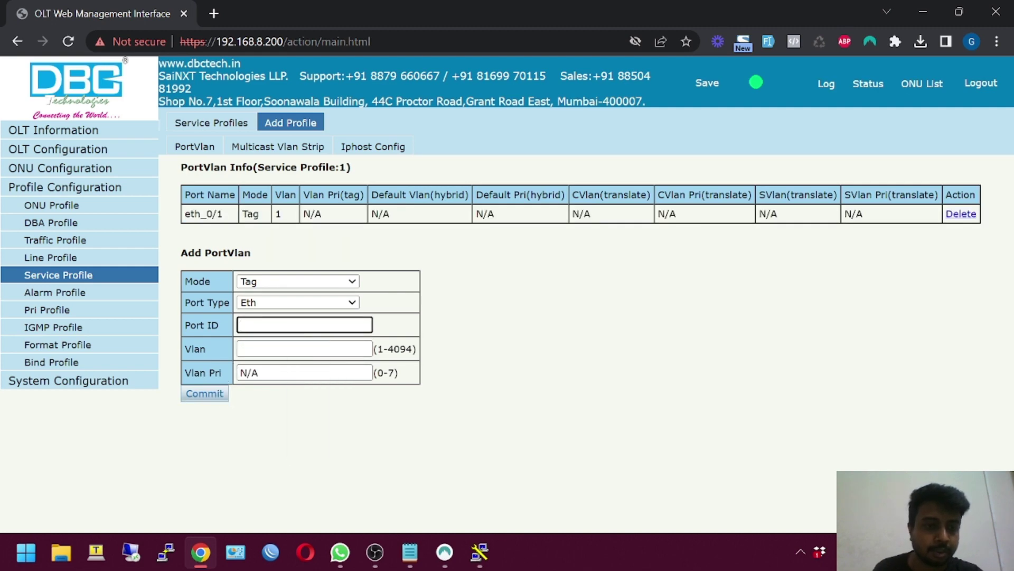
{"action": "left_click", "coordinate": [260, 347]}
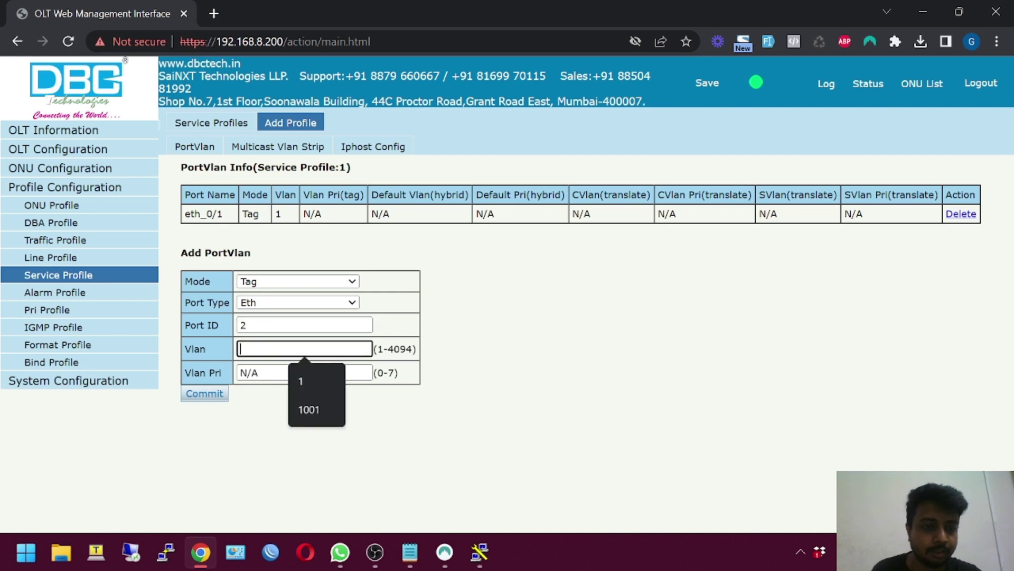
{"action": "type", "text": "1"}
{"action": "left_click", "coordinate": [214, 395]}
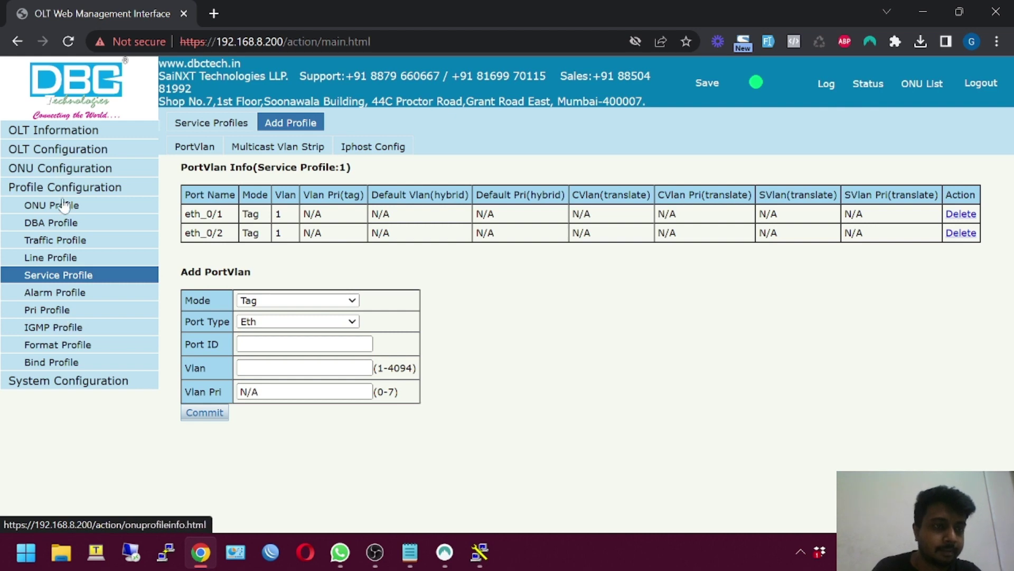
On ONU AutoLearn, set PON1's line profile and service profile both to Default
{"action": "left_click", "coordinate": [59, 168]}
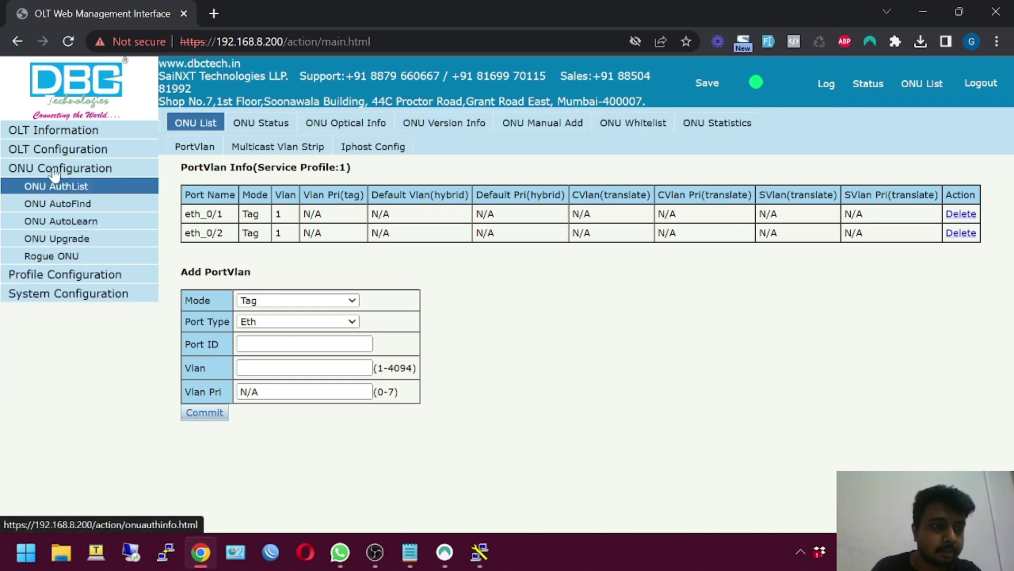
{"action": "left_click", "coordinate": [81, 208]}
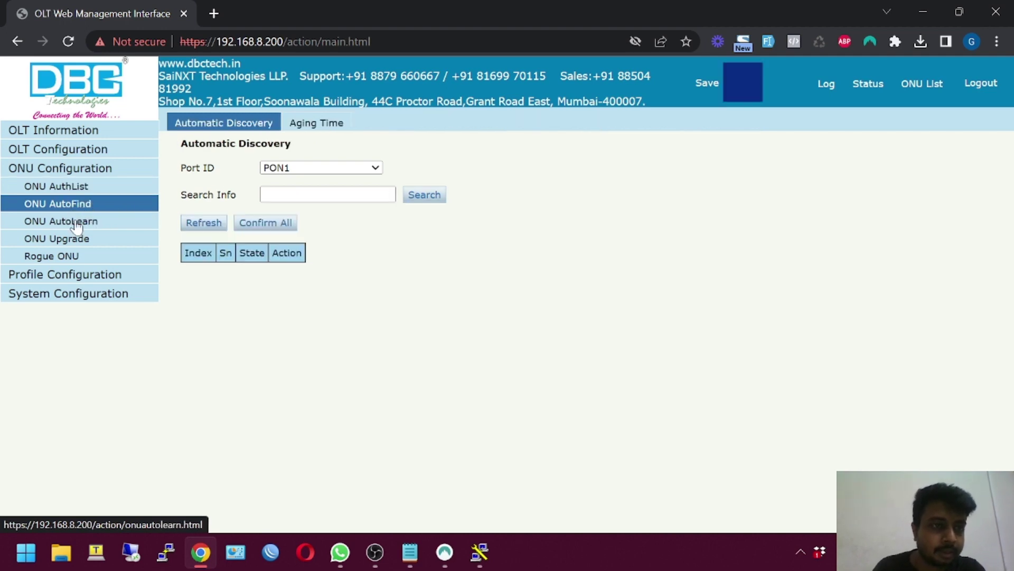
{"action": "left_click", "coordinate": [77, 224]}
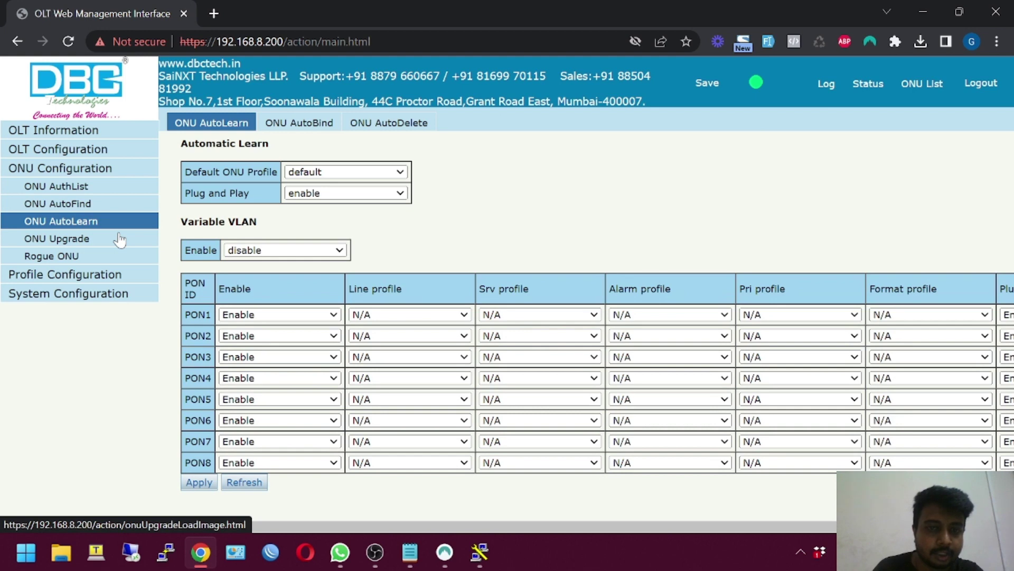
{"action": "left_click", "coordinate": [389, 315]}
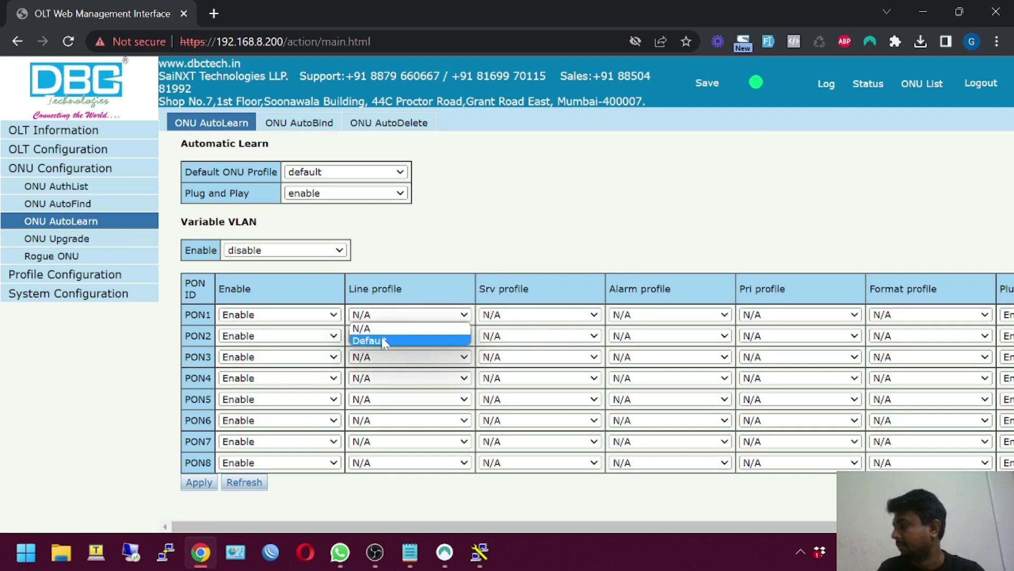
{"action": "left_click", "coordinate": [384, 341]}
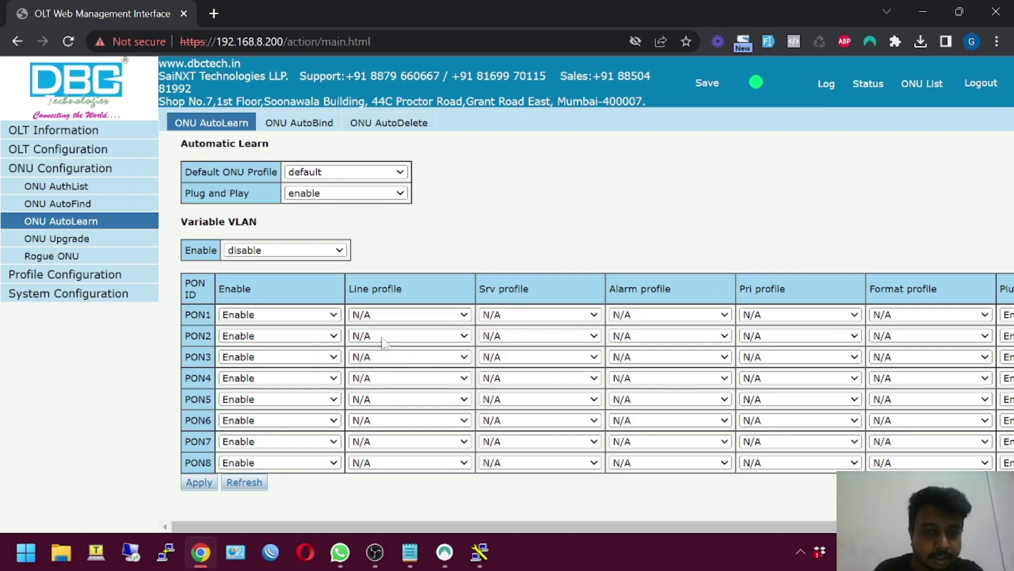
{"action": "left_click", "coordinate": [515, 317]}
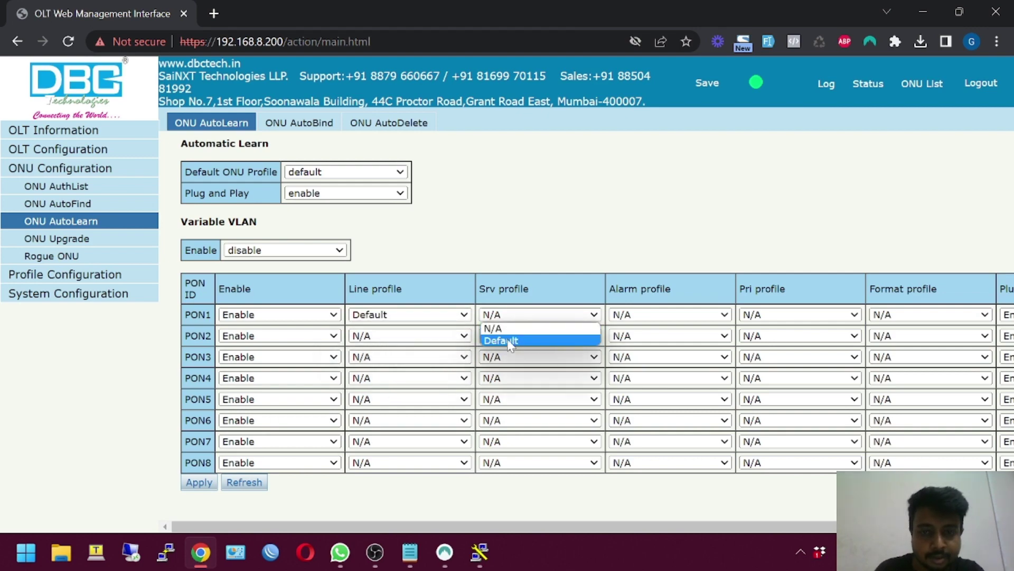
{"action": "left_click", "coordinate": [509, 341]}
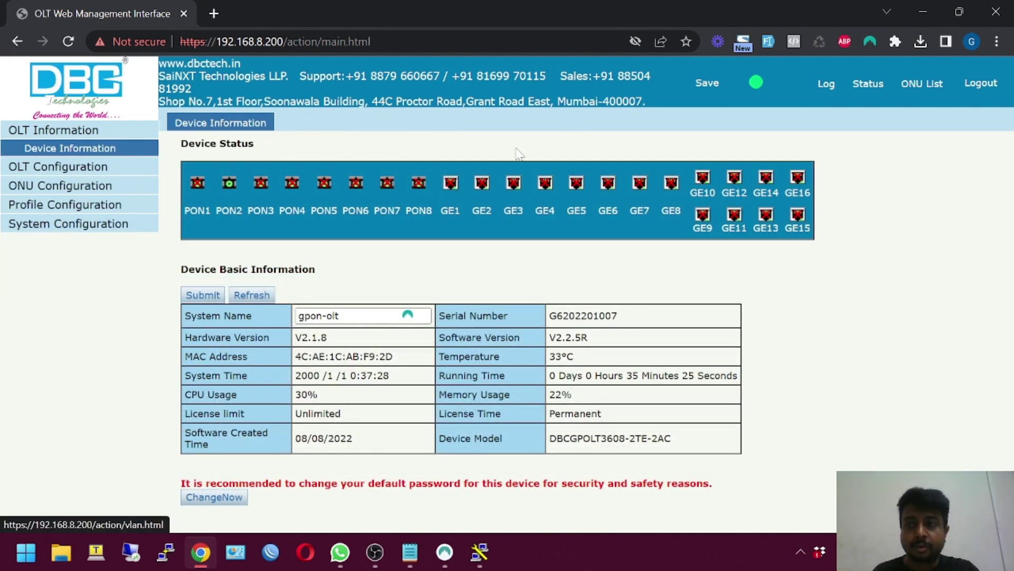
Confirm ONUs GPON0/2:1 and GPON0/2:3 are online, then return to ONU AutoLearn
{"action": "left_click", "coordinate": [927, 86]}
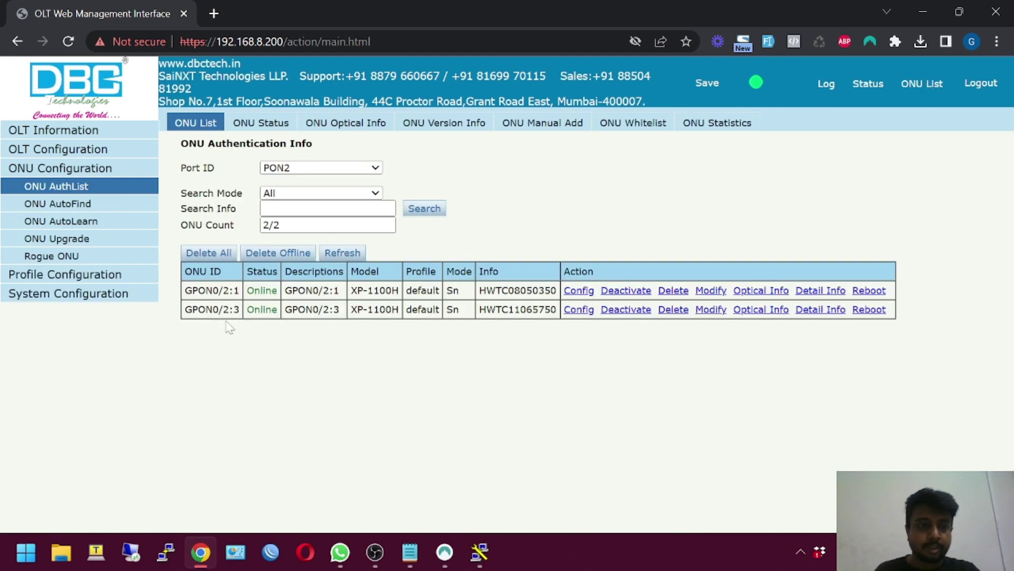
{"action": "left_click_drag", "start_coordinate": [185, 290], "coordinate": [246, 296]}
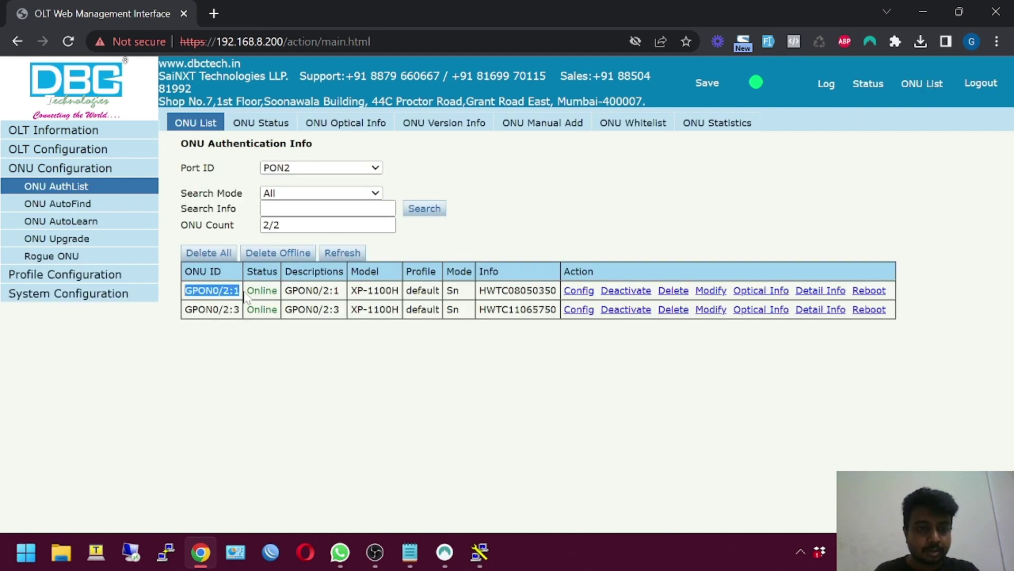
{"action": "left_click_drag", "start_coordinate": [185, 309], "coordinate": [272, 324]}
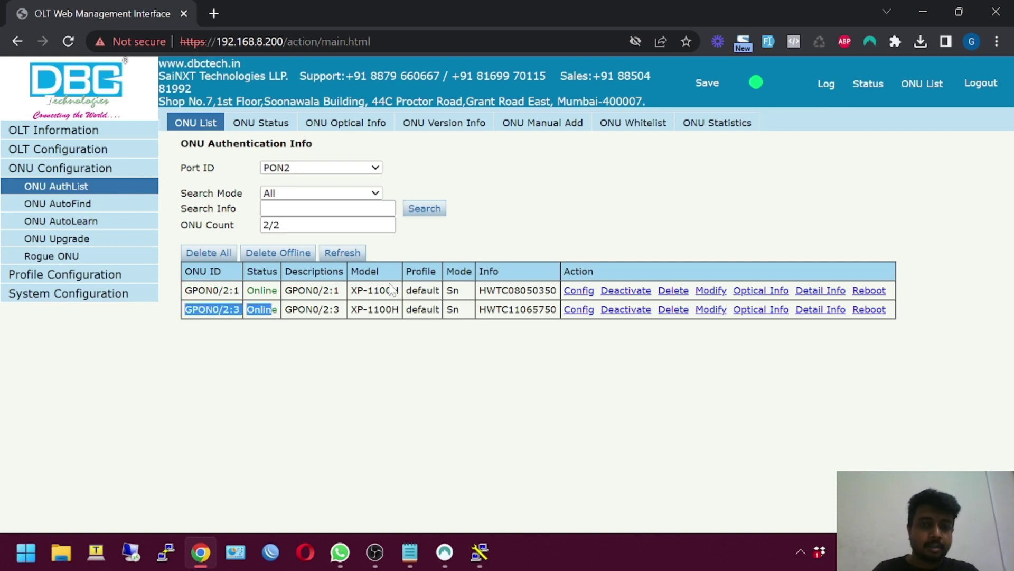
{"action": "left_click", "coordinate": [73, 223]}
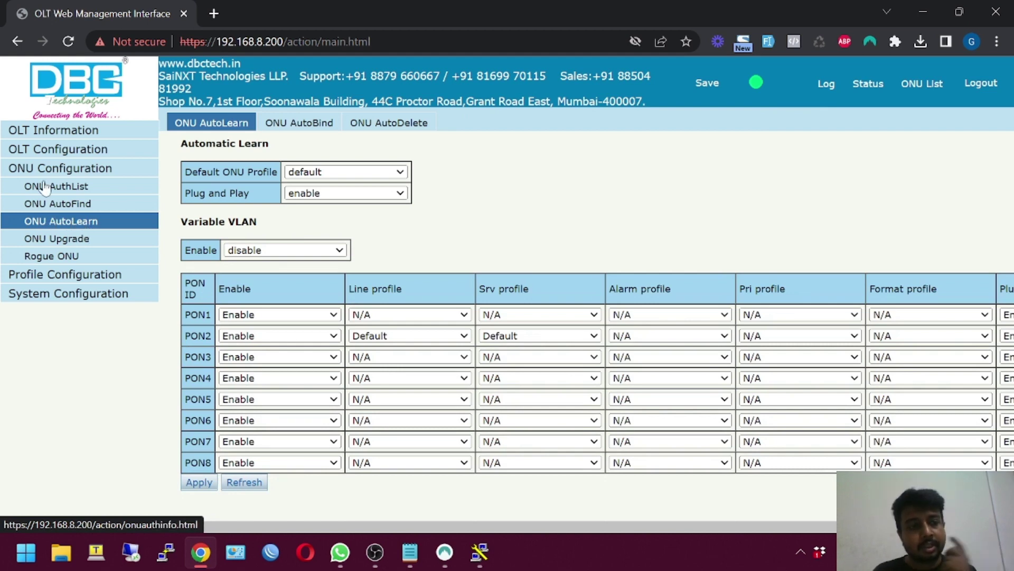
{"action": "left_click", "coordinate": [412, 558]}
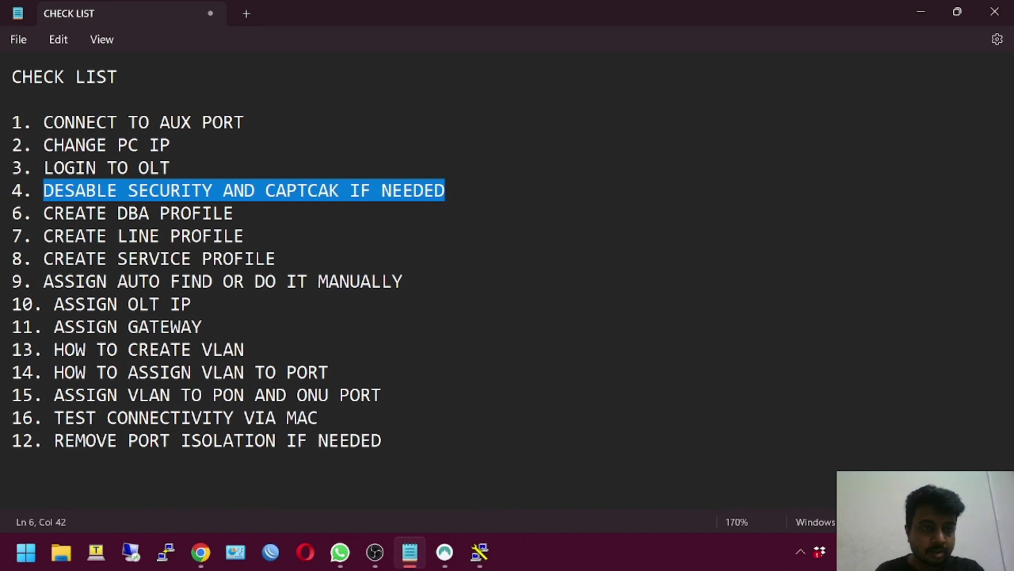
Highlight checklist steps CREATE SERVICE PROFILE, ASSIGN AUTO FIND OR DO IT MANUALLY, and ASSIGN OLT IP
{"action": "left_click_drag", "start_coordinate": [43, 259], "coordinate": [276, 259]}
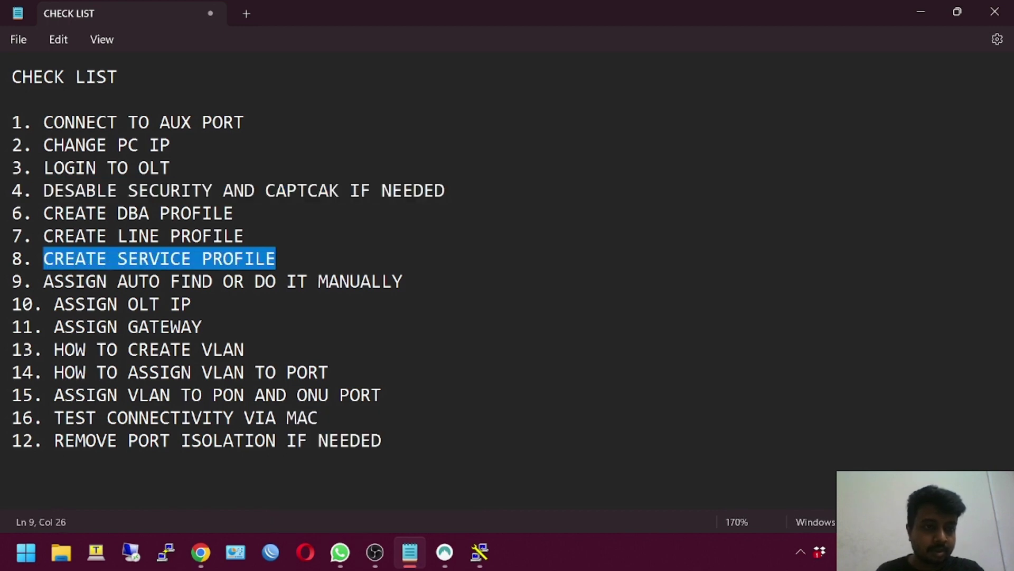
{"action": "left_click_drag", "start_coordinate": [43, 281], "coordinate": [402, 281]}
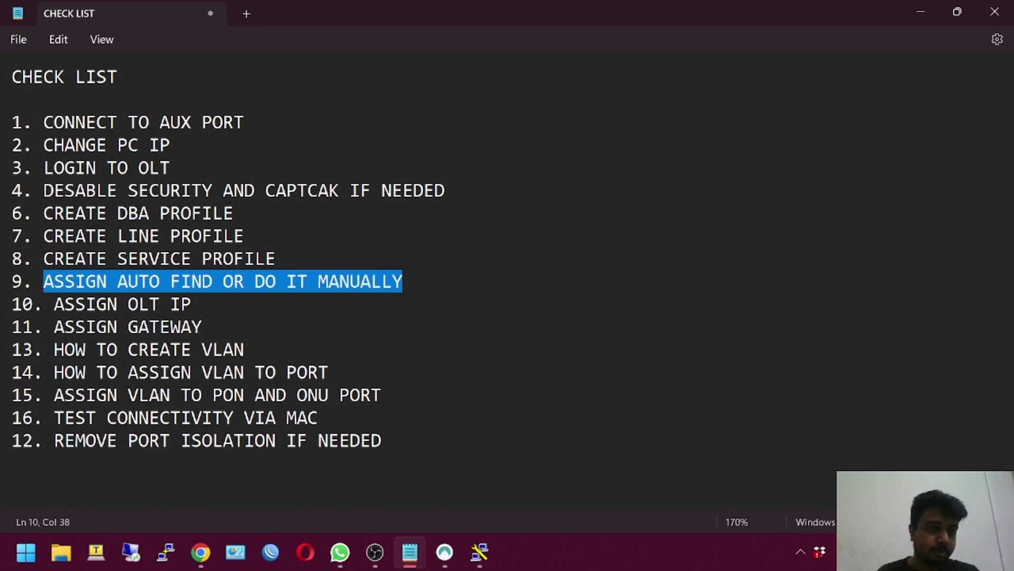
{"action": "left_click_drag", "start_coordinate": [54, 304], "coordinate": [191, 304]}
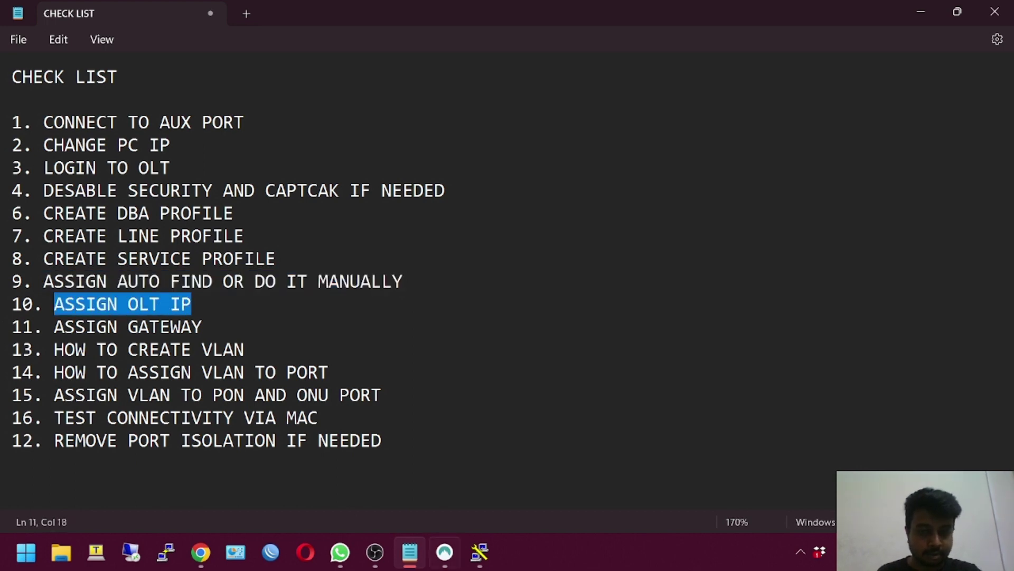
{"action": "left_click", "coordinate": [212, 549]}
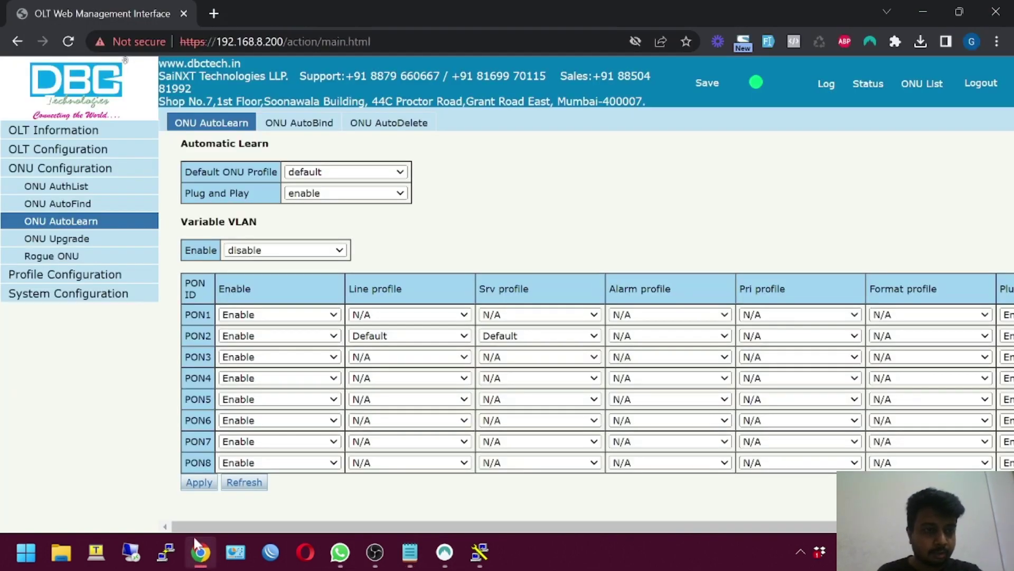
Under Route > IP, assign VLAN 1 the address 20.20.10.2 with mask 255.255.255.252
{"action": "left_click", "coordinate": [52, 150]}
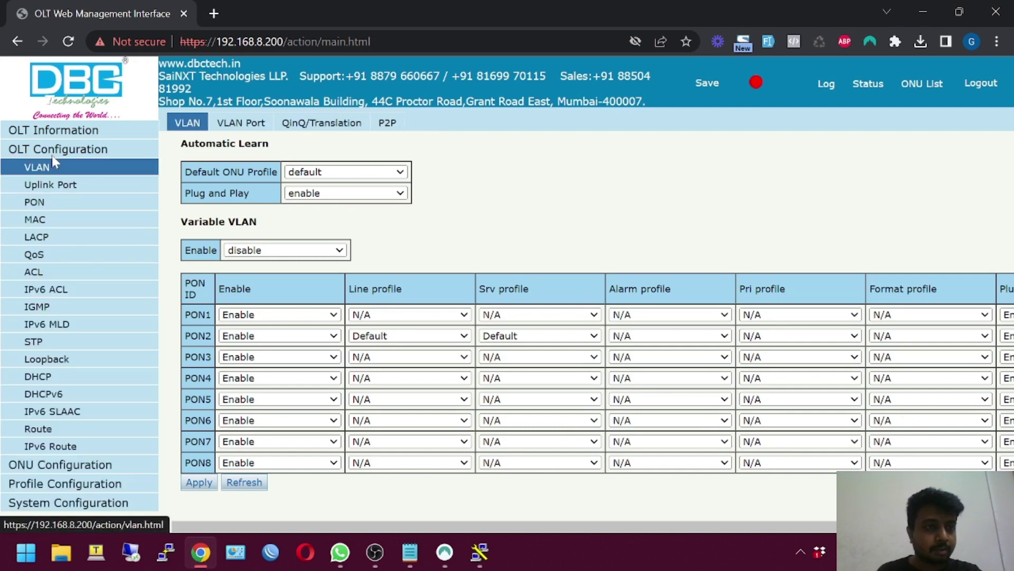
{"action": "left_click", "coordinate": [45, 429]}
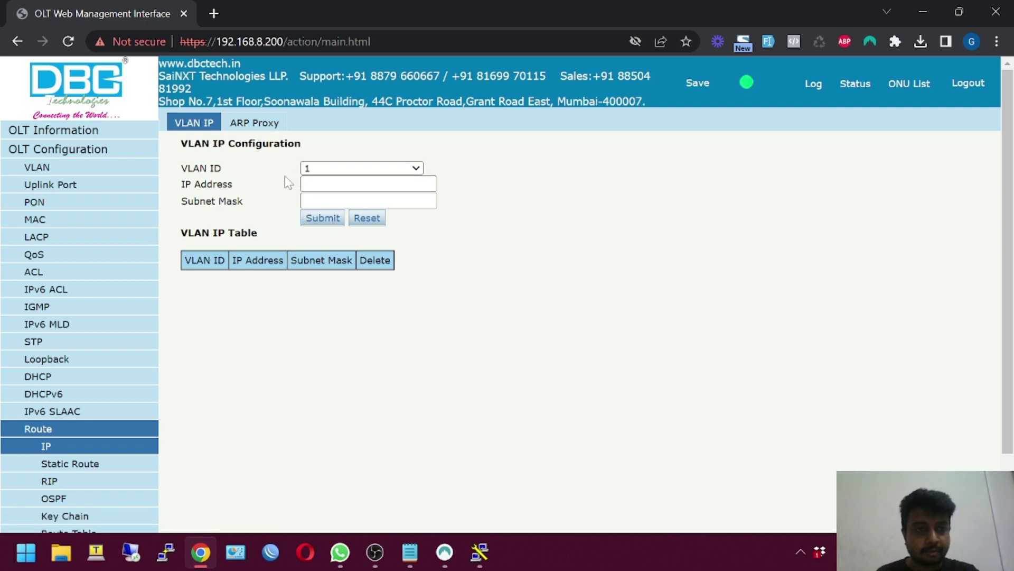
{"action": "left_click", "coordinate": [361, 184]}
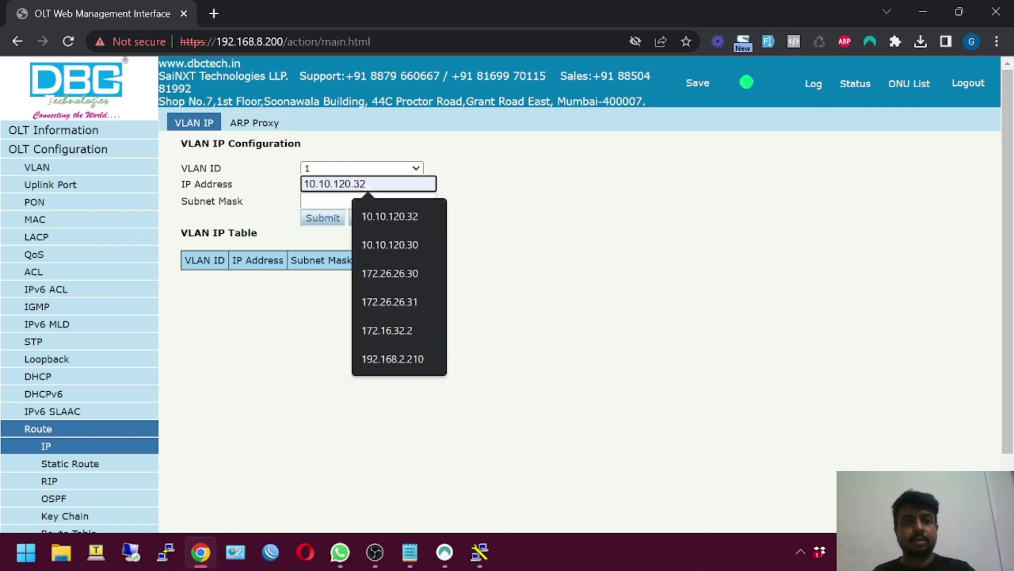
{"action": "key", "text": "Escape"}
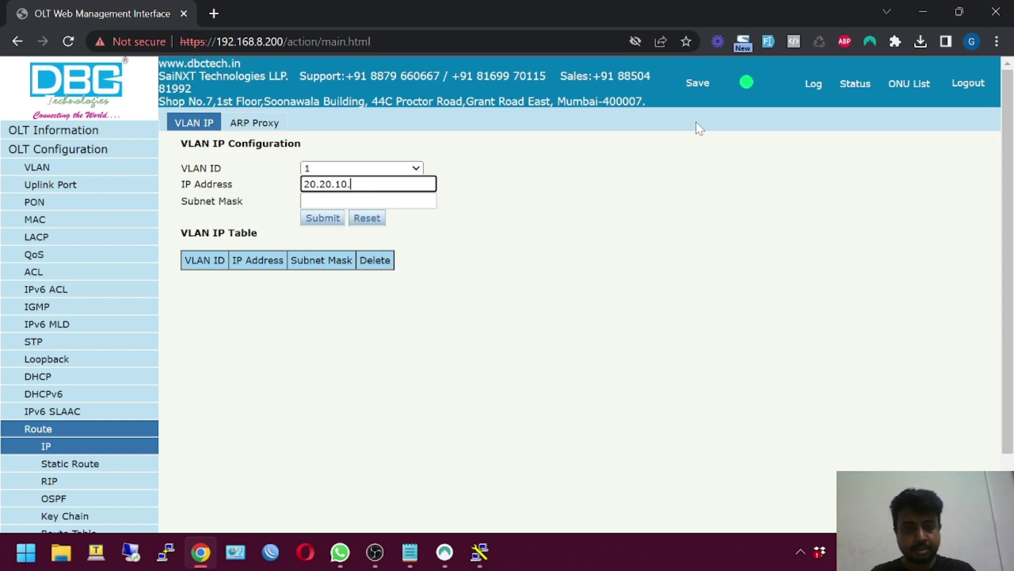
{"action": "key", "text": "Tab"}
{"action": "type", "text": "2"}
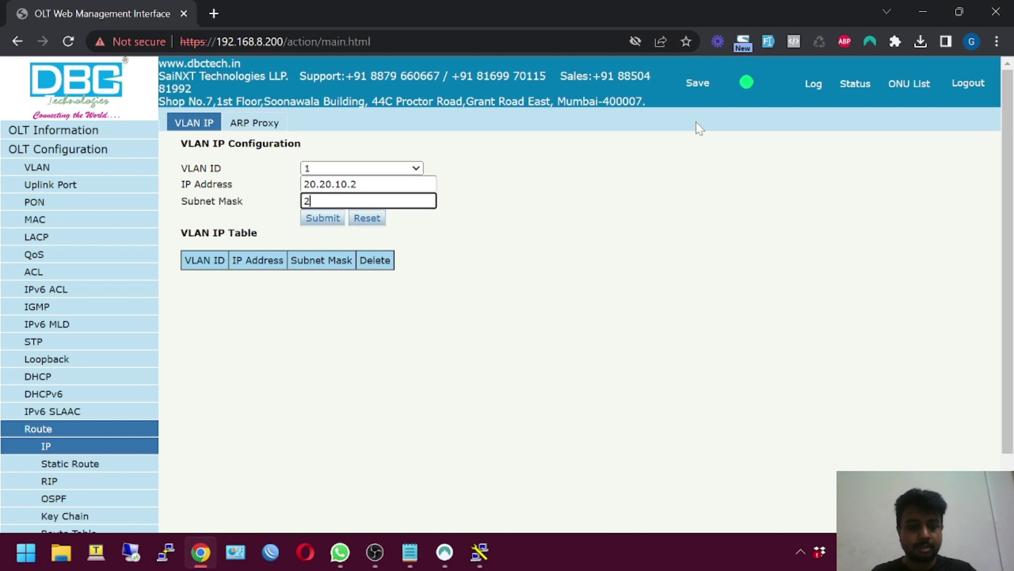
{"action": "type", "text": "55.255.255."}
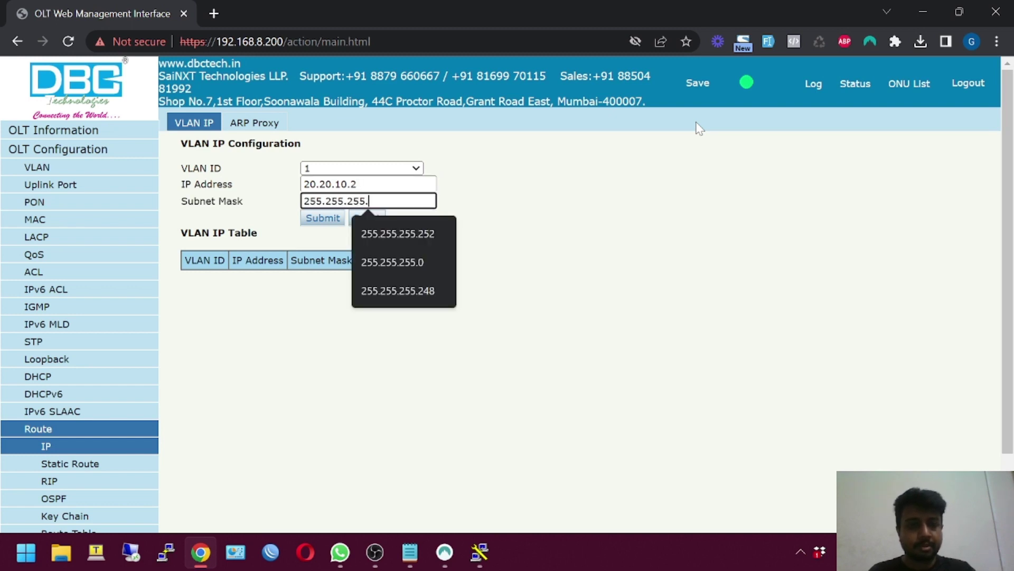
{"action": "type", "text": "2"}
{"action": "key", "text": "Down"}
{"action": "key", "text": "Return"}
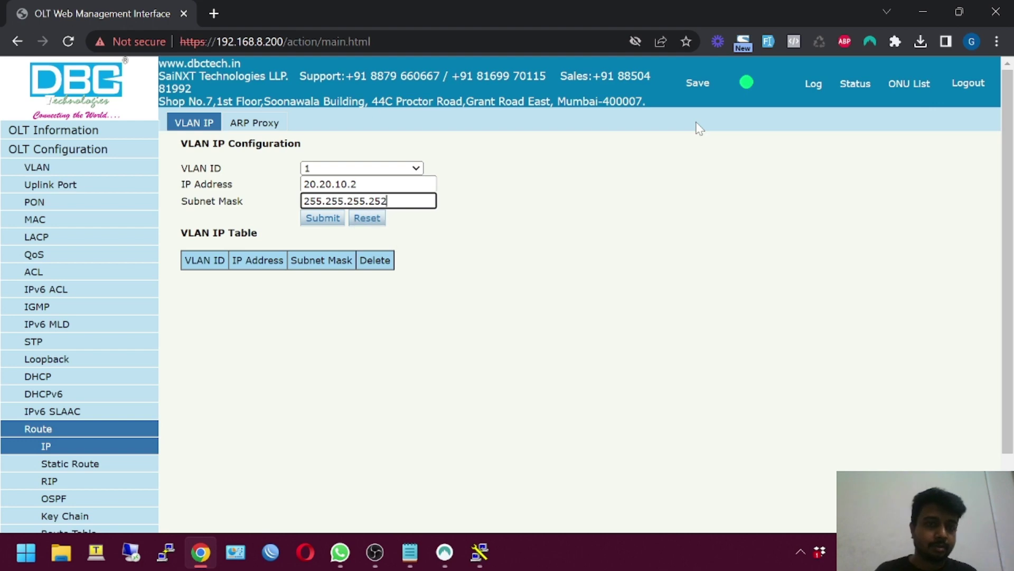
{"action": "left_click", "coordinate": [335, 227]}
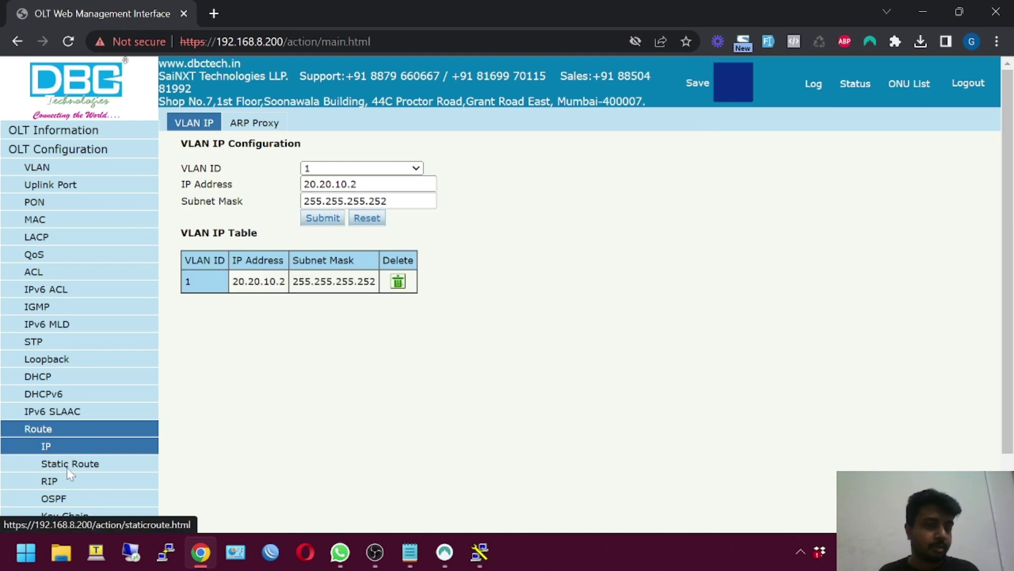
Begin a static route with destination 0.0.0.0 and mask 0.0.0.0
{"action": "scroll", "coordinate": [68, 475], "scroll_direction": "down", "scroll_amount": 1}
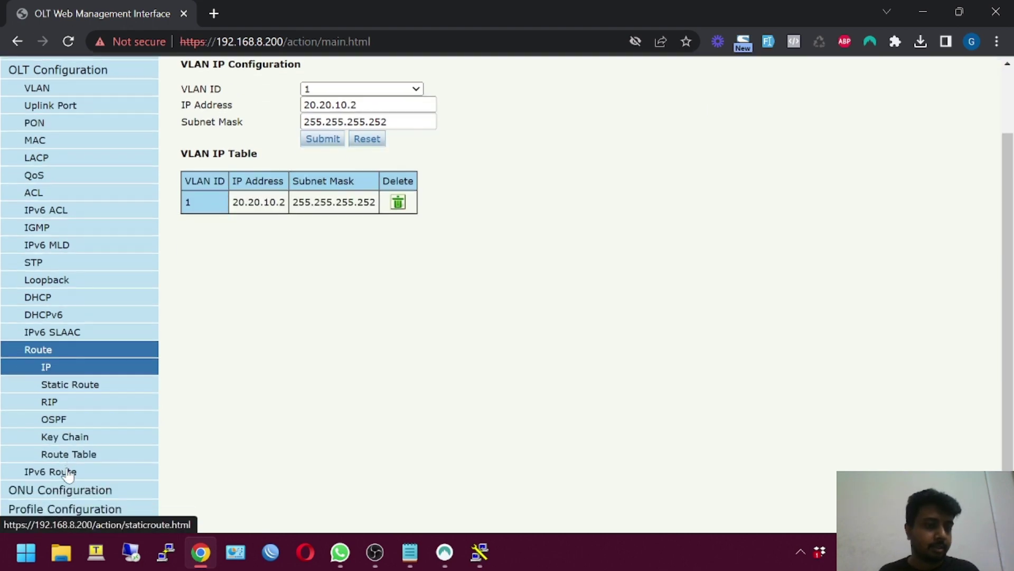
{"action": "left_click", "coordinate": [78, 390]}
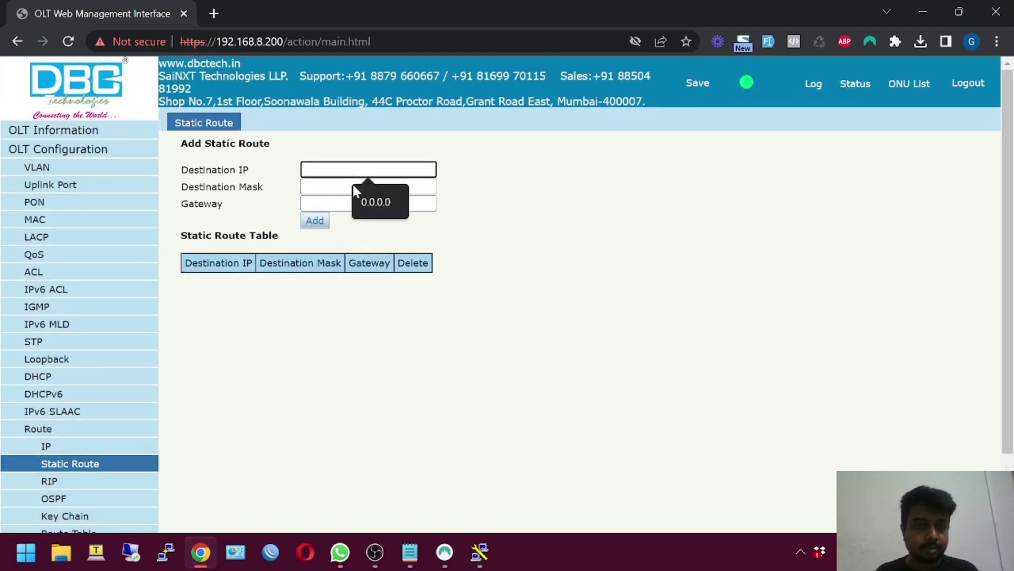
{"action": "type", "text": "0.0.0.0"}
{"action": "key", "text": "Tab"}
{"action": "left_click", "coordinate": [383, 211]}
{"action": "key", "text": "Tab"}
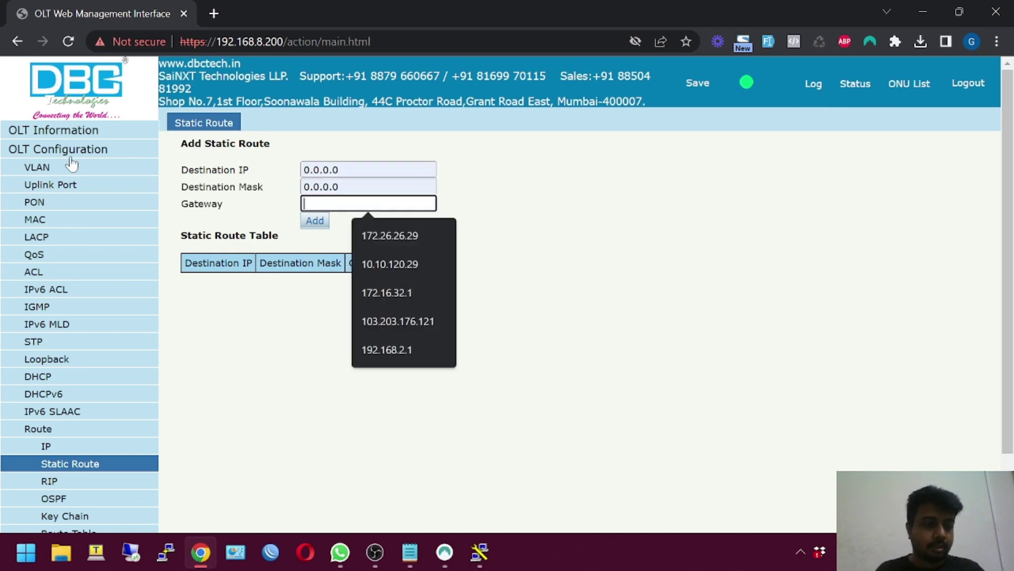
{"action": "key", "text": "Escape"}
After checking the VLAN IP, add the default route 0.0.0.0/0.0.0.0 via gateway 20.20.10.1
{"action": "left_click", "coordinate": [101, 451]}
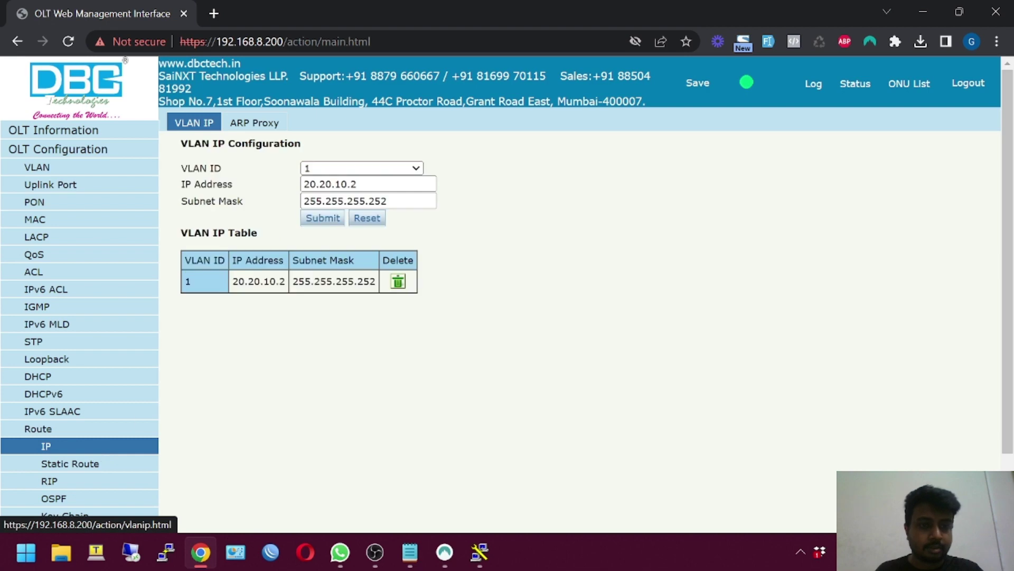
{"action": "left_click", "coordinate": [91, 463]}
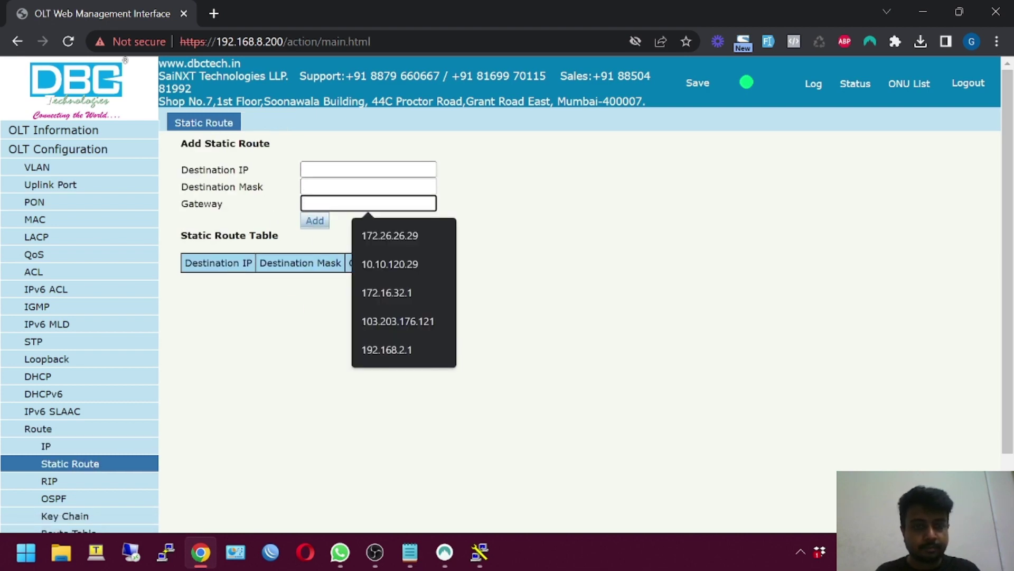
{"action": "type", "text": "0.0.0.0"}
{"action": "key", "text": "Tab"}
{"action": "type", "text": "0.0.0.0"}
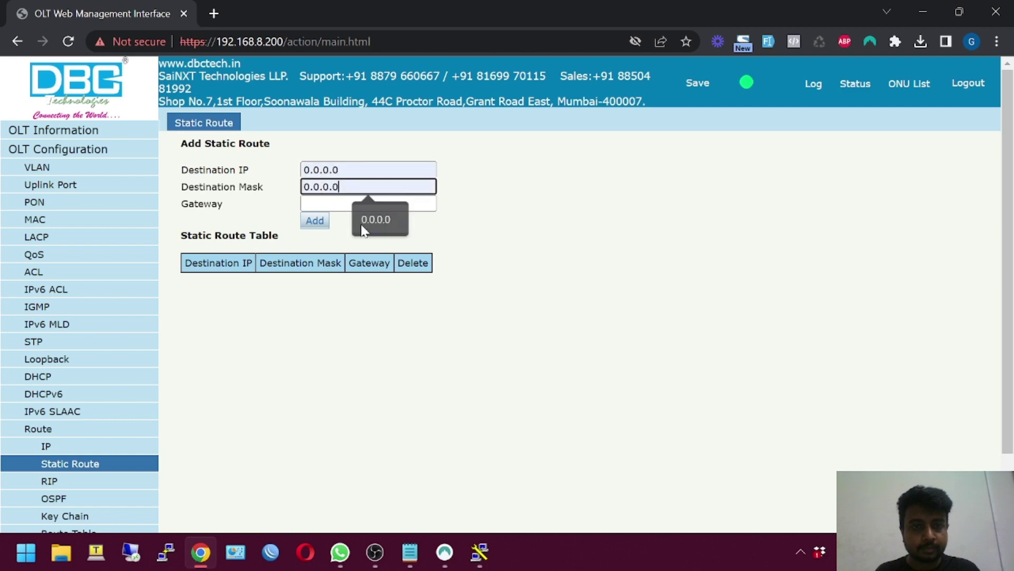
{"action": "key", "text": "Tab"}
{"action": "type", "text": "20.20.10.2"}
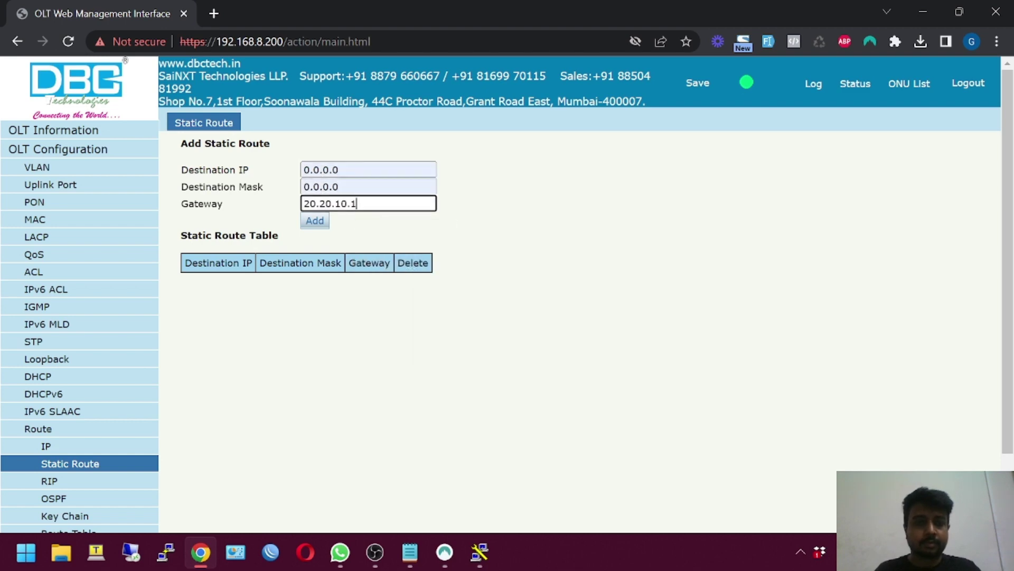
{"action": "left_click", "coordinate": [315, 220]}
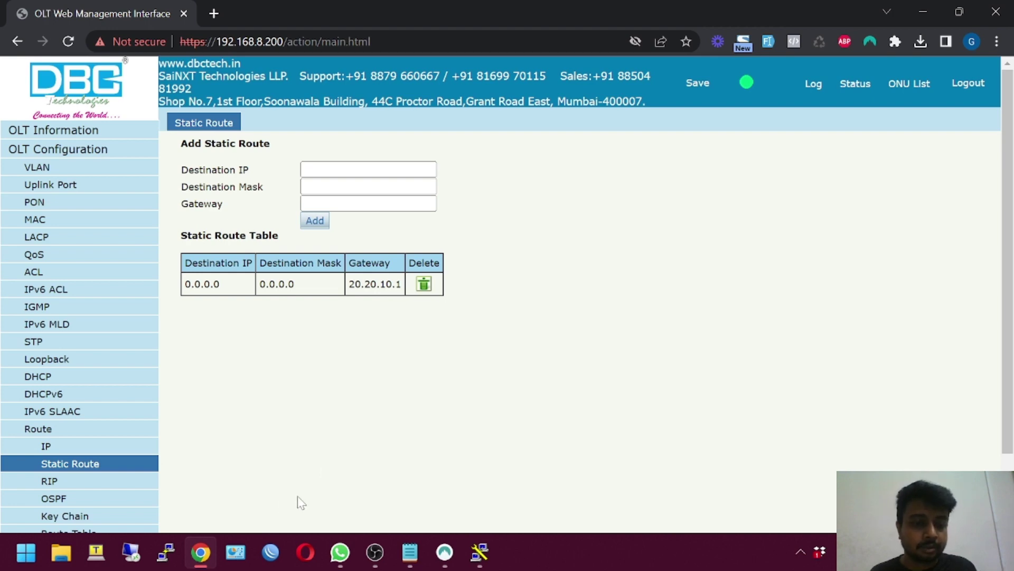
{"action": "left_click", "coordinate": [278, 540]}
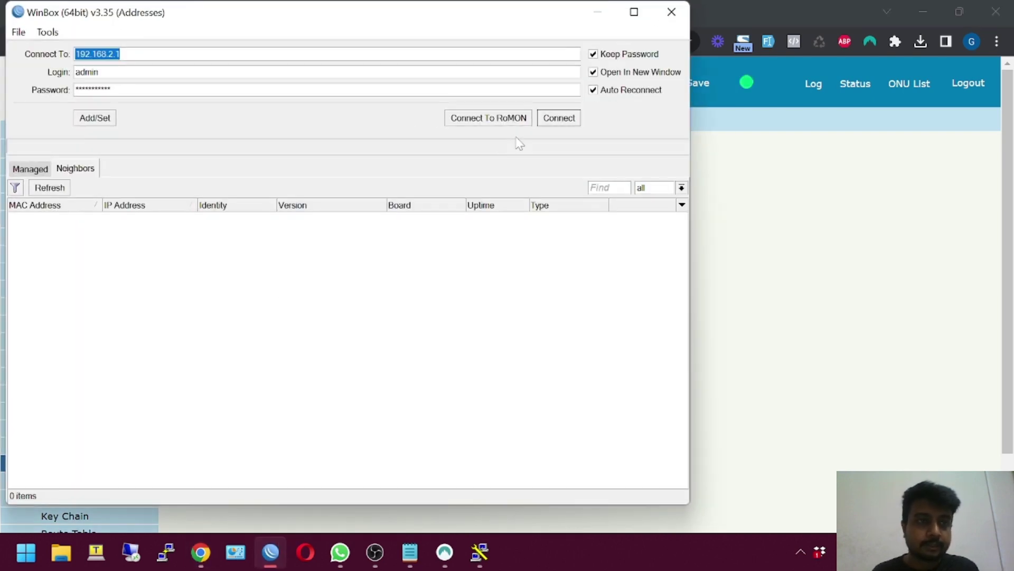
Connect to the router at 192.168.2.1 and open its IP address list
{"action": "left_click", "coordinate": [555, 120]}
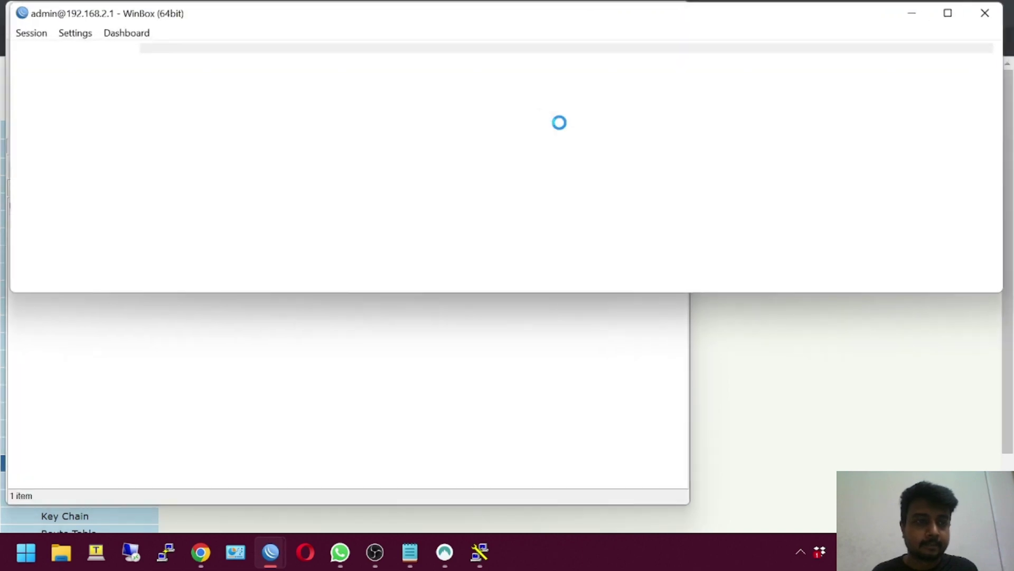
{"action": "double_click", "coordinate": [418, 18]}
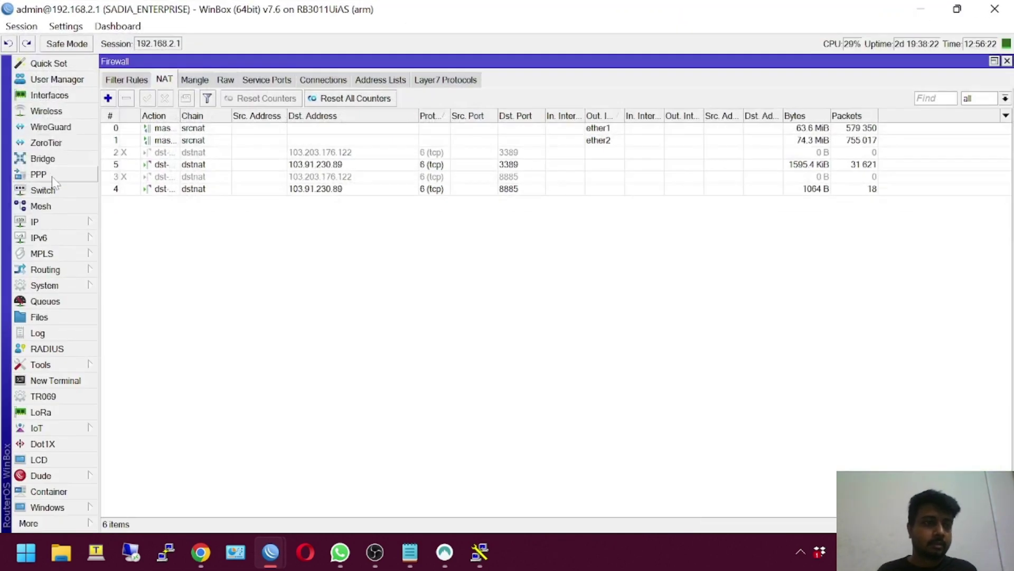
{"action": "left_click", "coordinate": [37, 222]}
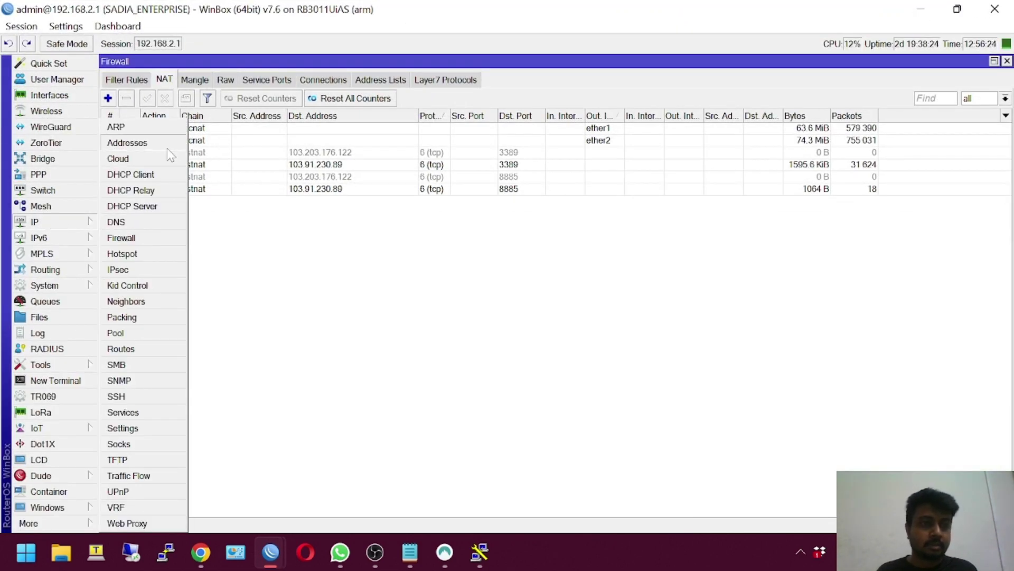
{"action": "left_click", "coordinate": [167, 146]}
Add address 20.20.10.1/30 on interface OFFICE_BRIDGE
{"action": "left_click", "coordinate": [140, 80]}
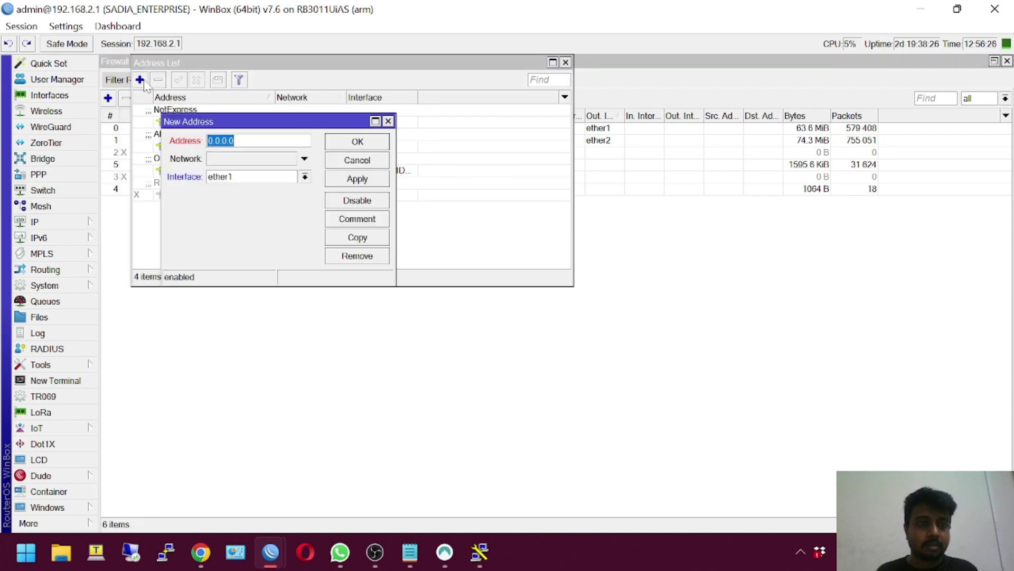
{"action": "type", "text": "20.20.10.2"}
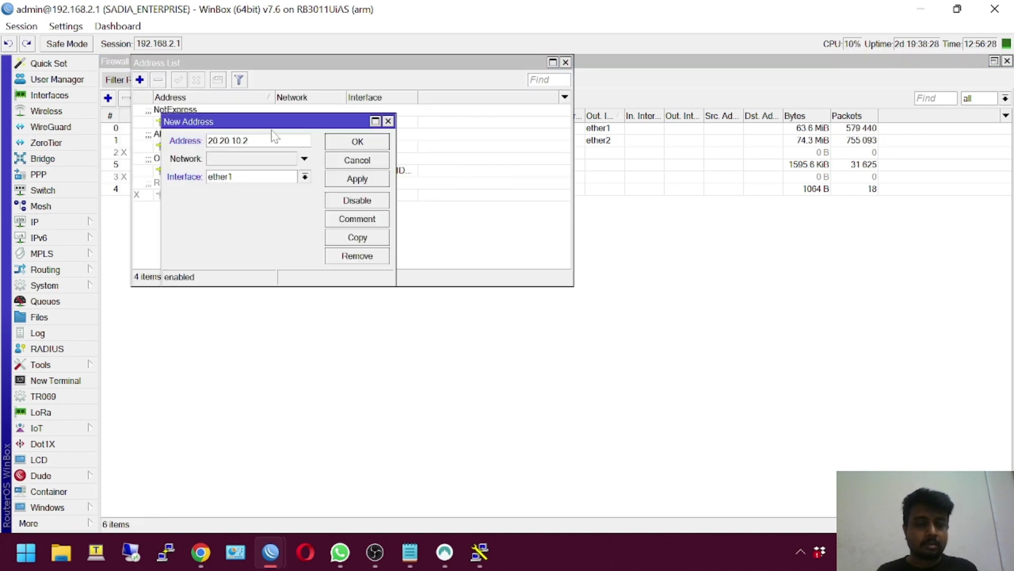
{"action": "key", "text": "BackSpace"}
{"action": "type", "text": "1"}
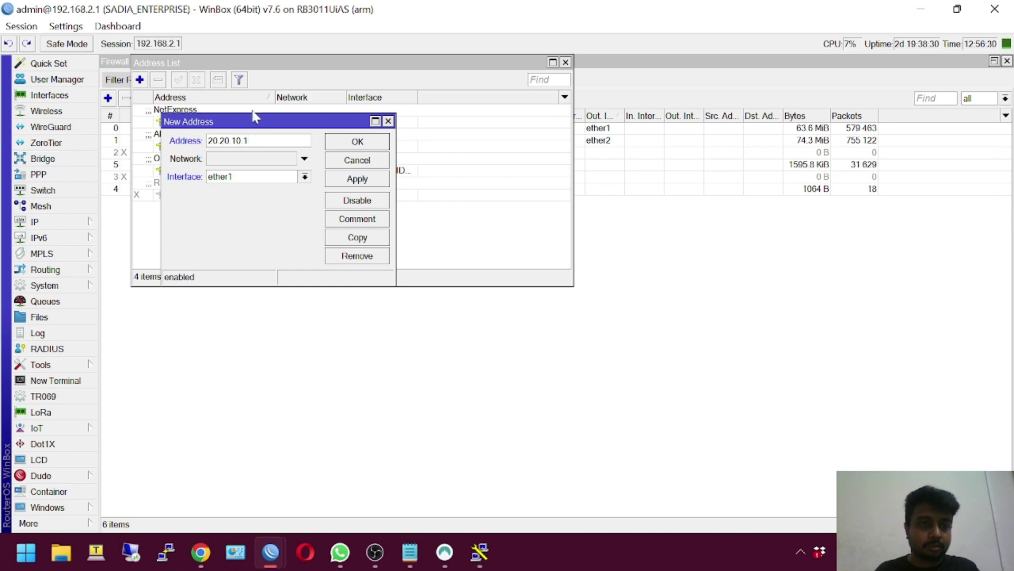
{"action": "left_click", "coordinate": [305, 177]}
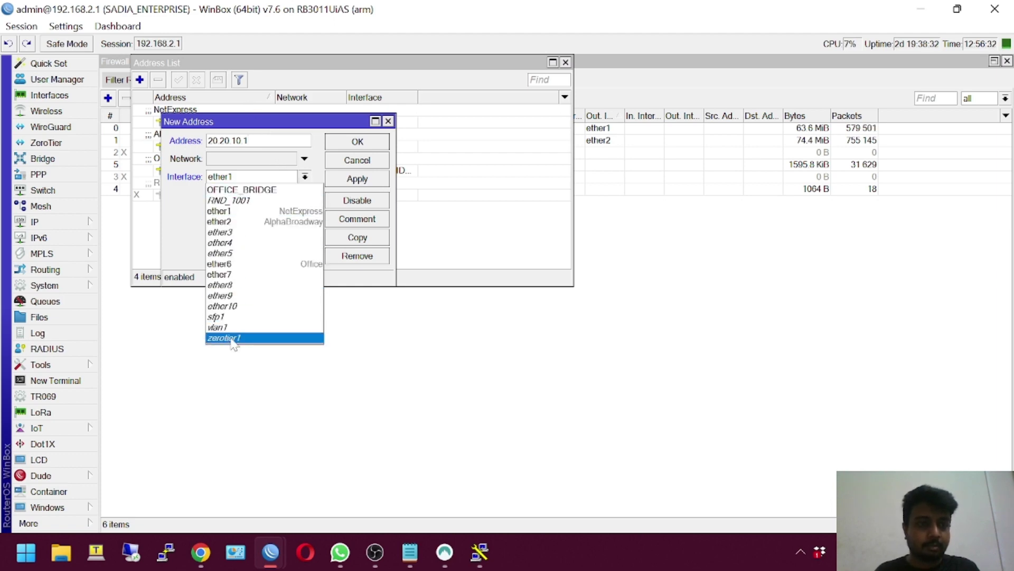
{"action": "left_click", "coordinate": [243, 190]}
{"action": "left_click", "coordinate": [237, 160]}
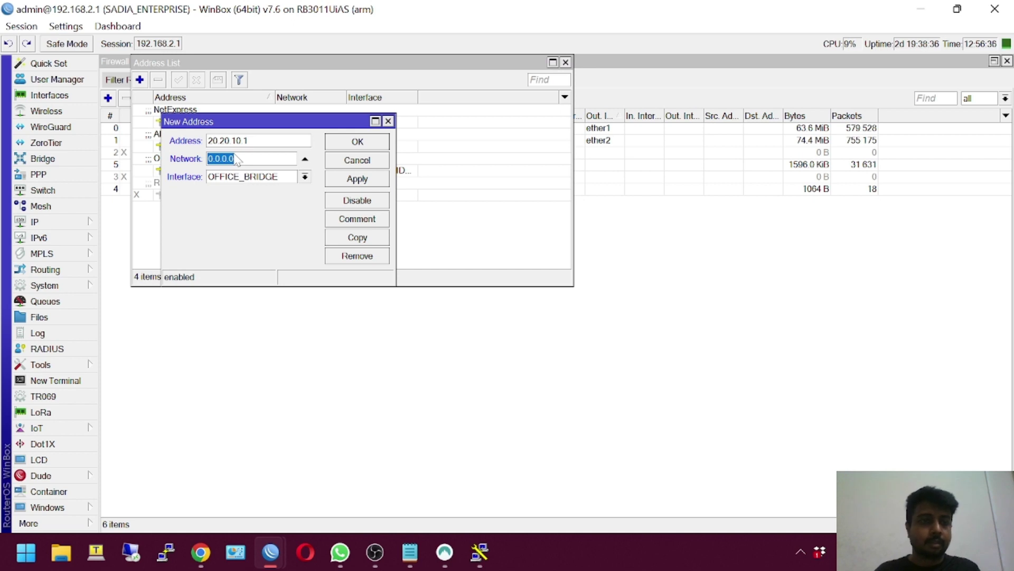
{"action": "left_click", "coordinate": [305, 159]}
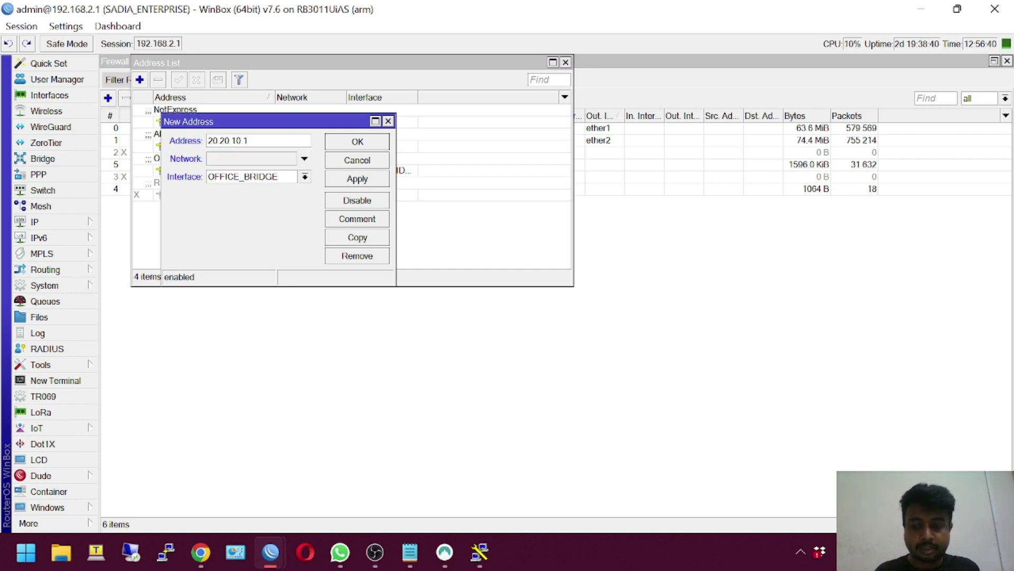
{"action": "type", "text": "3"}
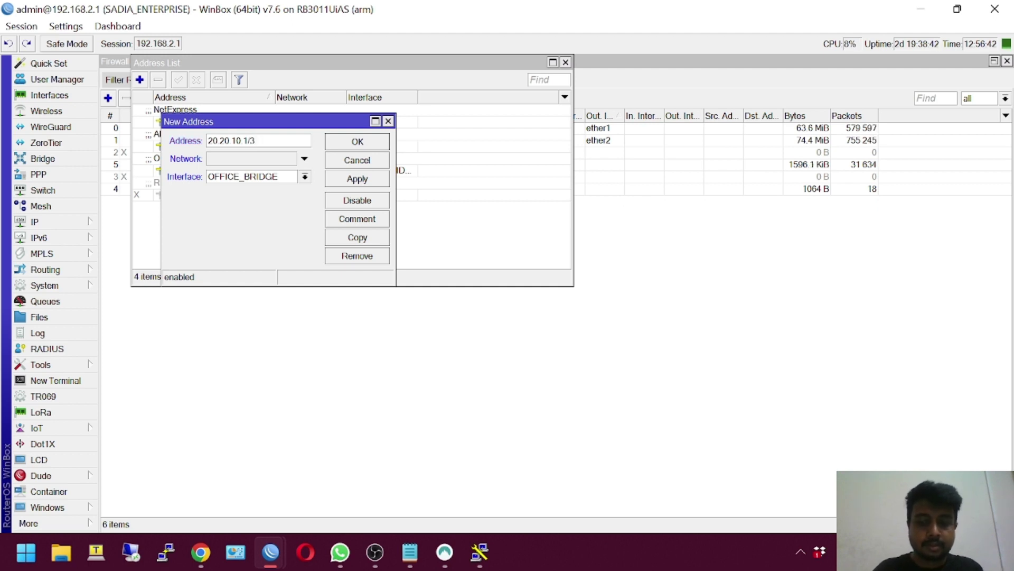
{"action": "type", "text": "0"}
{"action": "left_click", "coordinate": [365, 142]}
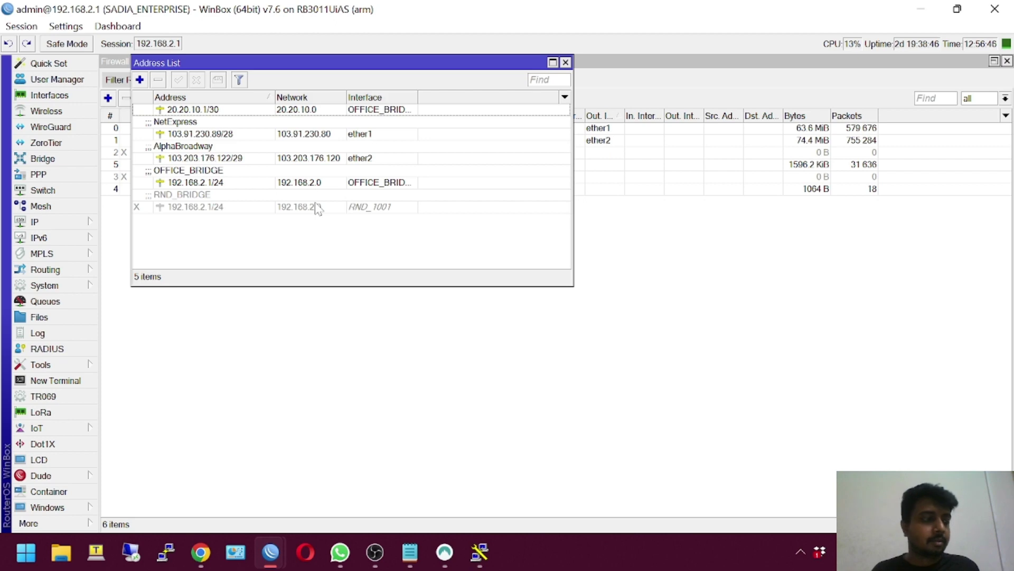
{"action": "left_click", "coordinate": [355, 396]}
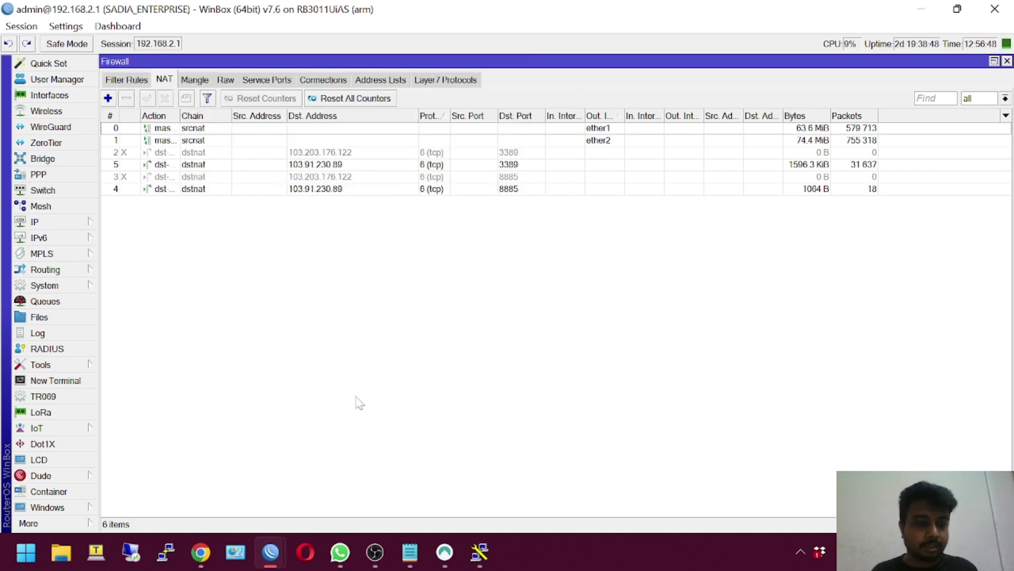
Ping the OLT at 20.20.10.2 from Command Prompt, which times out, then return to WinBox
{"action": "key", "text": "super+r"}
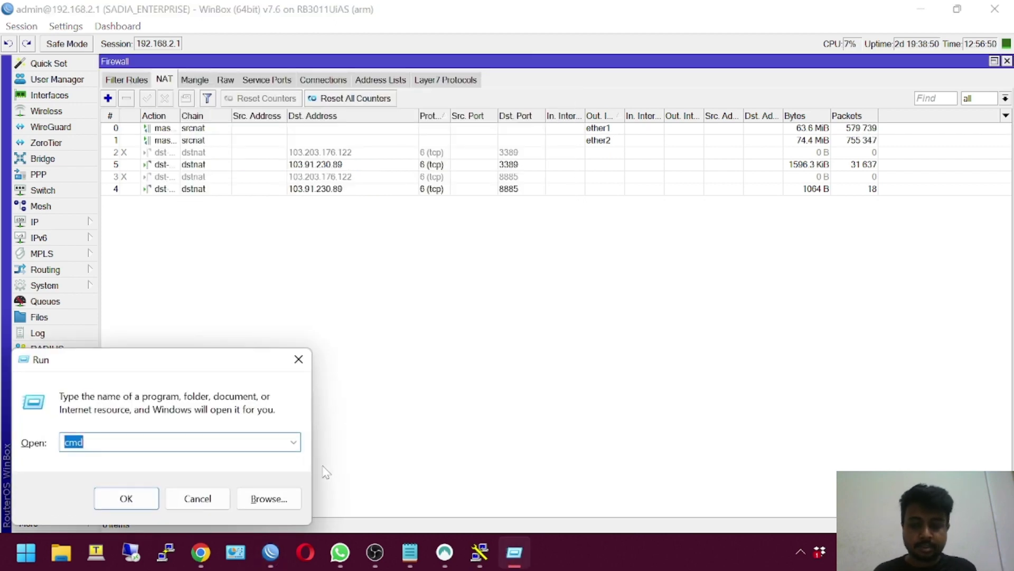
{"action": "key", "text": "Return"}
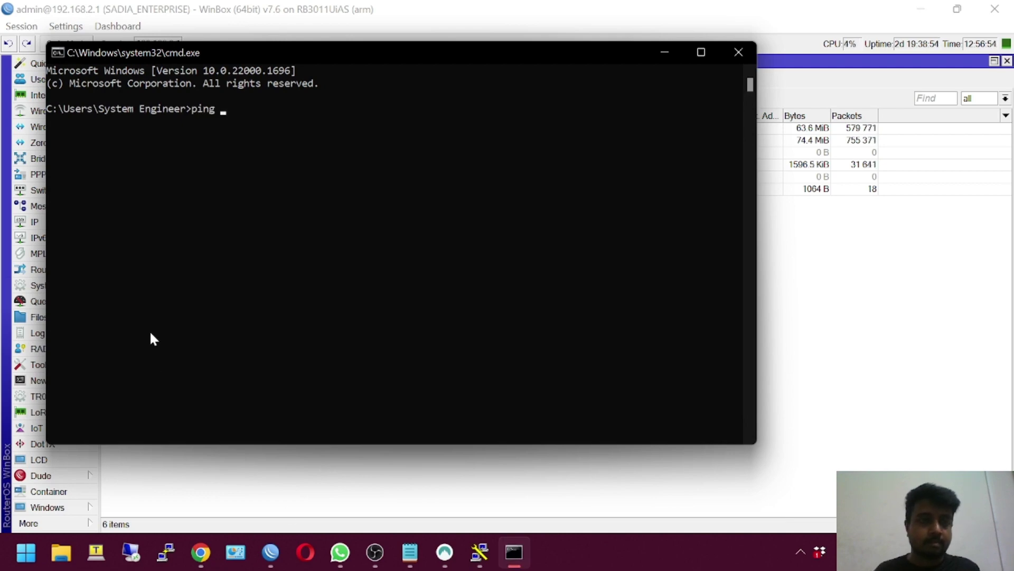
{"action": "type", "text": "20.20.10.2"}
{"action": "key", "text": "Return"}
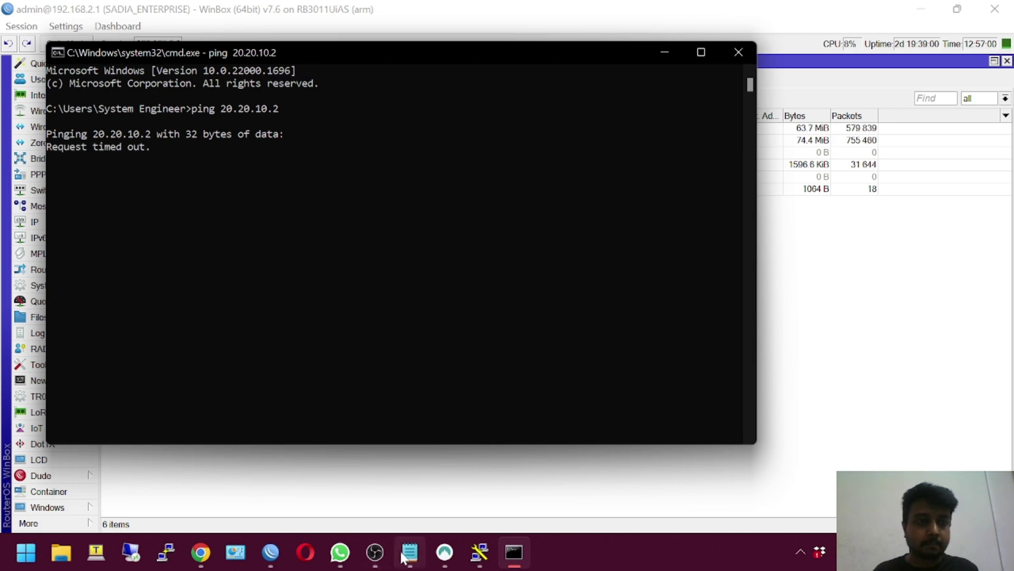
{"action": "mouse_move", "coordinate": [403, 556]}
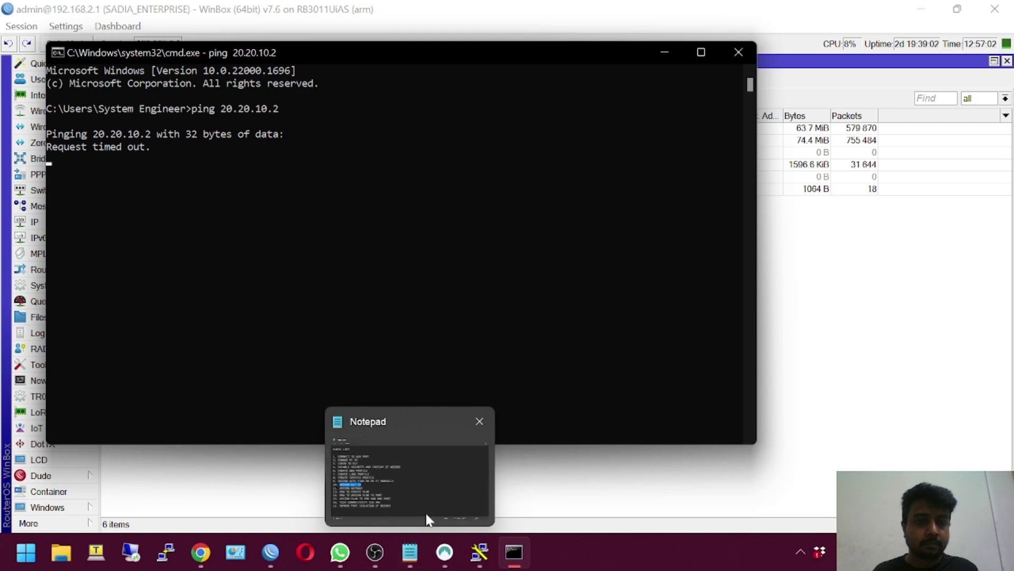
{"action": "left_click", "coordinate": [985, 308]}
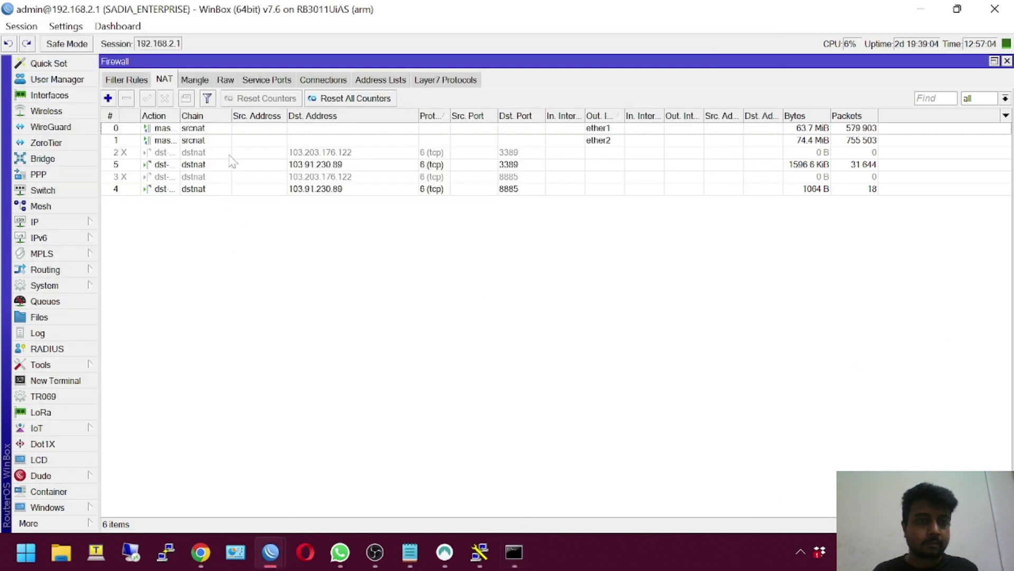
Review the 20.20.10.1/30 address on OFFICE_BRIDGE and close it unchanged
{"action": "left_click", "coordinate": [50, 221]}
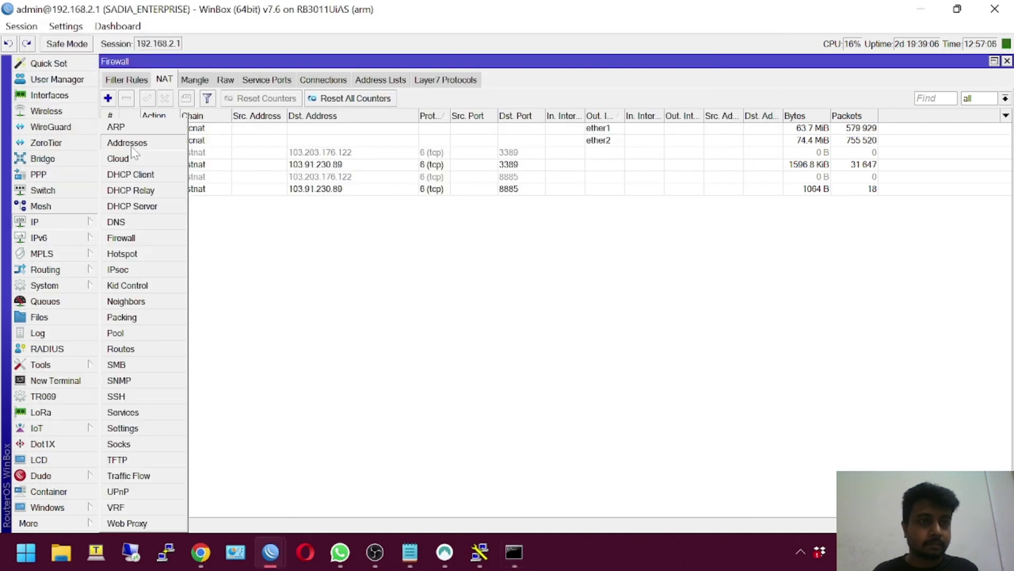
{"action": "left_click", "coordinate": [131, 147]}
{"action": "left_click", "coordinate": [232, 111]}
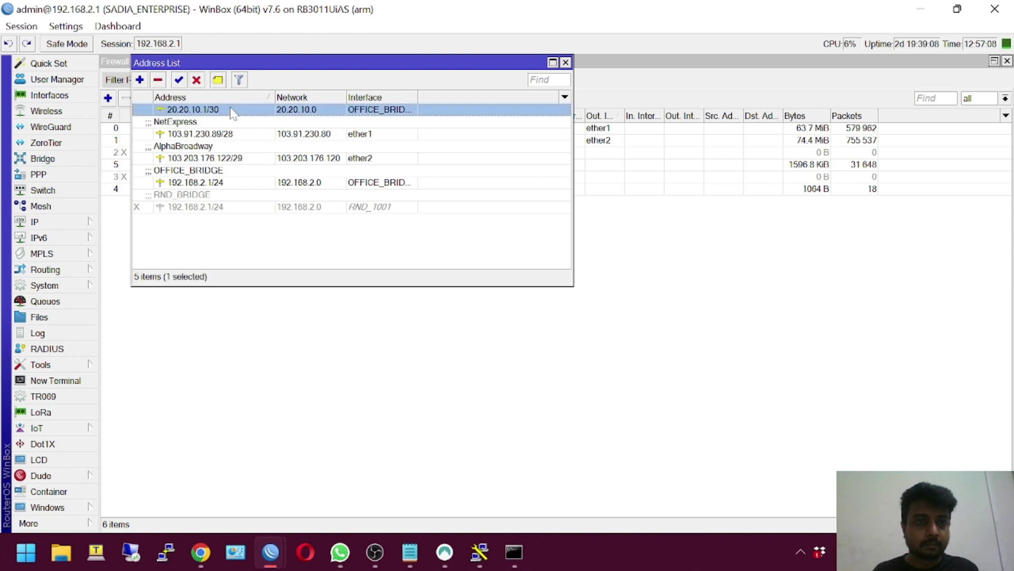
{"action": "double_click", "coordinate": [325, 109]}
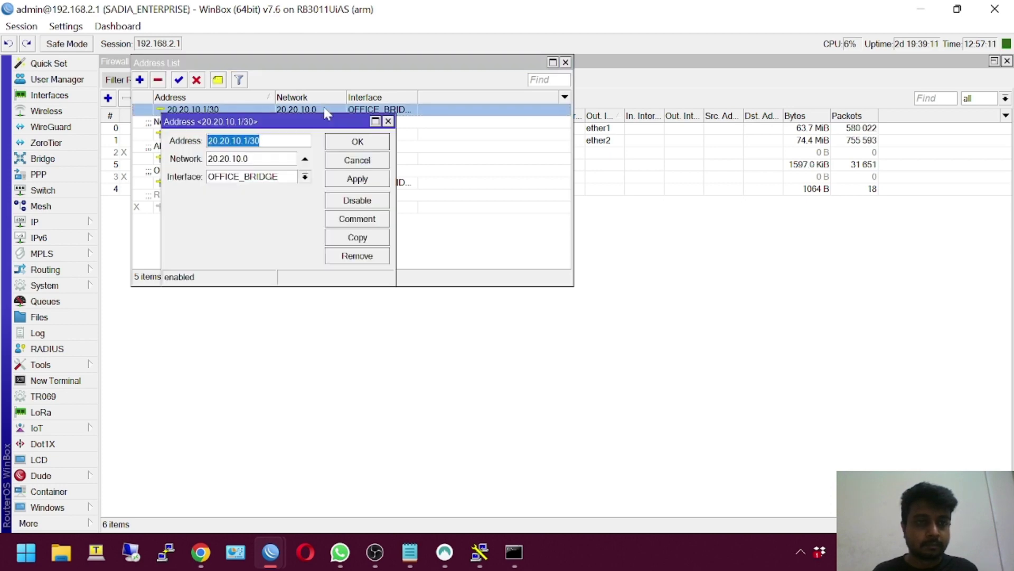
{"action": "left_click", "coordinate": [305, 178]}
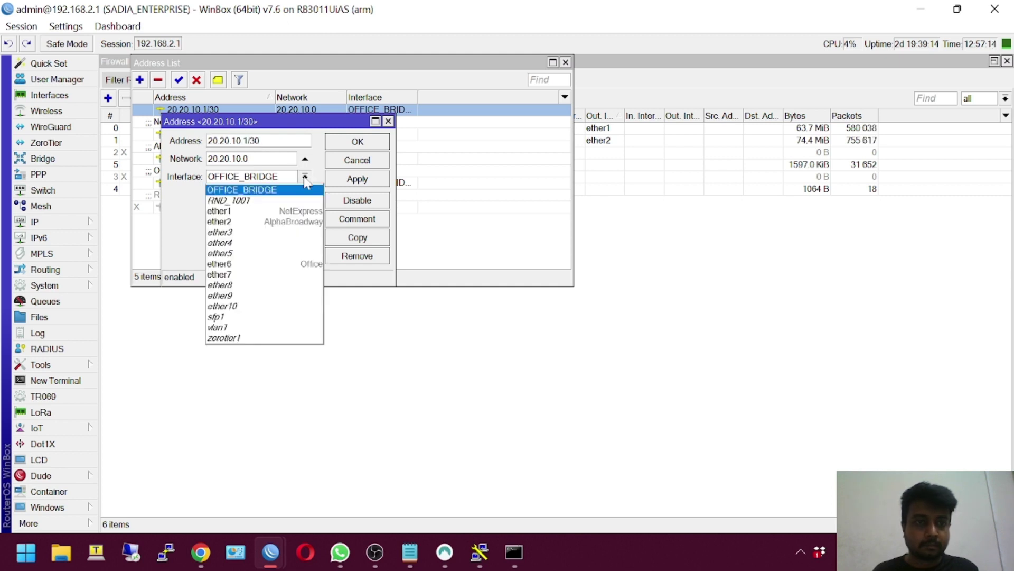
{"action": "left_click", "coordinate": [306, 178]}
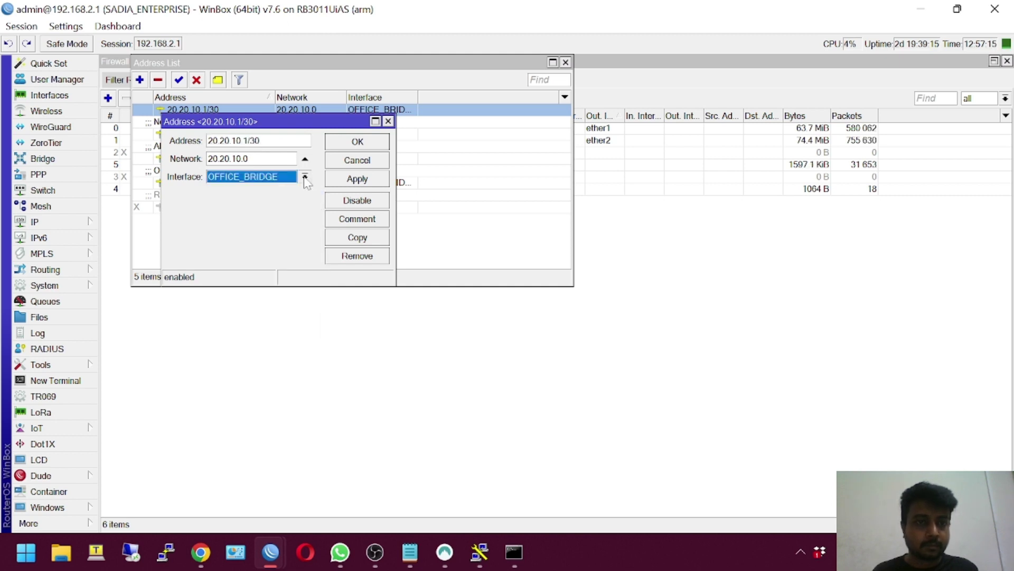
{"action": "left_click", "coordinate": [357, 160]}
Rerun ping 20.20.10.2 in Command Prompt, now getting replies, and return to WinBox
{"action": "mouse_move", "coordinate": [467, 555]}
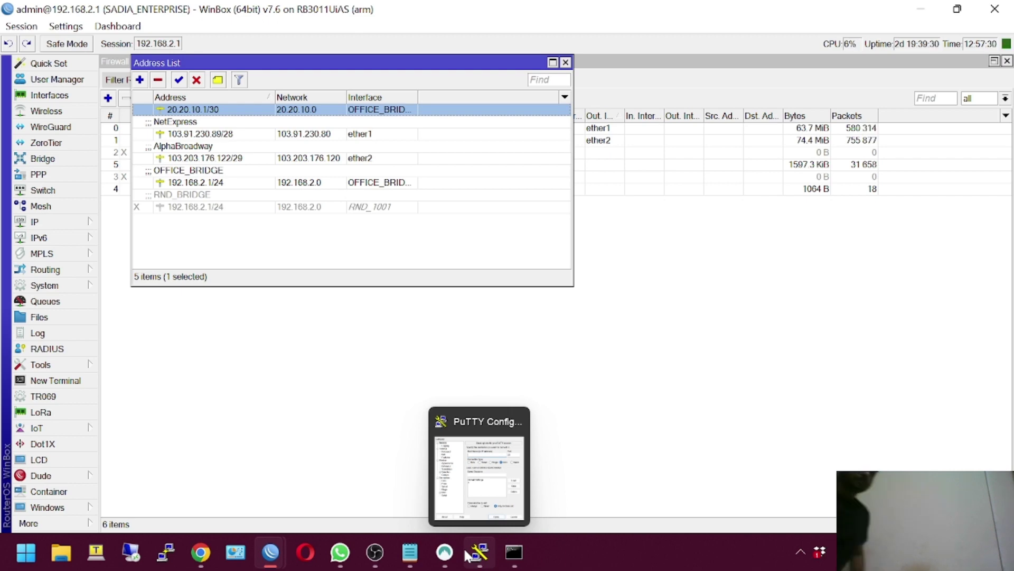
{"action": "left_click", "coordinate": [506, 547]}
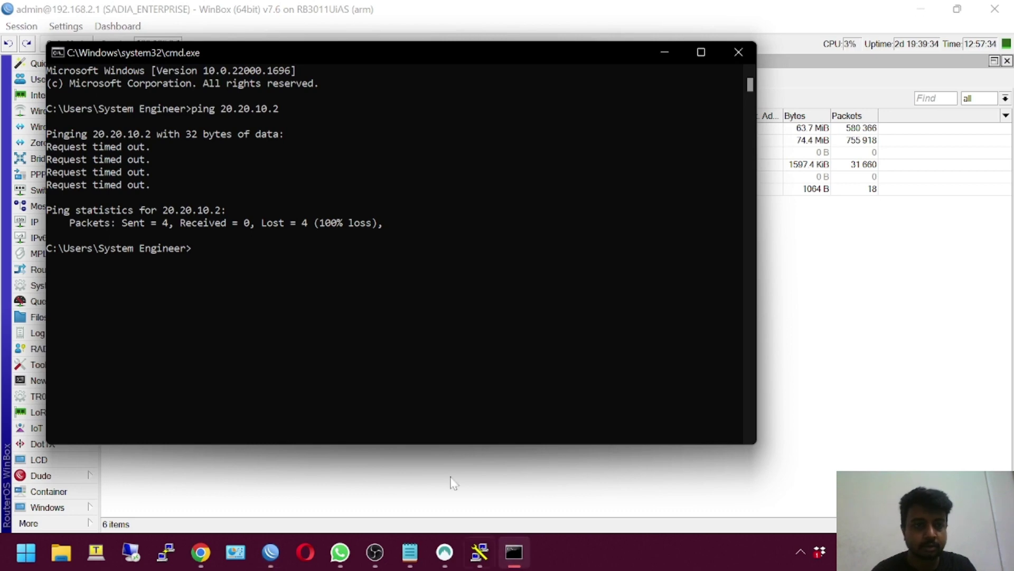
{"action": "key", "text": "Up"}
{"action": "key", "text": "Return"}
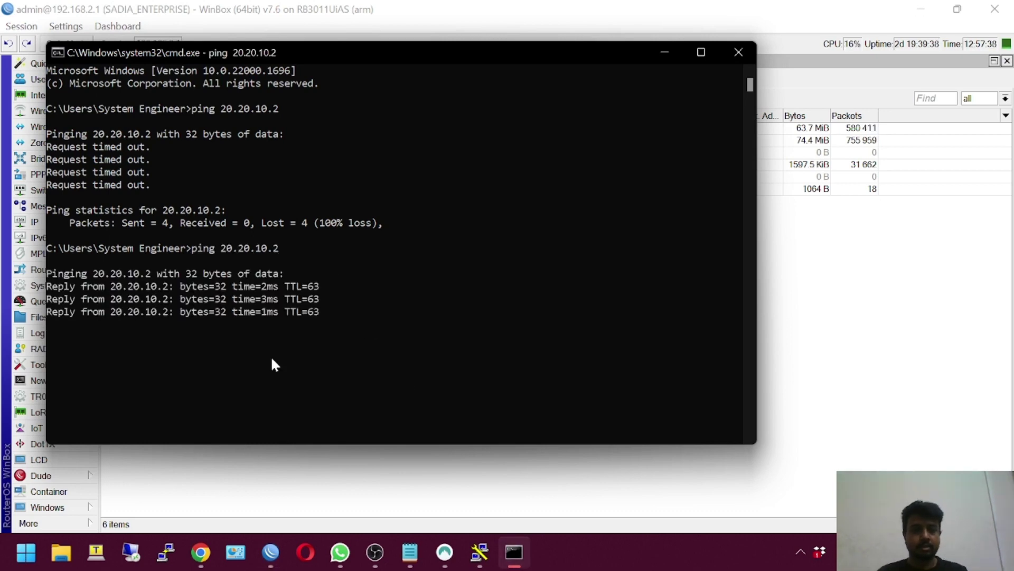
{"action": "left_click", "coordinate": [946, 381]}
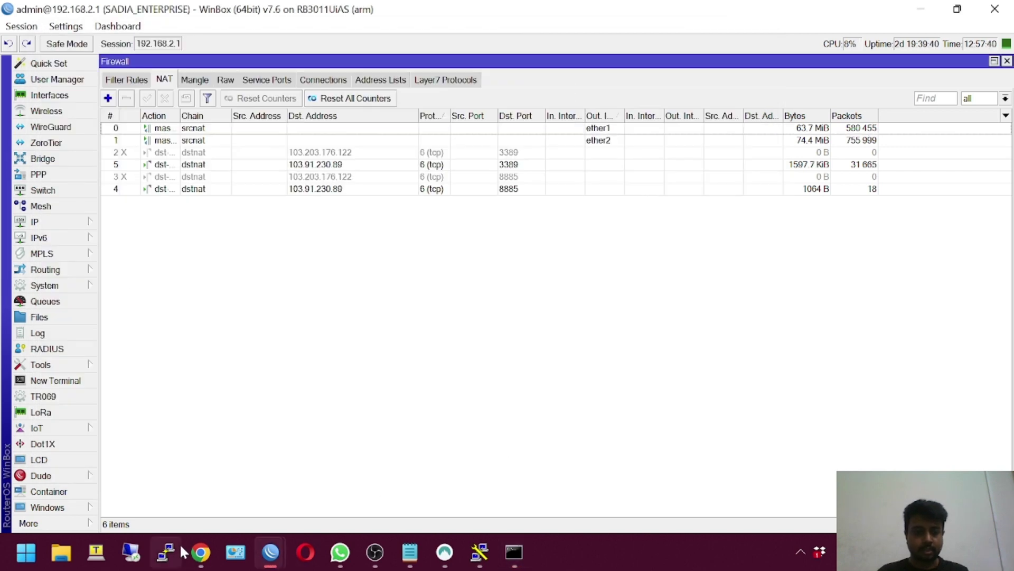
{"action": "left_click", "coordinate": [200, 552]}
{"action": "left_click", "coordinate": [421, 36]}
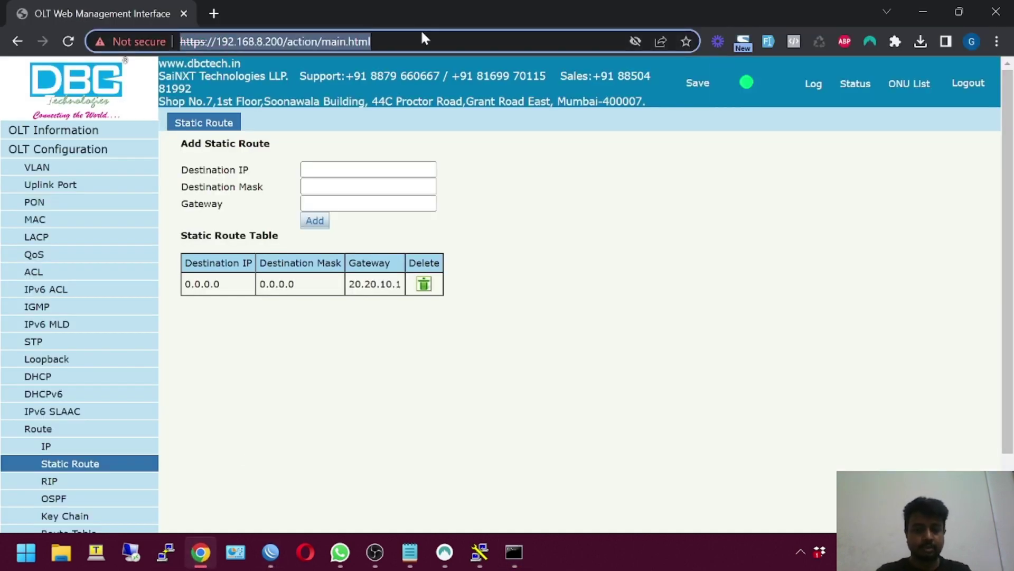
{"action": "type", "text": "20.20.10.2"}
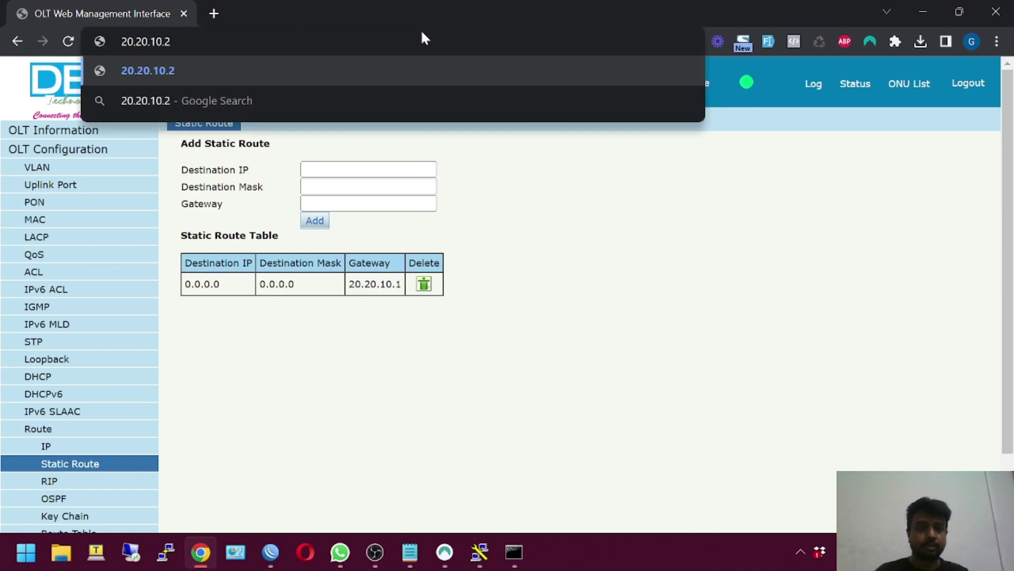
{"action": "type", "text": "https://"}
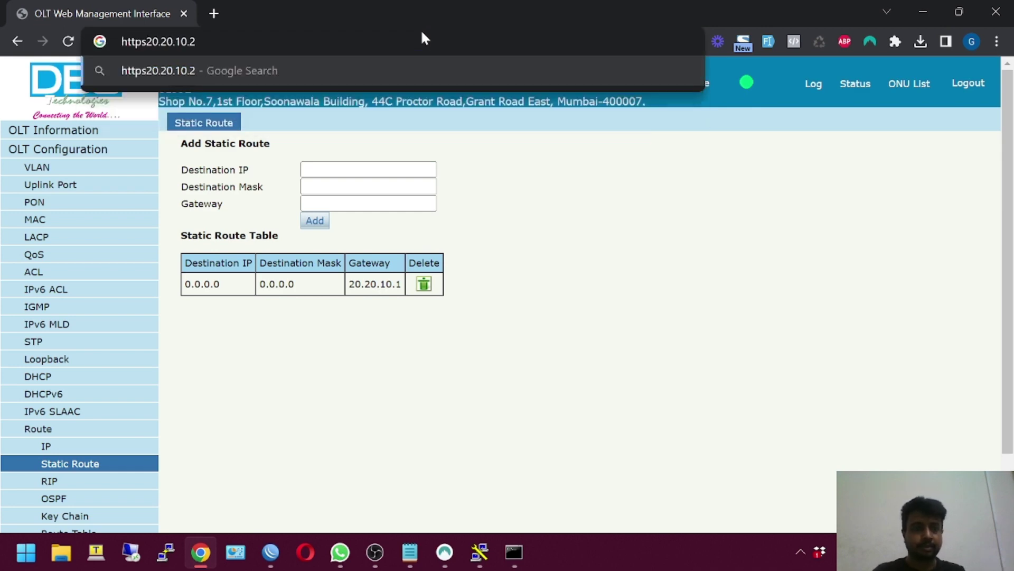
{"action": "key", "text": "Return"}
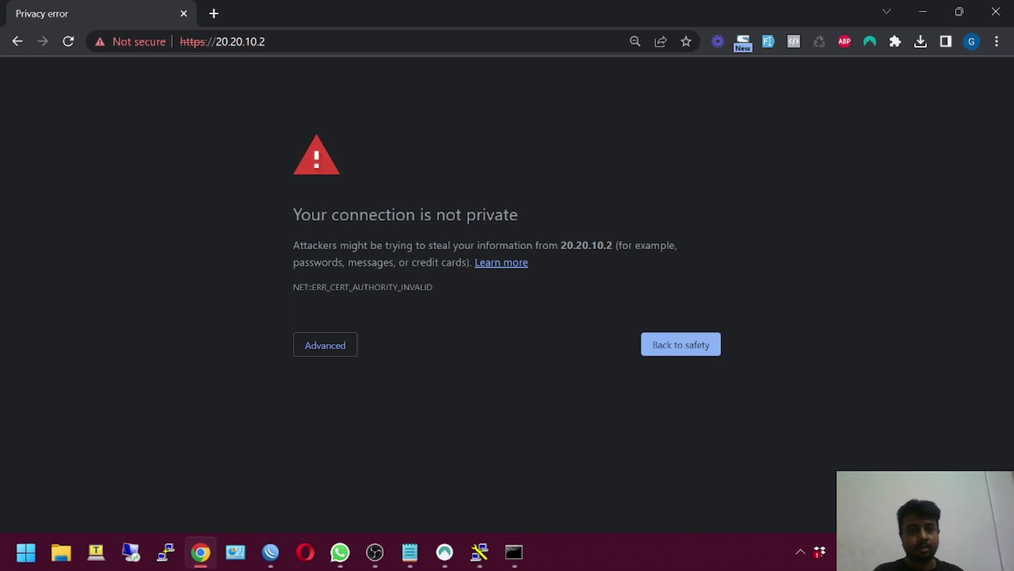
{"action": "left_click", "coordinate": [344, 343]}
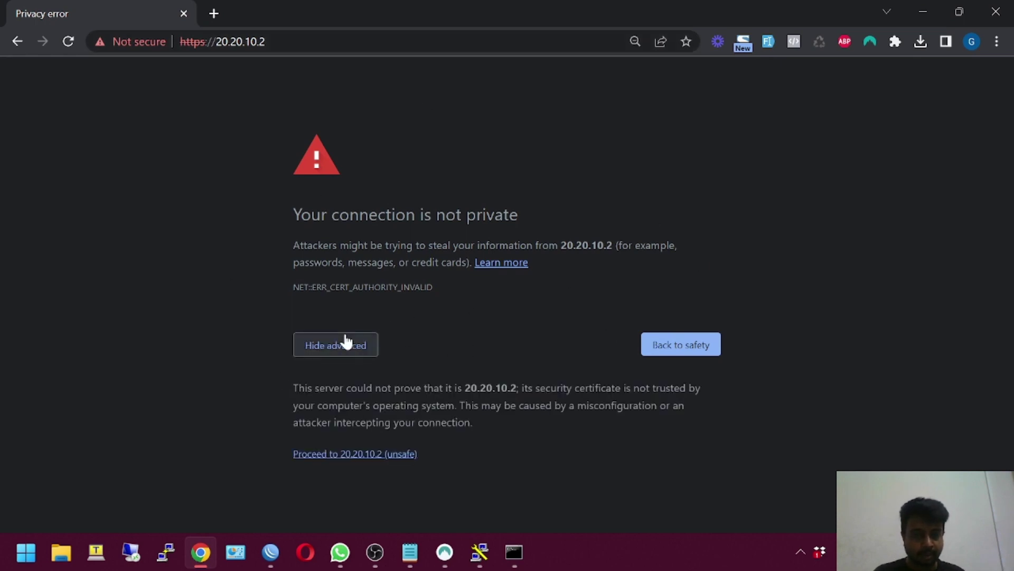
{"action": "left_click", "coordinate": [345, 455]}
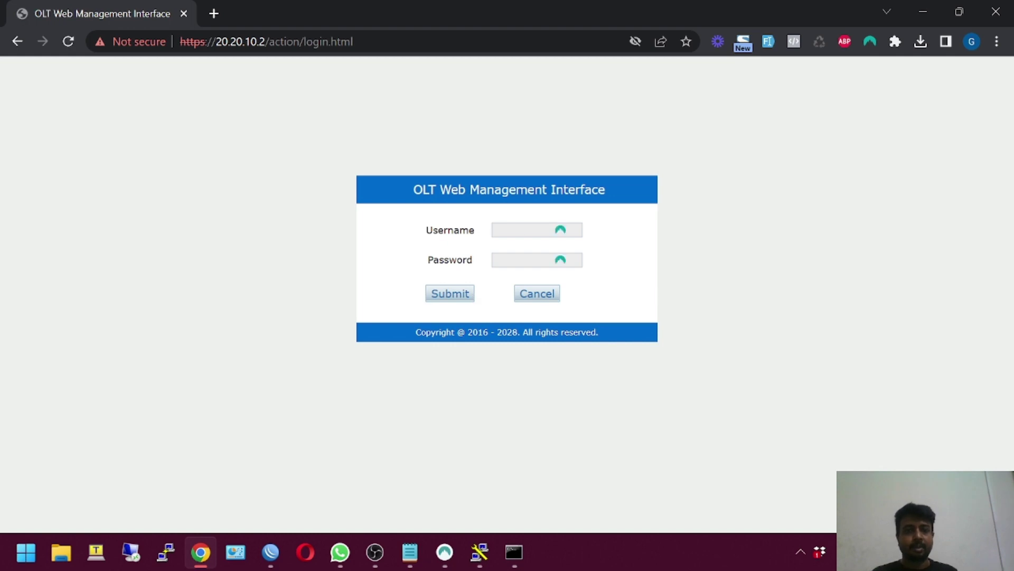
Log in to the OLT with the admin username and password
{"action": "left_click", "coordinate": [523, 231]}
{"action": "type", "text": "admin"}
{"action": "key", "text": "Tab"}
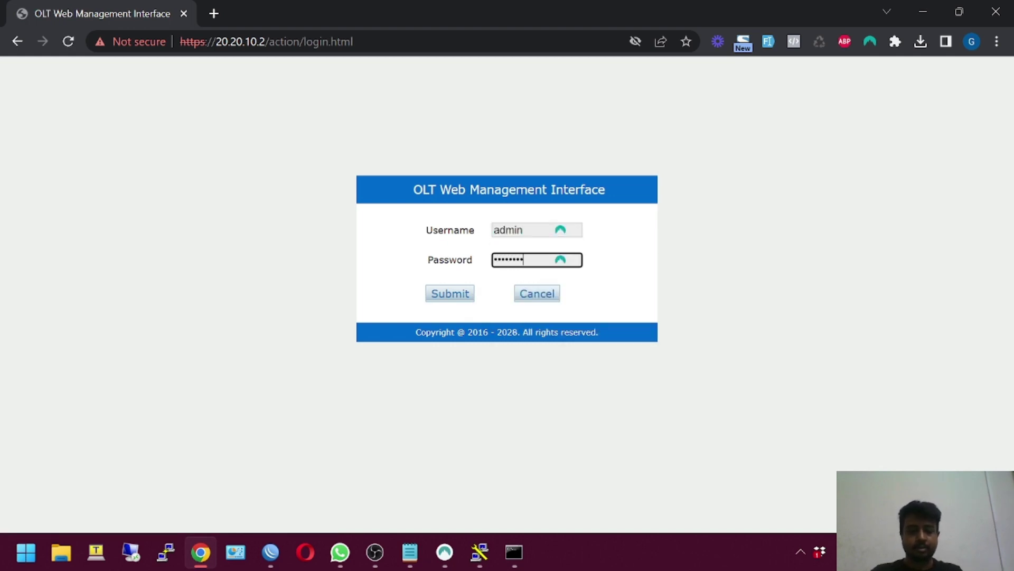
{"action": "key", "text": "Return"}
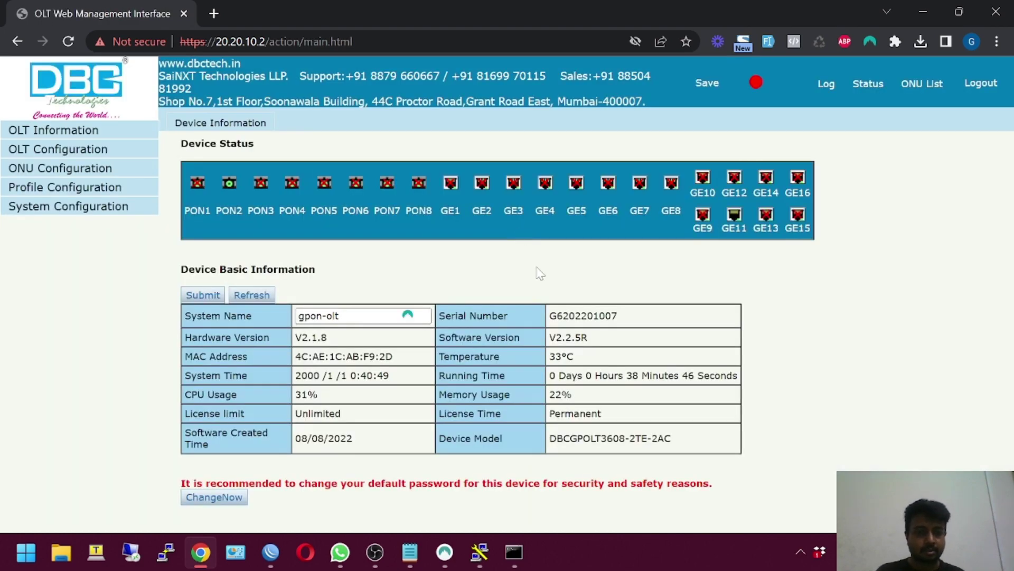
Highlight completed checklist items 1–11 and upcoming VLAN items 13–15 in Notepad, then return to Chrome
{"action": "left_click", "coordinate": [412, 551]}
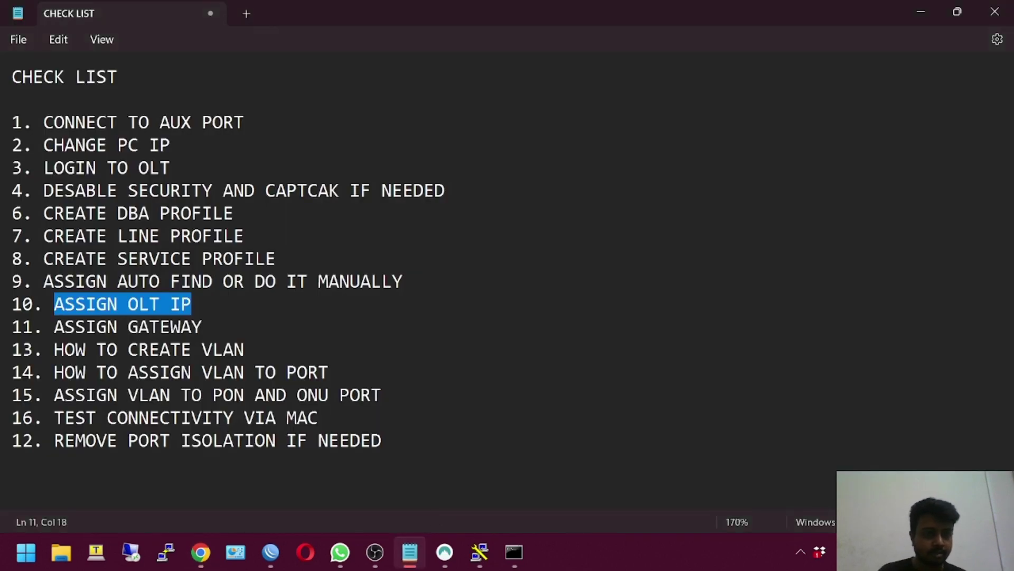
{"action": "left_click_drag", "start_coordinate": [202, 327], "coordinate": [12, 122]}
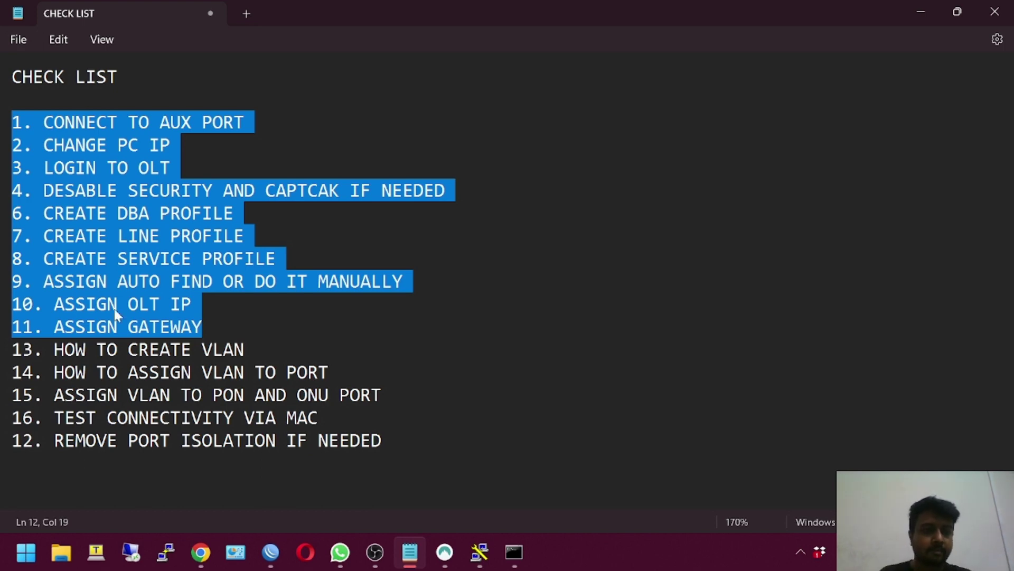
{"action": "left_click_drag", "start_coordinate": [43, 349], "coordinate": [308, 372]}
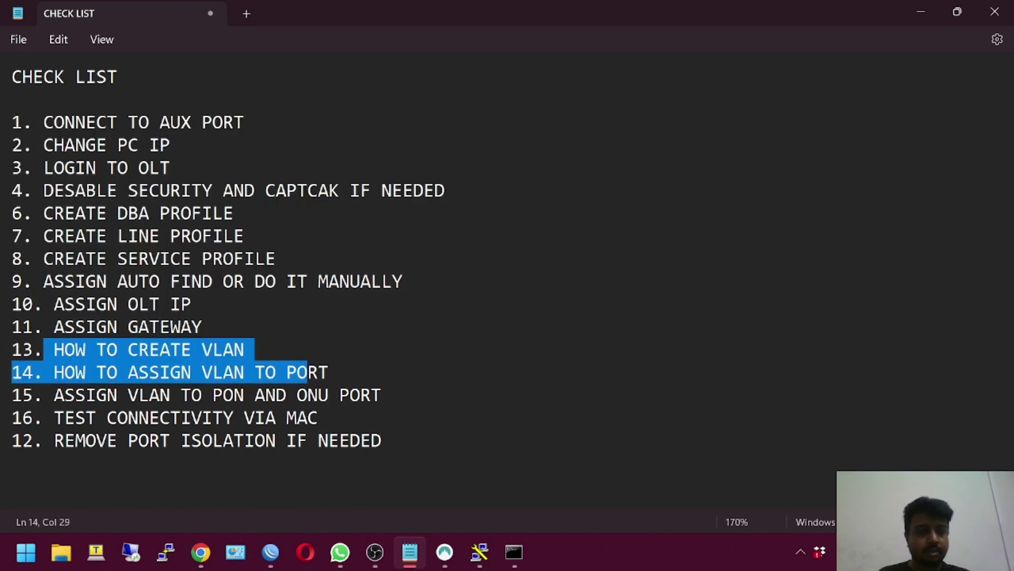
{"action": "left_click", "coordinate": [256, 350]}
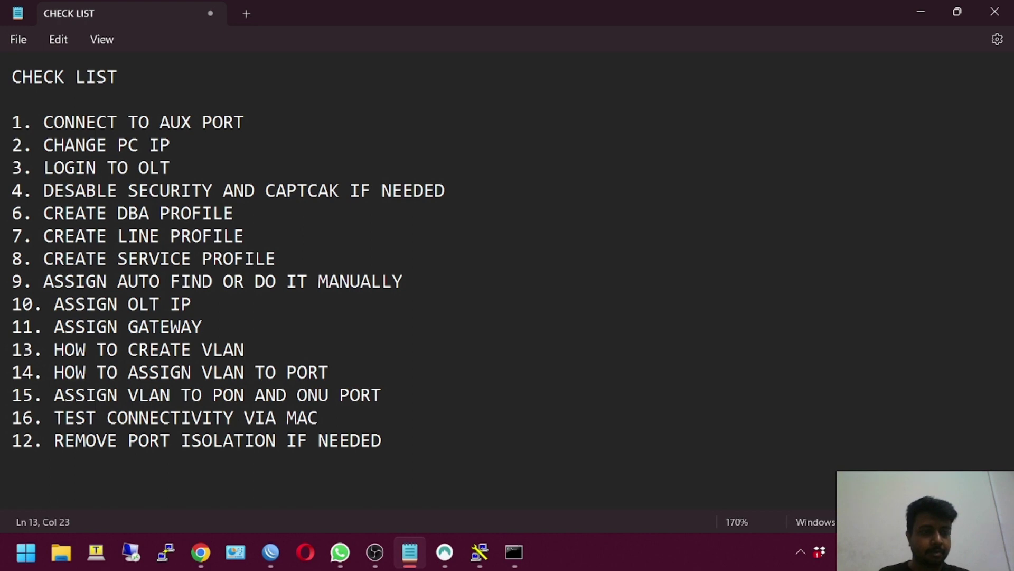
{"action": "left_click_drag", "start_coordinate": [11, 350], "coordinate": [329, 397]}
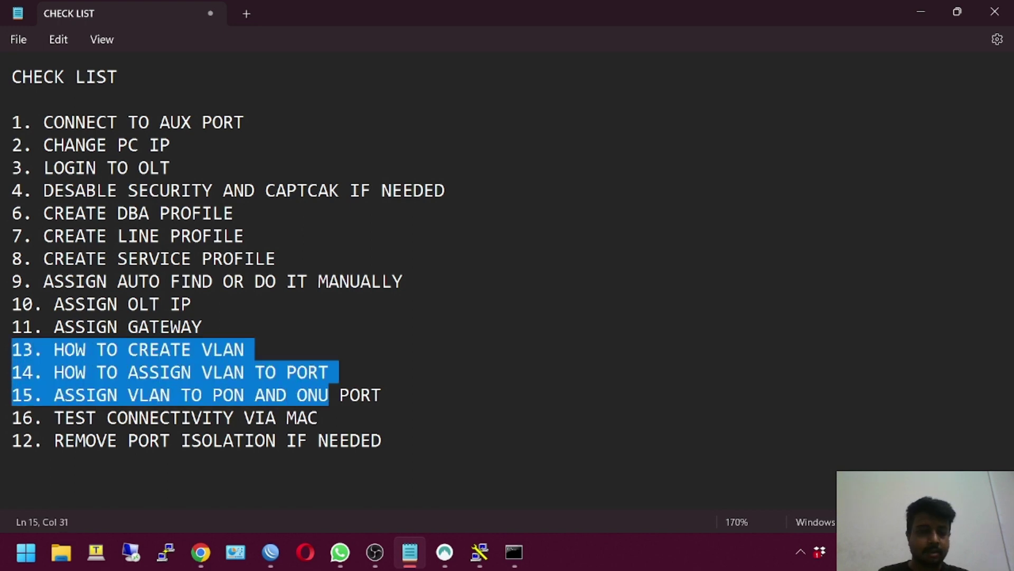
{"action": "left_click", "coordinate": [201, 552]}
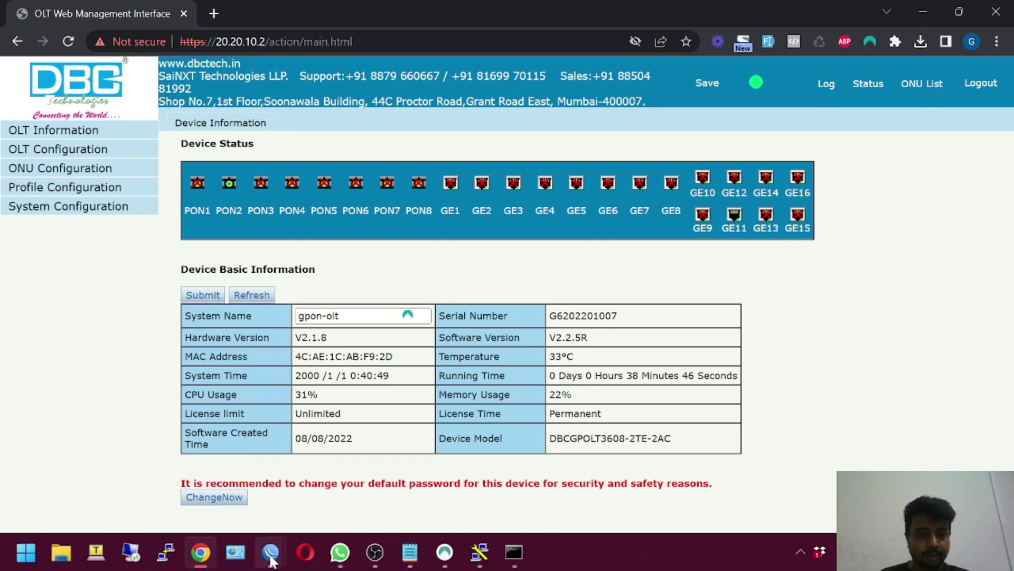
Open WinBox's Interfaces list filtered to VLANs and start a new VLAN interface
{"action": "mouse_move", "coordinate": [270, 552]}
{"action": "left_click", "coordinate": [278, 521]}
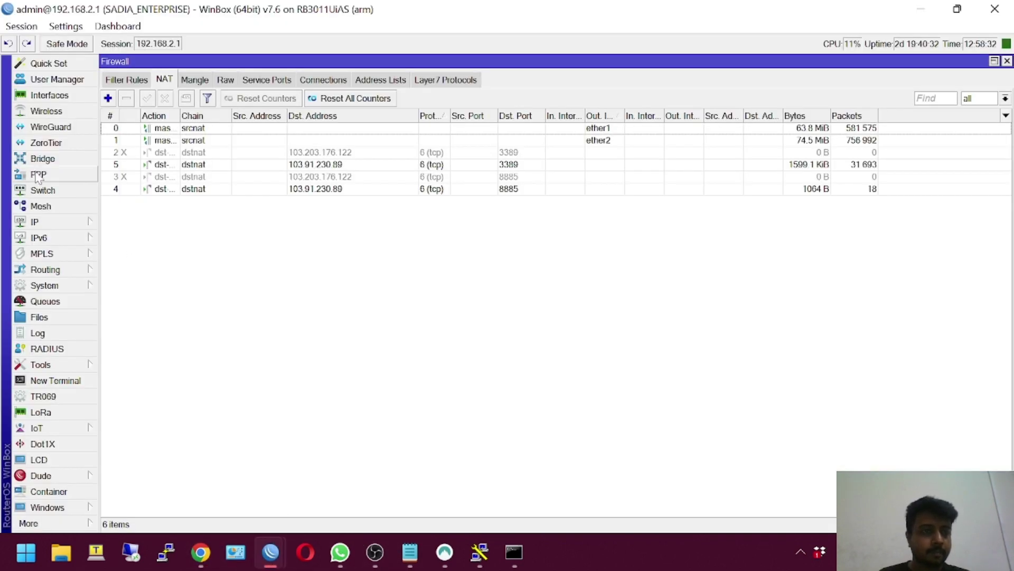
{"action": "left_click", "coordinate": [49, 95]}
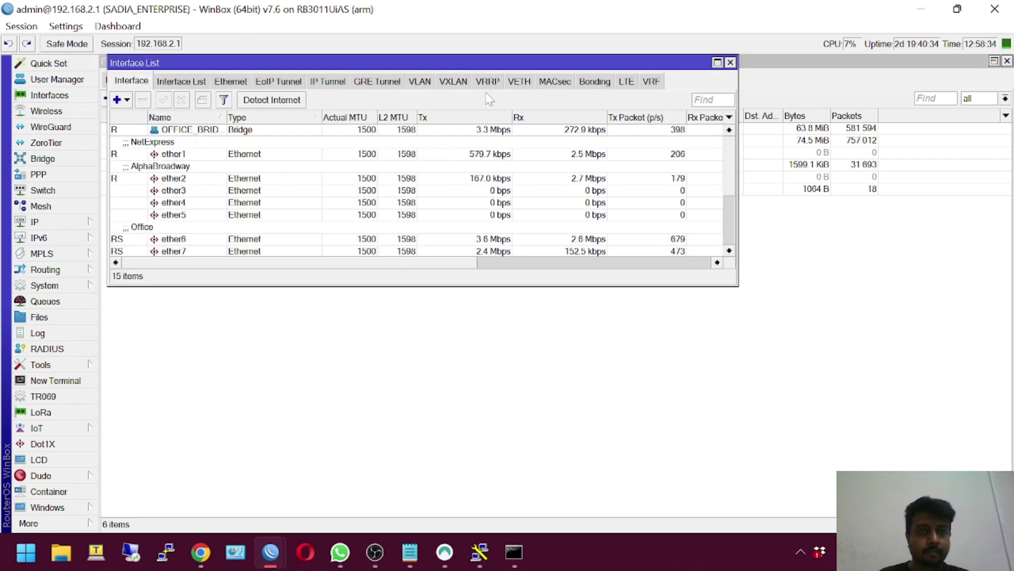
{"action": "left_click", "coordinate": [415, 84]}
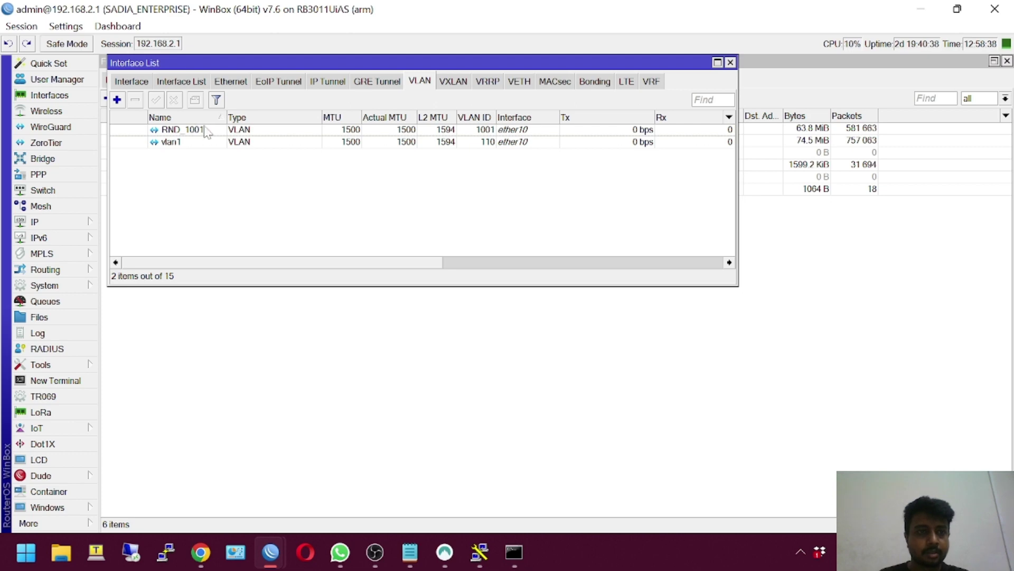
{"action": "left_click", "coordinate": [118, 101]}
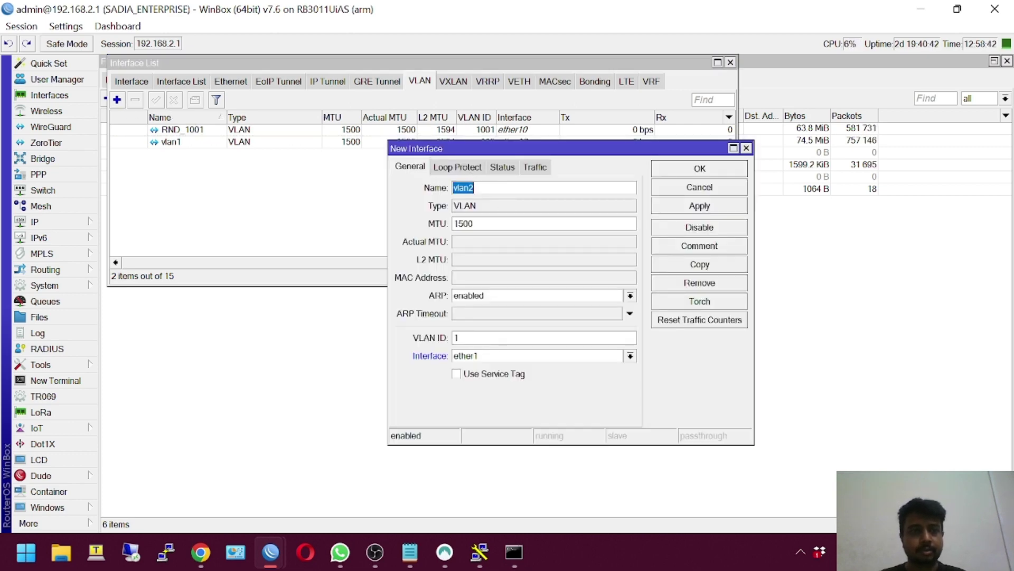
Inspect the existing vlan1 and RND_1001 VLAN settings without changing them
{"action": "double_click", "coordinate": [344, 142]}
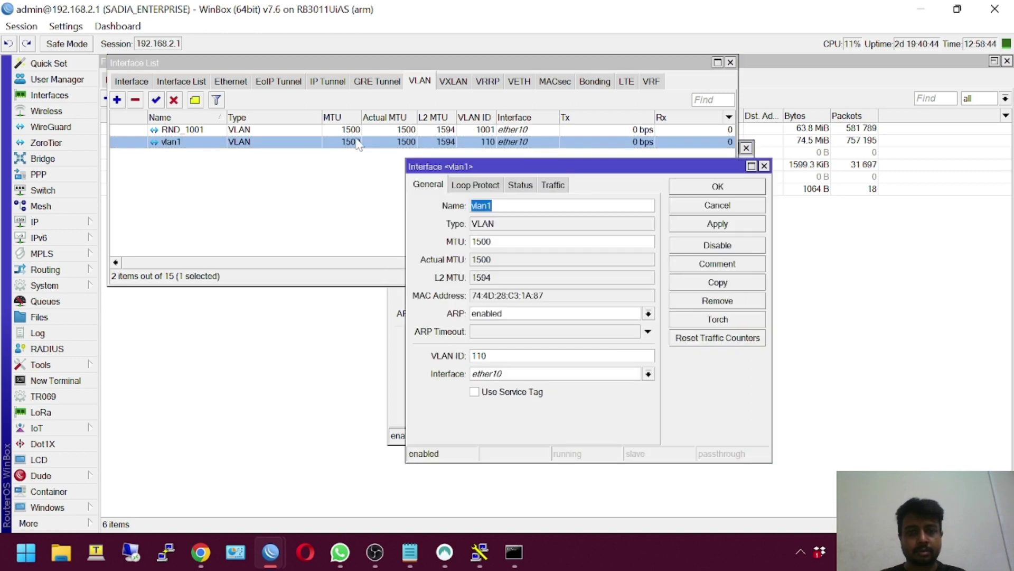
{"action": "left_click", "coordinate": [713, 207]}
{"action": "left_click", "coordinate": [176, 131]}
{"action": "double_click", "coordinate": [176, 131]}
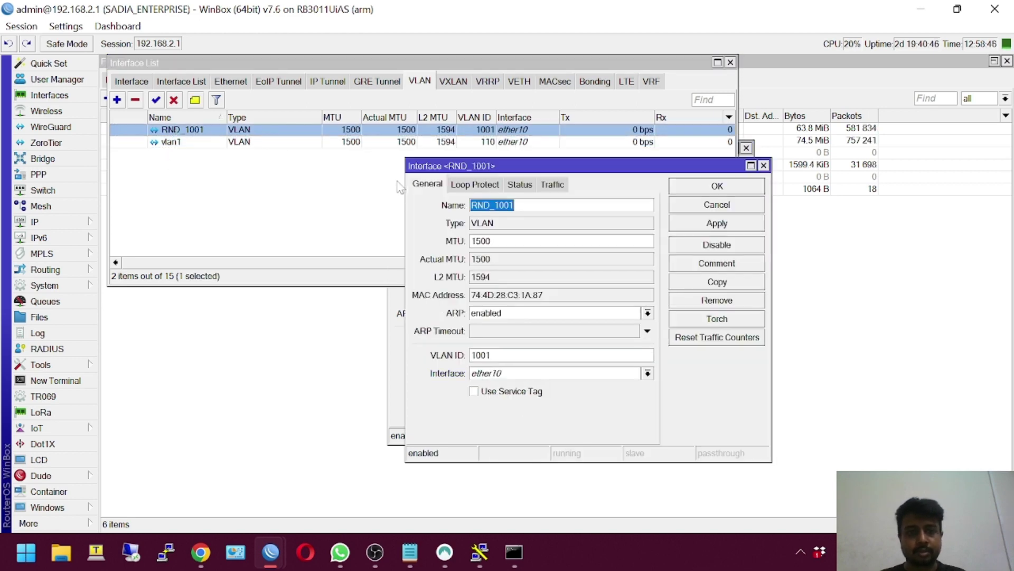
{"action": "left_click", "coordinate": [717, 204]}
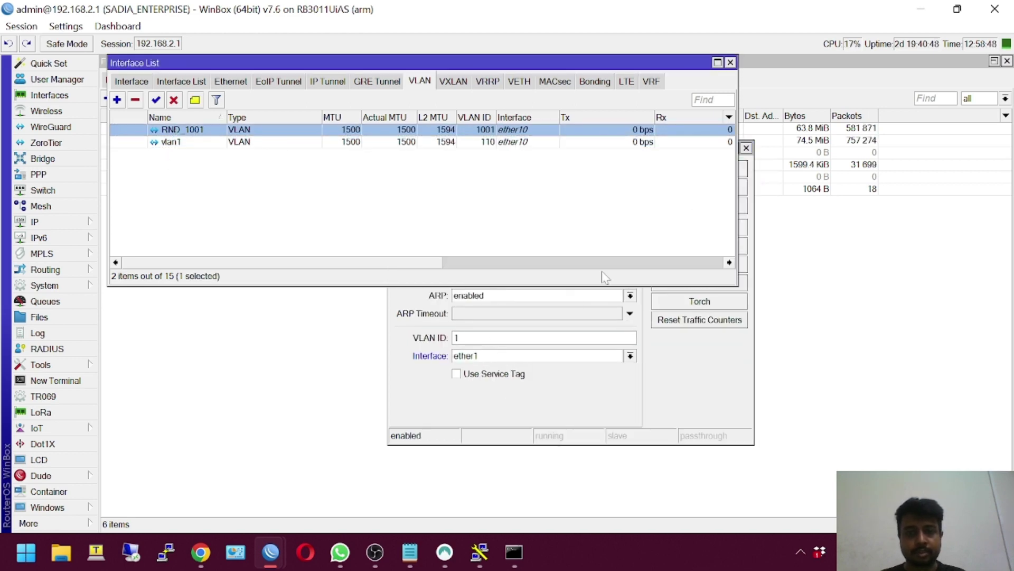
Give the new VLAN ID 100 with parent interface OFFICE_BRIDGE
{"action": "left_click", "coordinate": [505, 360]}
{"action": "type", "text": "00"}
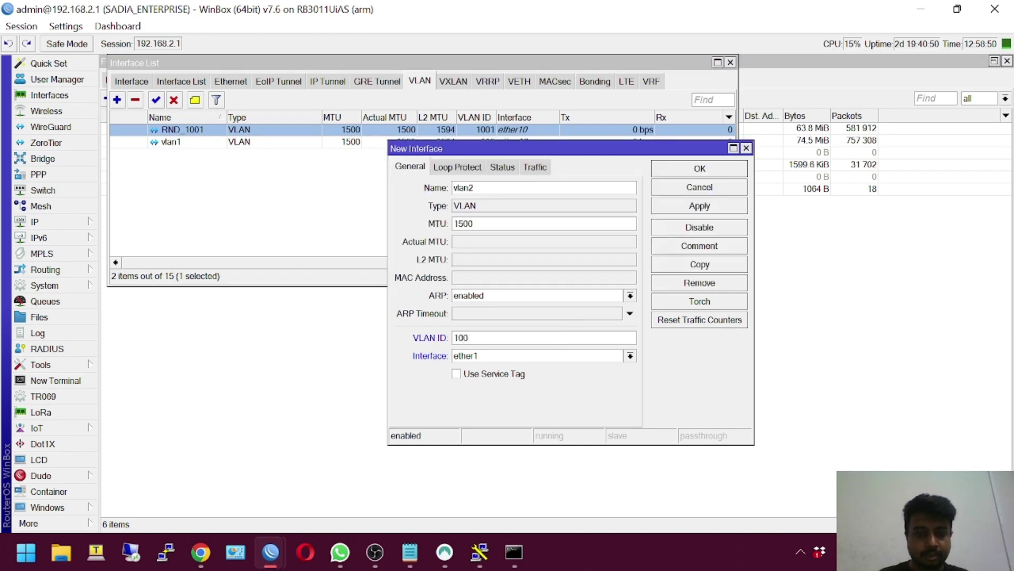
{"action": "left_click", "coordinate": [494, 356]}
{"action": "left_click", "coordinate": [496, 360]}
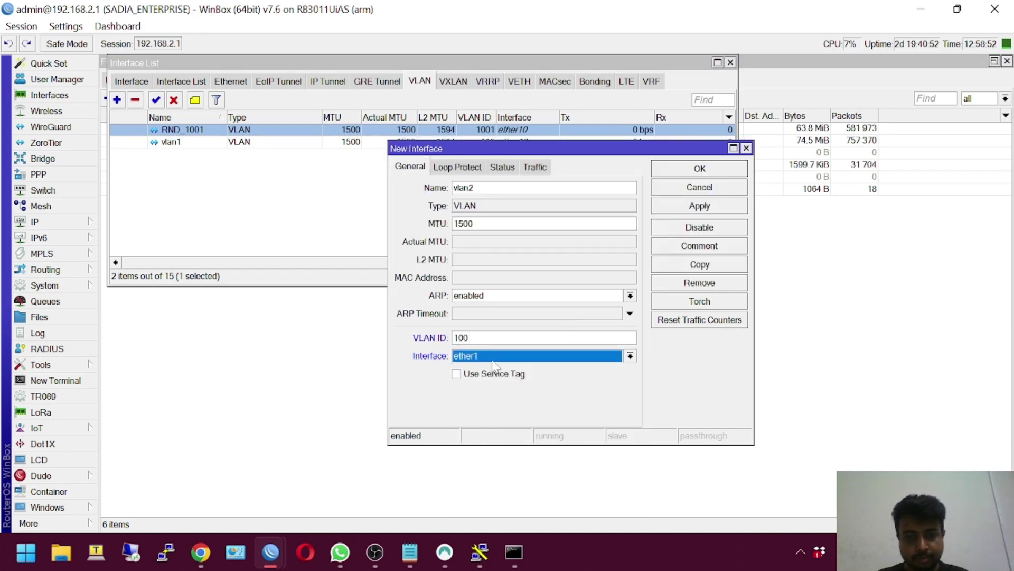
{"action": "left_click", "coordinate": [496, 360]}
{"action": "left_click", "coordinate": [486, 368]}
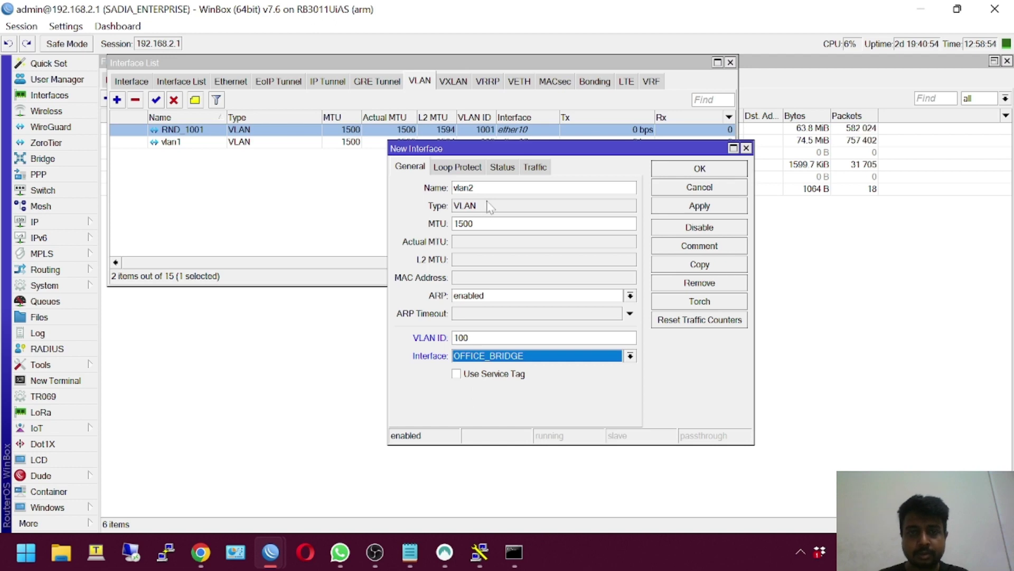
Name the VLAN interface DBC_OLT_VLAN and create it
{"action": "double_click", "coordinate": [463, 187]}
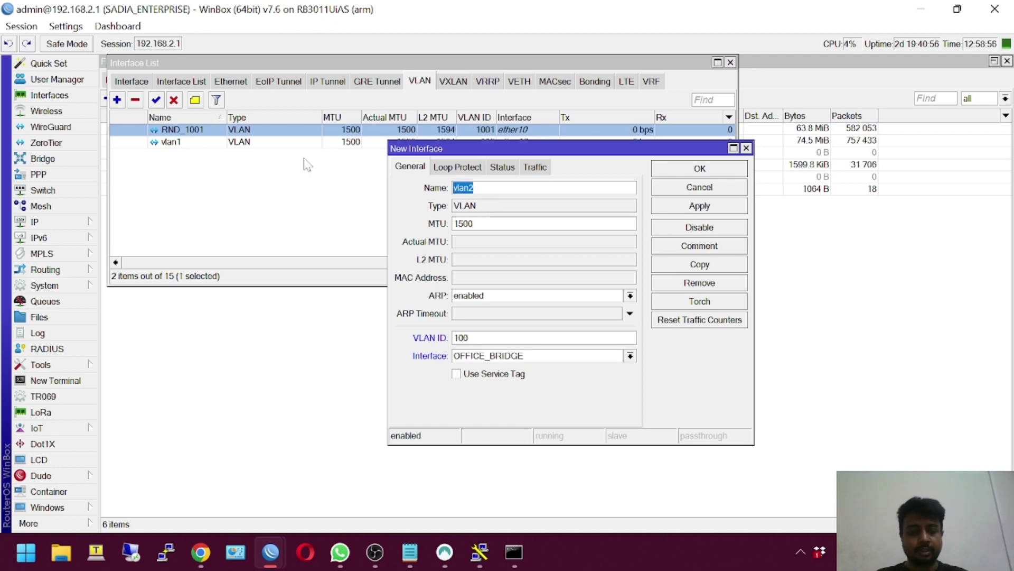
{"action": "type", "text": "VLAN"}
{"action": "key", "text": "ctrl+a"}
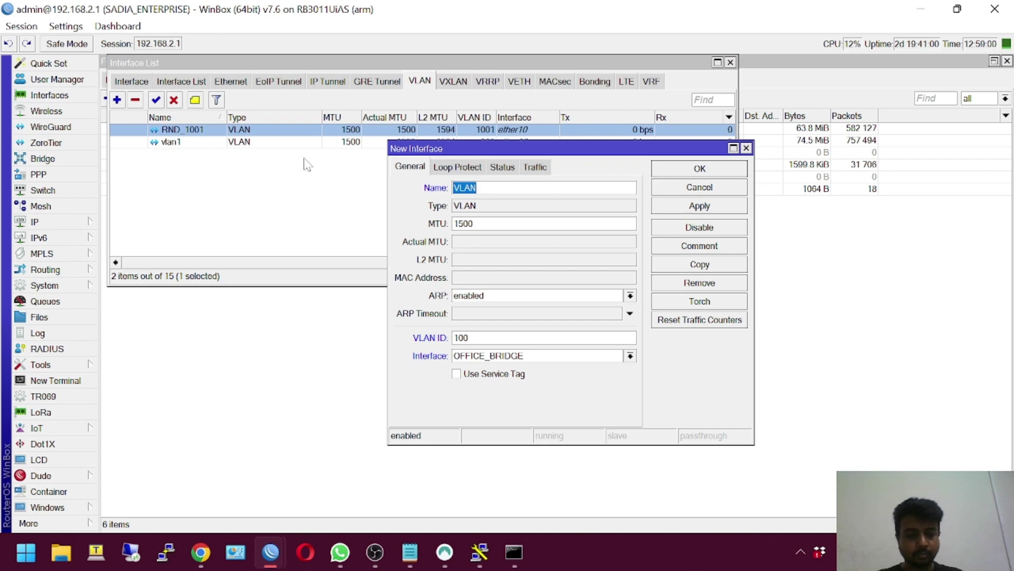
{"action": "type", "text": "DBC"}
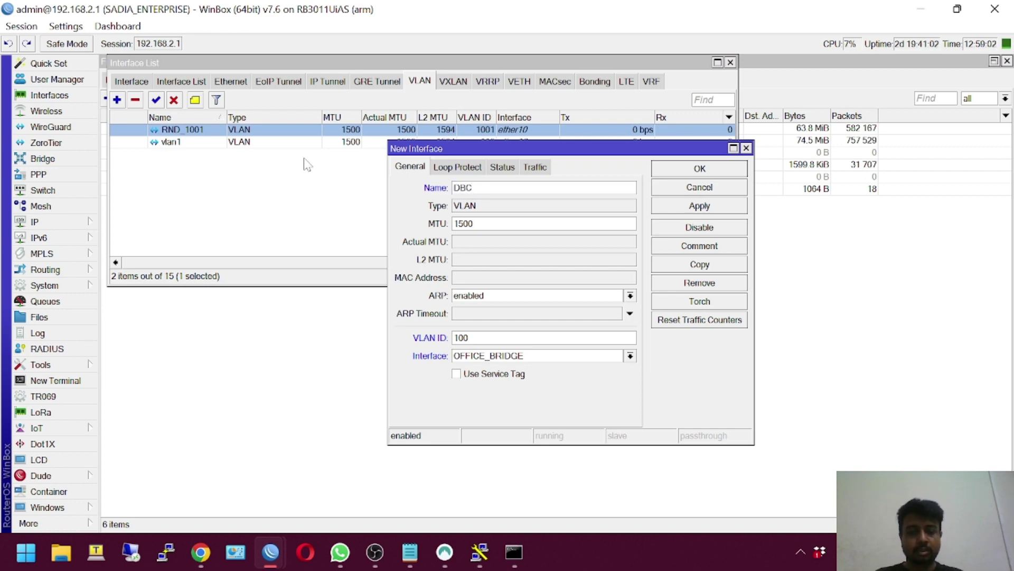
{"action": "type", "text": "_OLT_VLAN"}
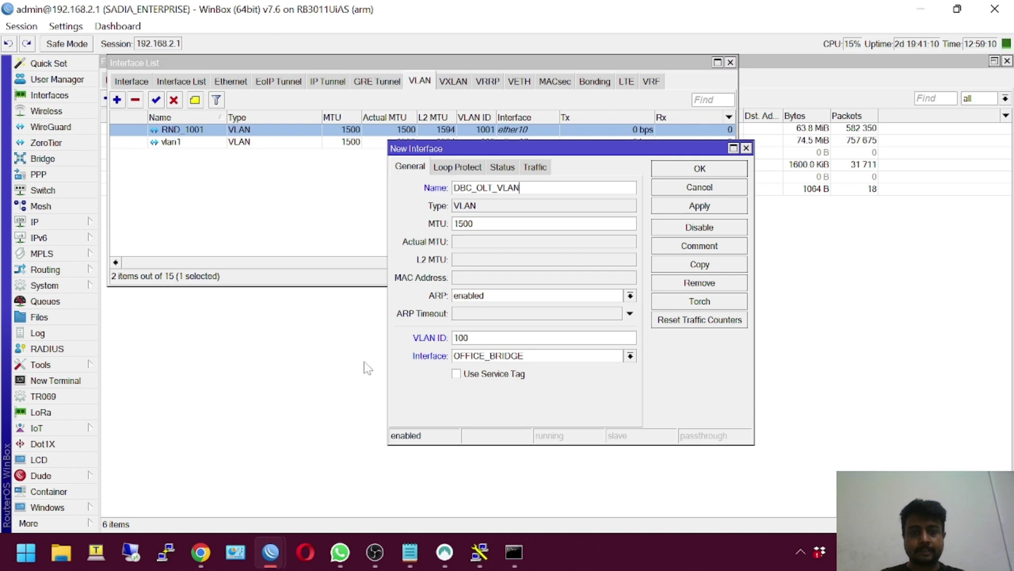
{"action": "left_click", "coordinate": [700, 169]}
{"action": "left_click", "coordinate": [168, 132]}
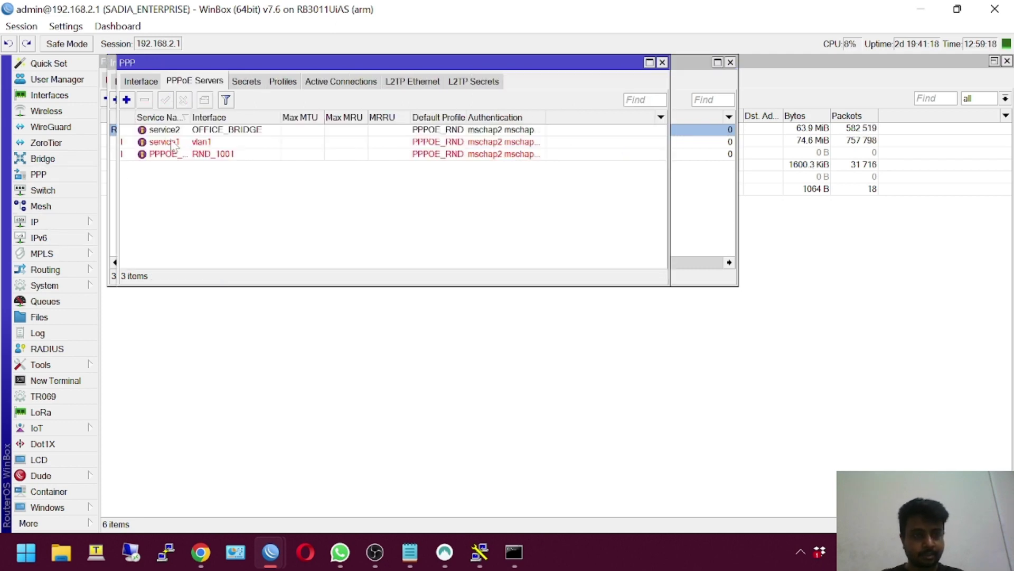
Add PPPoE server service3 bound to the DBC_OLT_VLAN interface
{"action": "left_click", "coordinate": [127, 100]}
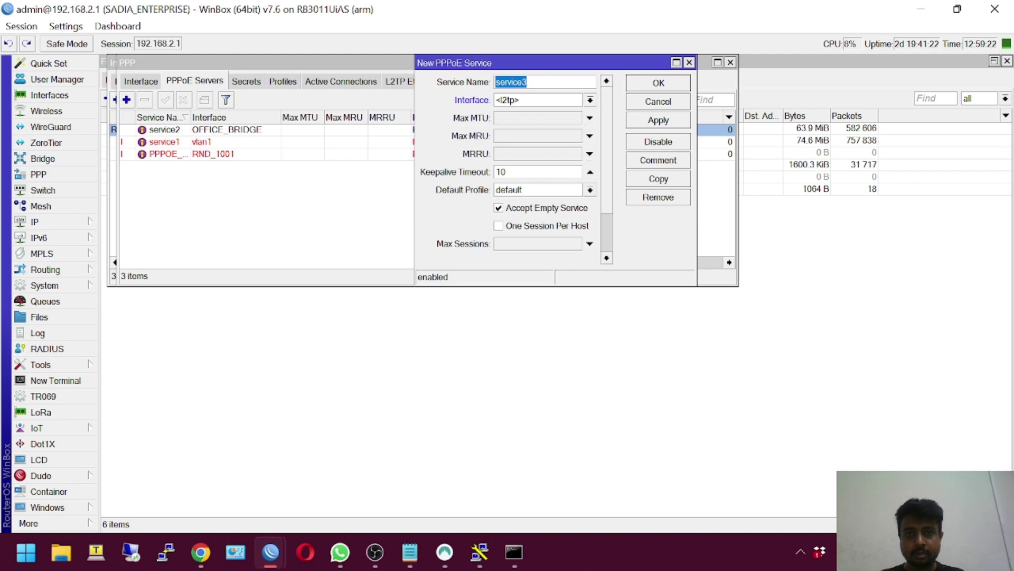
{"action": "left_click", "coordinate": [590, 100]}
{"action": "left_click", "coordinate": [570, 116]}
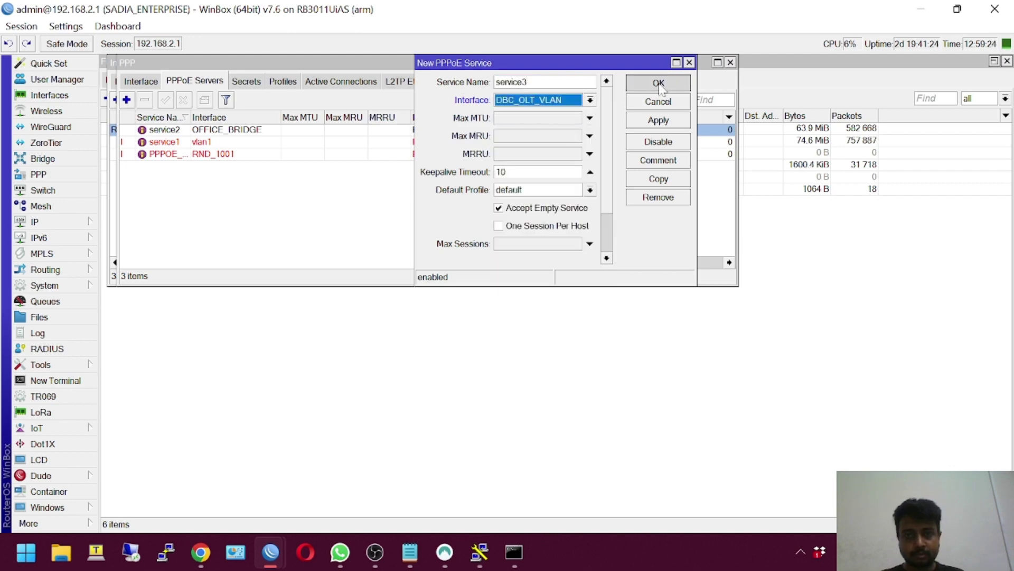
{"action": "left_click", "coordinate": [658, 83]}
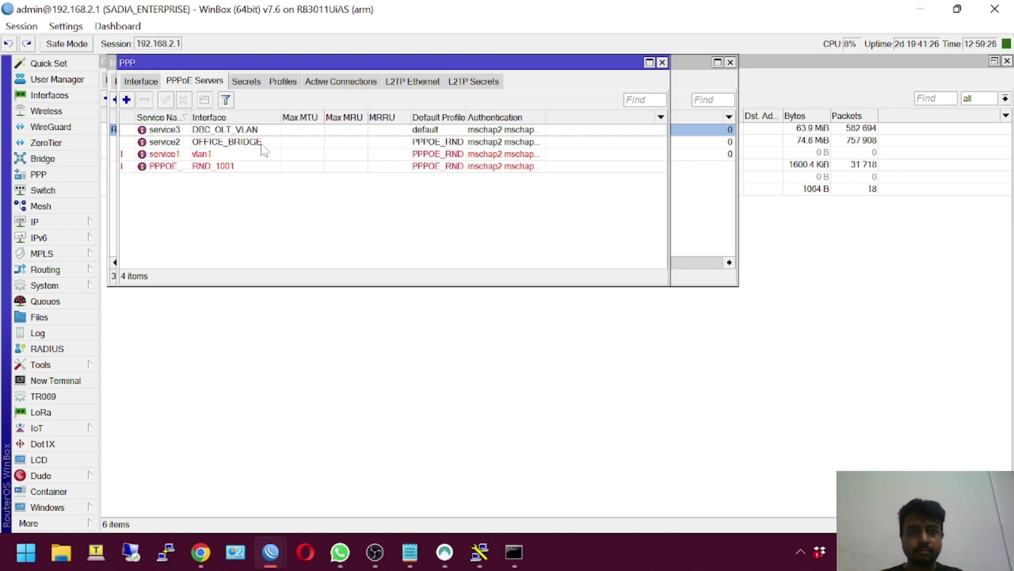
{"action": "left_click", "coordinate": [249, 133]}
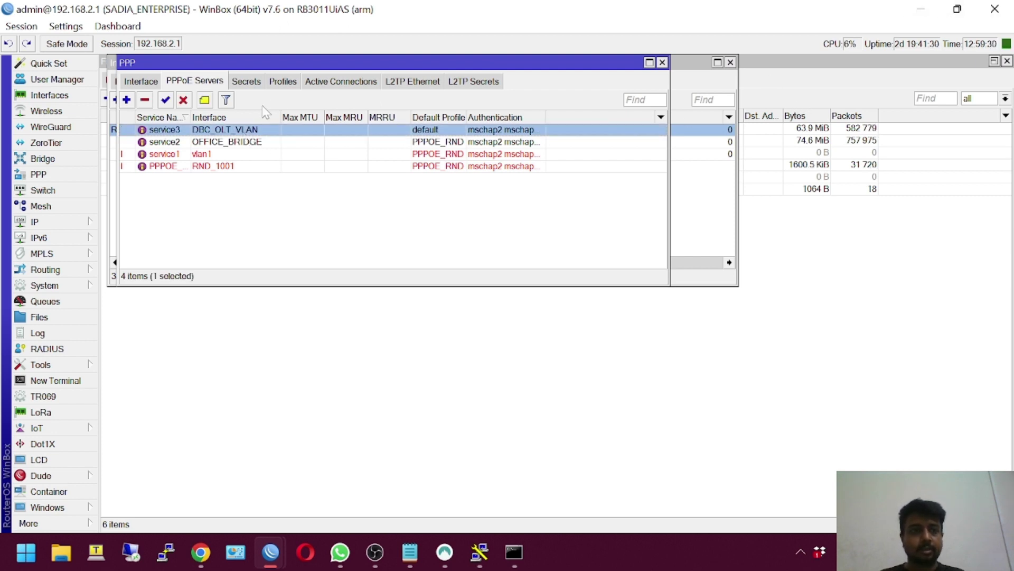
Check that DBC_OLT_VLAN is running, then minimize WinBox to reveal the OLT page
{"action": "left_click", "coordinate": [662, 63]}
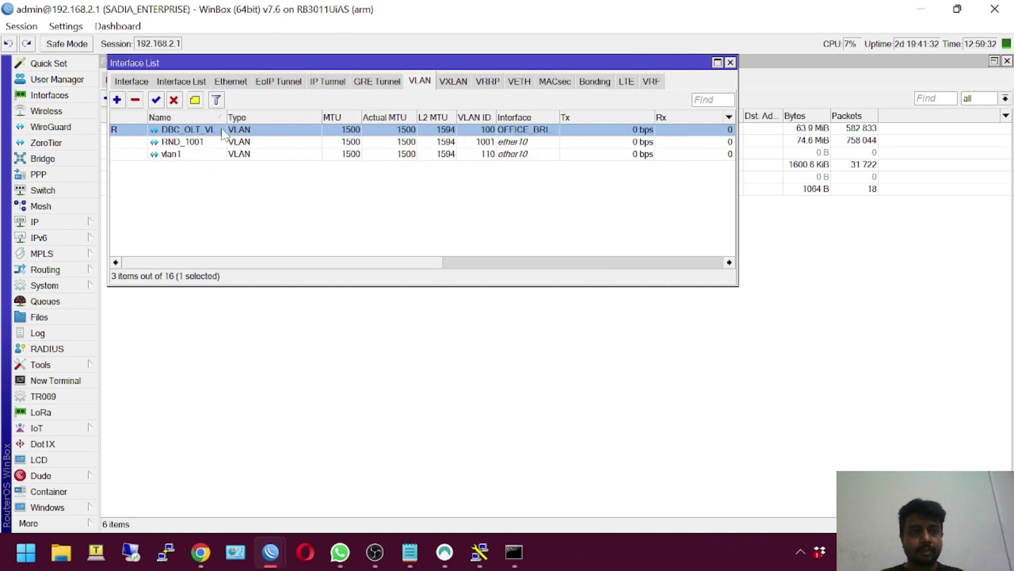
{"action": "double_click", "coordinate": [223, 132]}
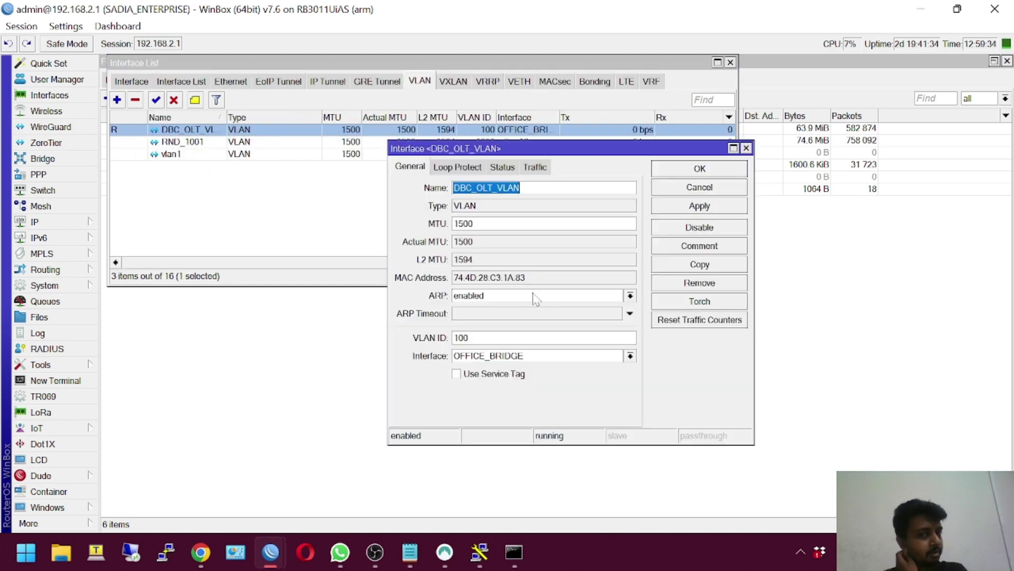
{"action": "left_click", "coordinate": [921, 9]}
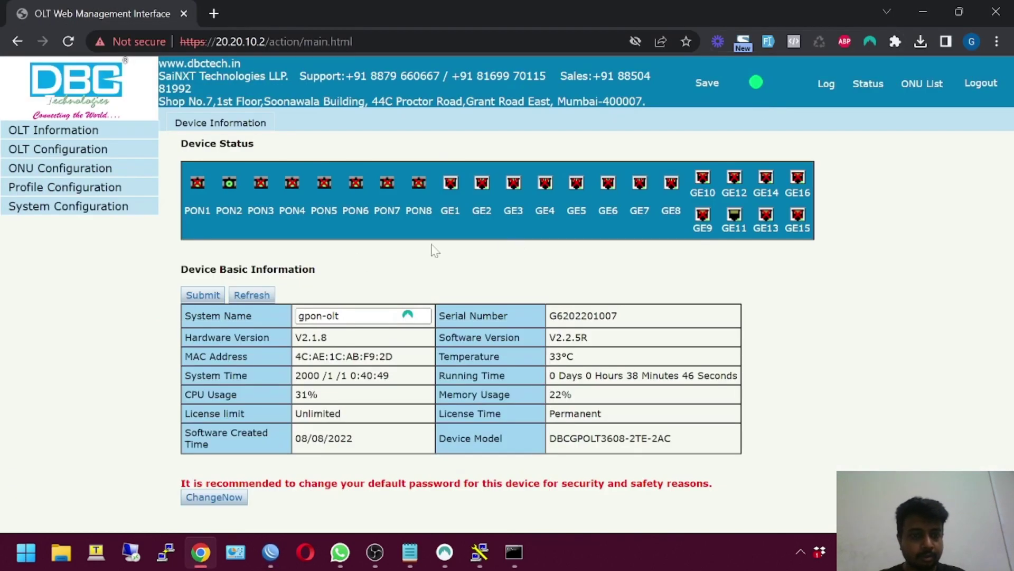
Add VLAN 100 with description SPECIAL_USER under OLT Configuration > VLAN
{"action": "left_click", "coordinate": [65, 152]}
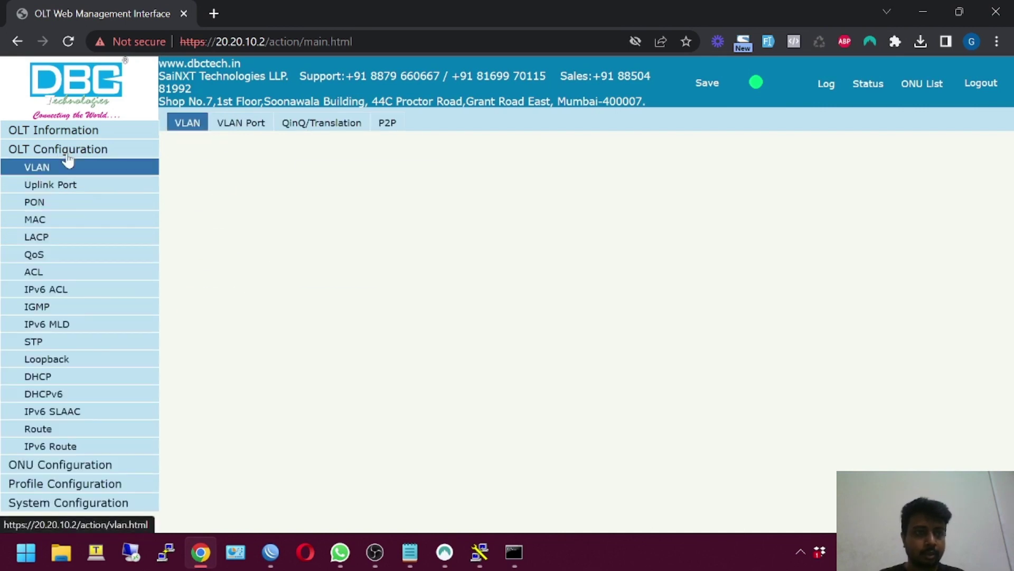
{"action": "left_click", "coordinate": [369, 169]}
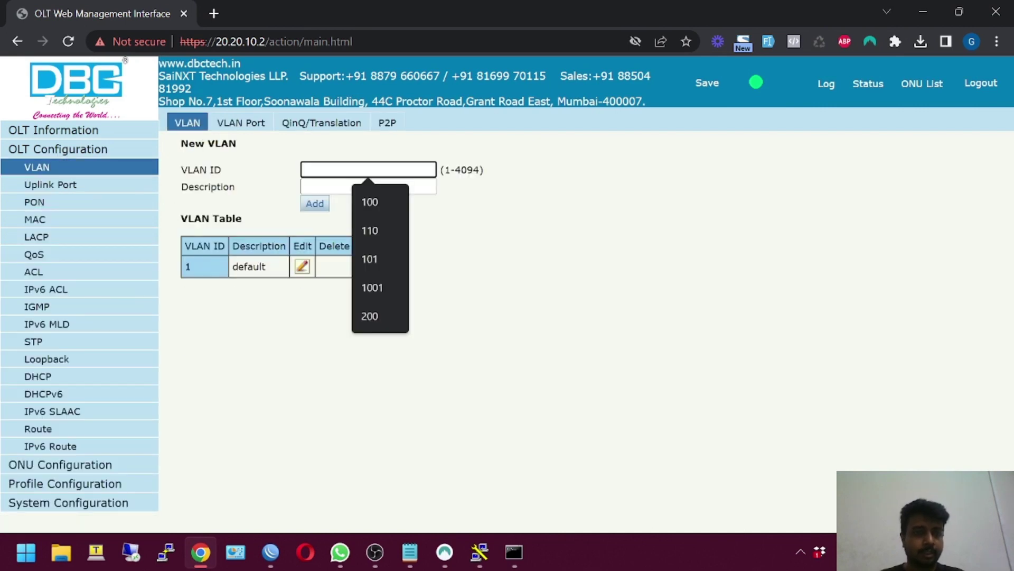
{"action": "type", "text": "100"}
{"action": "key", "text": "Tab"}
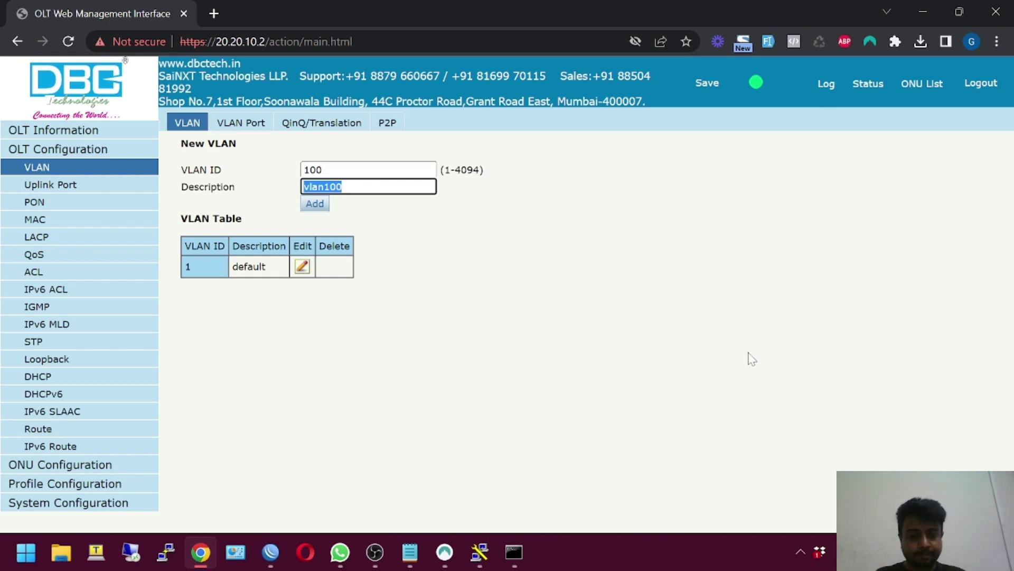
{"action": "type", "text": "SPECIAL_USER"}
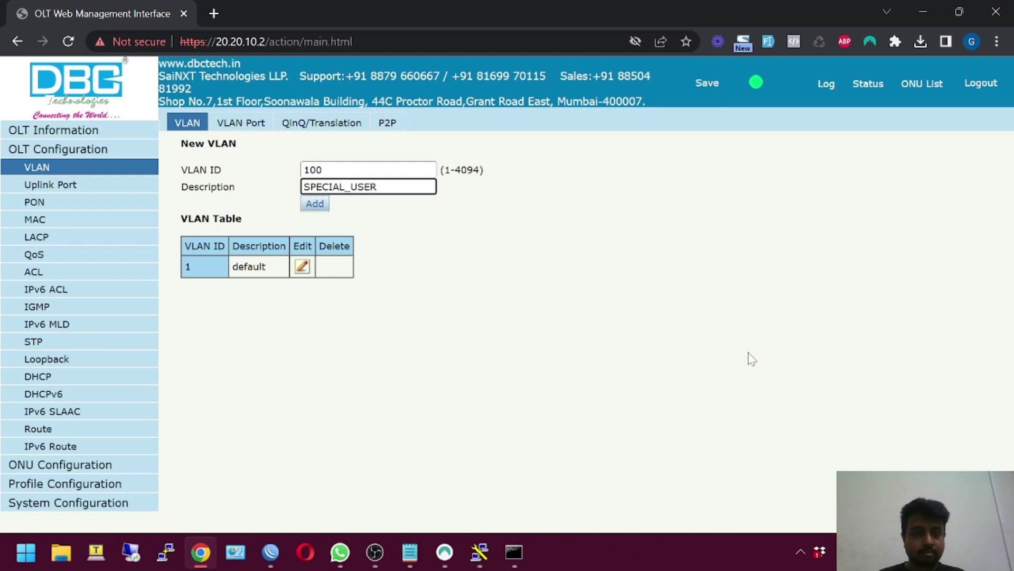
{"action": "left_click", "coordinate": [305, 207]}
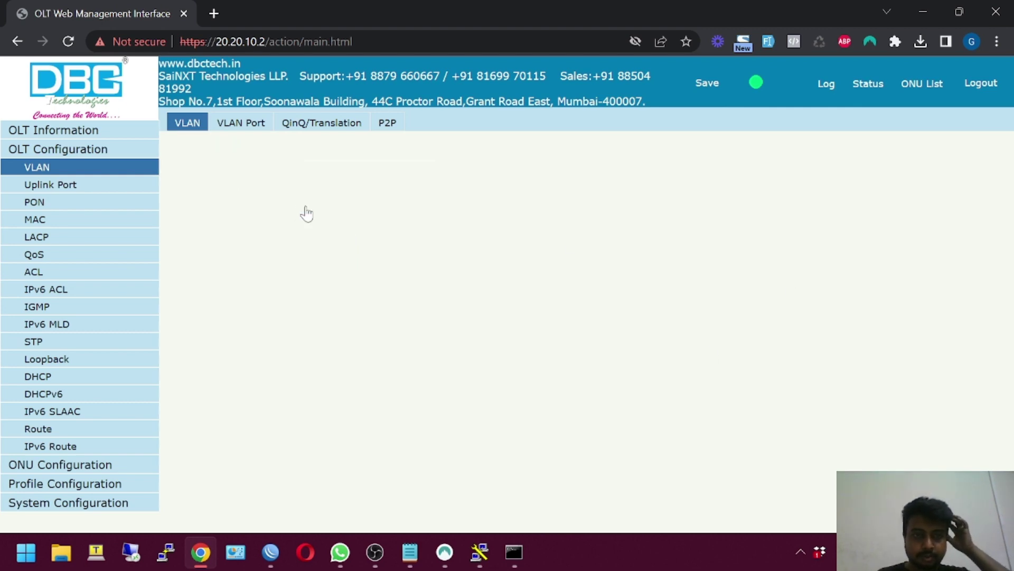
{"action": "left_click", "coordinate": [222, 127]}
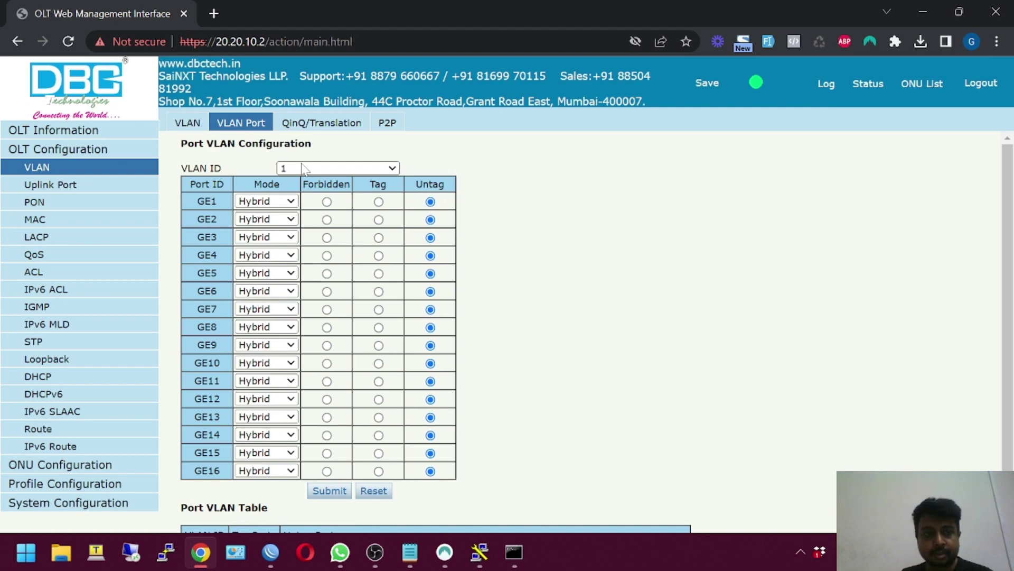
Review uplink port statistics for GE1–GE11, then return to the VLAN Port page
{"action": "left_click", "coordinate": [57, 185]}
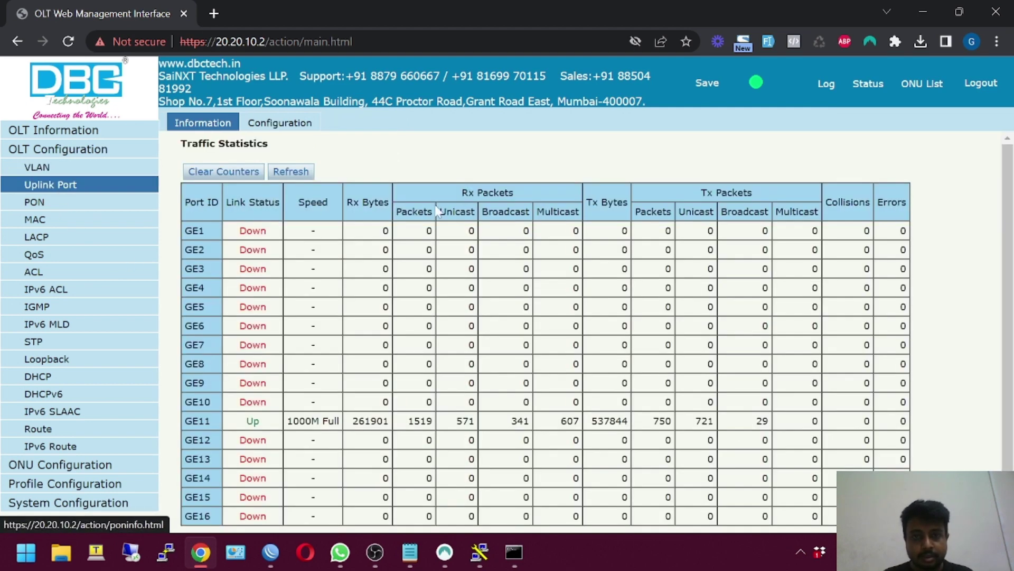
{"action": "left_click_drag", "start_coordinate": [221, 425], "coordinate": [74, 237]}
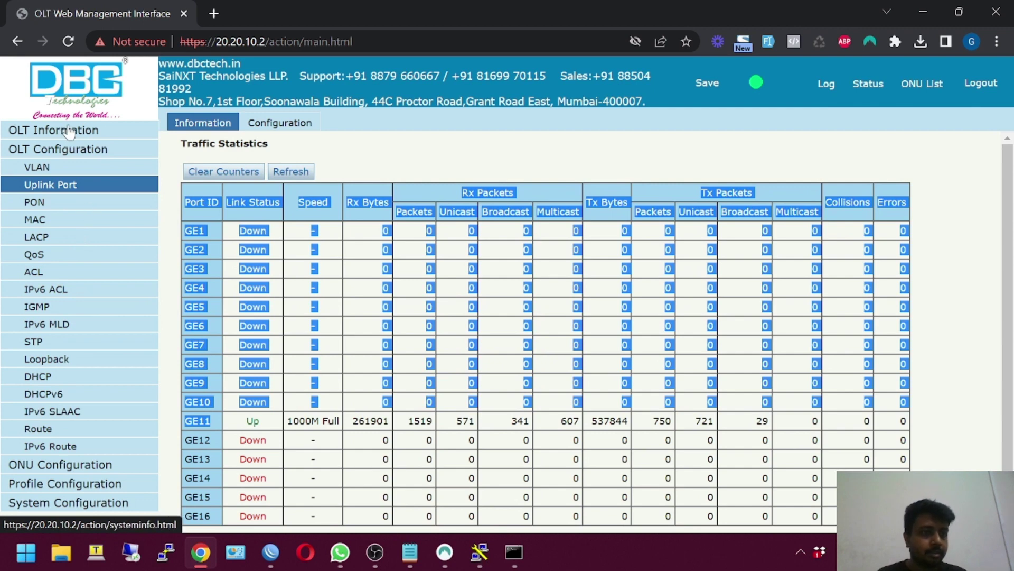
{"action": "left_click", "coordinate": [50, 169]}
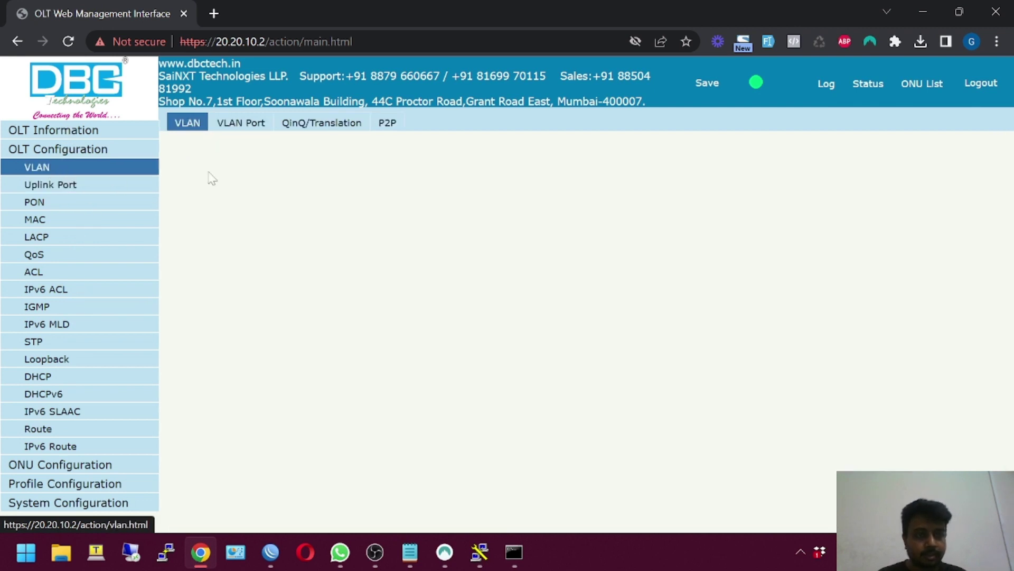
{"action": "left_click", "coordinate": [242, 122]}
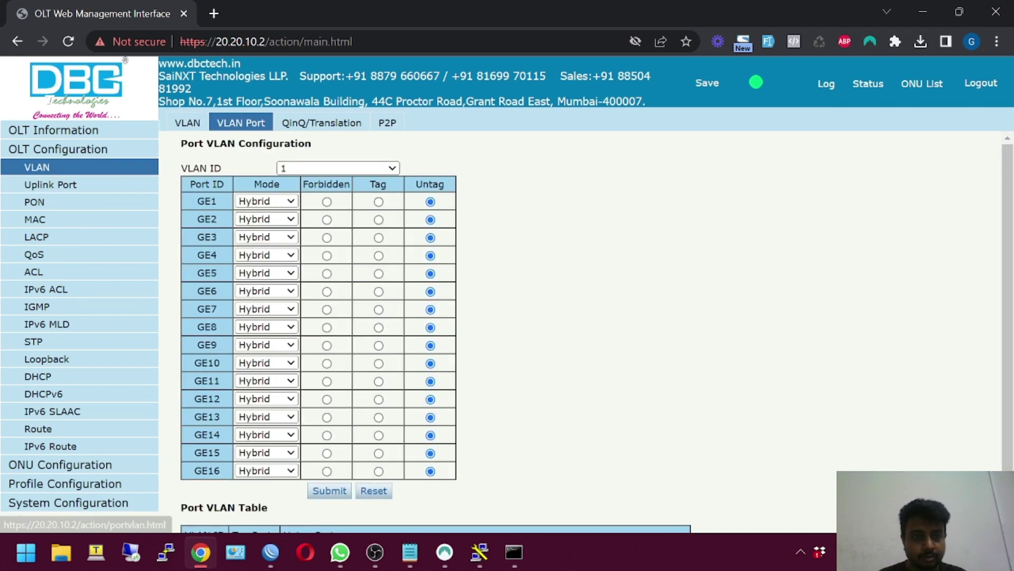
Set GE11 to Trunk mode carrying VLAN 100 tagged and submit
{"action": "left_click", "coordinate": [301, 169]}
{"action": "left_click", "coordinate": [306, 192]}
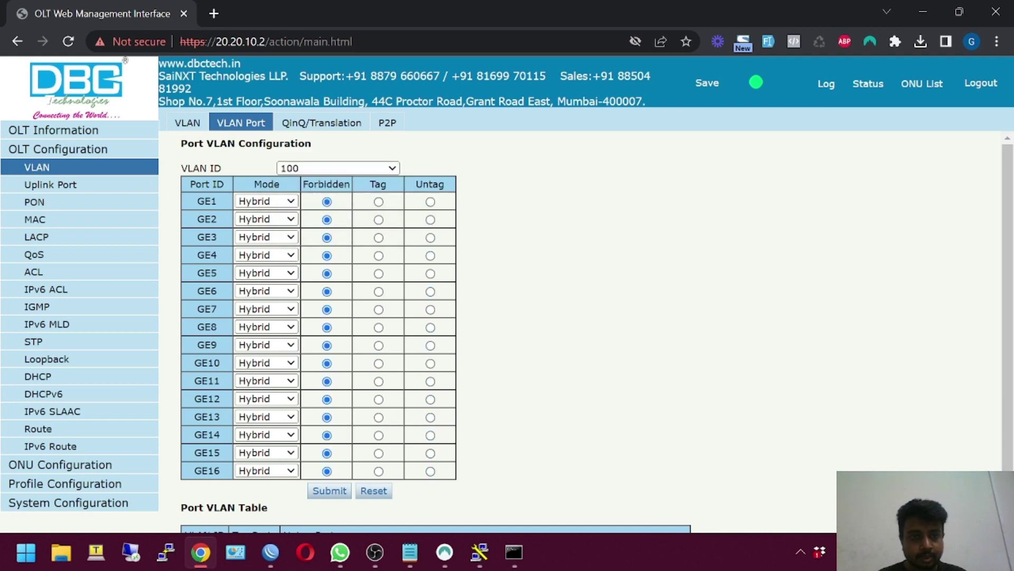
{"action": "left_click", "coordinate": [262, 384]}
{"action": "left_click", "coordinate": [270, 417]}
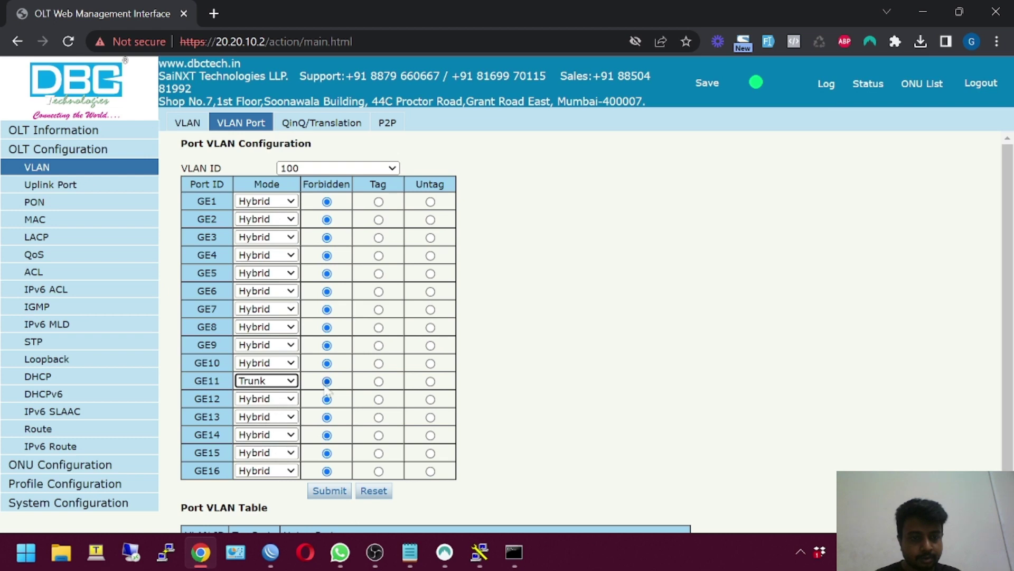
{"action": "left_click", "coordinate": [378, 382]}
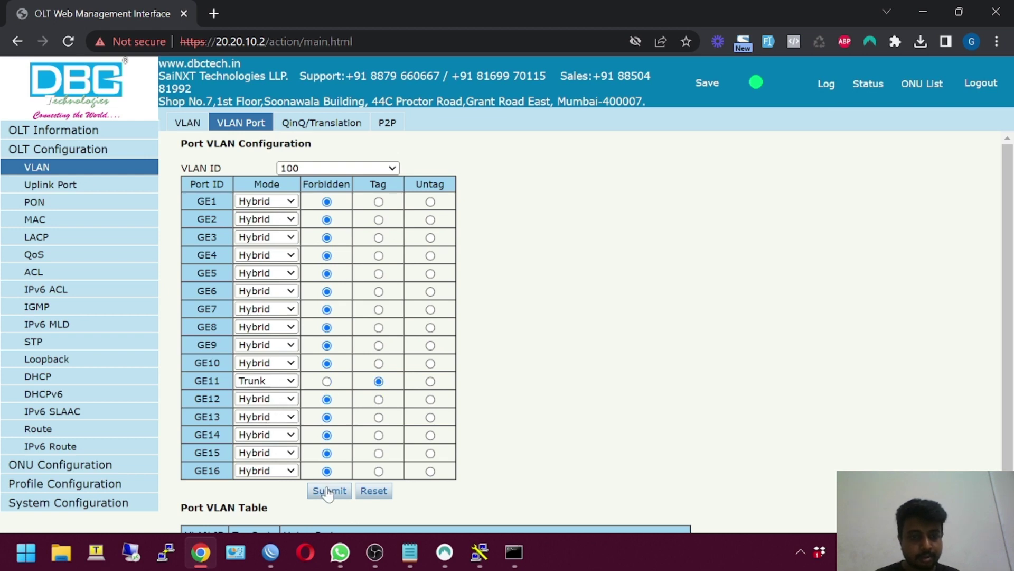
{"action": "left_click", "coordinate": [328, 491]}
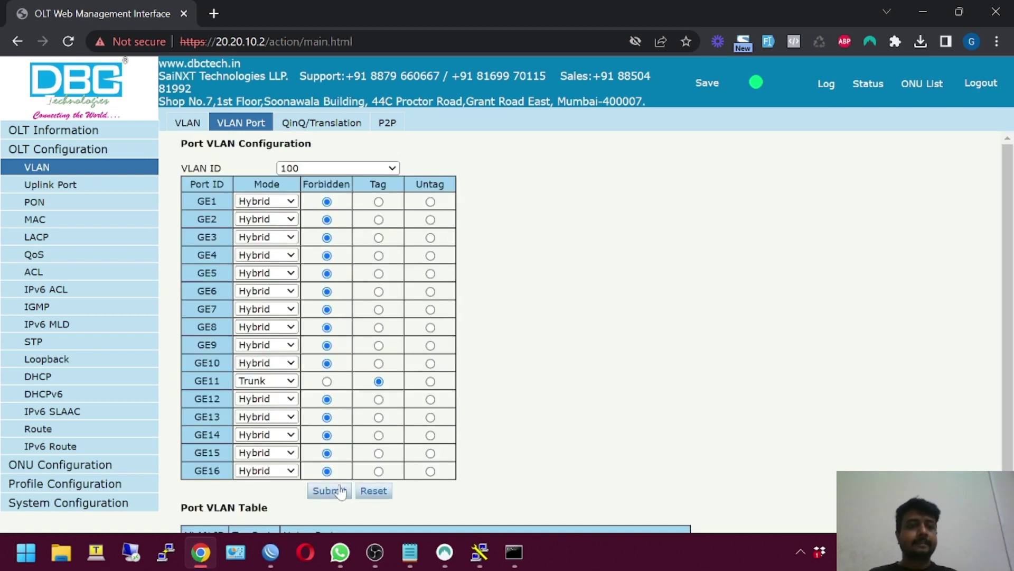
{"action": "scroll", "coordinate": [345, 460], "scroll_direction": "down", "scroll_amount": 1}
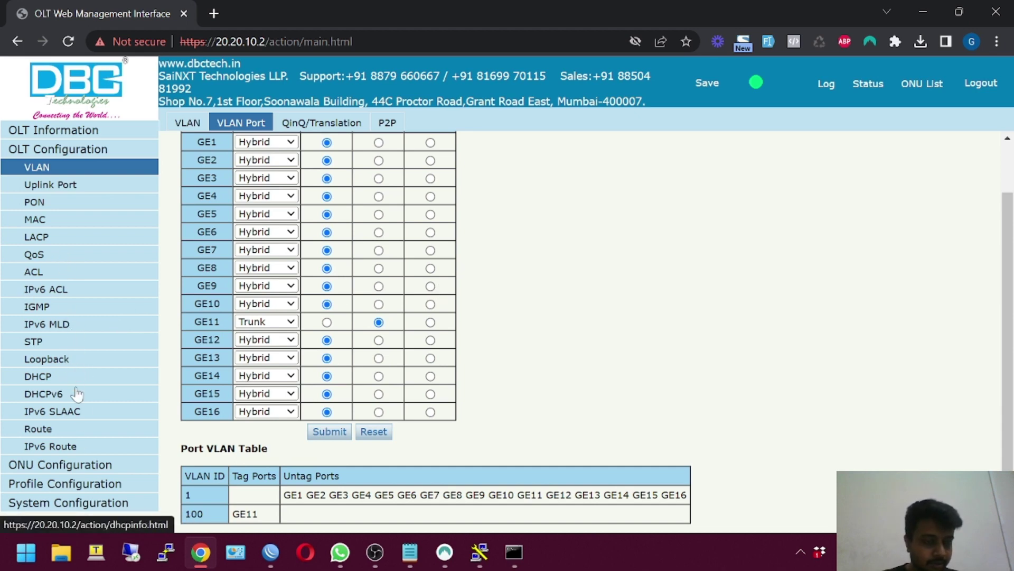
{"action": "left_click", "coordinate": [61, 463]}
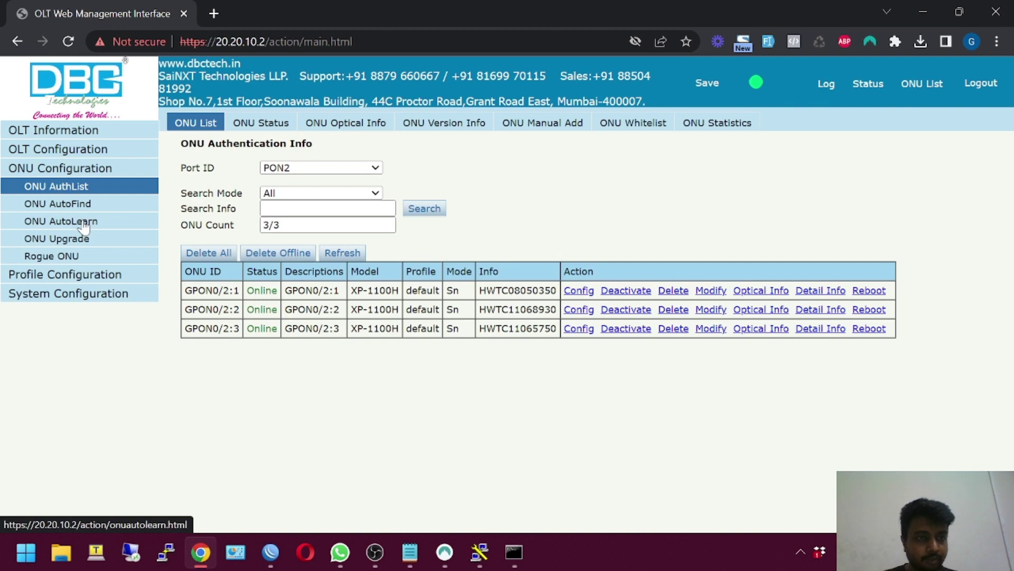
Set PON2's auto-learn line and service profiles to N/A and apply
{"action": "left_click", "coordinate": [129, 222]}
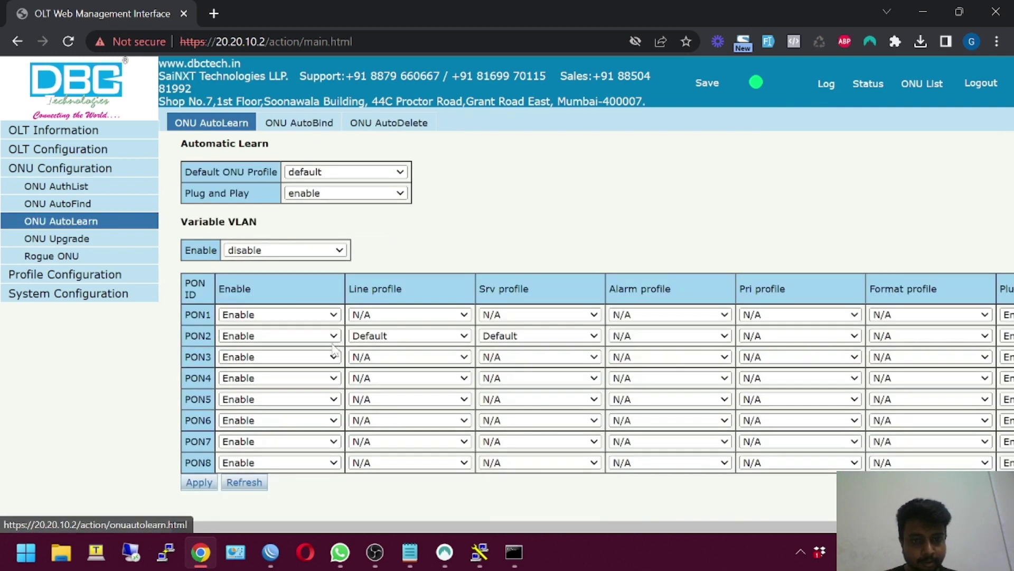
{"action": "left_click", "coordinate": [390, 336]}
{"action": "left_click", "coordinate": [390, 362]}
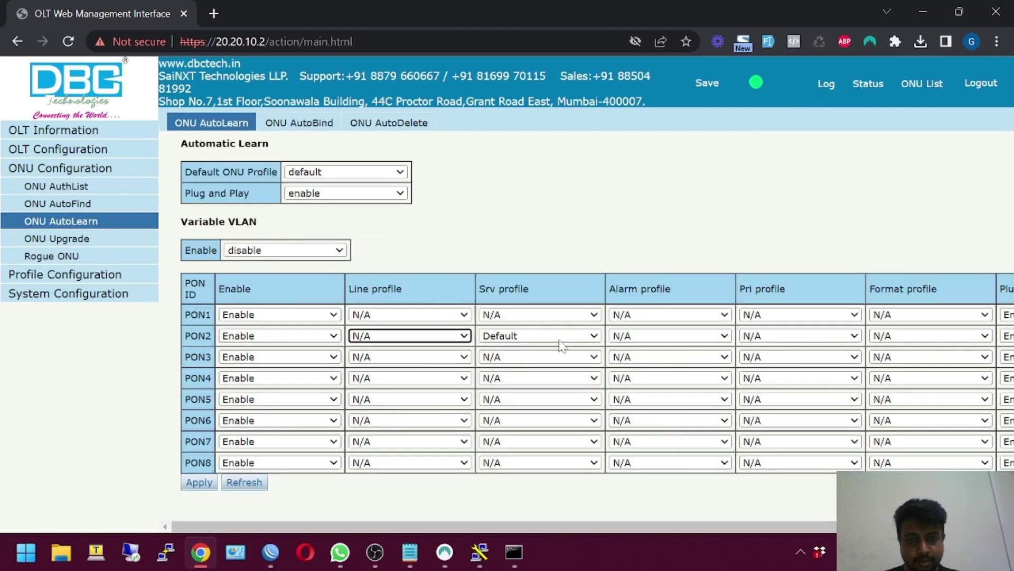
{"action": "left_click", "coordinate": [539, 336]}
{"action": "left_click", "coordinate": [535, 362]}
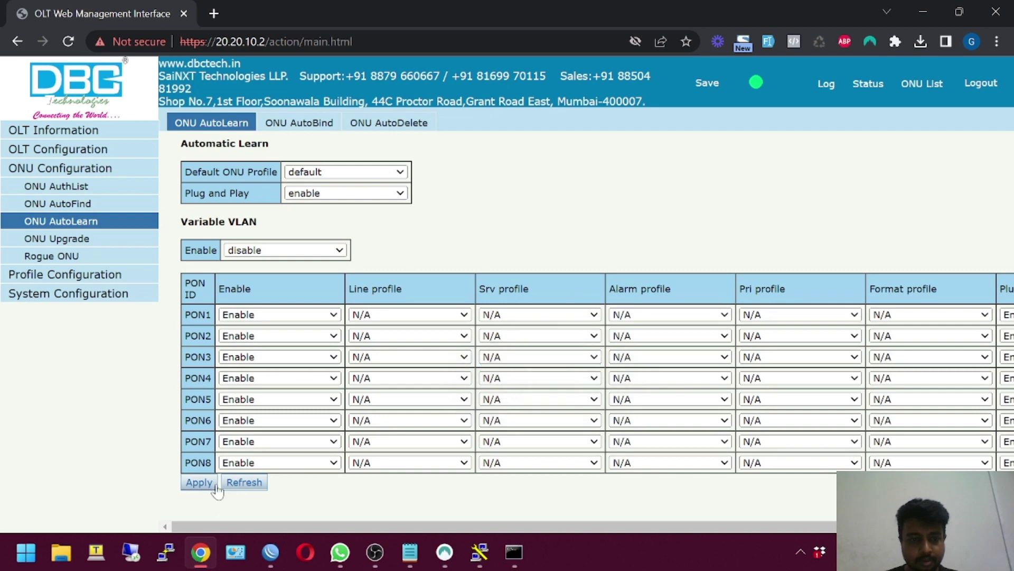
{"action": "left_click", "coordinate": [214, 484]}
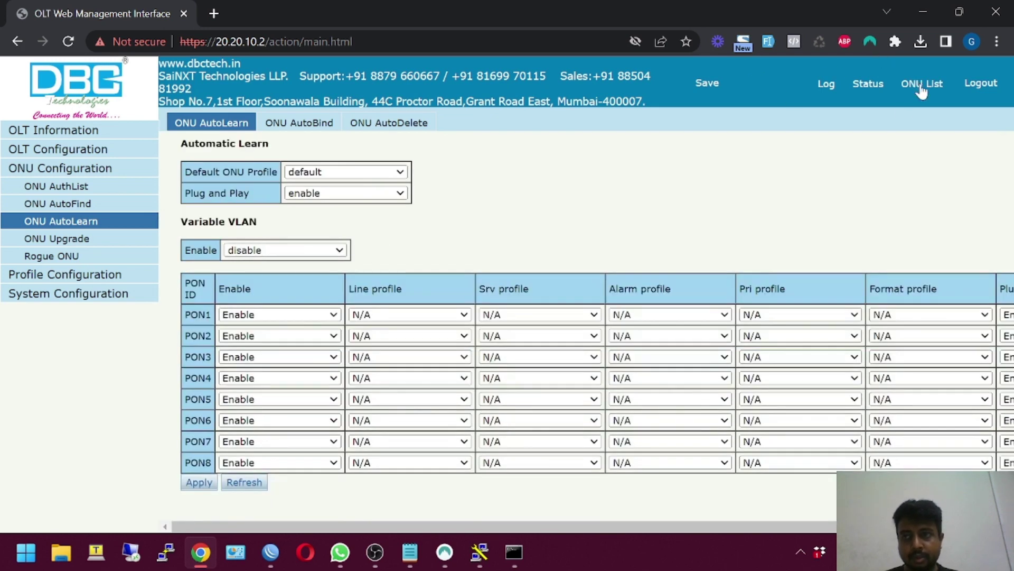
Delete all registered ONUs on PON2 and refresh to confirm the list is empty
{"action": "left_click", "coordinate": [922, 87]}
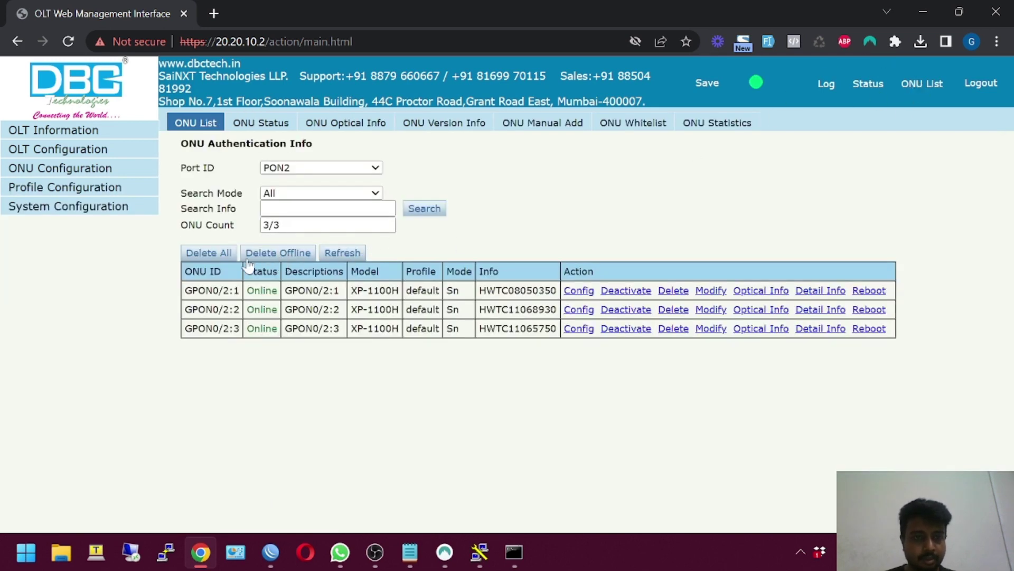
{"action": "left_click", "coordinate": [223, 254]}
{"action": "left_click", "coordinate": [591, 168]}
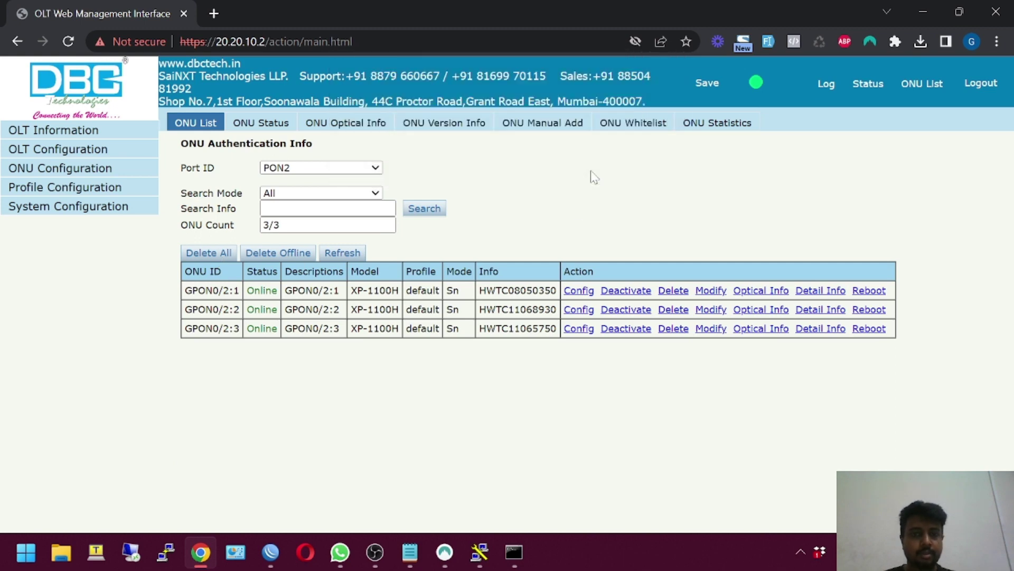
{"action": "left_click", "coordinate": [344, 253]}
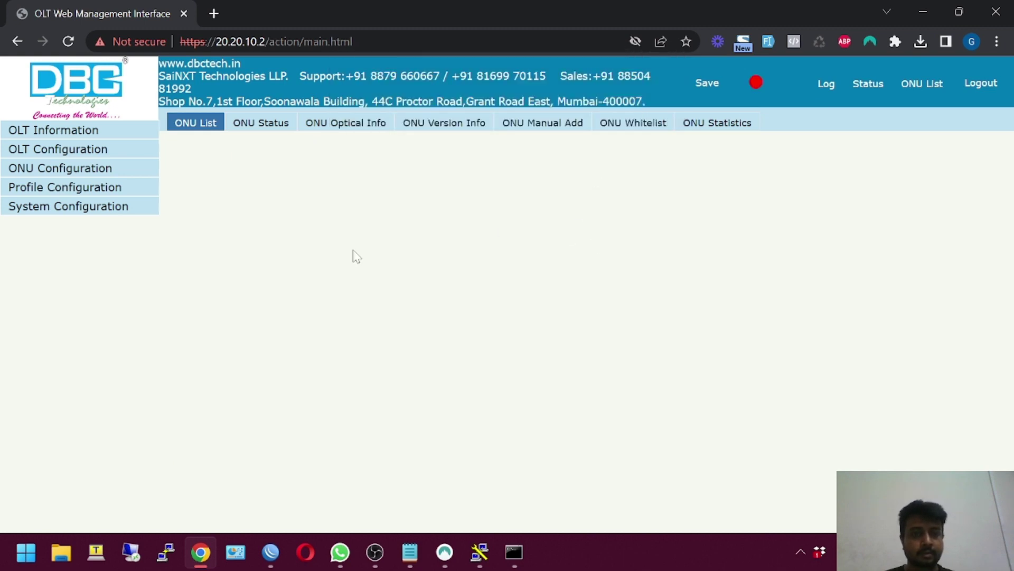
{"action": "left_click", "coordinate": [68, 153]}
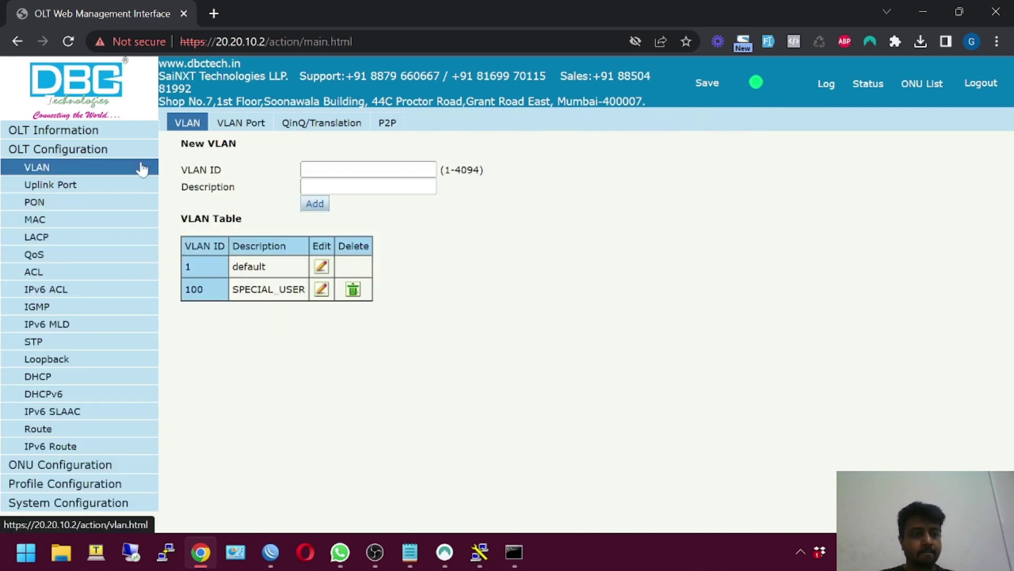
Add line profile 2 named VLAN_100 under Profile Configuration > Line Profile
{"action": "mouse_move", "coordinate": [479, 552]}
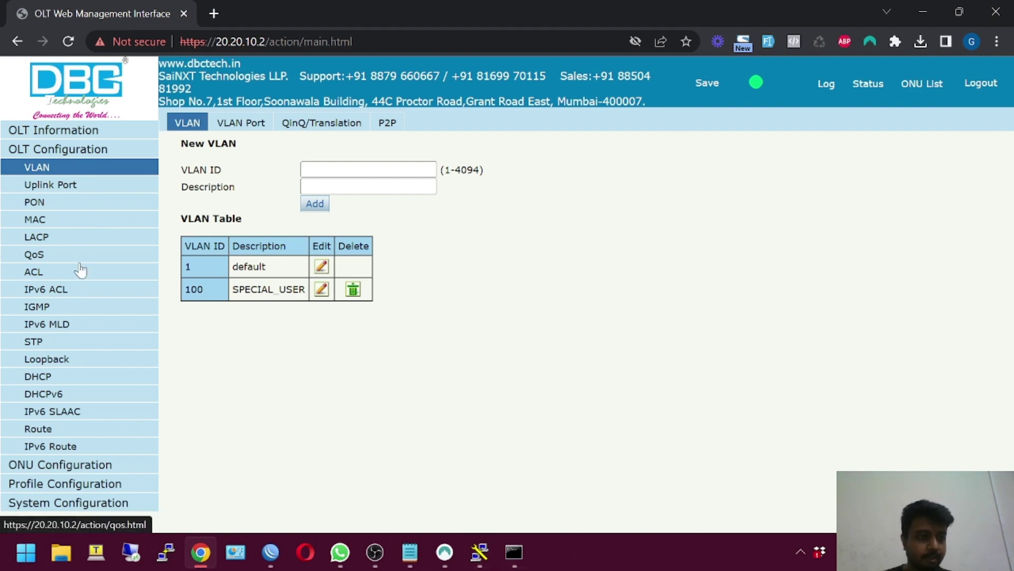
{"action": "left_click", "coordinate": [88, 151]}
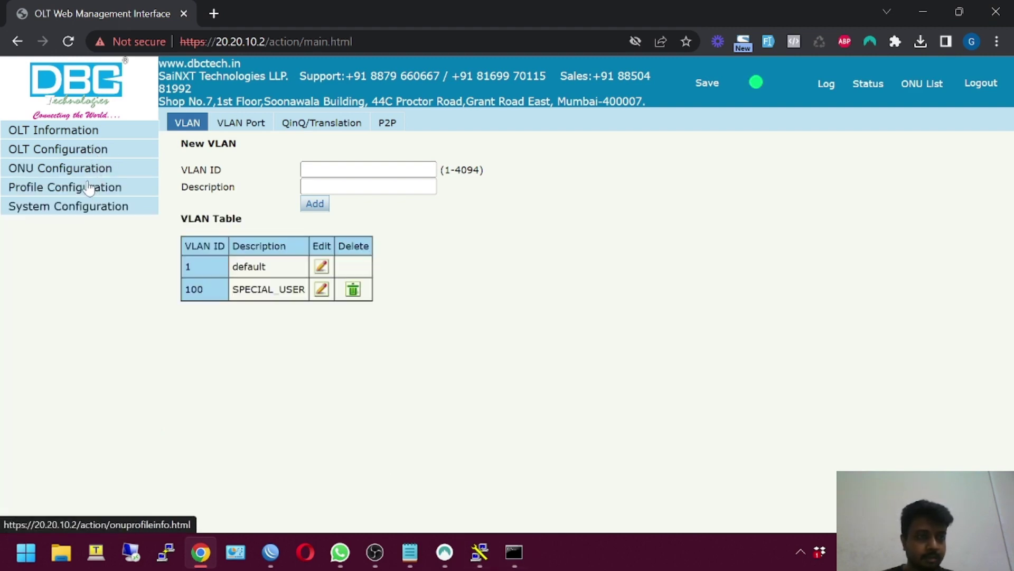
{"action": "left_click", "coordinate": [89, 187]}
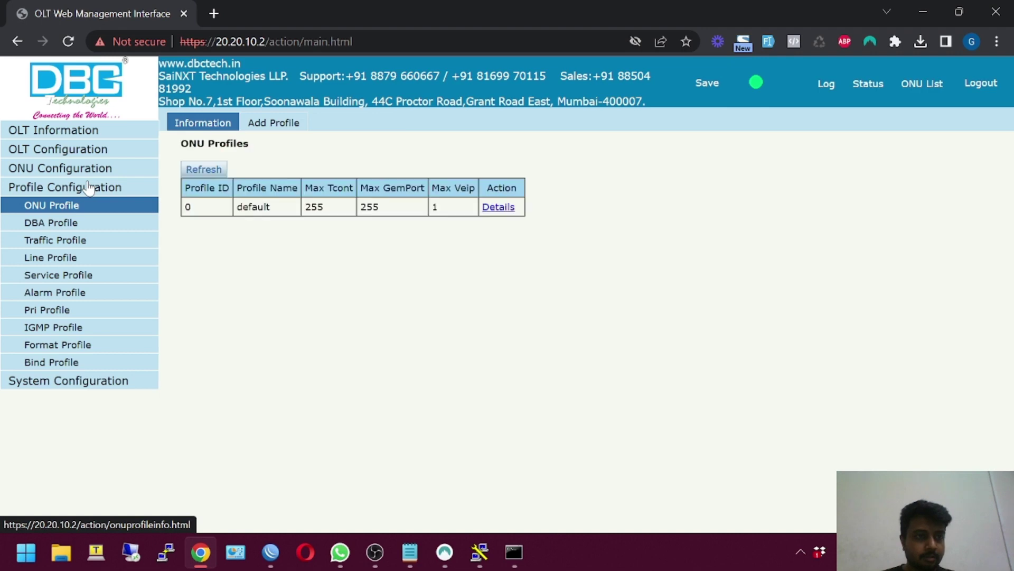
{"action": "left_click", "coordinate": [77, 263]}
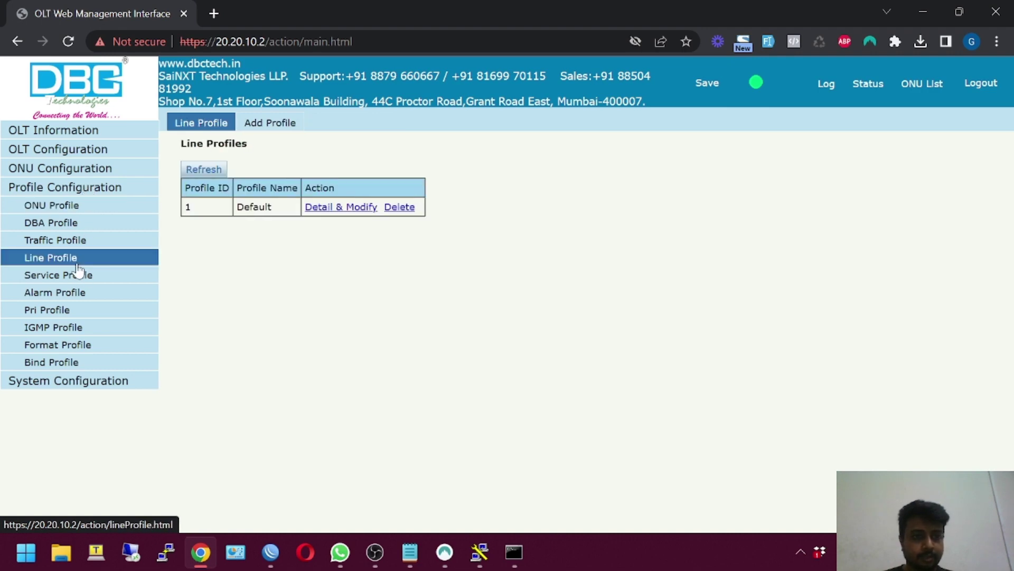
{"action": "left_click", "coordinate": [277, 130]}
{"action": "left_click_drag", "start_coordinate": [317, 197], "coordinate": [221, 210]}
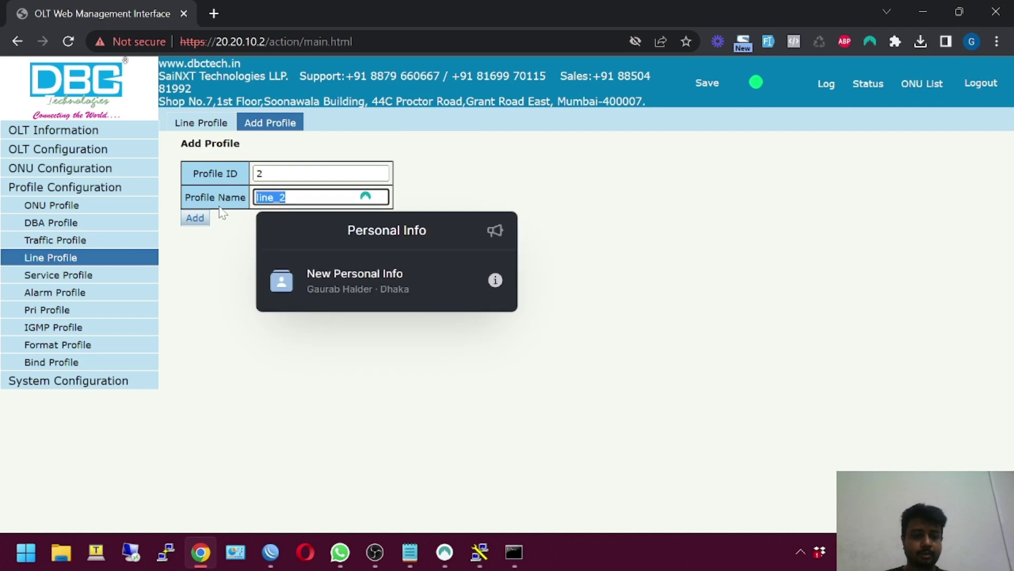
{"action": "key", "text": "Escape"}
{"action": "type", "text": "VA"}
{"action": "key", "text": "BackSpace"}
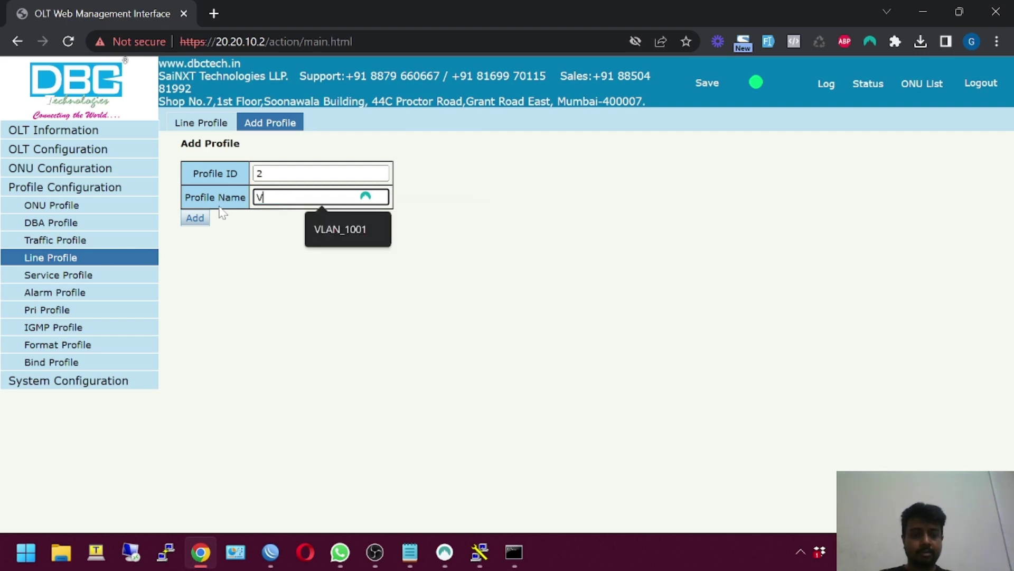
{"action": "type", "text": "LAN_1"}
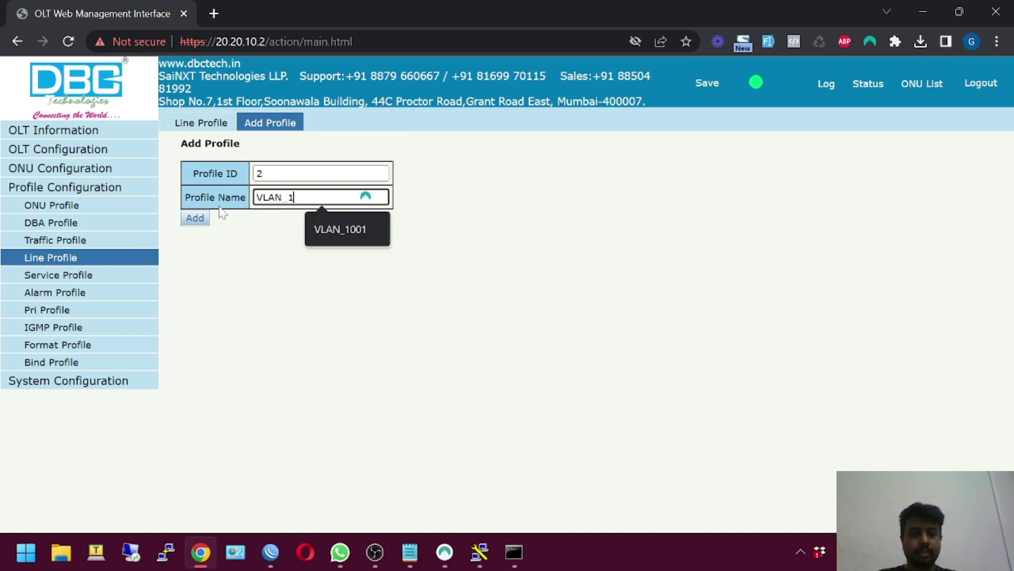
{"action": "type", "text": "00"}
{"action": "left_click", "coordinate": [196, 219]}
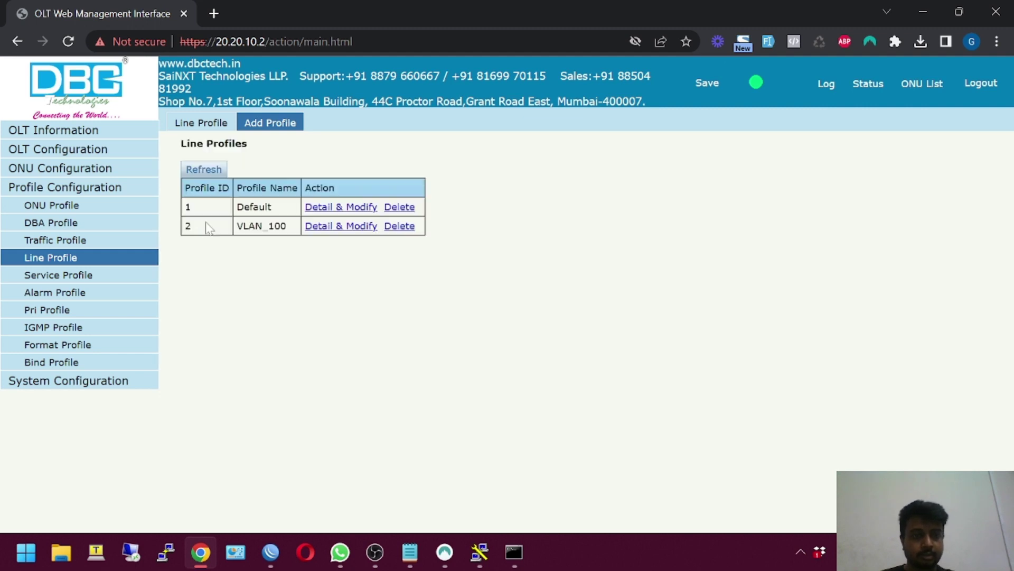
Add tcont 1 using MaxBW to the VLAN_100 line profile
{"action": "left_click", "coordinate": [333, 227]}
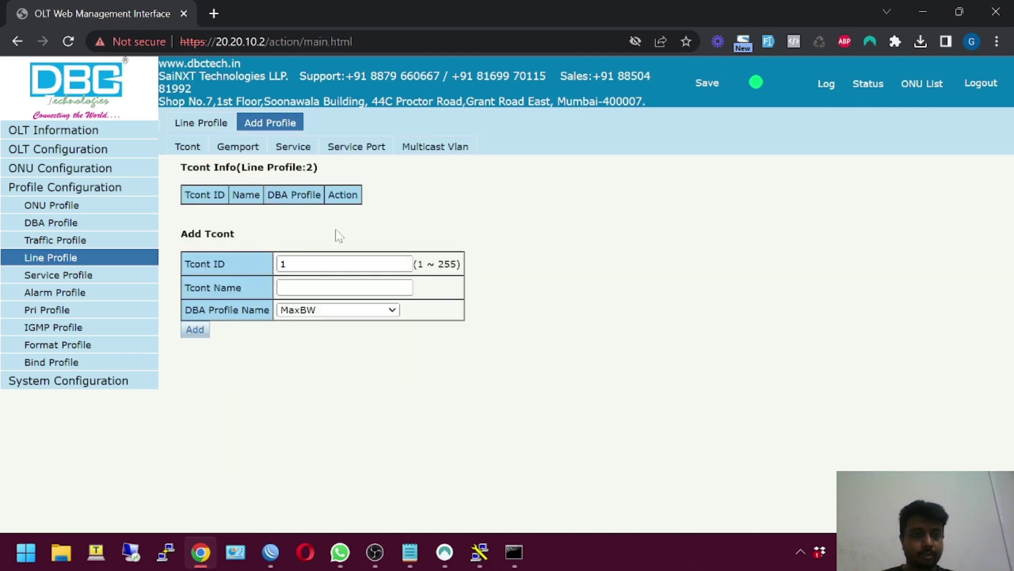
{"action": "left_click", "coordinate": [338, 288]}
{"action": "type", "text": "1"}
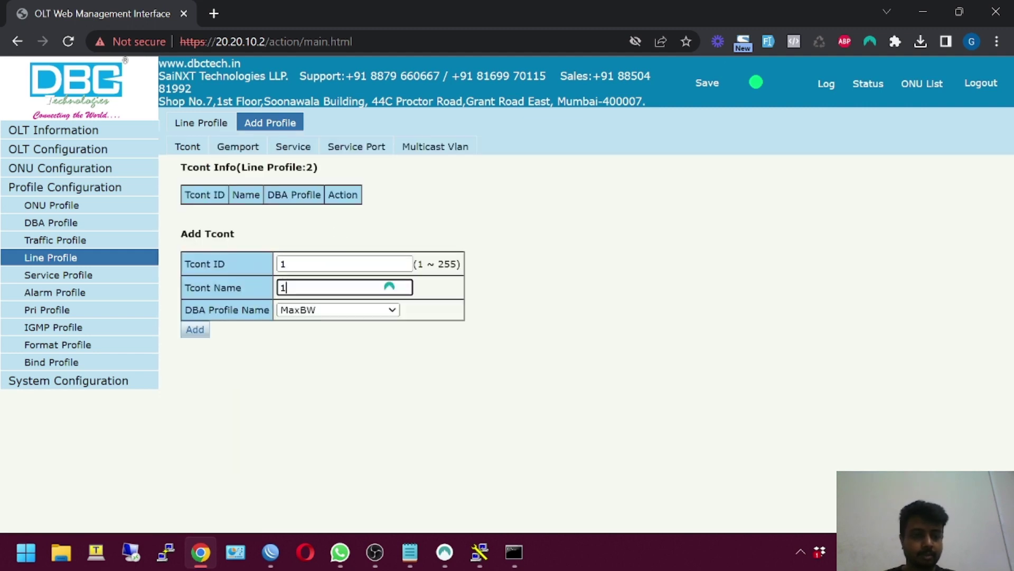
{"action": "left_click", "coordinate": [195, 328]}
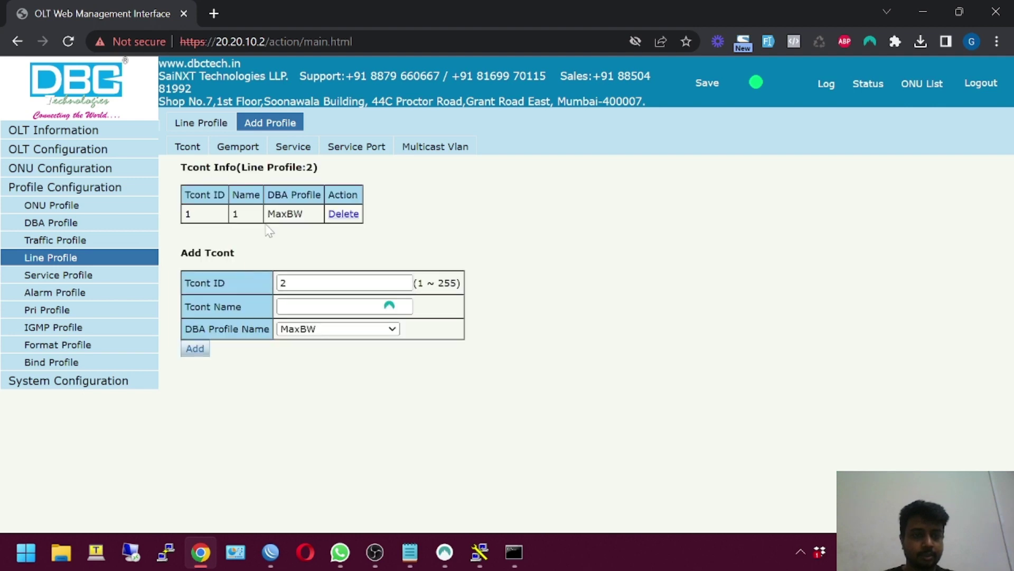
Add gemport 1 on tcont 1 to the VLAN_100 line profile
{"action": "left_click", "coordinate": [256, 159]}
{"action": "left_click", "coordinate": [338, 308]}
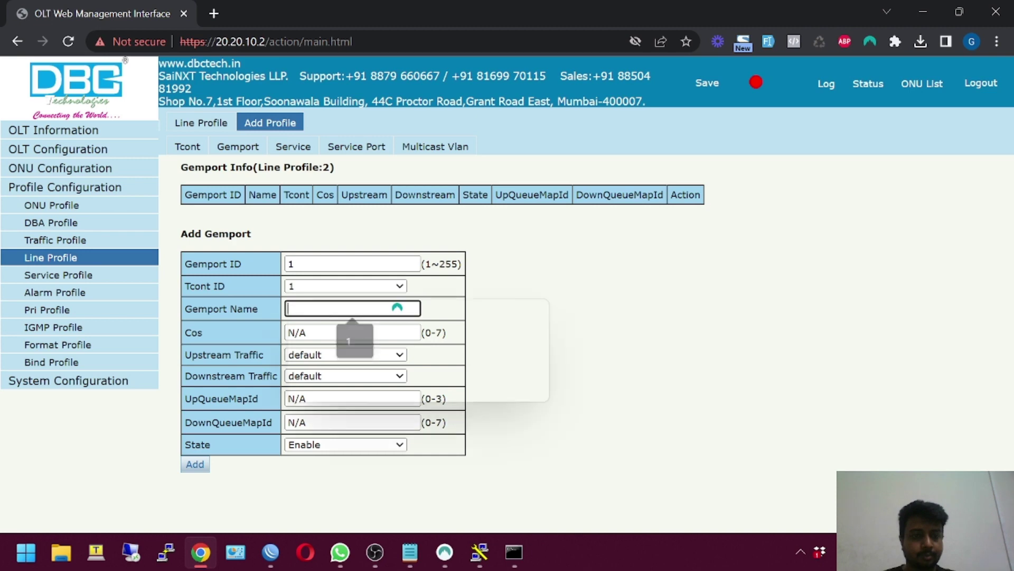
{"action": "type", "text": "1"}
{"action": "left_click", "coordinate": [207, 464]}
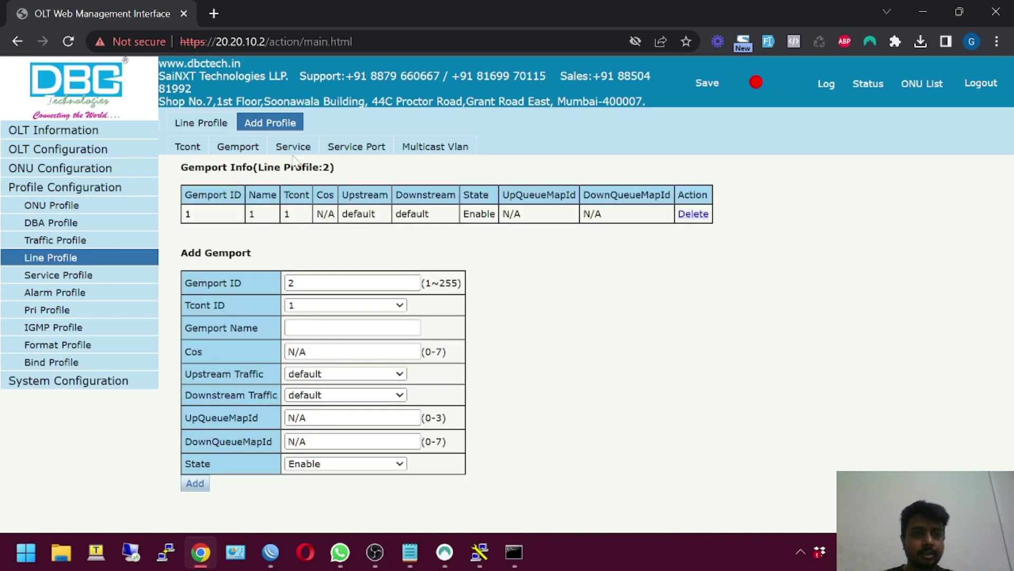
{"action": "left_click", "coordinate": [288, 154]}
{"action": "left_click", "coordinate": [296, 330]}
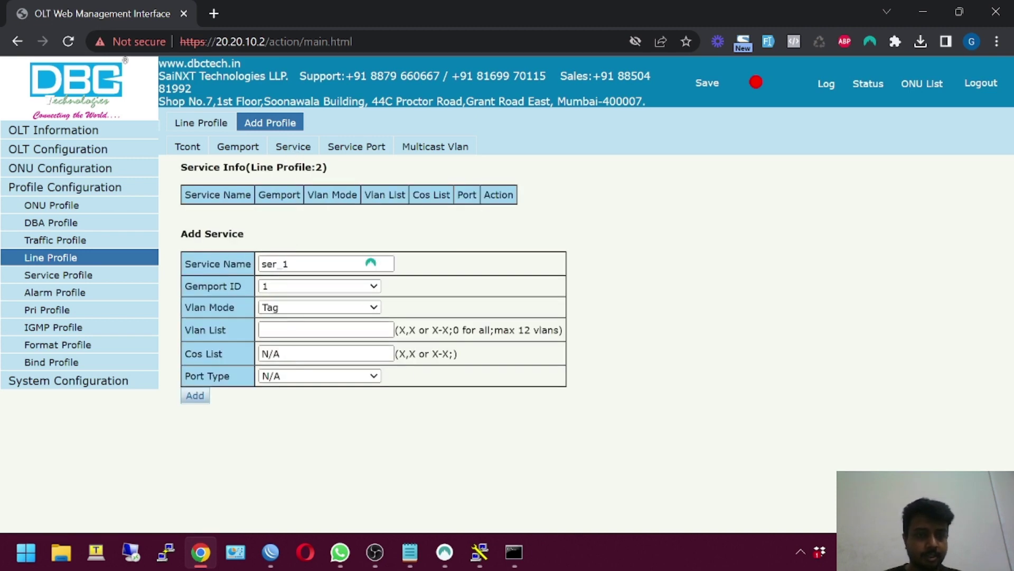
Add service ser_1 tagging VLAN 100 on gemport 1
{"action": "type", "text": "100"}
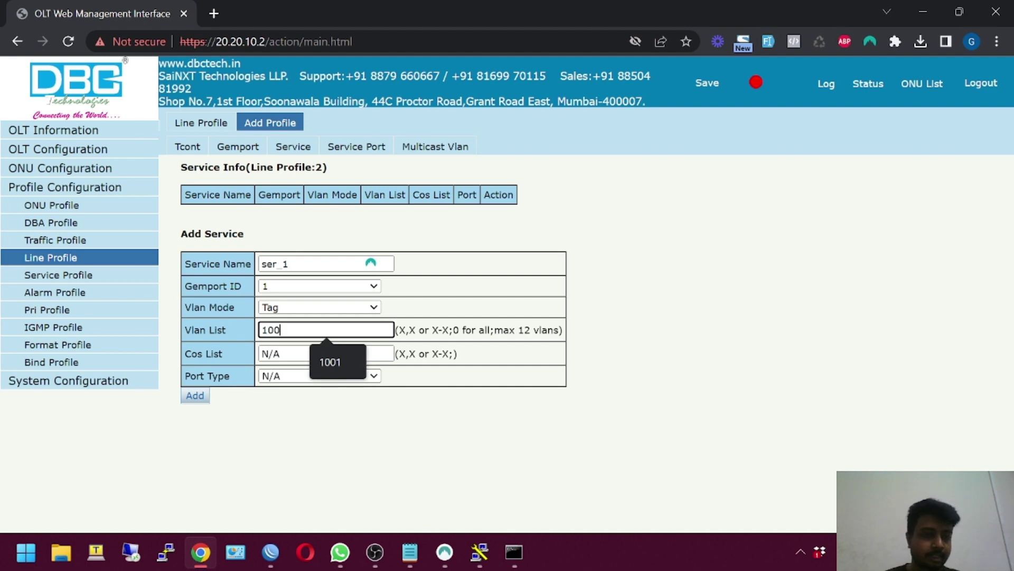
{"action": "left_click", "coordinate": [196, 397]}
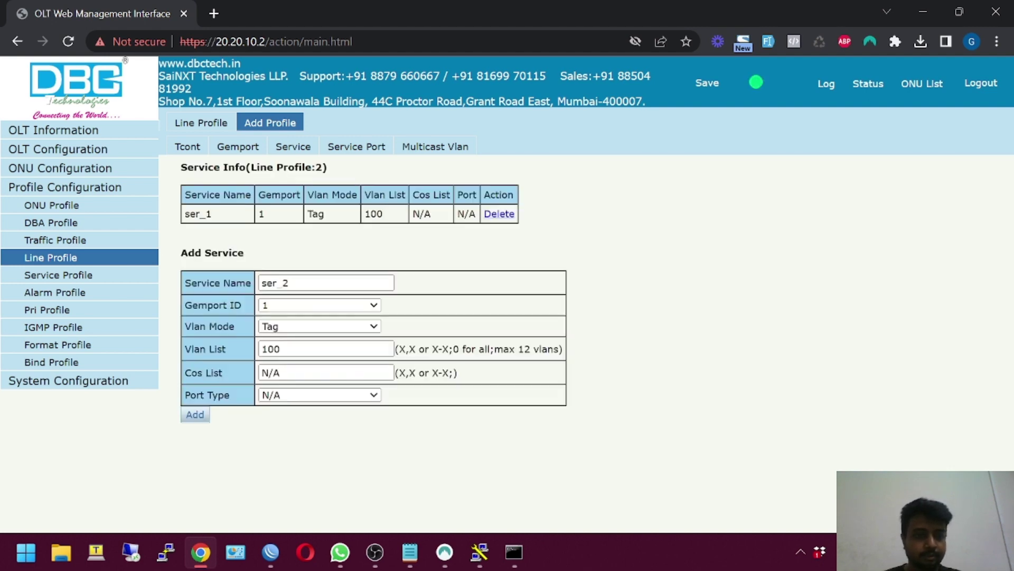
{"action": "left_click", "coordinate": [296, 150]}
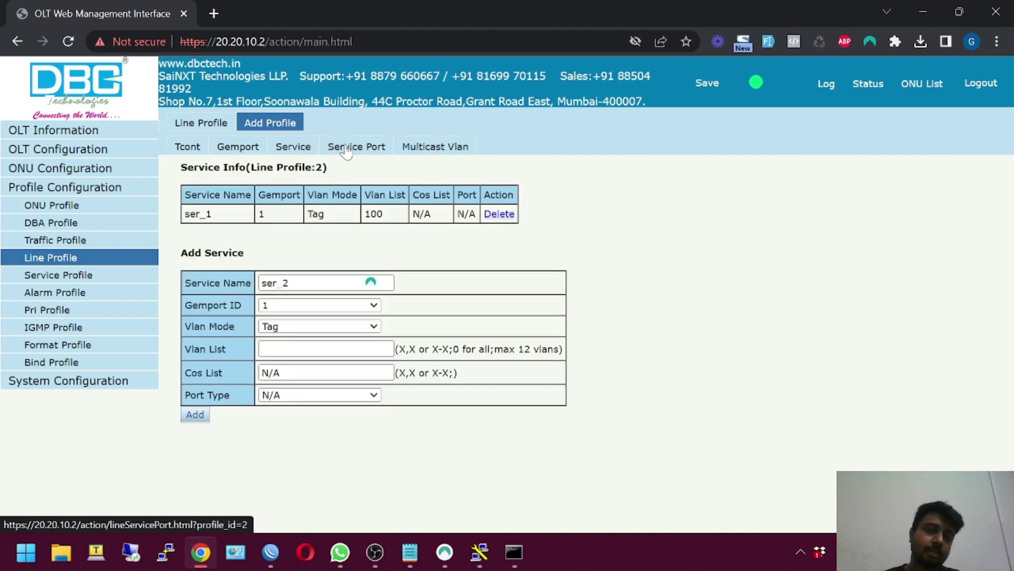
Add service port 1 translating user VLAN 100 to VLAN 100
{"action": "left_click", "coordinate": [347, 147]}
{"action": "left_click", "coordinate": [334, 330]}
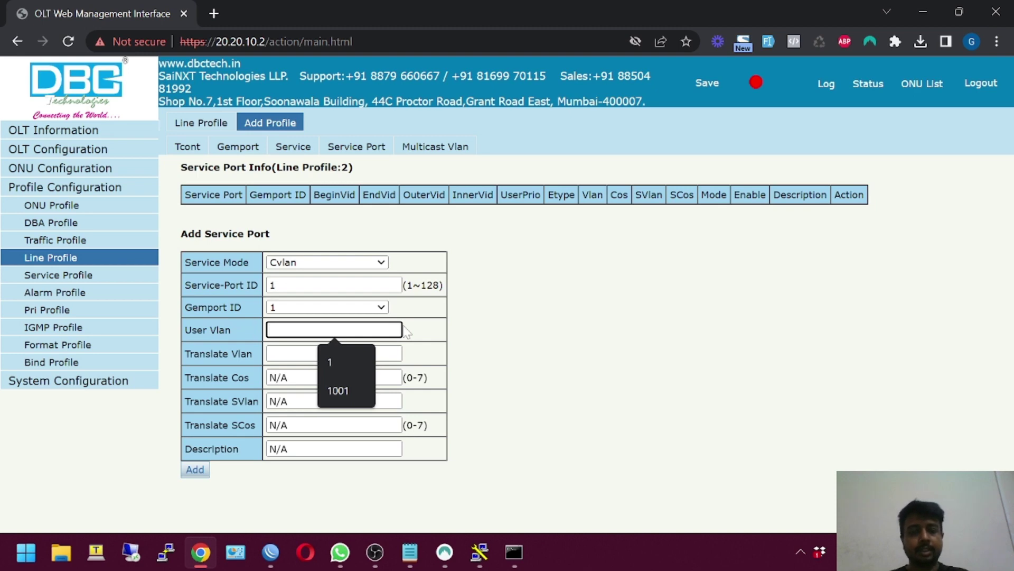
{"action": "type", "text": "100"}
{"action": "key", "text": "Tab"}
{"action": "type", "text": "100"}
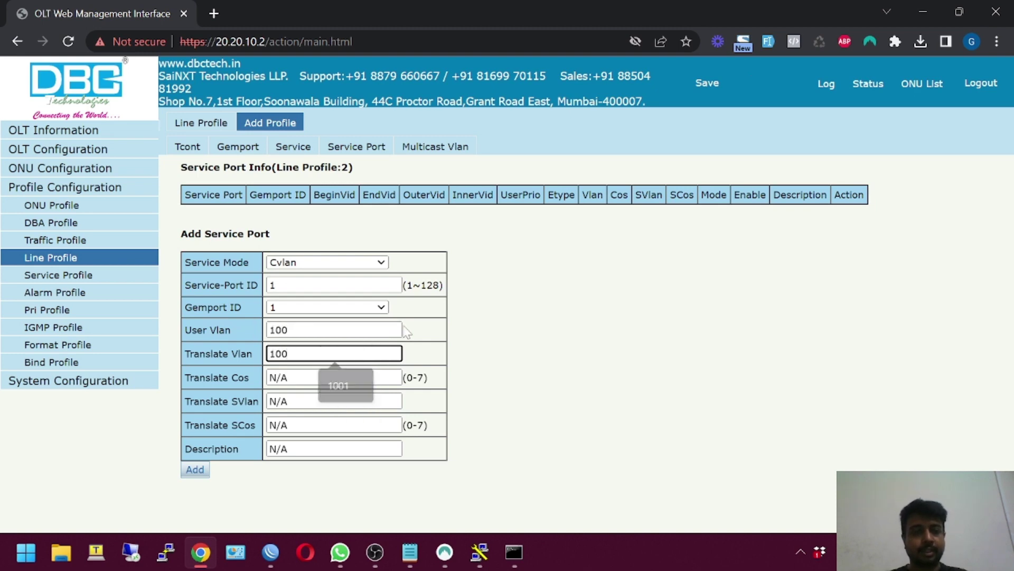
{"action": "key", "text": "Return"}
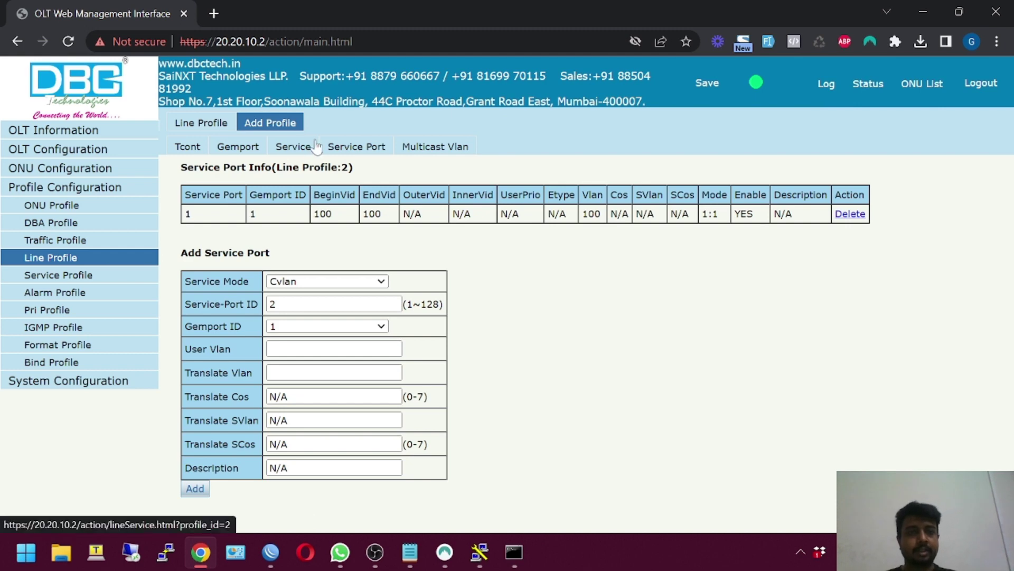
{"action": "left_click", "coordinate": [294, 147]}
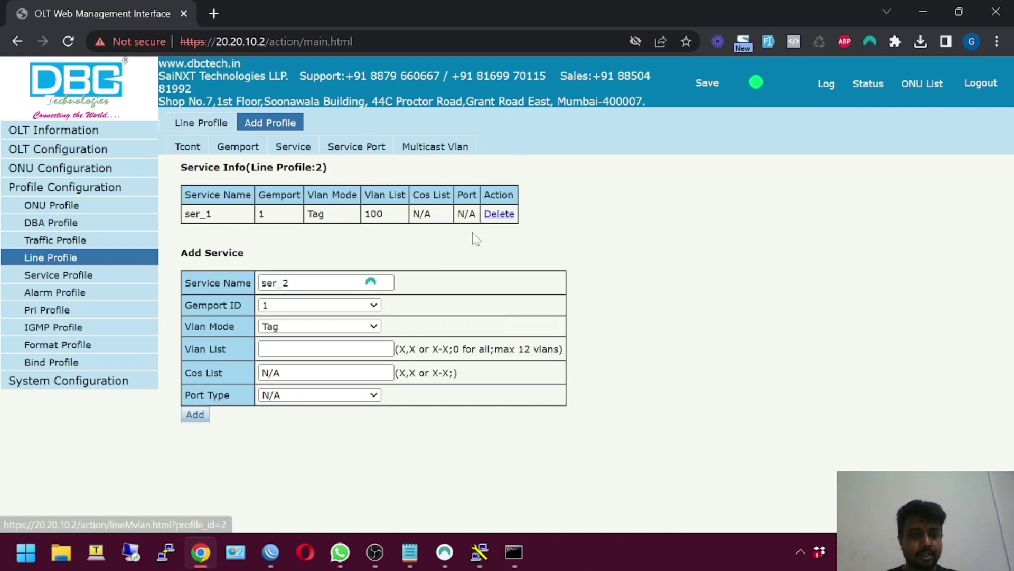
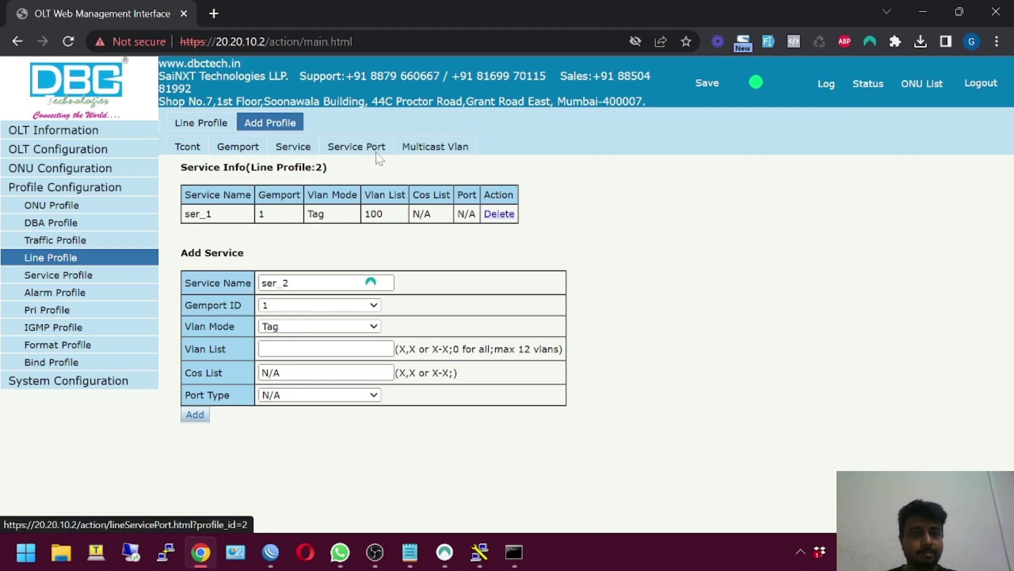
Create a new service profile 2 named VLAN_100
{"action": "left_click", "coordinate": [378, 156]}
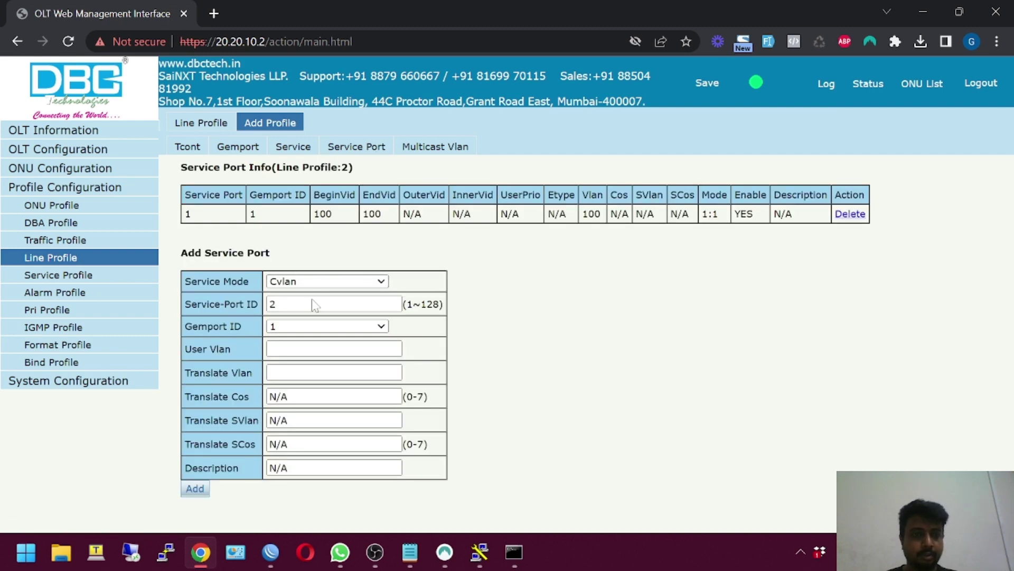
{"action": "left_click", "coordinate": [315, 152]}
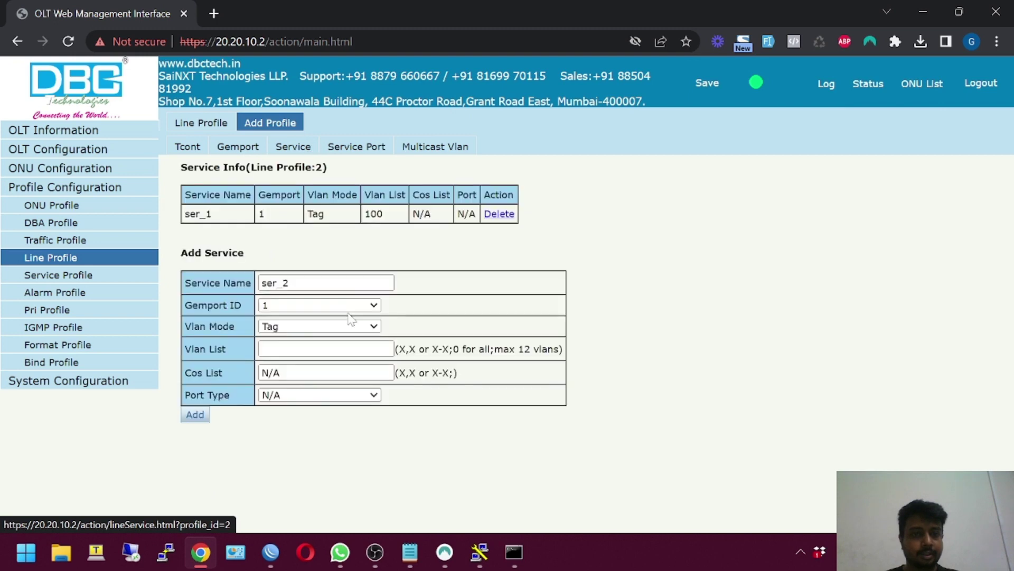
{"action": "left_click", "coordinate": [33, 279]}
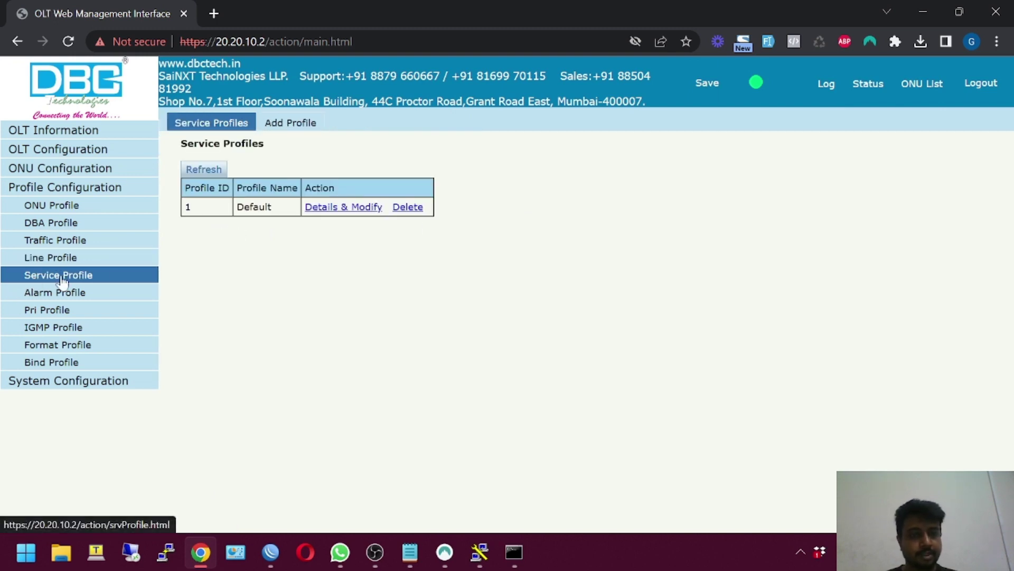
{"action": "left_click", "coordinate": [292, 126]}
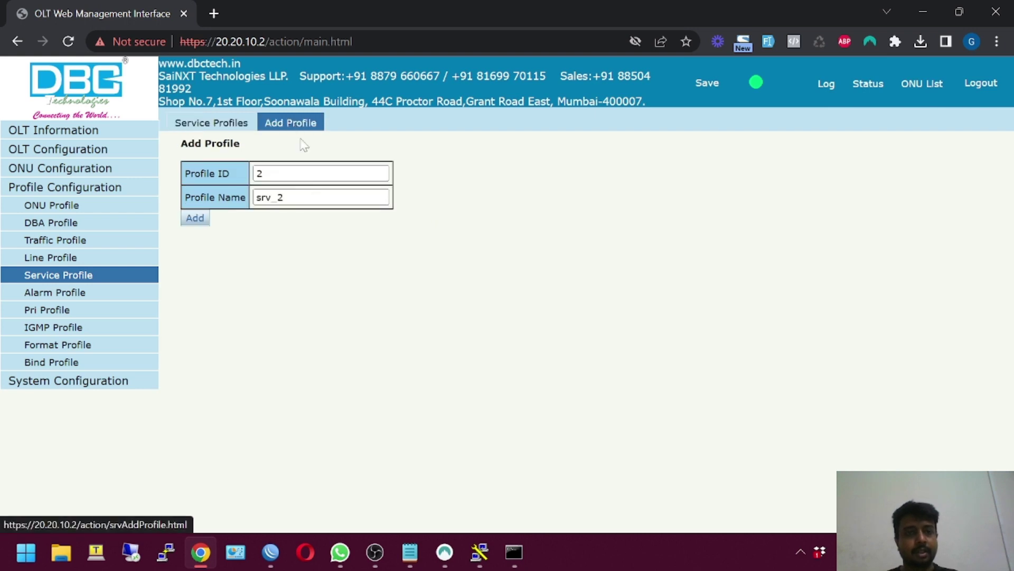
{"action": "key", "text": "ctrl+a"}
{"action": "type", "text": "VL"}
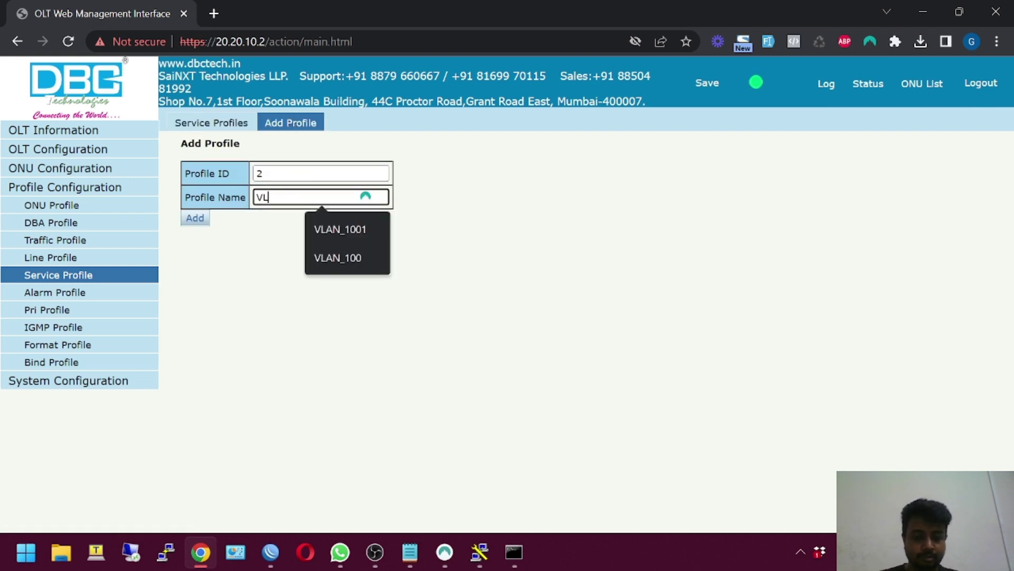
{"action": "type", "text": "AN100"}
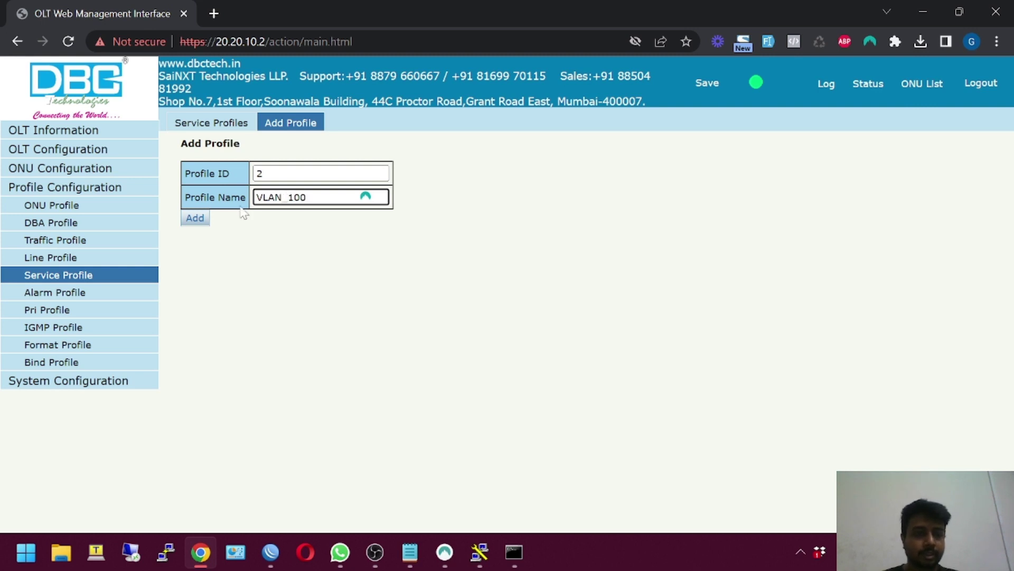
{"action": "left_click", "coordinate": [202, 215]}
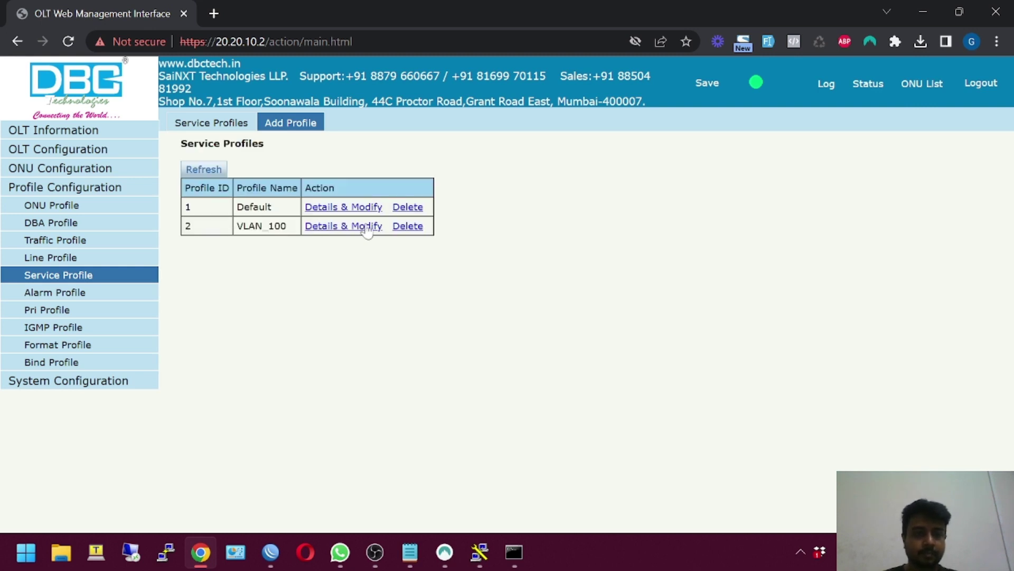
In the VLAN_100 profile, tag Ethernet port 1 with VLAN 100
{"action": "left_click", "coordinate": [367, 226]}
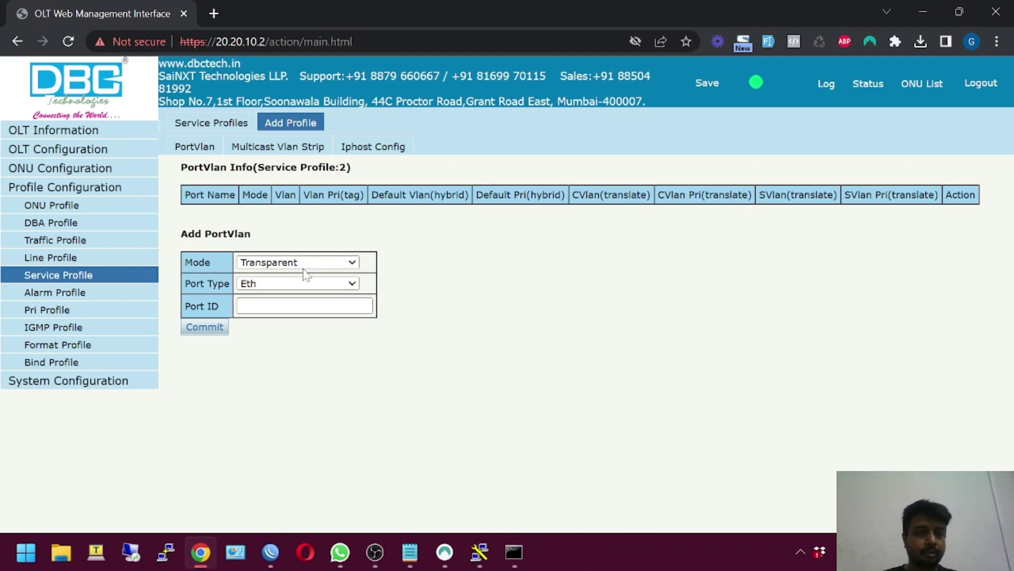
{"action": "left_click", "coordinate": [263, 264]}
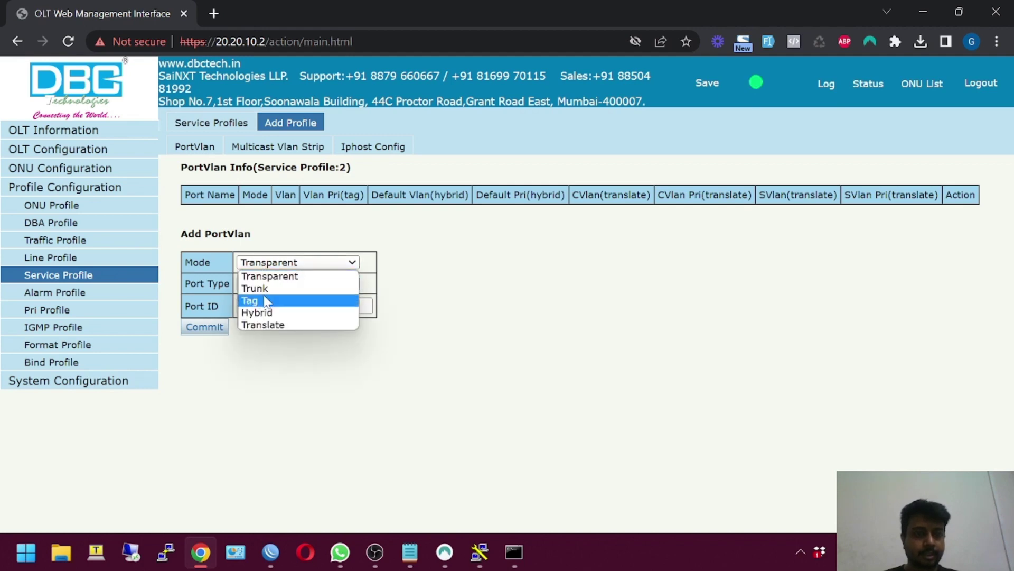
{"action": "left_click", "coordinate": [263, 300]}
{"action": "left_click", "coordinate": [272, 306]}
{"action": "type", "text": "1"}
{"action": "key", "text": "Tab"}
{"action": "type", "text": "1"}
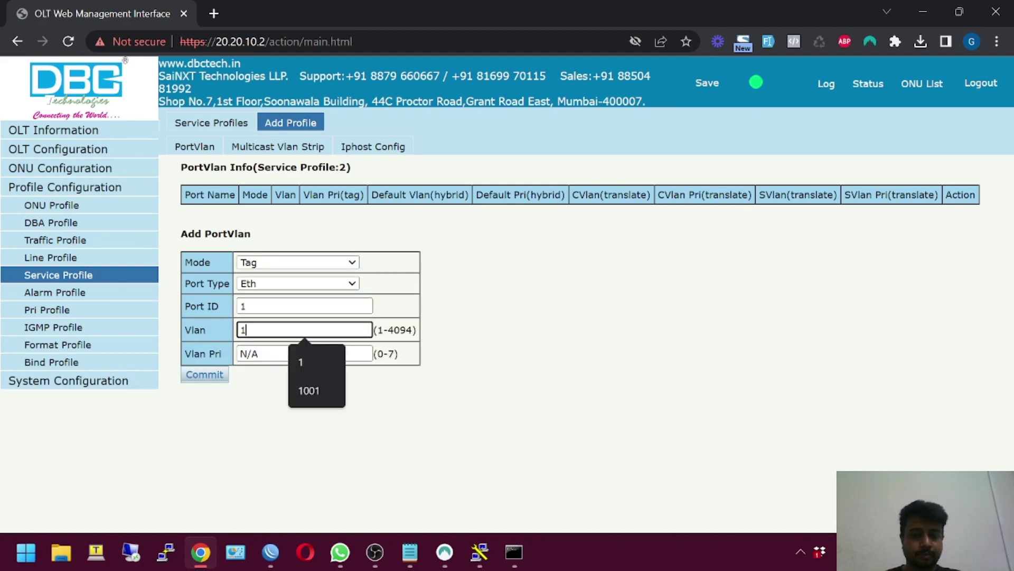
{"action": "type", "text": "00"}
{"action": "left_click", "coordinate": [196, 379]}
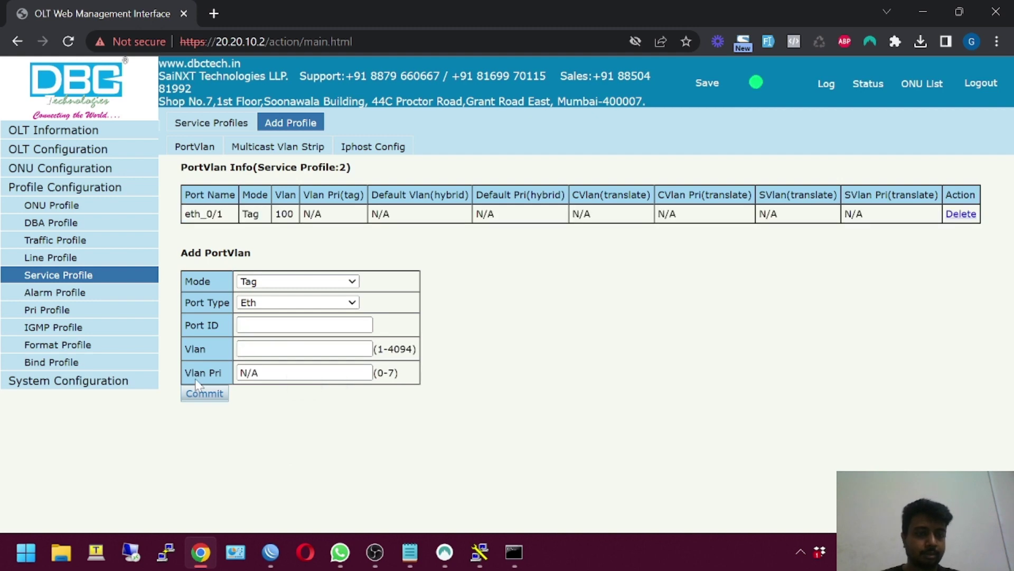
Add a second rule tagging Ethernet port 2 with VLAN 100
{"action": "left_click", "coordinate": [296, 325]}
{"action": "type", "text": "2"}
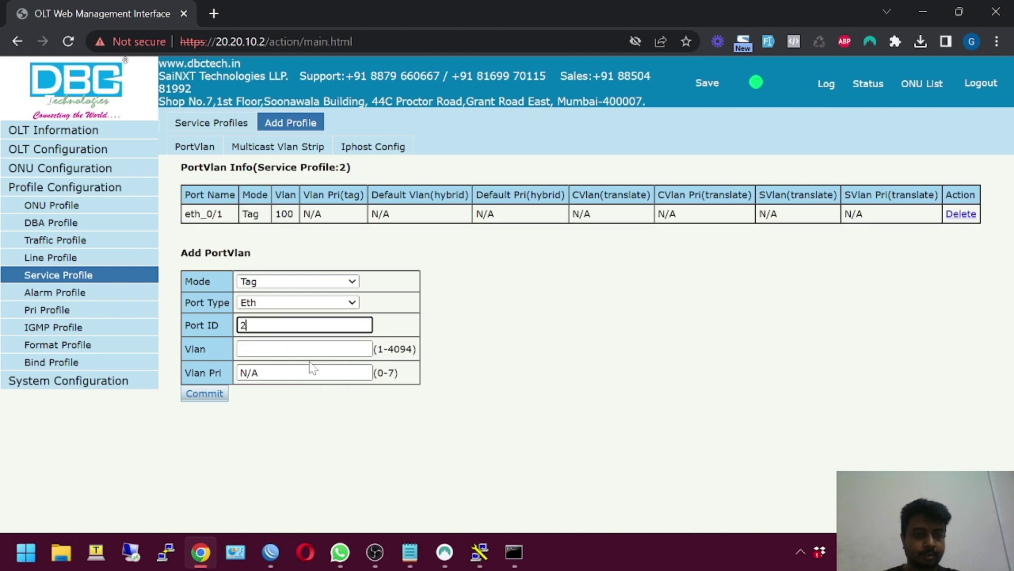
{"action": "key", "text": "Tab"}
{"action": "type", "text": "100"}
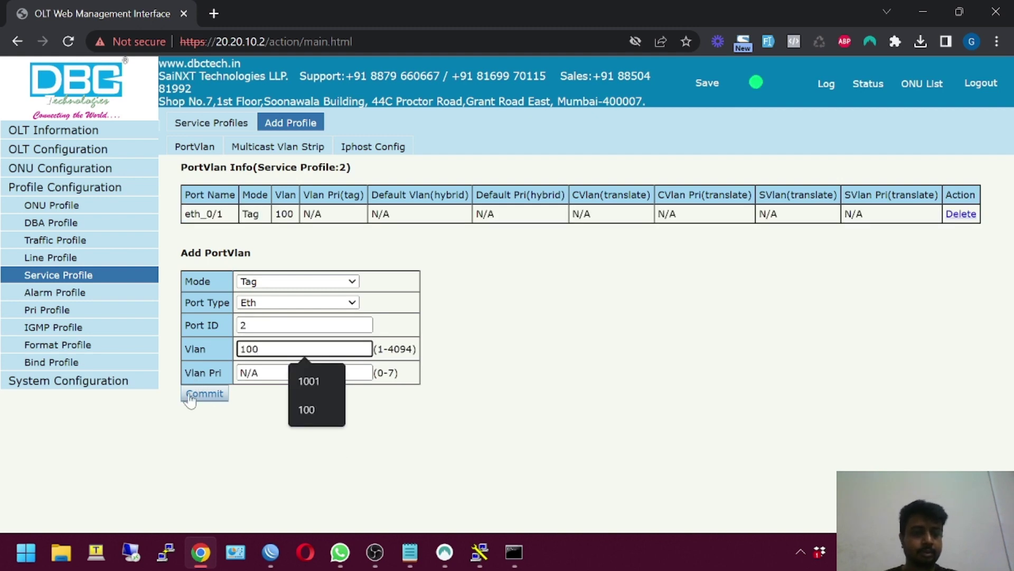
{"action": "left_click", "coordinate": [189, 396]}
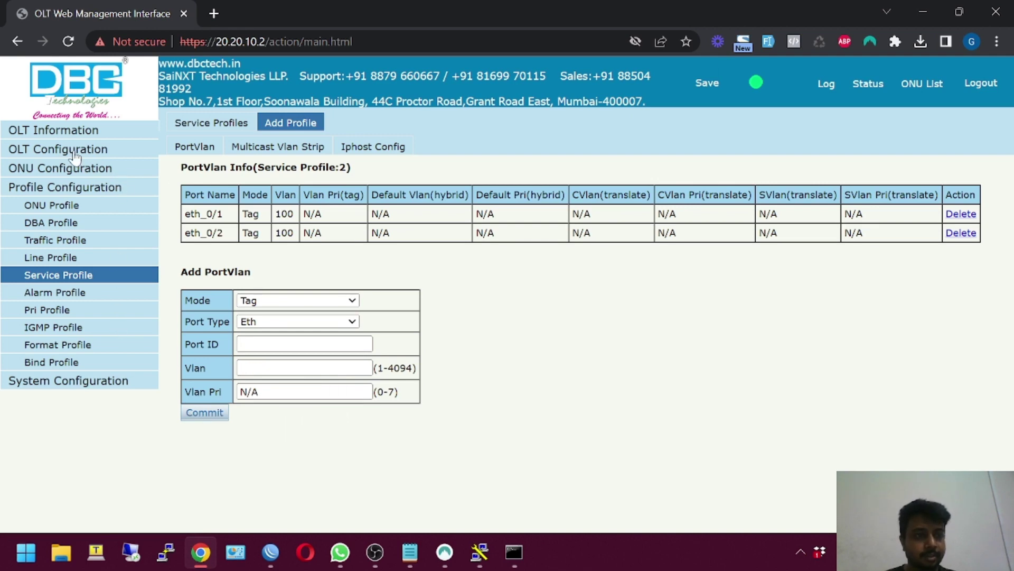
Disable ONU auto-learn on PON1 and PON2
{"action": "left_click", "coordinate": [919, 82]}
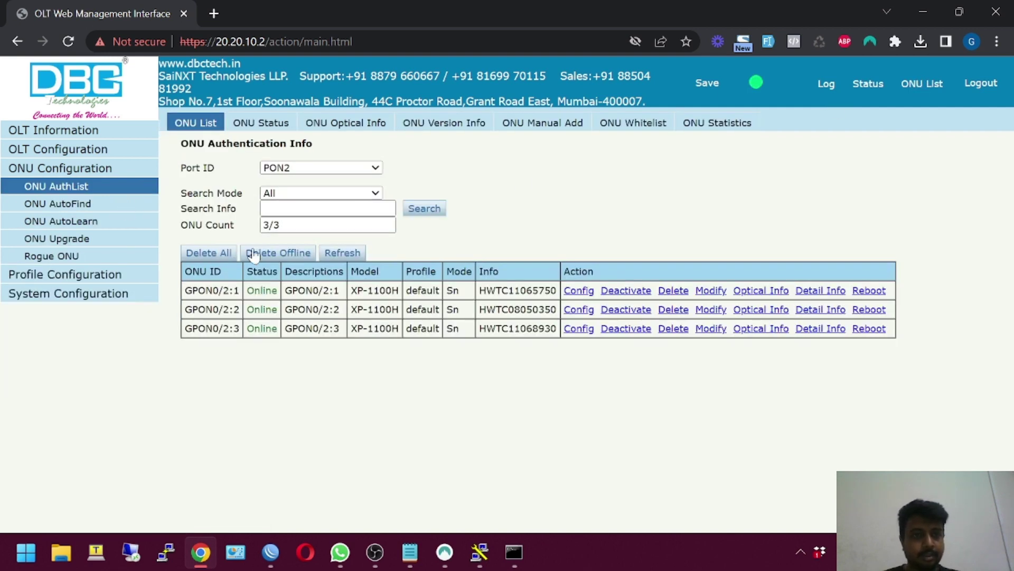
{"action": "left_click", "coordinate": [339, 252]}
{"action": "left_click", "coordinate": [59, 221]}
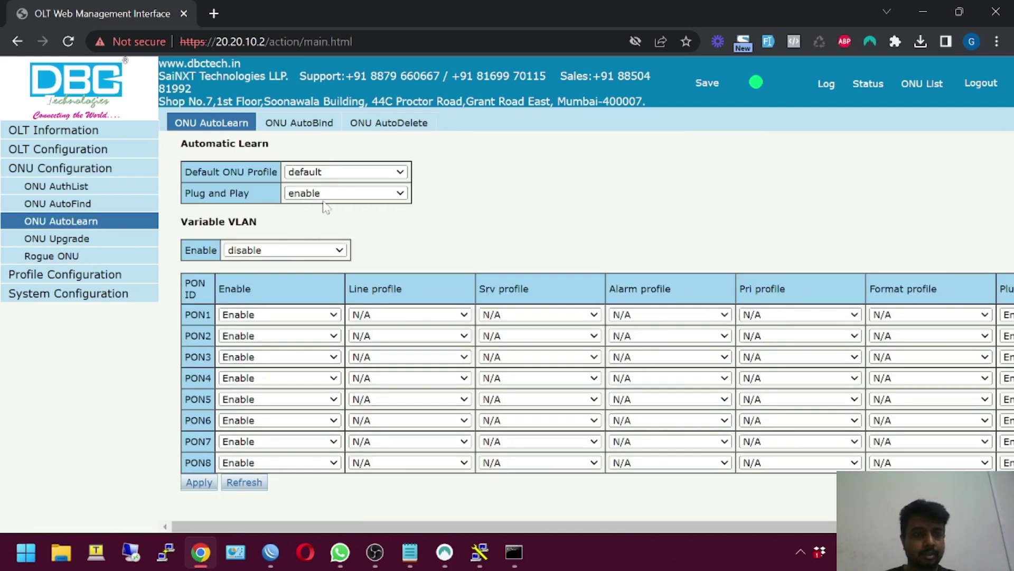
{"action": "left_click", "coordinate": [238, 332]}
{"action": "left_click", "coordinate": [257, 358]}
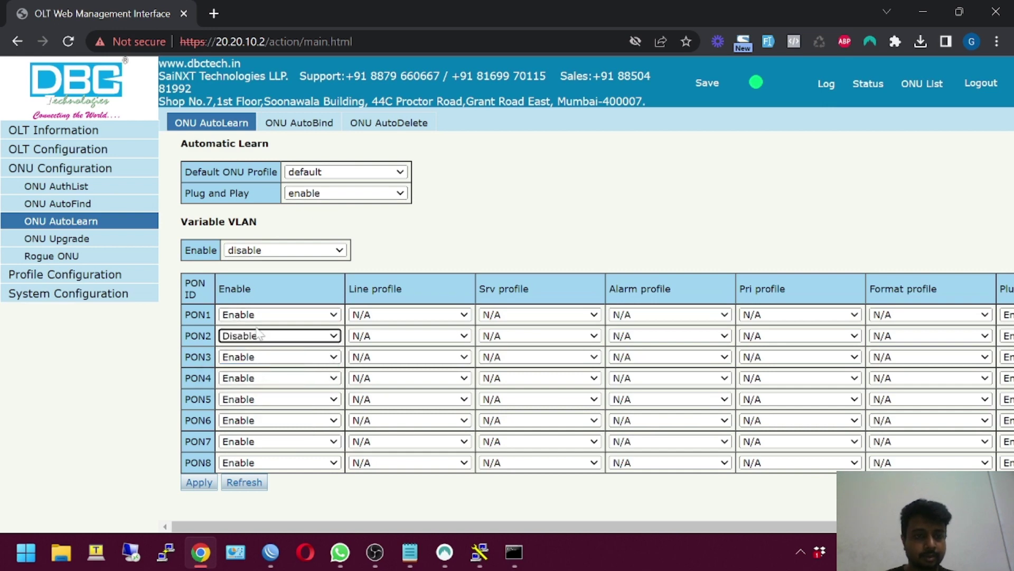
{"action": "left_click", "coordinate": [257, 314]}
{"action": "left_click", "coordinate": [259, 341]}
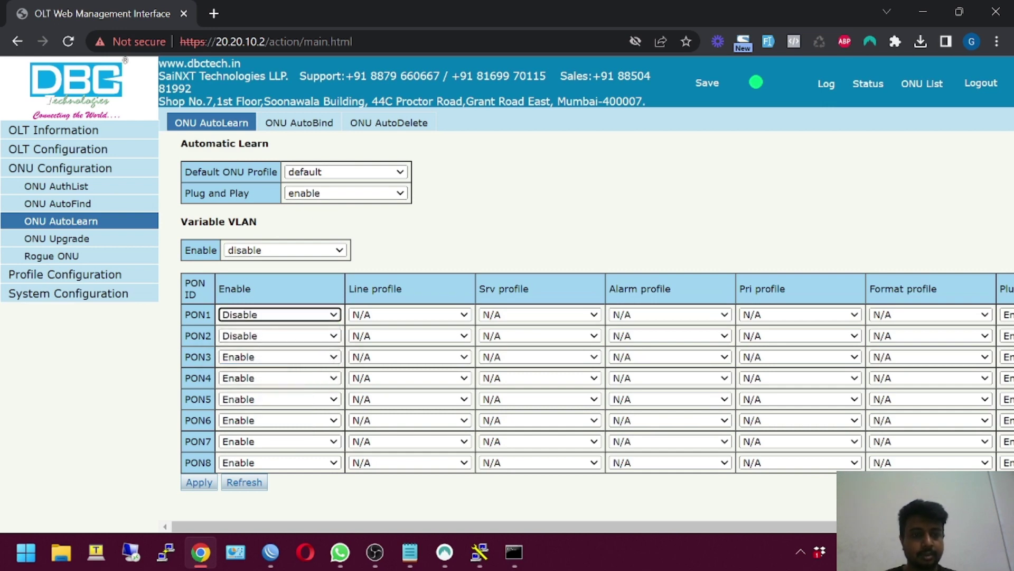
{"action": "left_click", "coordinate": [191, 484]}
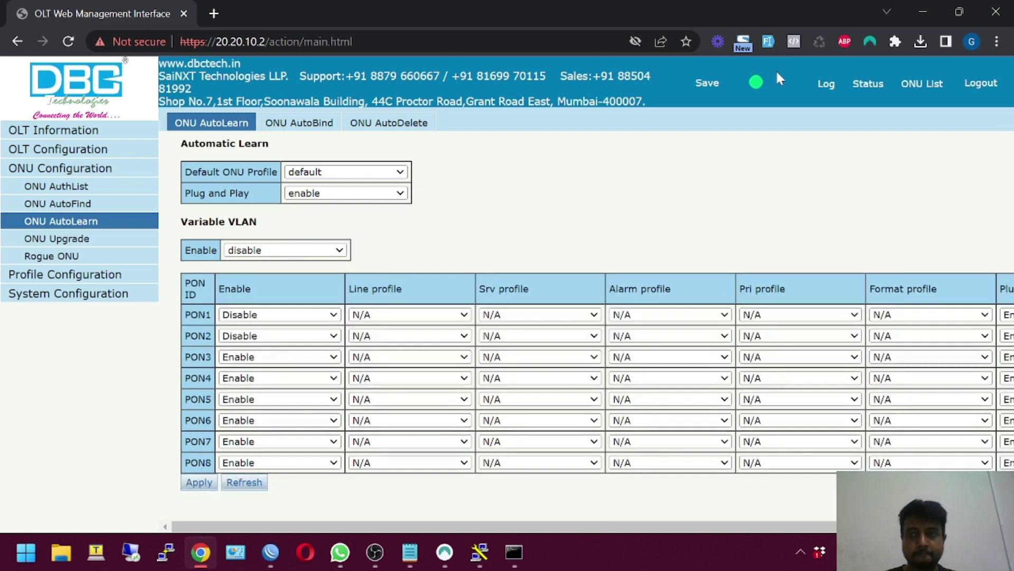
Delete all authorised ONUs, then go to the OLT VLAN table
{"action": "left_click", "coordinate": [922, 83]}
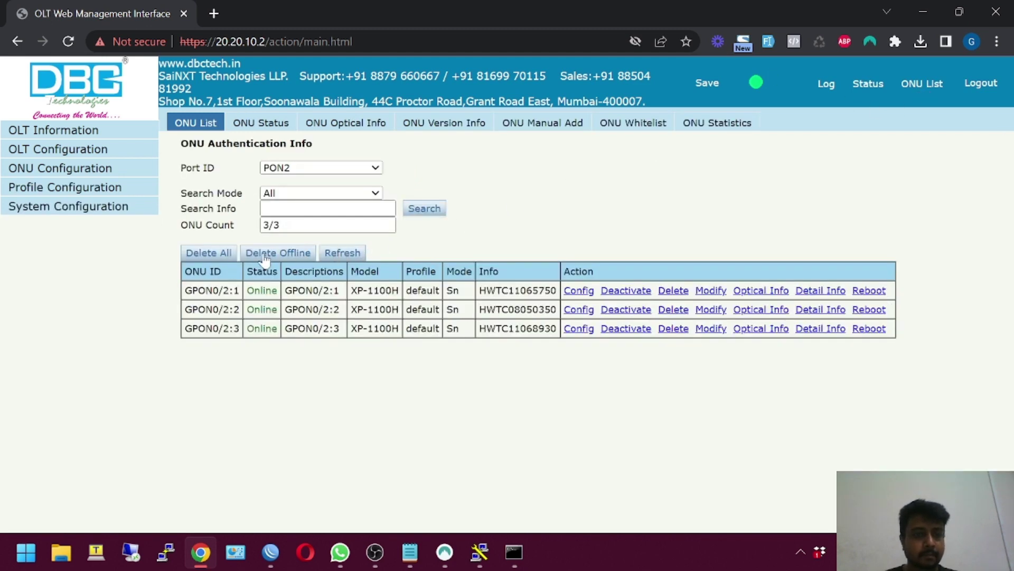
{"action": "left_click", "coordinate": [224, 255]}
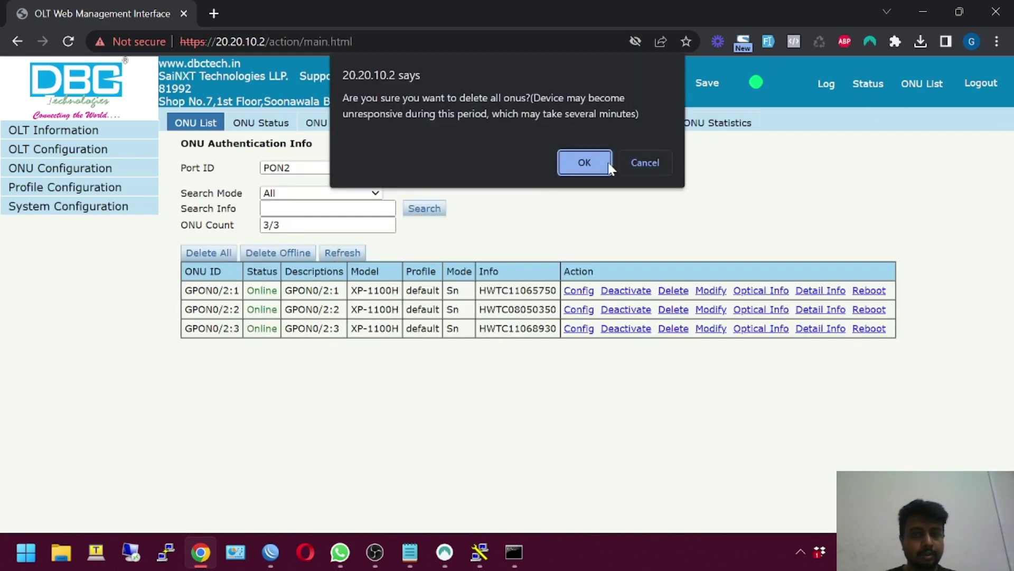
{"action": "left_click", "coordinate": [608, 162]}
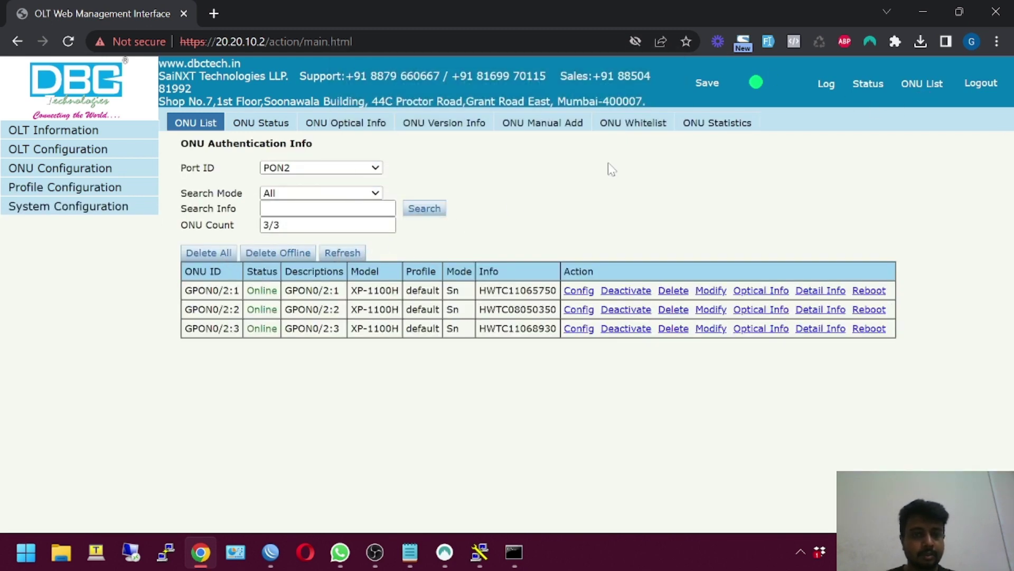
{"action": "left_click", "coordinate": [79, 150]}
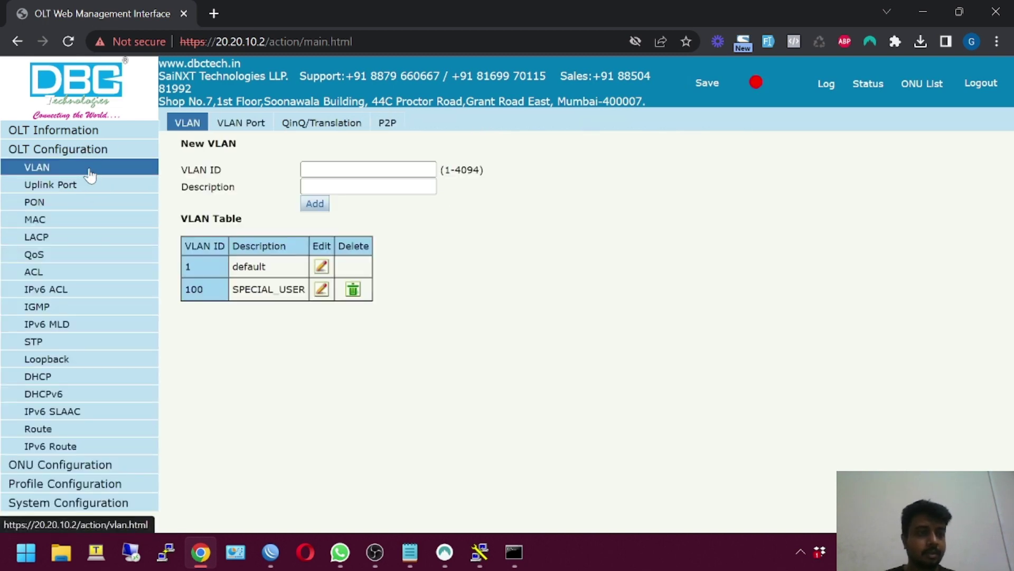
Search ONU AutoFind for ONUs discovered on PON2
{"action": "left_click", "coordinate": [59, 151]}
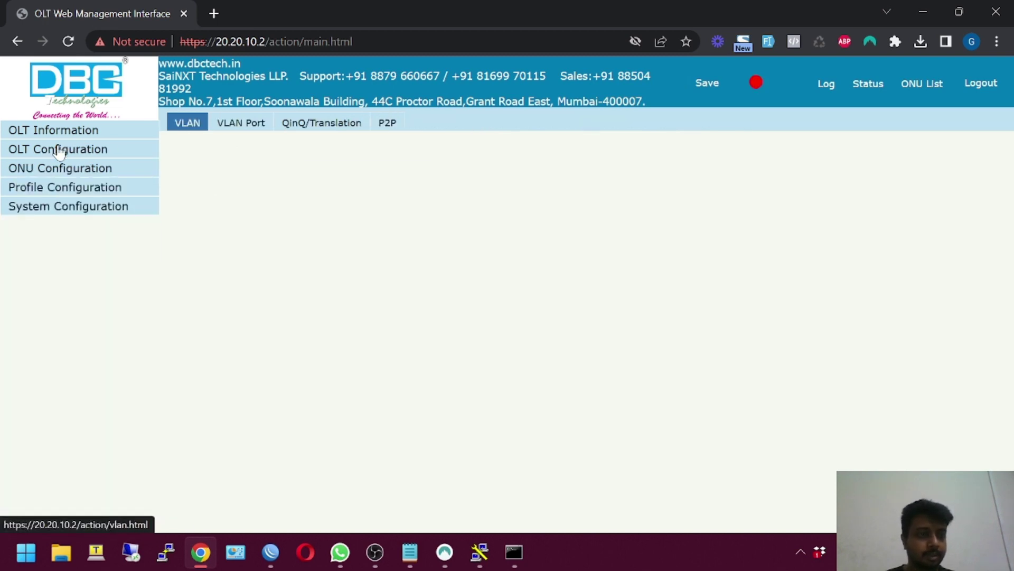
{"action": "left_click", "coordinate": [48, 169]}
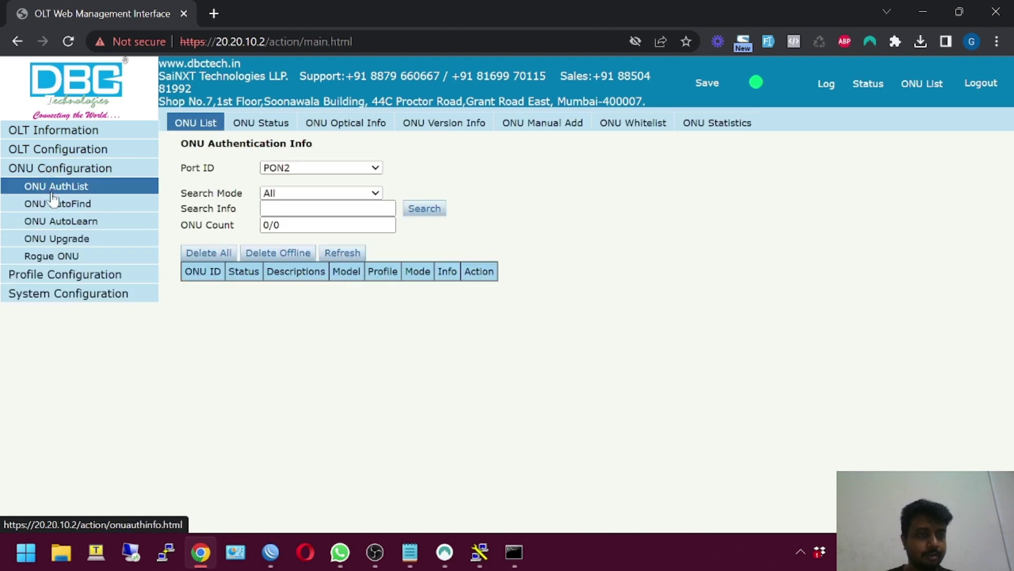
{"action": "left_click", "coordinate": [69, 207]}
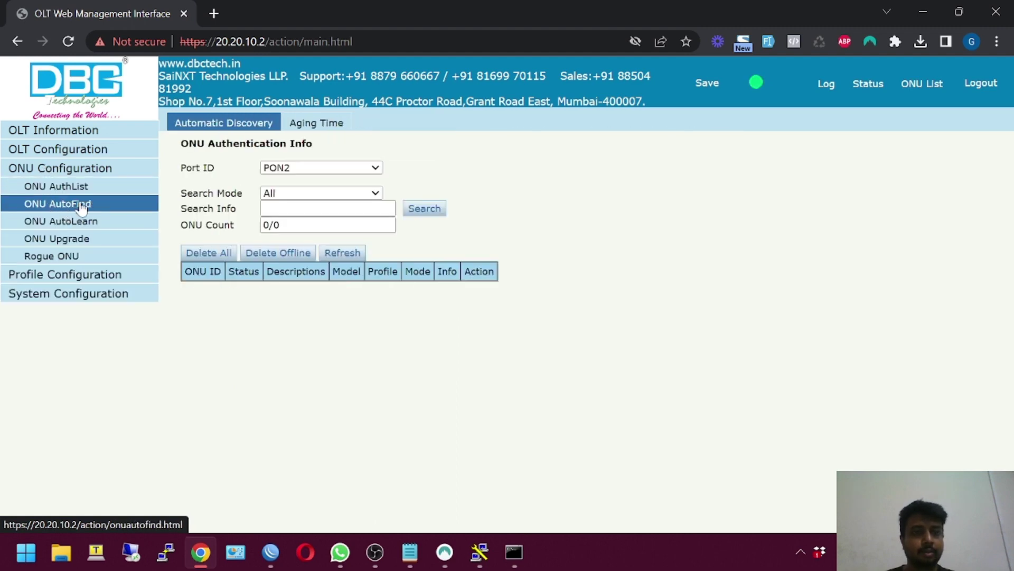
{"action": "left_click", "coordinate": [365, 168]}
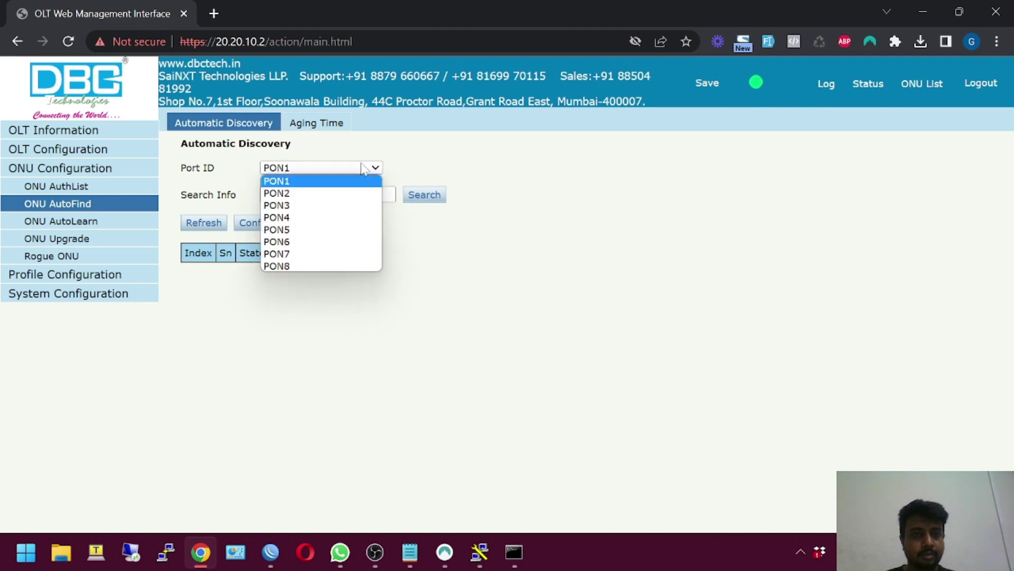
{"action": "left_click", "coordinate": [330, 192]}
{"action": "left_click", "coordinate": [431, 205]}
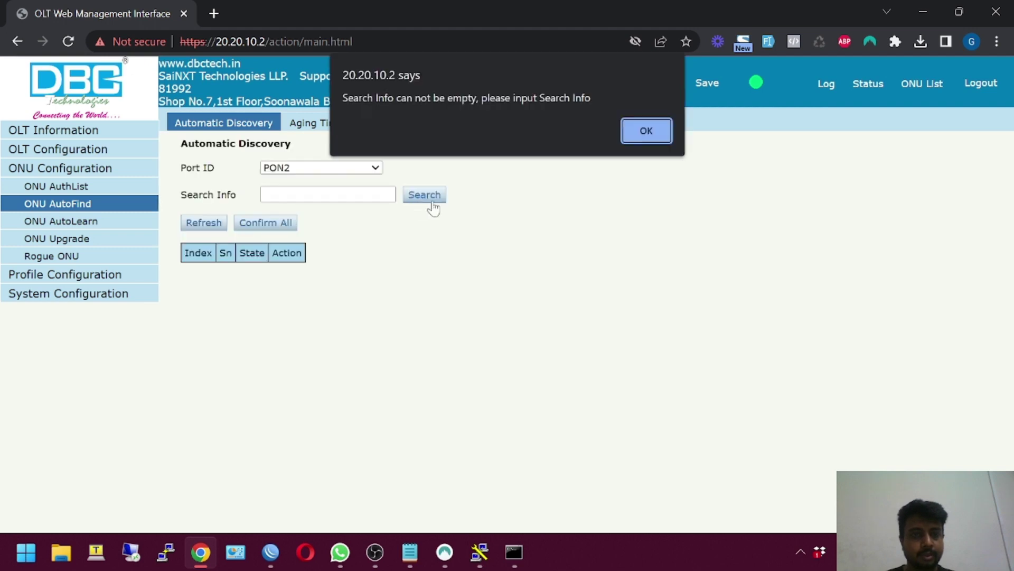
{"action": "left_click", "coordinate": [657, 137]}
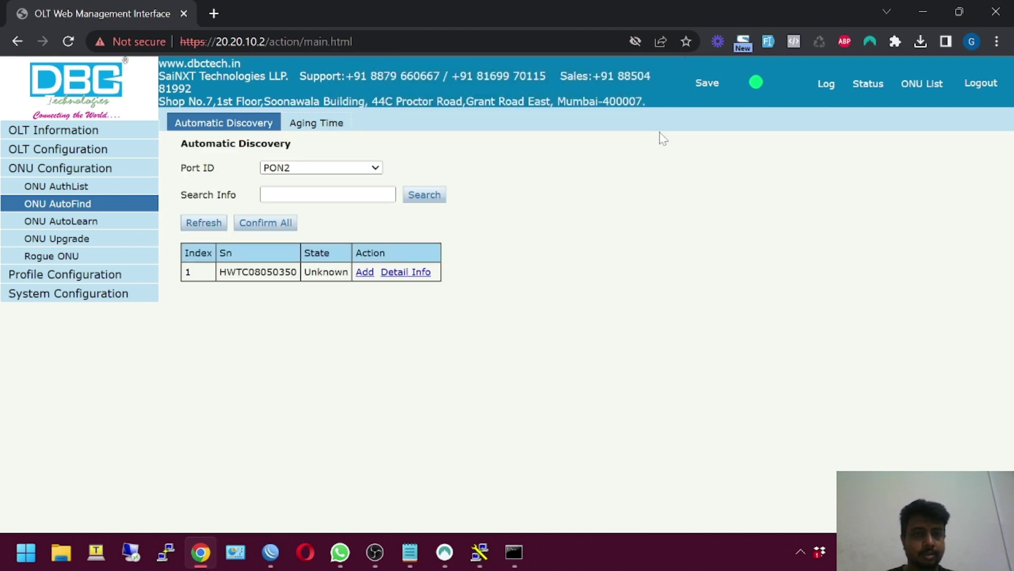
Authorize the discovered ONU as GPON0/2:1 with the default ONU profile
{"action": "left_click", "coordinate": [365, 273]}
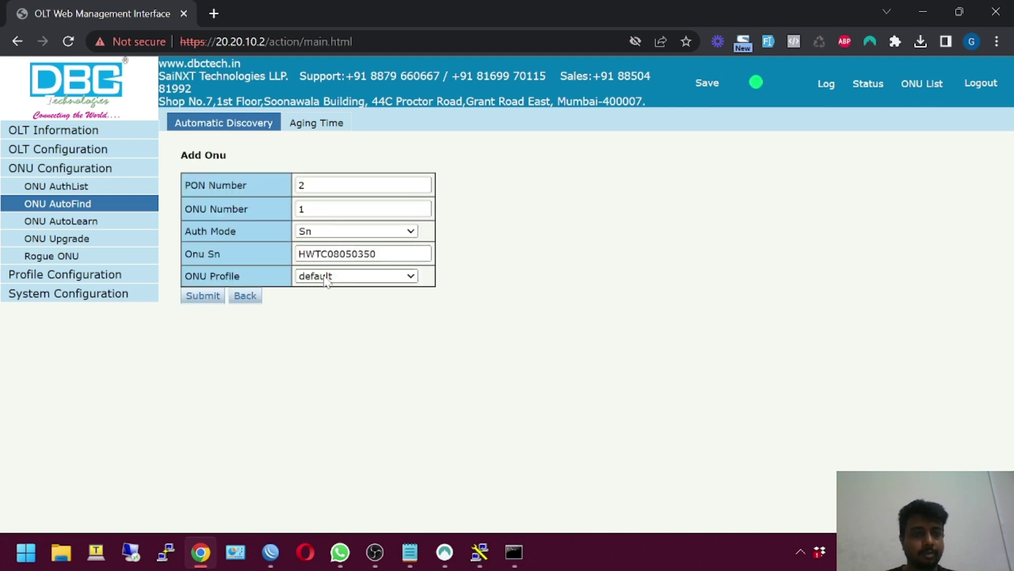
{"action": "left_click", "coordinate": [328, 277]}
{"action": "left_click", "coordinate": [349, 288]}
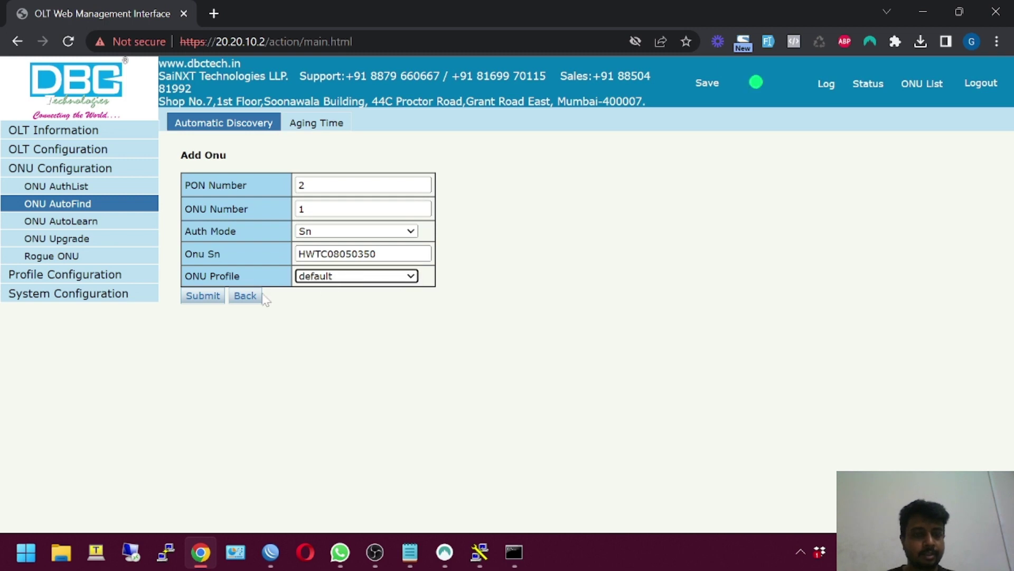
{"action": "left_click", "coordinate": [203, 296]}
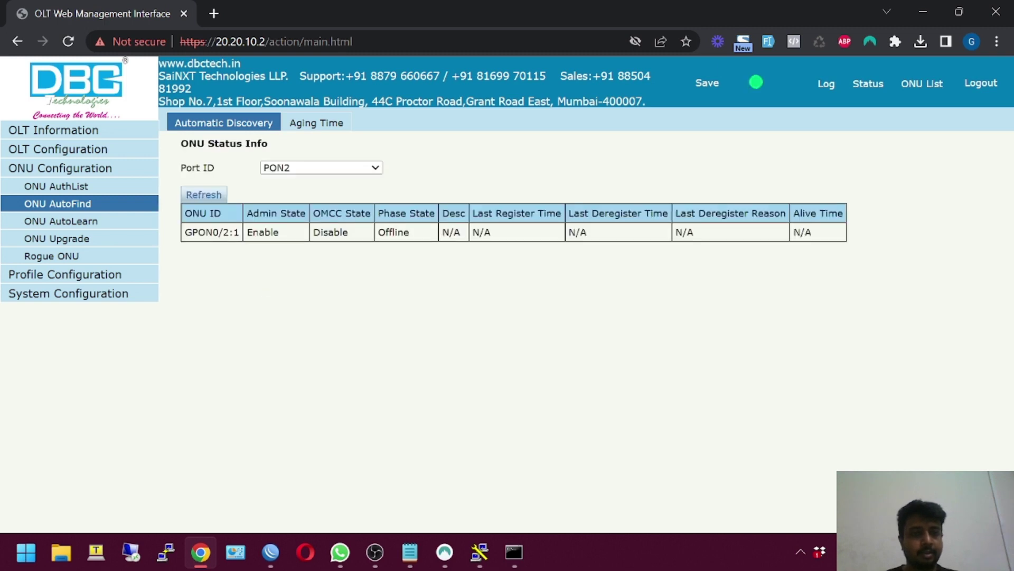
{"action": "left_click_drag", "start_coordinate": [205, 232], "coordinate": [955, 256]}
{"action": "left_click", "coordinate": [869, 245]}
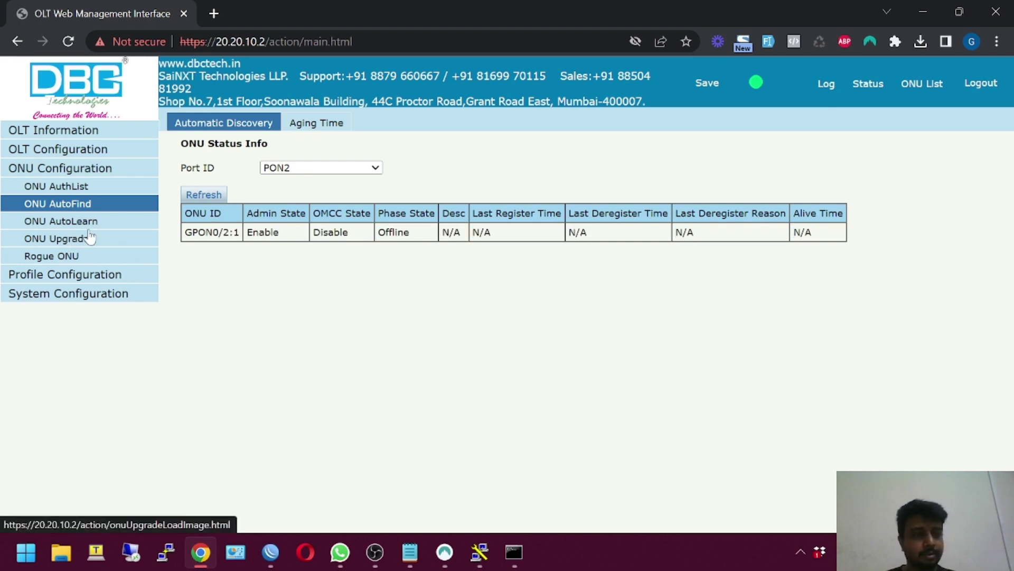
Give ONU GPON0/2:1 a T-CONT named '1' using the MaxBW DBA profile
{"action": "left_click", "coordinate": [922, 95]}
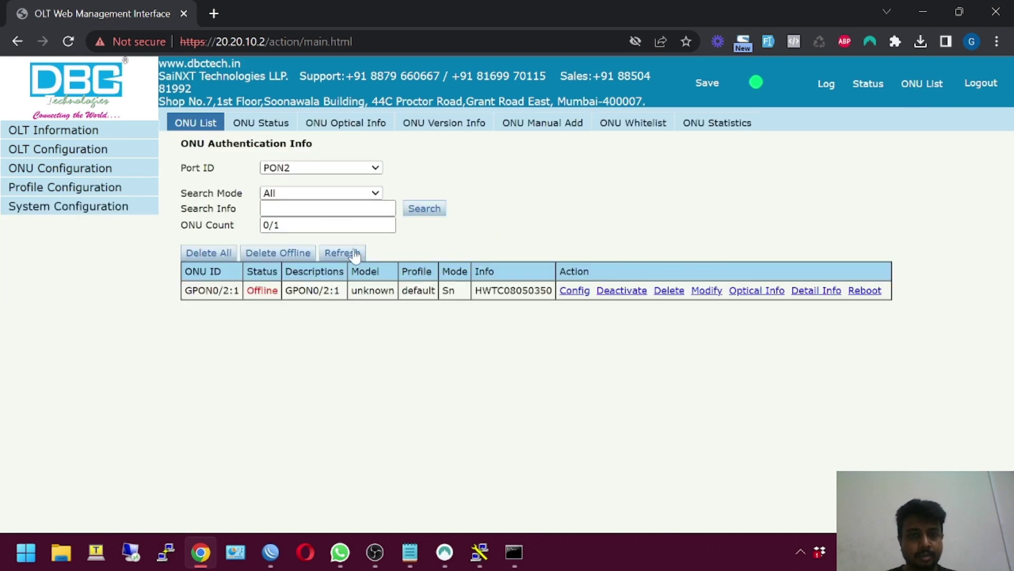
{"action": "left_click", "coordinate": [575, 291]}
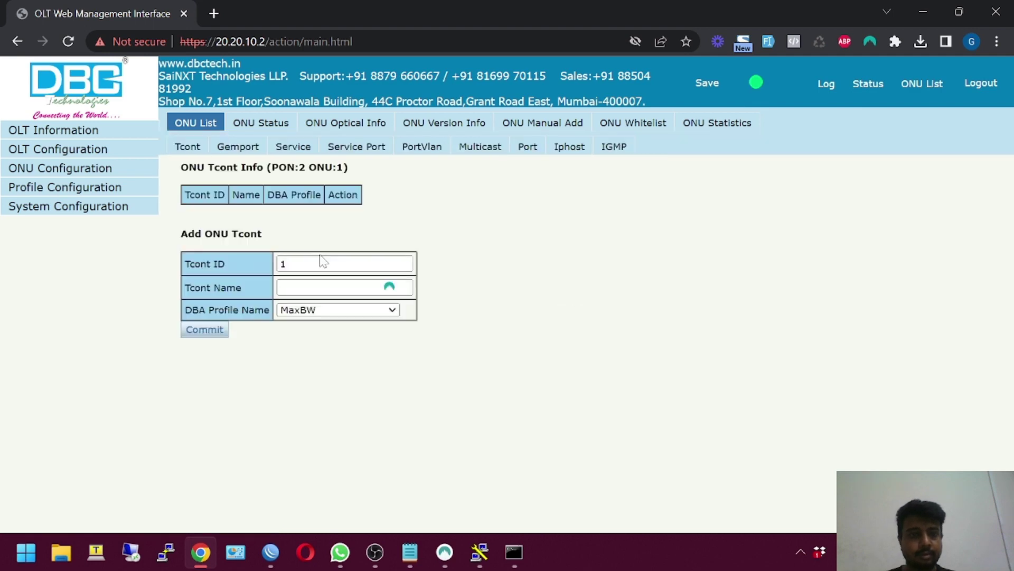
{"action": "left_click", "coordinate": [309, 285]}
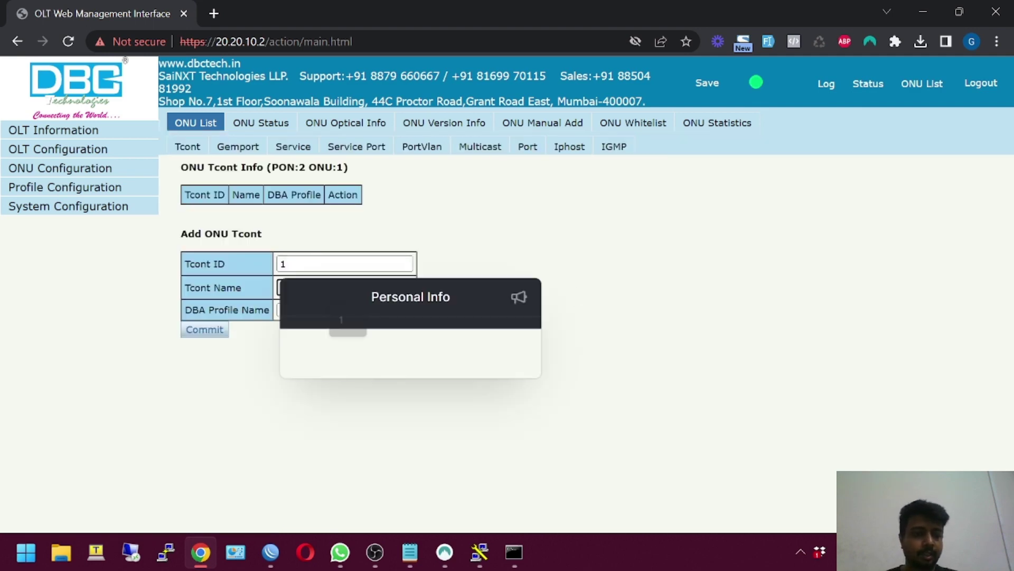
{"action": "type", "text": "1"}
{"action": "left_click", "coordinate": [205, 329]}
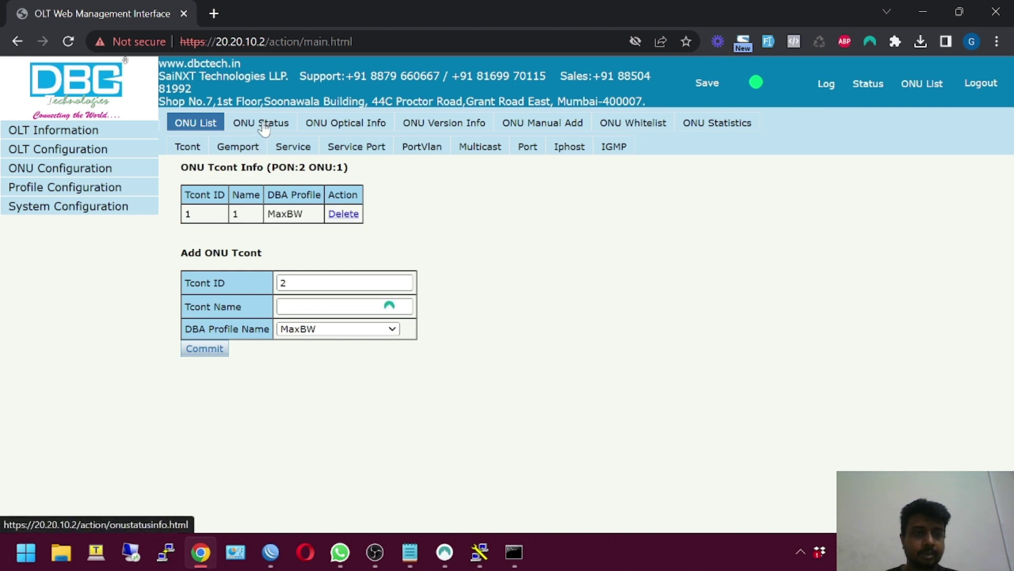
Add gemport 1 on T-CONT 1 for this ONU
{"action": "left_click", "coordinate": [248, 150]}
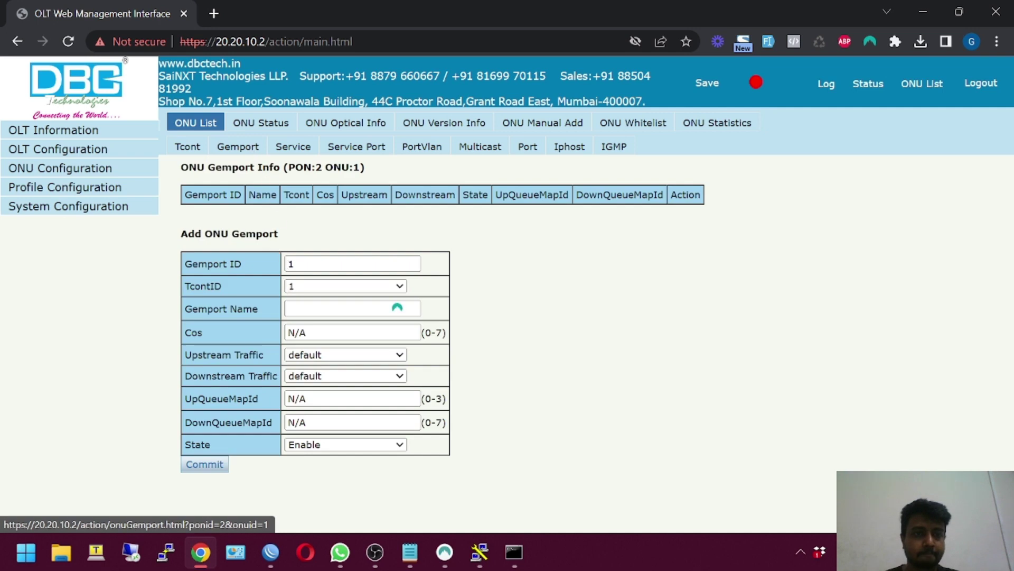
{"action": "left_click", "coordinate": [293, 311]}
{"action": "type", "text": "1"}
{"action": "left_click", "coordinate": [208, 469]}
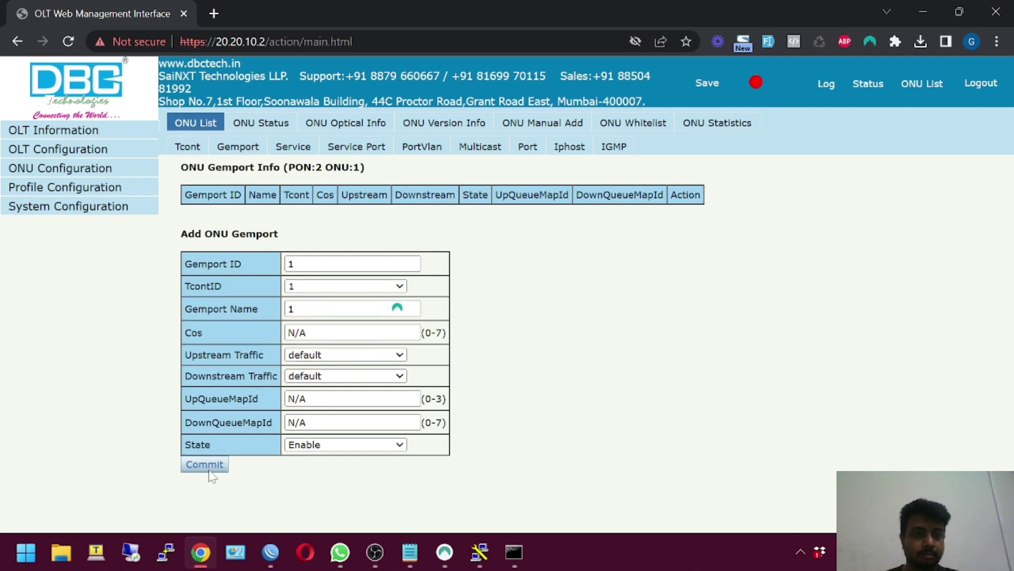
Add service ser_1 tagging VLAN 100 over gemport 1
{"action": "left_click", "coordinate": [284, 153]}
{"action": "left_click", "coordinate": [317, 330]}
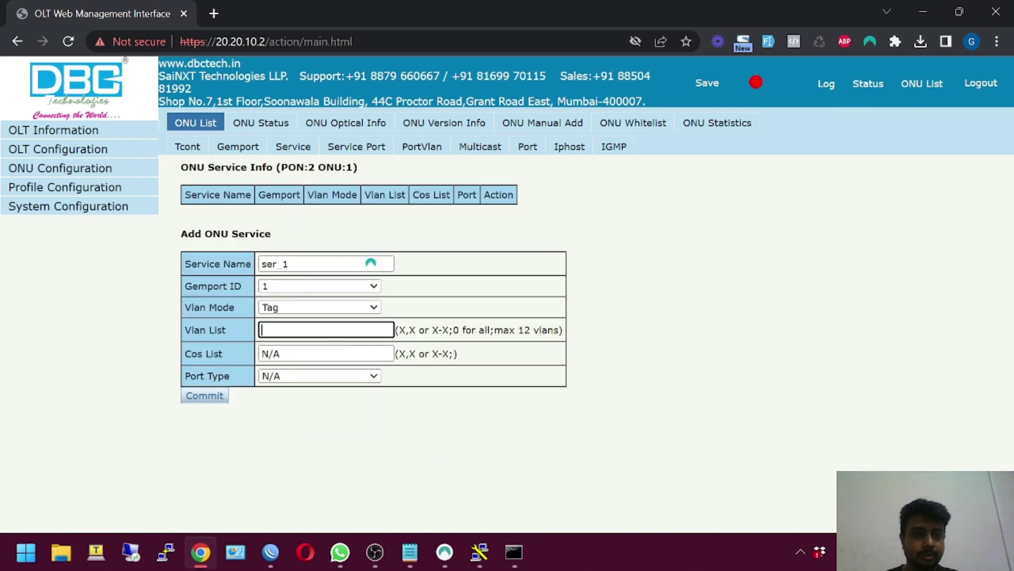
{"action": "type", "text": "100"}
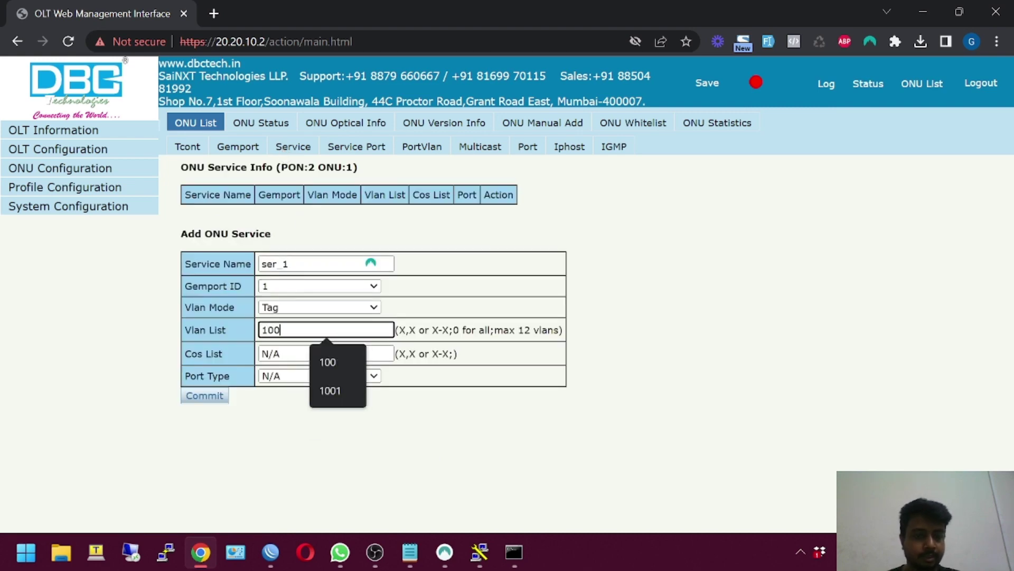
{"action": "left_click", "coordinate": [220, 400]}
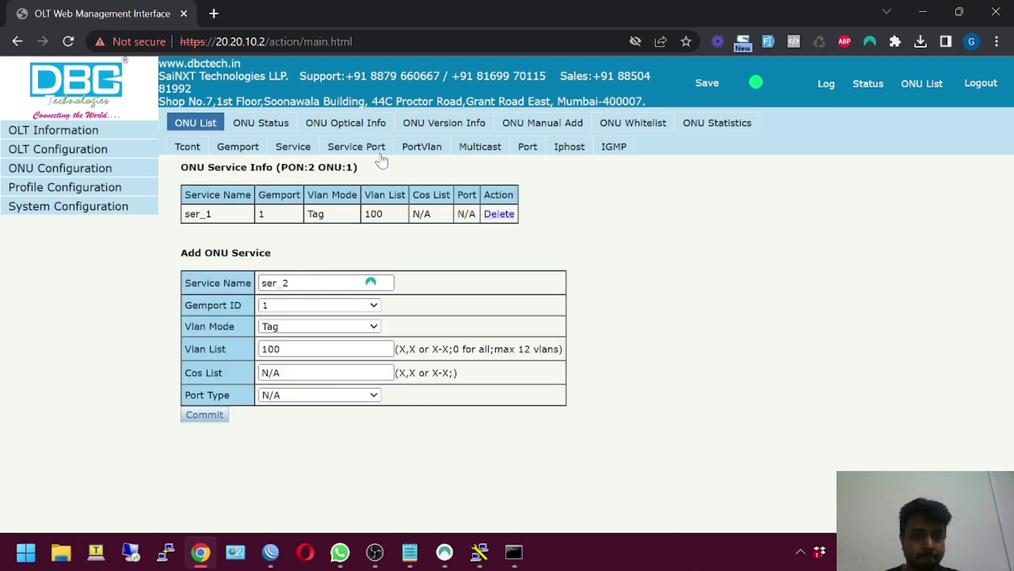
Try adding service ser_2 with VLAN 0; it is rejected as the gemport is used
{"action": "left_click", "coordinate": [267, 349]}
{"action": "left_click_drag", "start_coordinate": [267, 349], "coordinate": [258, 350]}
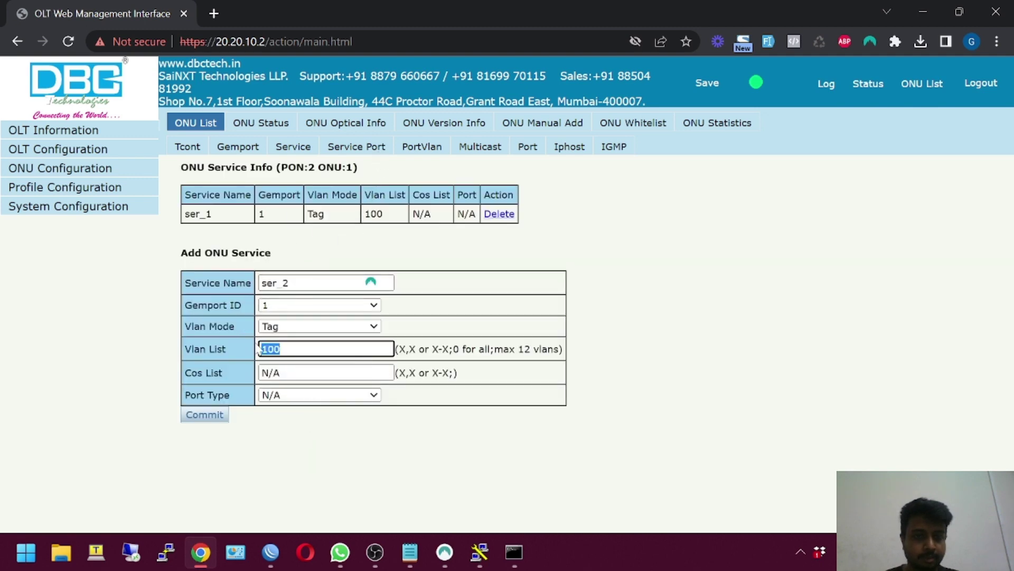
{"action": "type", "text": "0"}
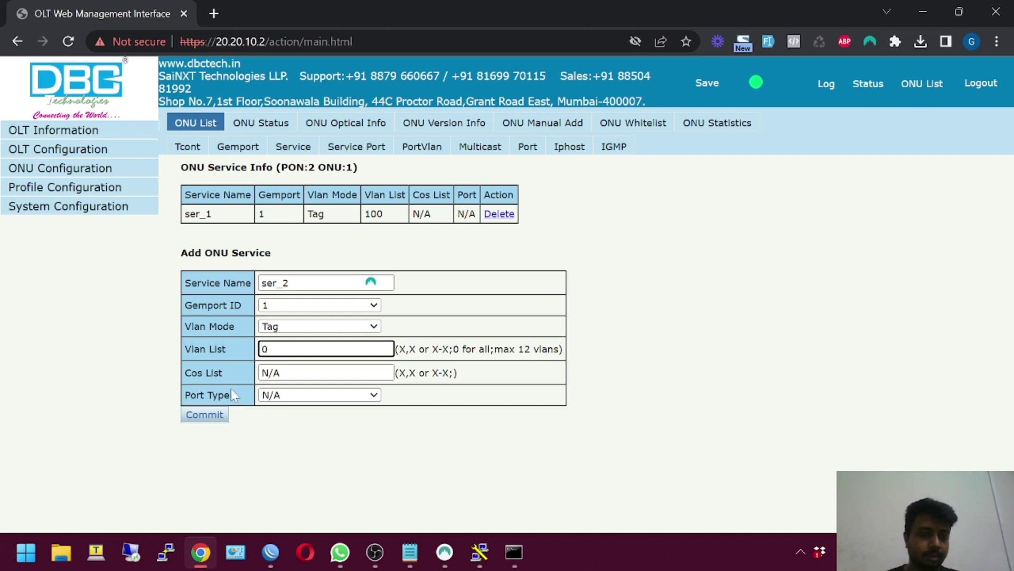
{"action": "left_click", "coordinate": [219, 413]}
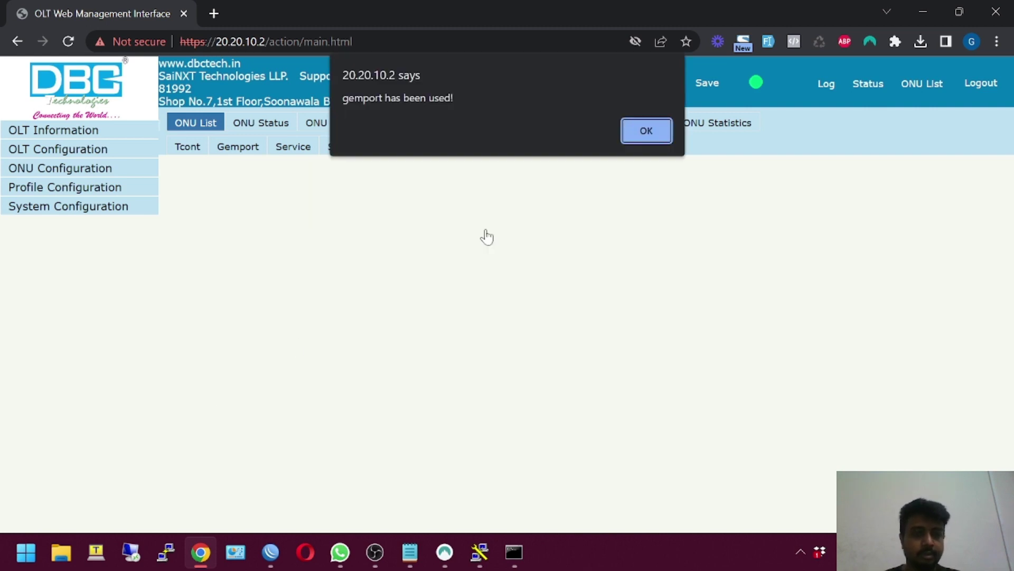
{"action": "left_click", "coordinate": [645, 129]}
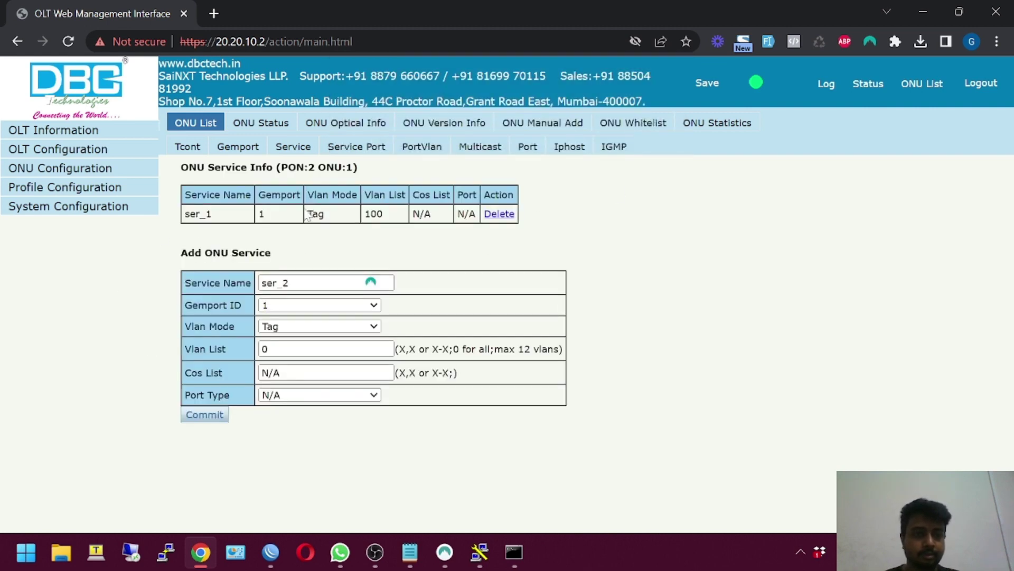
Add a service port mapping user VLAN 100 to VLAN 100
{"action": "left_click", "coordinate": [341, 152]}
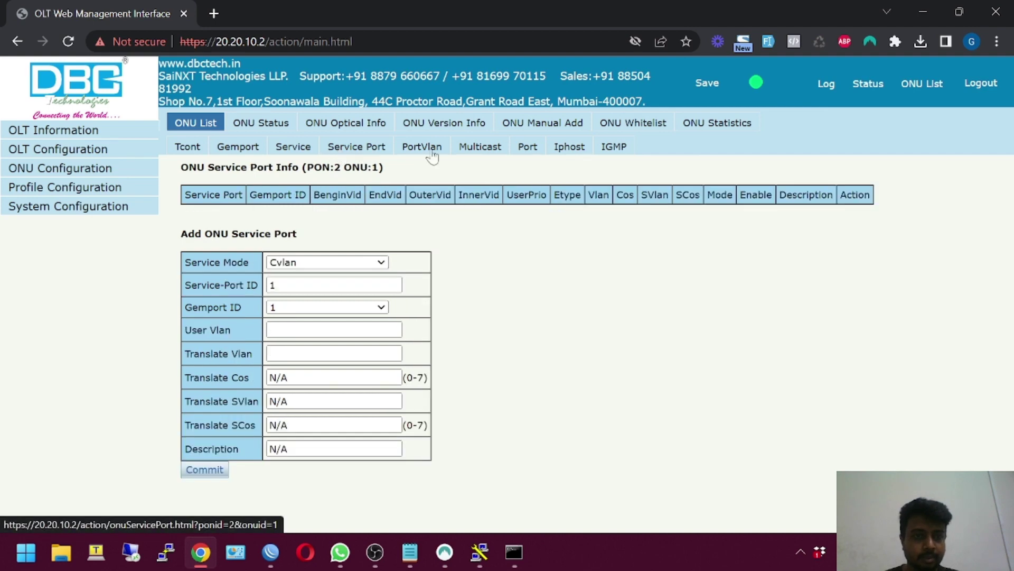
{"action": "left_click", "coordinate": [335, 329]}
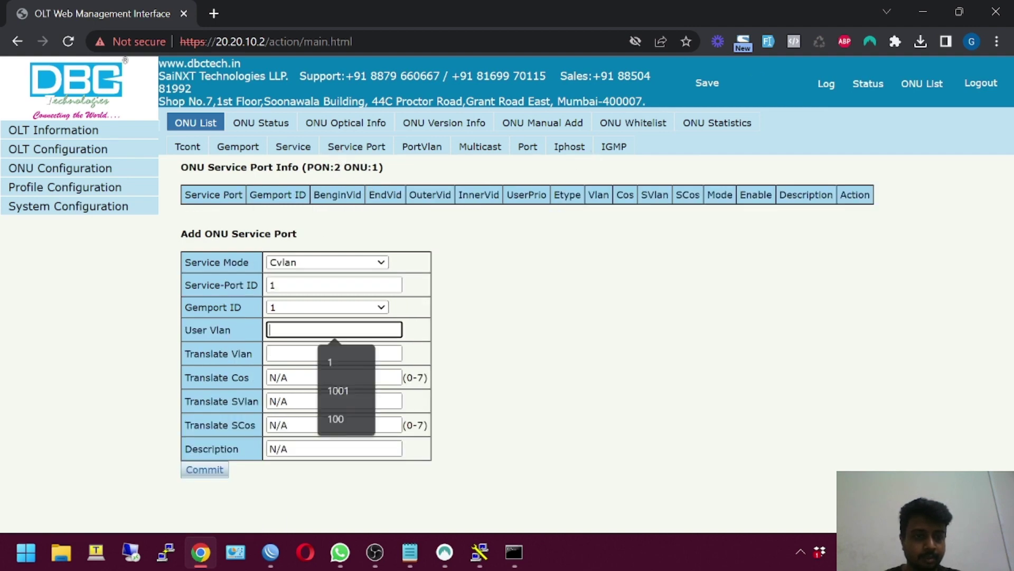
{"action": "type", "text": "100"}
{"action": "key", "text": "Tab"}
{"action": "type", "text": "1000"}
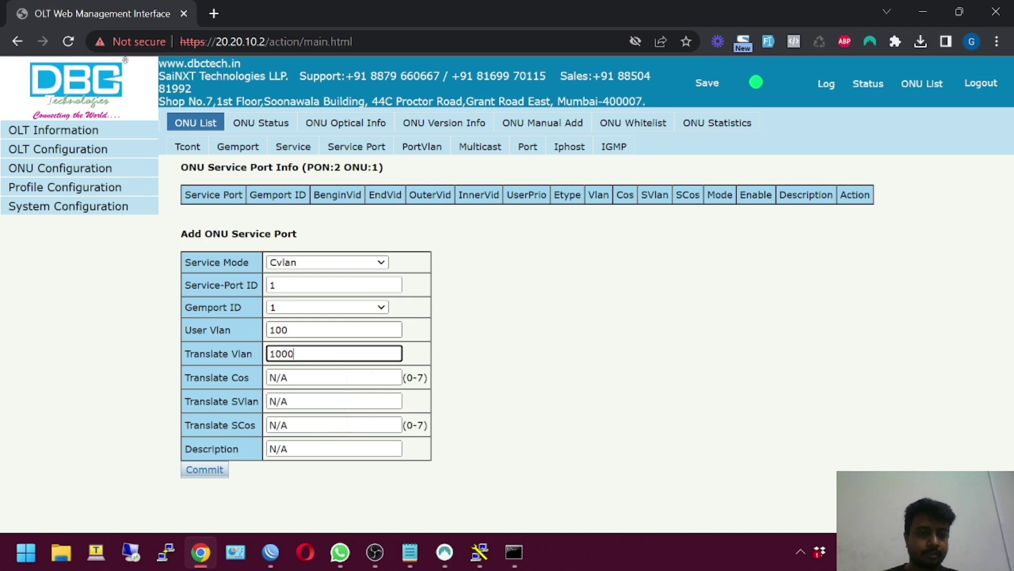
{"action": "left_click", "coordinate": [202, 470]}
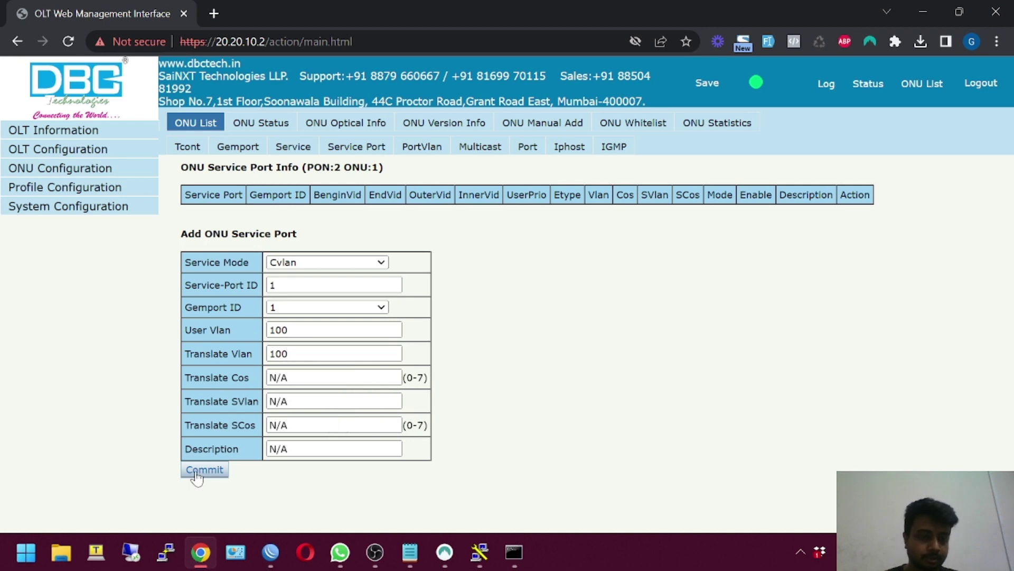
Add a port VLAN rule tagging eth_0/1 with VLAN 100
{"action": "left_click", "coordinate": [421, 146]}
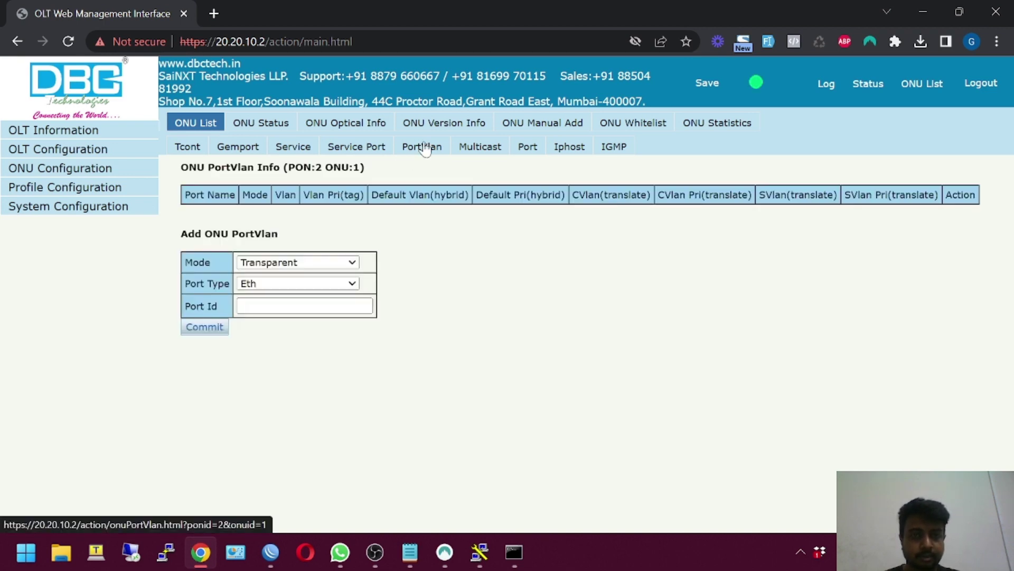
{"action": "left_click", "coordinate": [296, 306]}
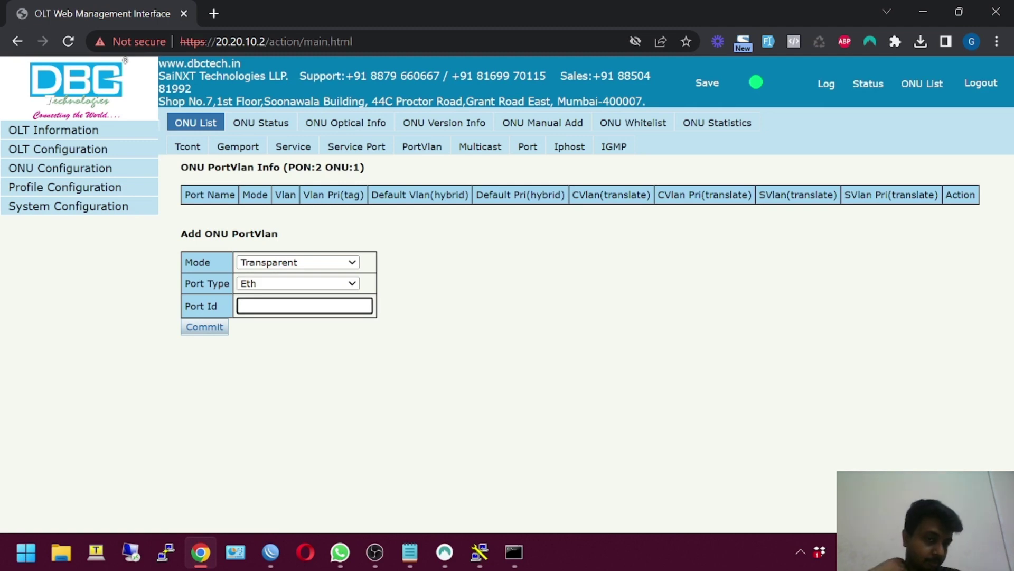
{"action": "left_click", "coordinate": [296, 262]}
{"action": "left_click", "coordinate": [278, 299]}
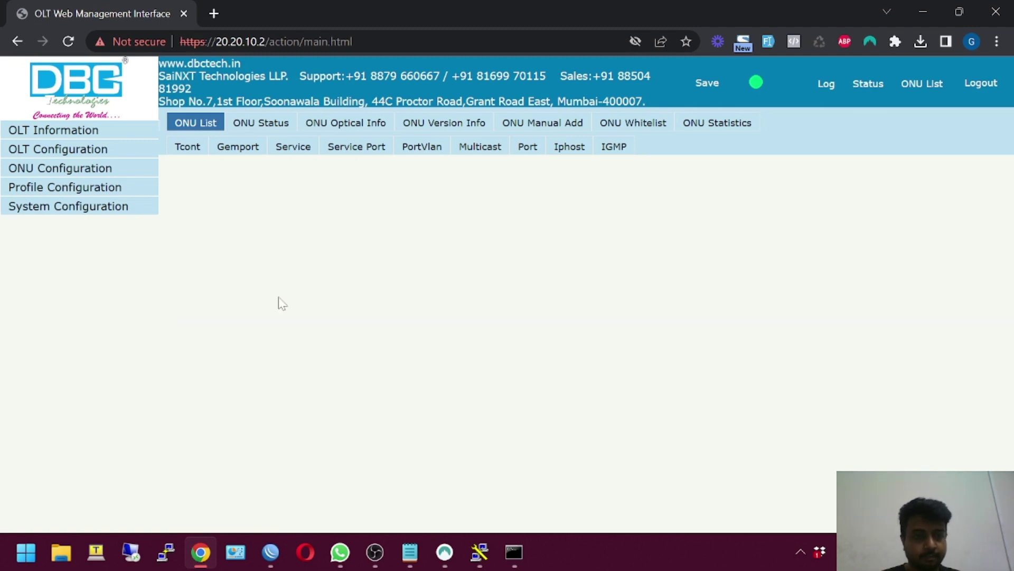
{"action": "left_click", "coordinate": [304, 306]}
{"action": "type", "text": "1"}
{"action": "key", "text": "Tab"}
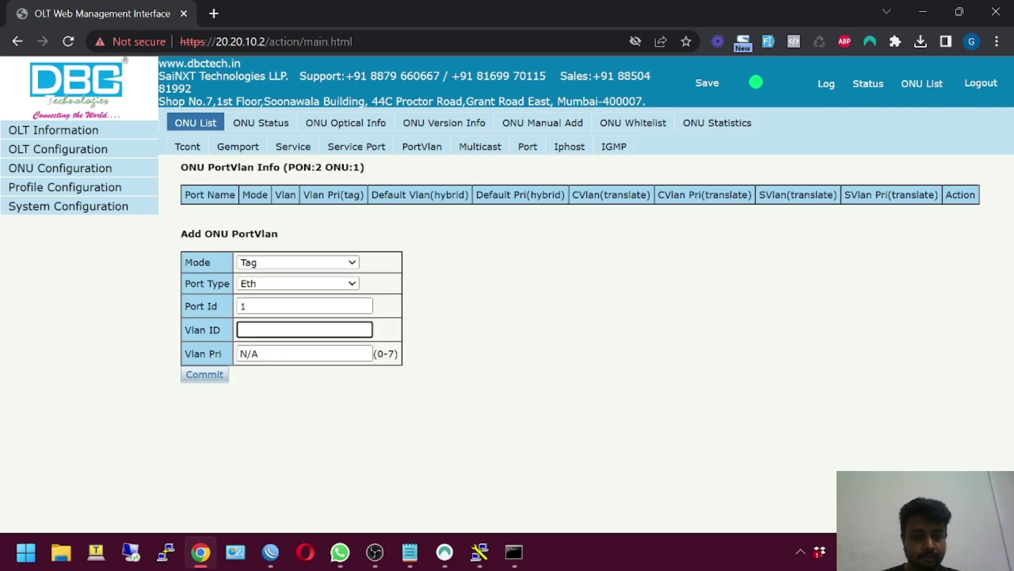
{"action": "left_click", "coordinate": [206, 375]}
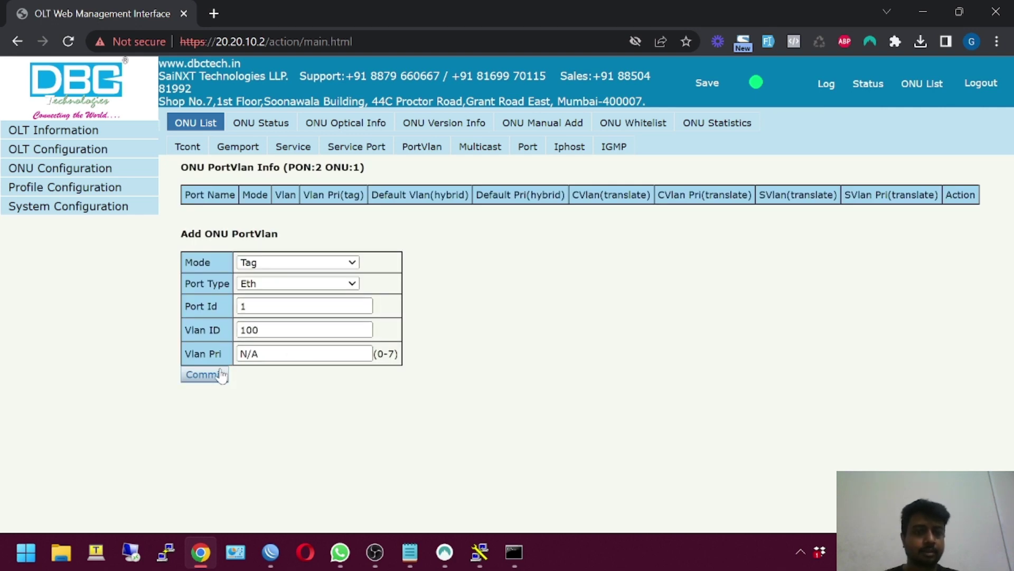
Add a port VLAN rule tagging eth_0/2 with VLAN 100
{"action": "left_click", "coordinate": [304, 325]}
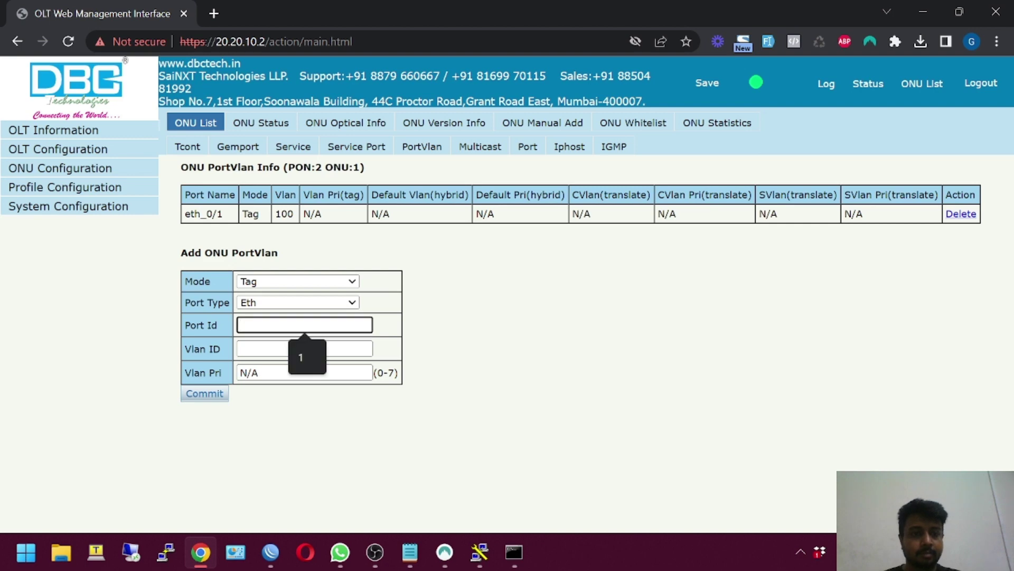
{"action": "type", "text": "2"}
{"action": "key", "text": "Tab"}
{"action": "type", "text": "100"}
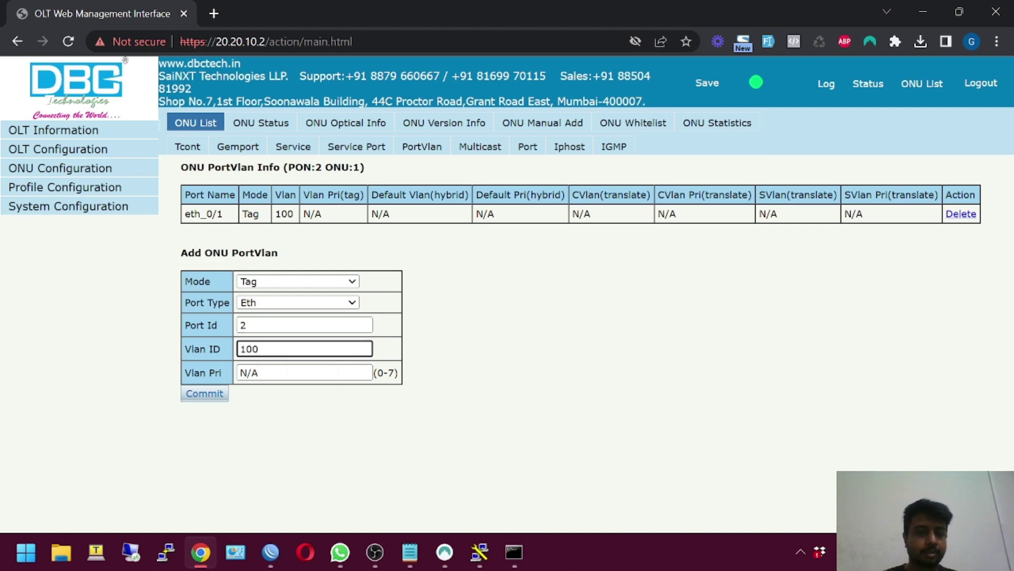
{"action": "left_click", "coordinate": [213, 394]}
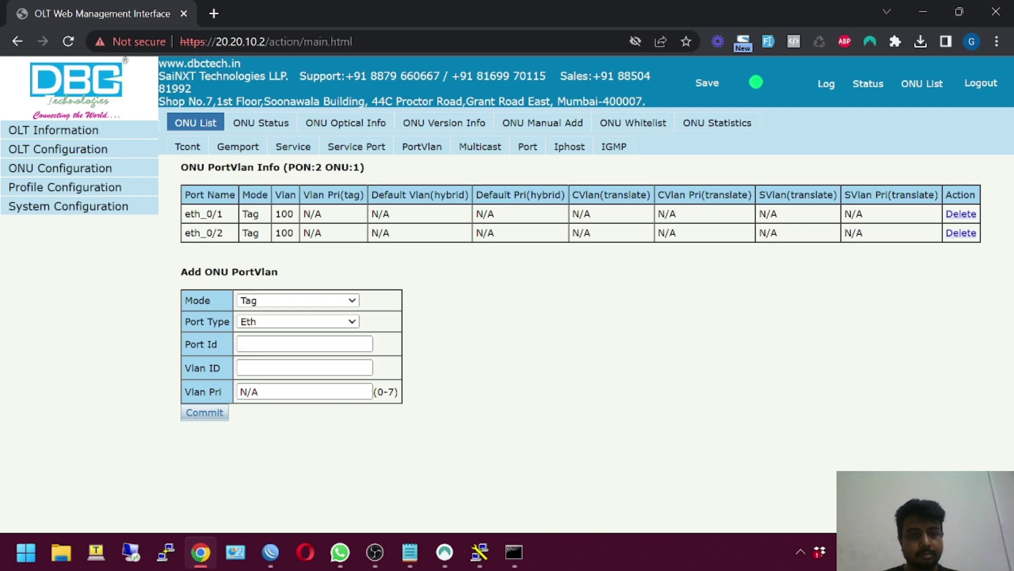
Show the OLT MAC address table filtered to Port ID PON and refresh it
{"action": "left_click", "coordinate": [43, 132]}
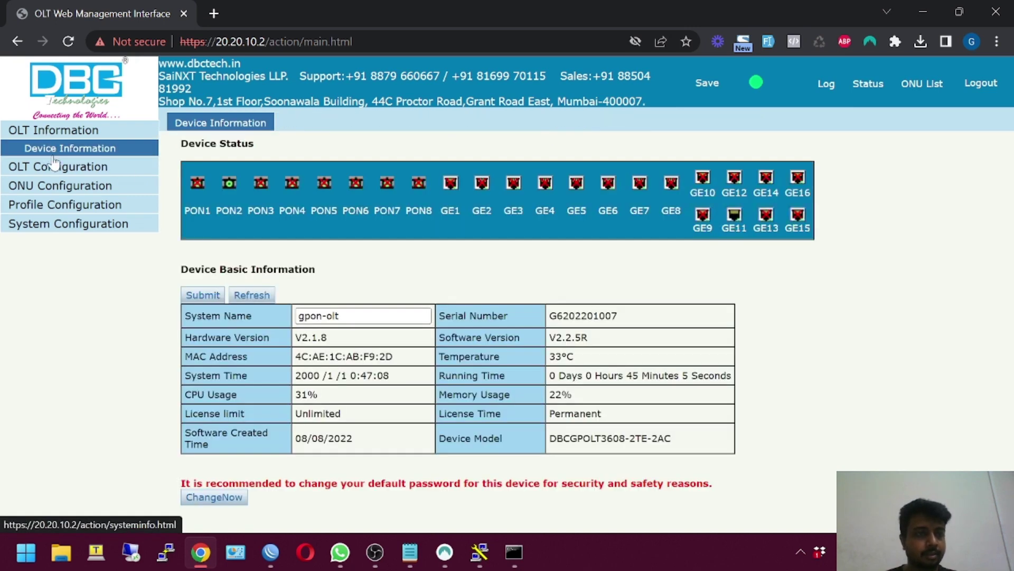
{"action": "left_click", "coordinate": [53, 165]}
{"action": "left_click", "coordinate": [41, 220]}
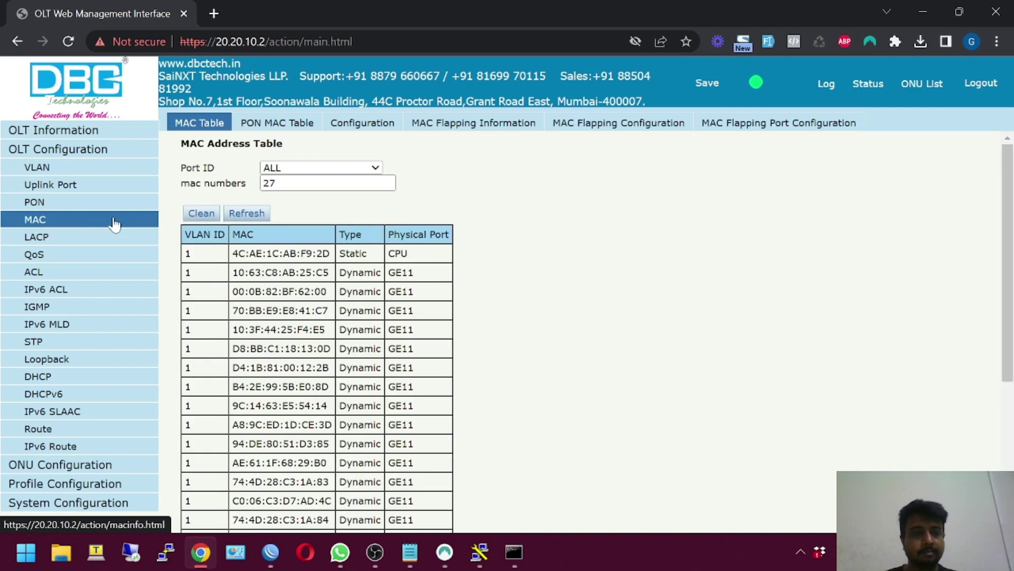
{"action": "scroll", "coordinate": [256, 251], "scroll_direction": "down", "scroll_amount": 3}
{"action": "scroll", "coordinate": [256, 251], "scroll_direction": "up", "scroll_amount": 3}
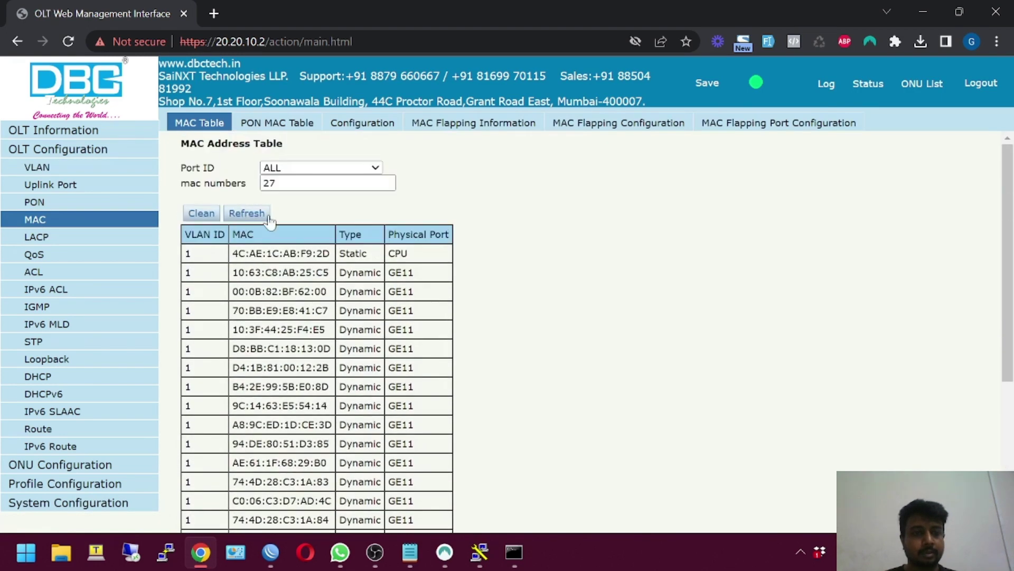
{"action": "left_click", "coordinate": [290, 168]}
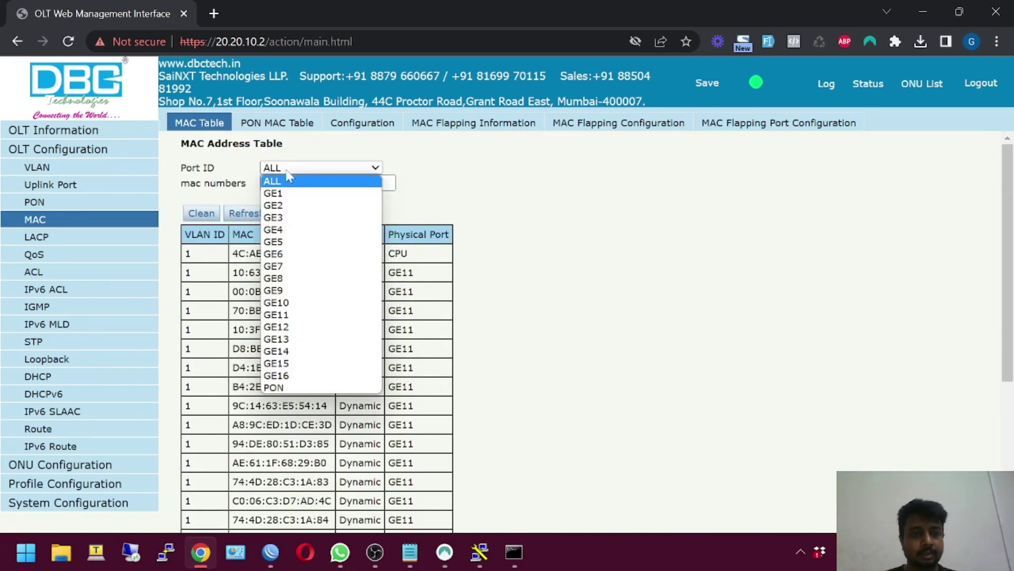
{"action": "left_click", "coordinate": [285, 388]}
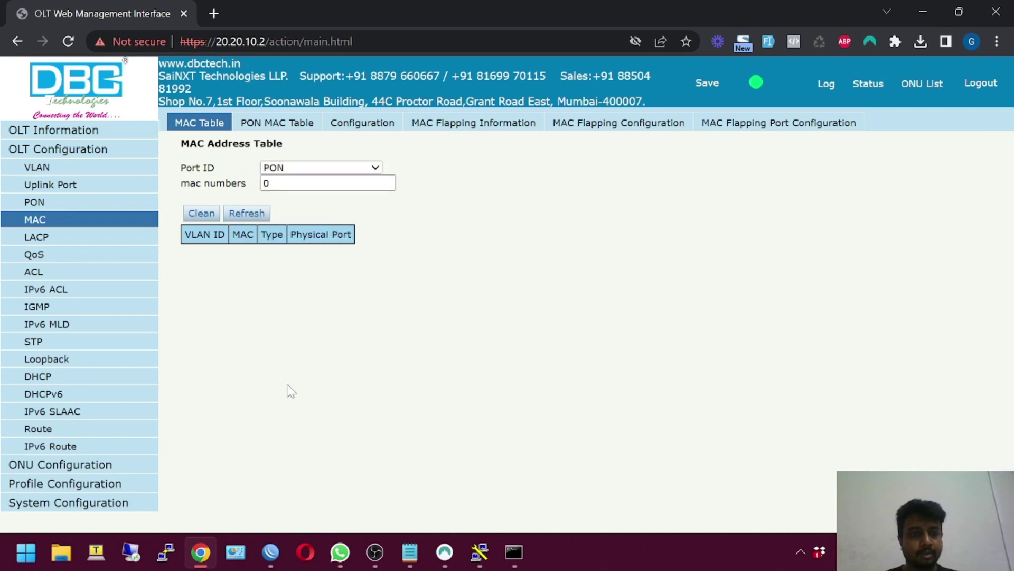
{"action": "left_click", "coordinate": [260, 213]}
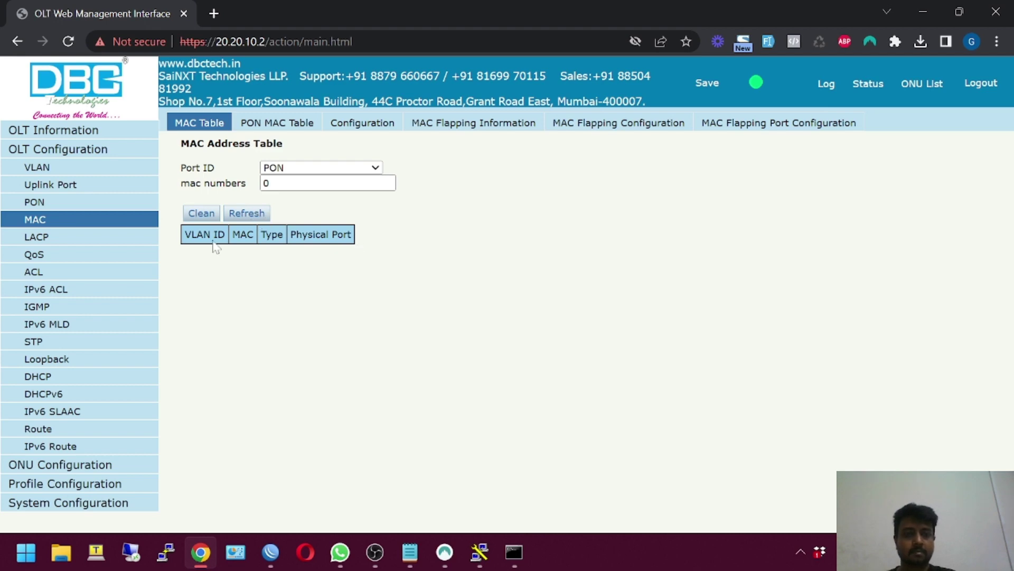
Check the PON optical readings, then review the GPON row in the MAC table
{"action": "left_click", "coordinate": [96, 206]}
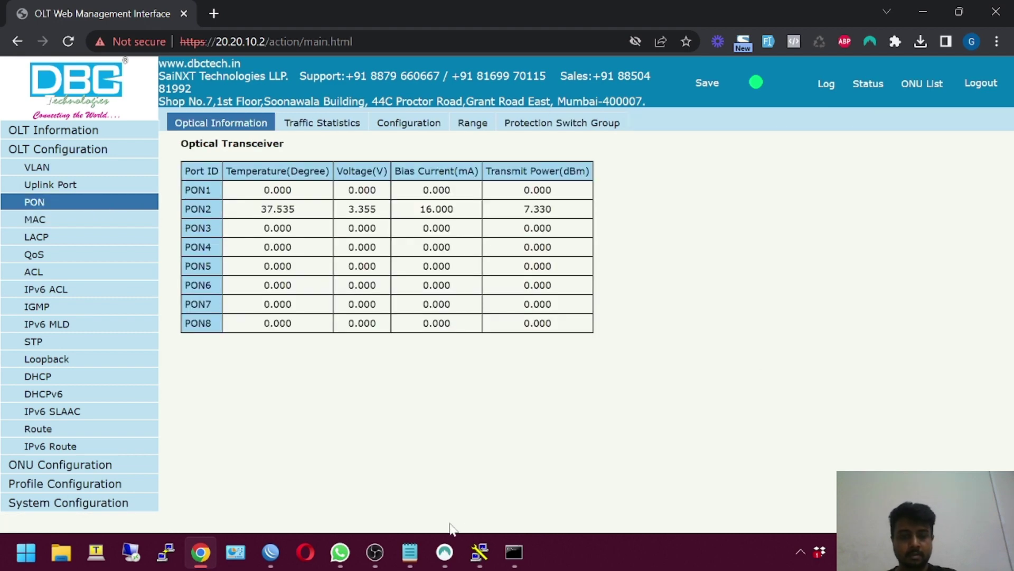
{"action": "left_click", "coordinate": [48, 218]}
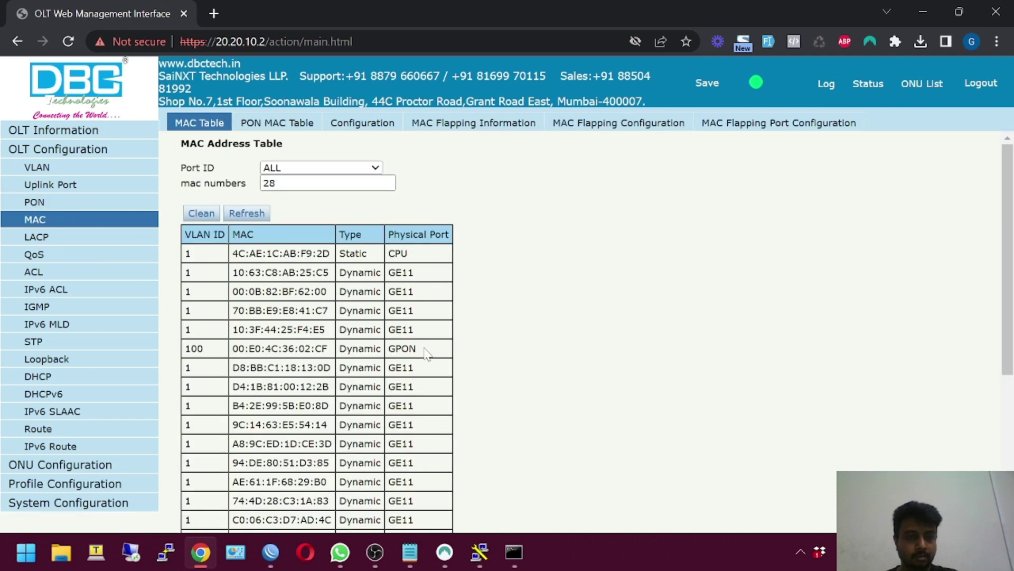
{"action": "left_click_drag", "start_coordinate": [427, 353], "coordinate": [267, 227]}
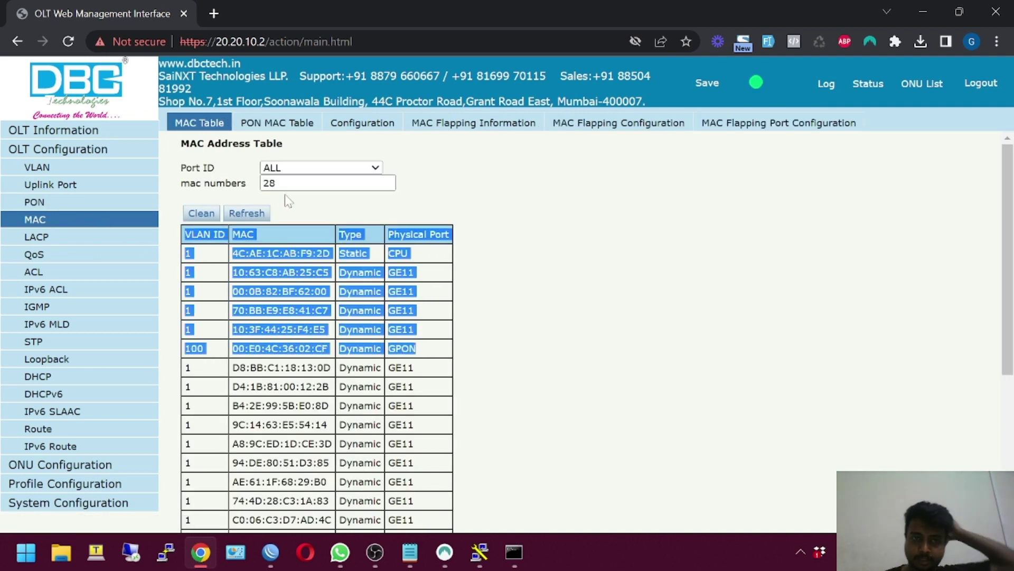
{"action": "left_click", "coordinate": [288, 201]}
Filter the MAC table to GE11, clean its entries and refresh repeatedly to watch relearning
{"action": "left_click", "coordinate": [296, 168]}
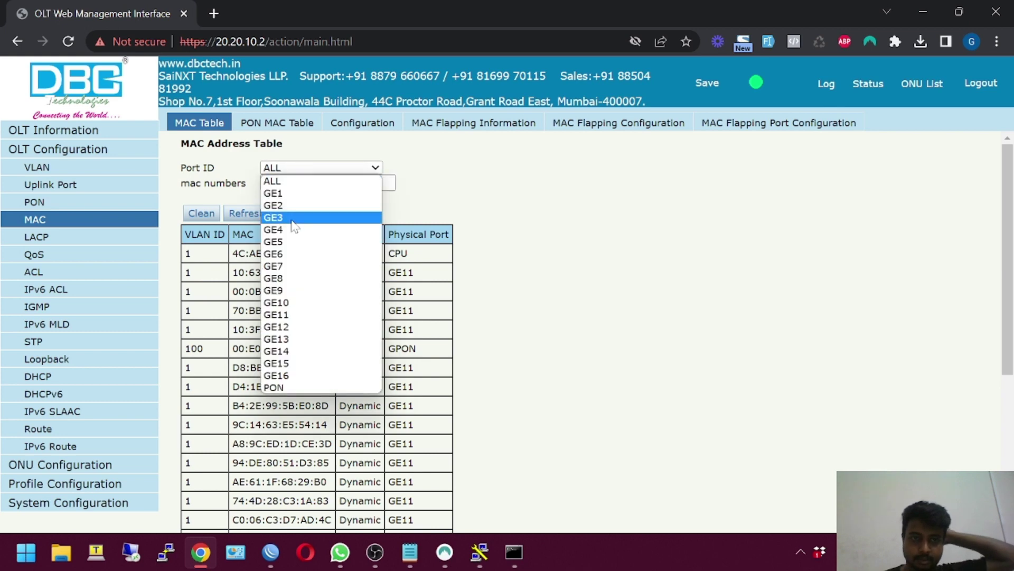
{"action": "left_click", "coordinate": [286, 316]}
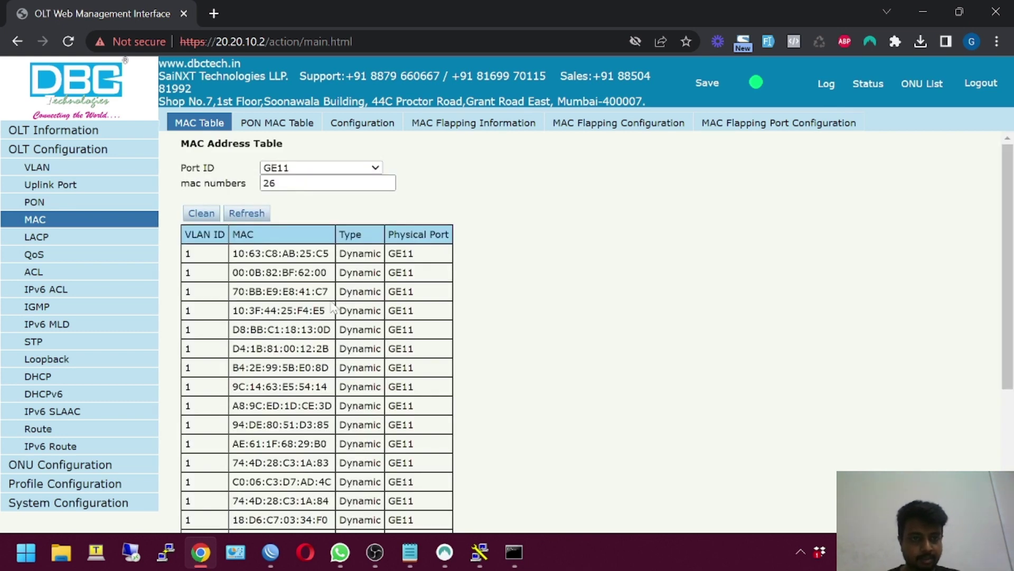
{"action": "left_click", "coordinate": [214, 214]}
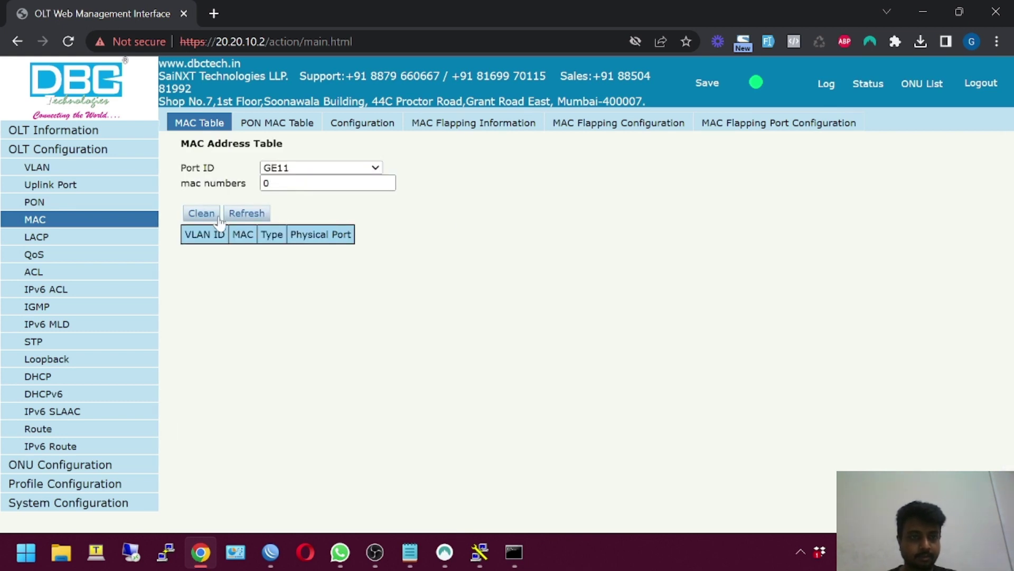
{"action": "left_click", "coordinate": [244, 215]}
{"action": "left_click", "coordinate": [244, 214]}
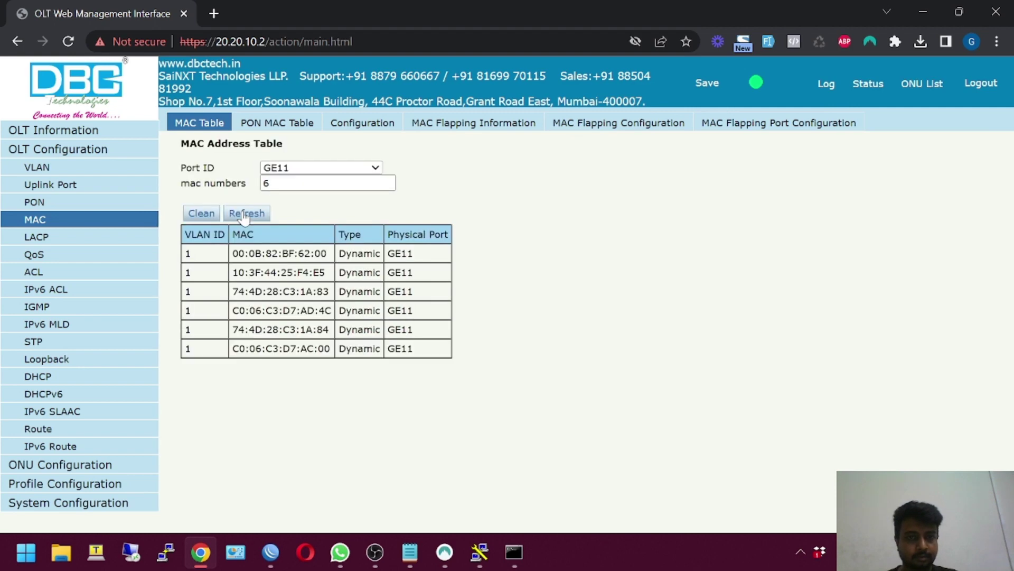
{"action": "left_click", "coordinate": [244, 215]}
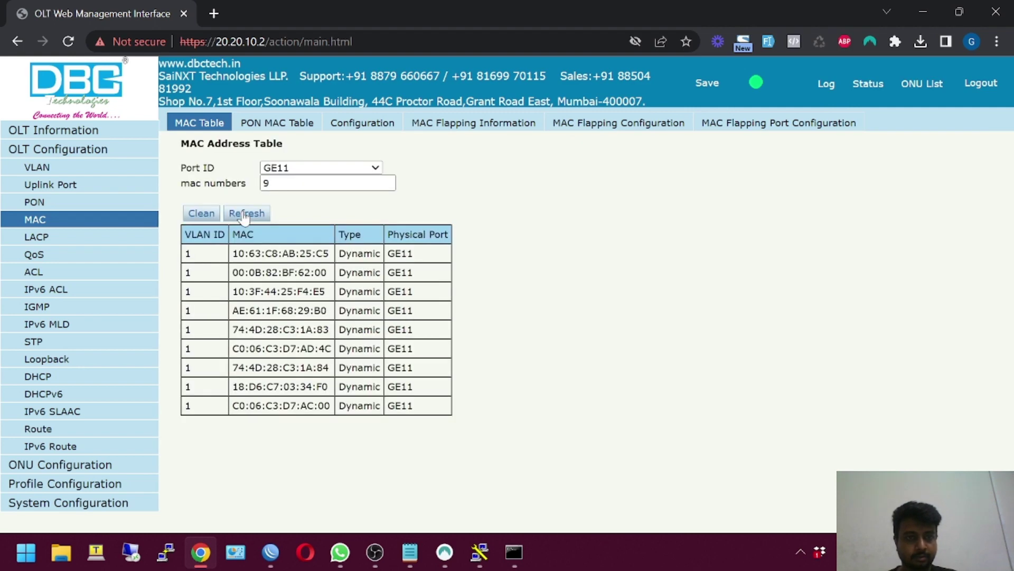
{"action": "left_click", "coordinate": [244, 215]}
{"action": "left_click", "coordinate": [244, 215]}
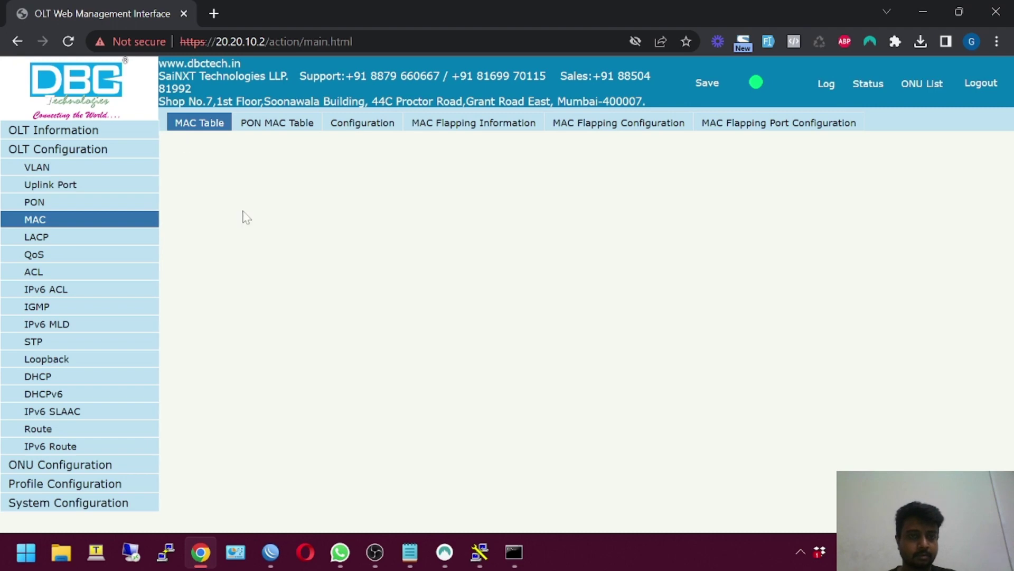
{"action": "left_click", "coordinate": [244, 214]}
{"action": "left_click", "coordinate": [244, 215]}
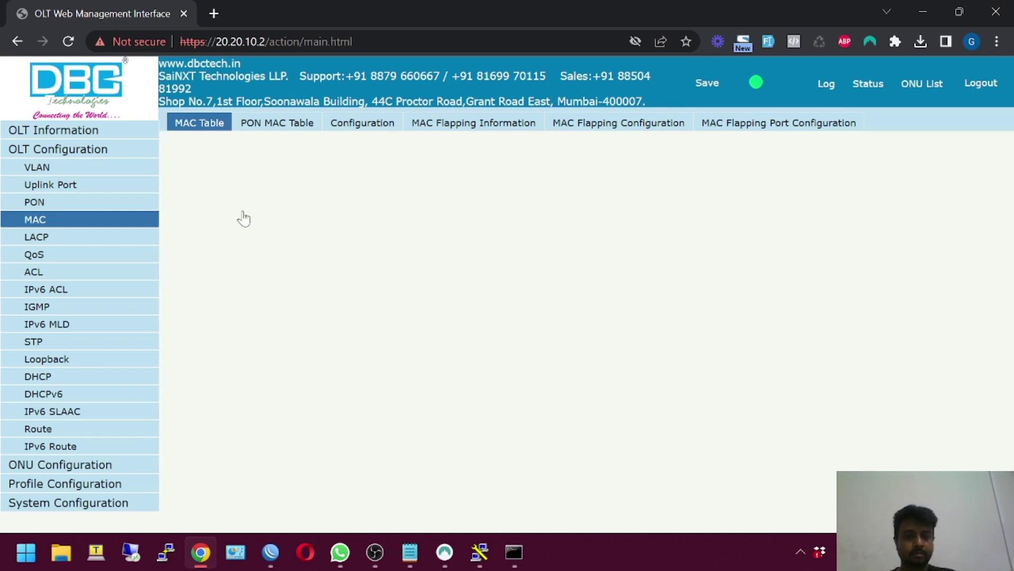
{"action": "left_click", "coordinate": [244, 215]}
{"action": "left_click", "coordinate": [244, 215]}
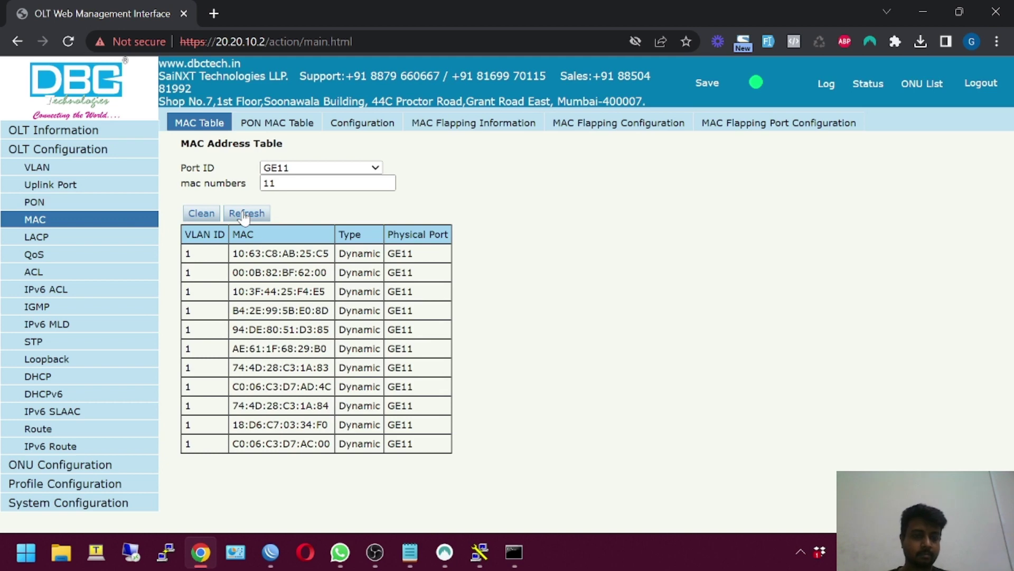
{"action": "left_click", "coordinate": [244, 214]}
{"action": "left_click", "coordinate": [244, 215]}
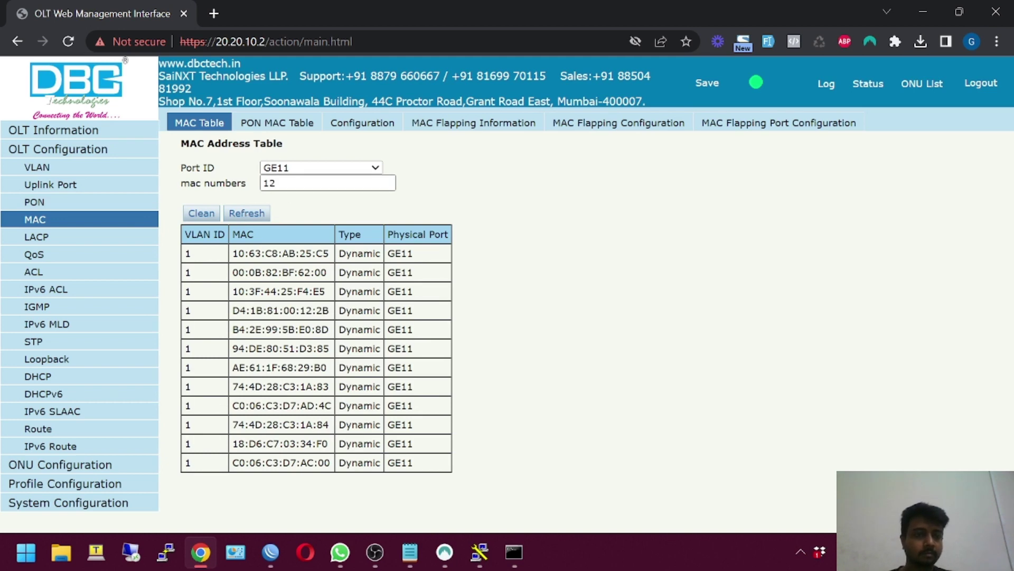
Filter back to PON, showing 00:E0:4C:36:02:CF on VLAN 100 via GPON
{"action": "left_click", "coordinate": [312, 168]}
{"action": "left_click", "coordinate": [280, 390]}
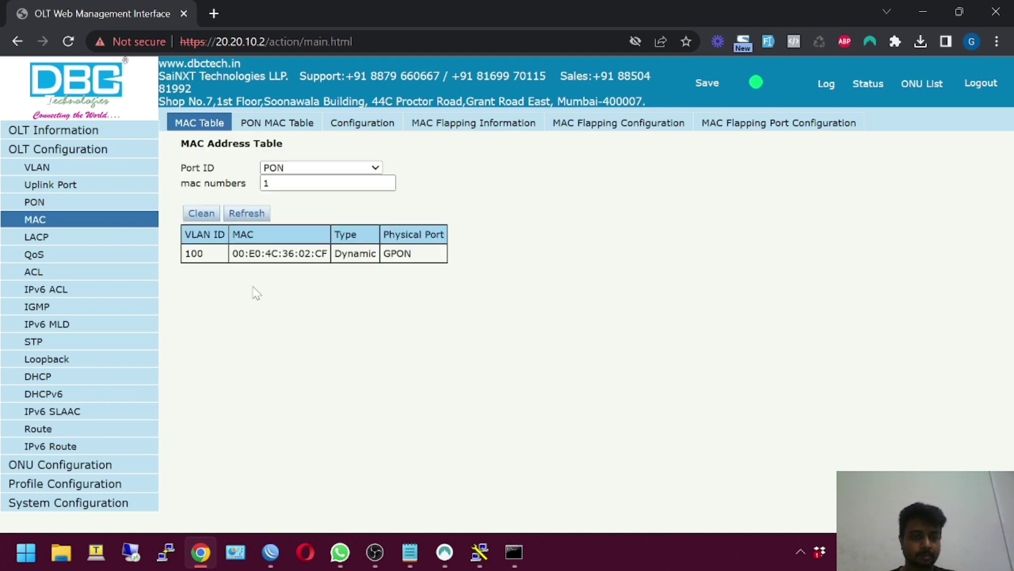
{"action": "left_click_drag", "start_coordinate": [190, 251], "coordinate": [412, 259]}
{"action": "left_click", "coordinate": [385, 301]}
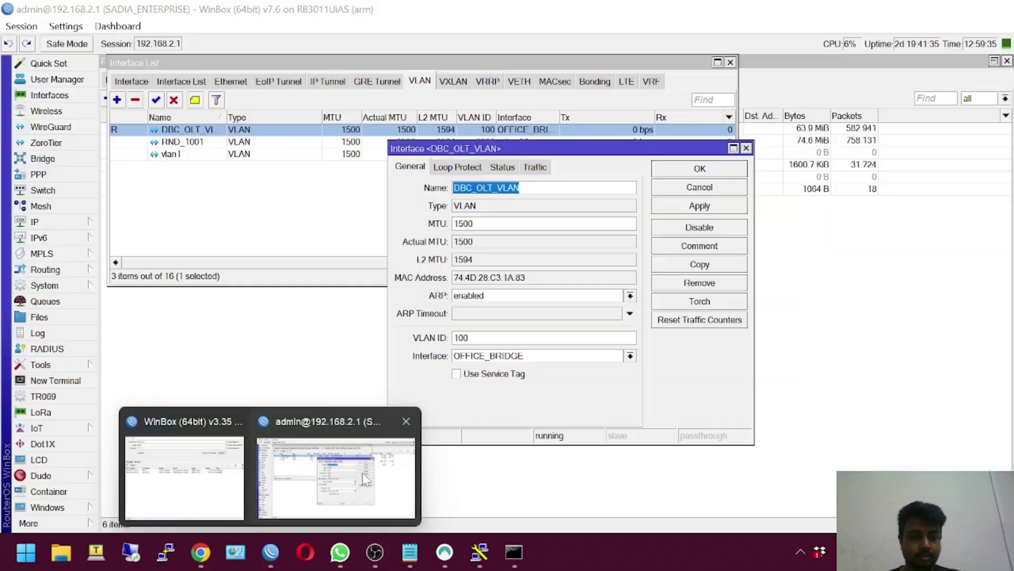
In WinBox, confirm DBC_OLT_VLAN stays on OFFICE_BRIDGE with VLAN 100, close it unchanged, return to Chrome
{"action": "left_click", "coordinate": [362, 473]}
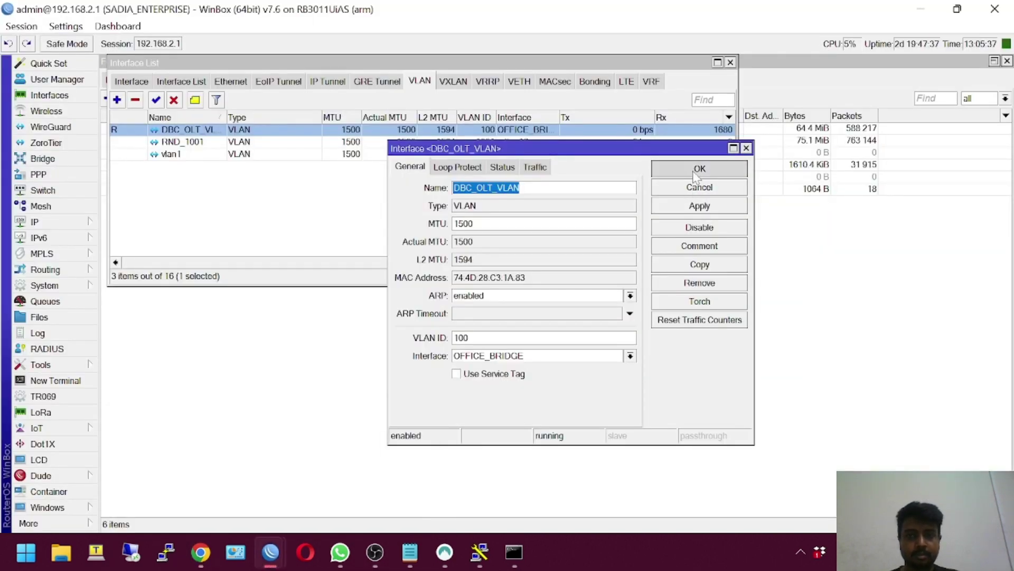
{"action": "left_click", "coordinate": [696, 174]}
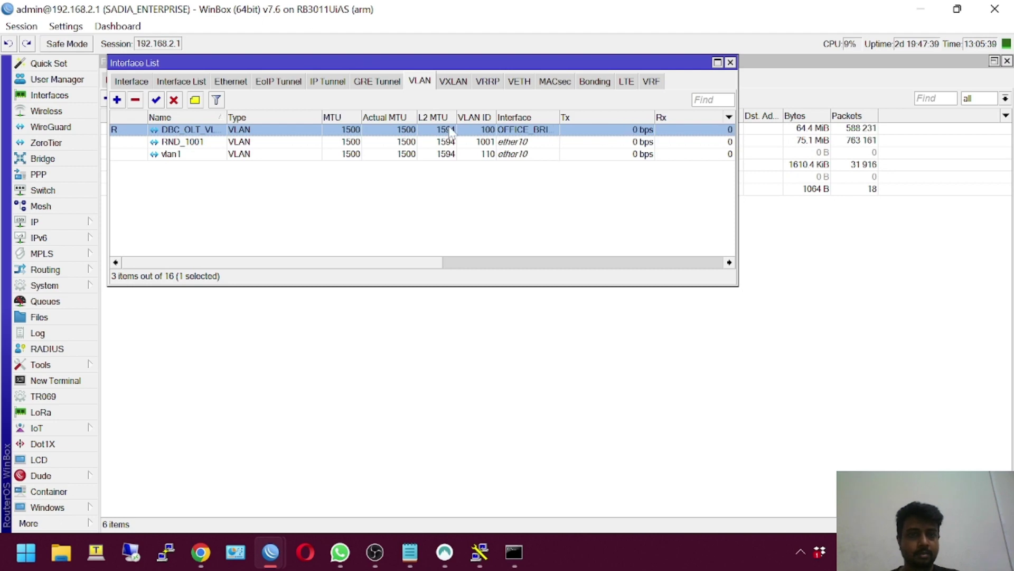
{"action": "double_click", "coordinate": [480, 131]}
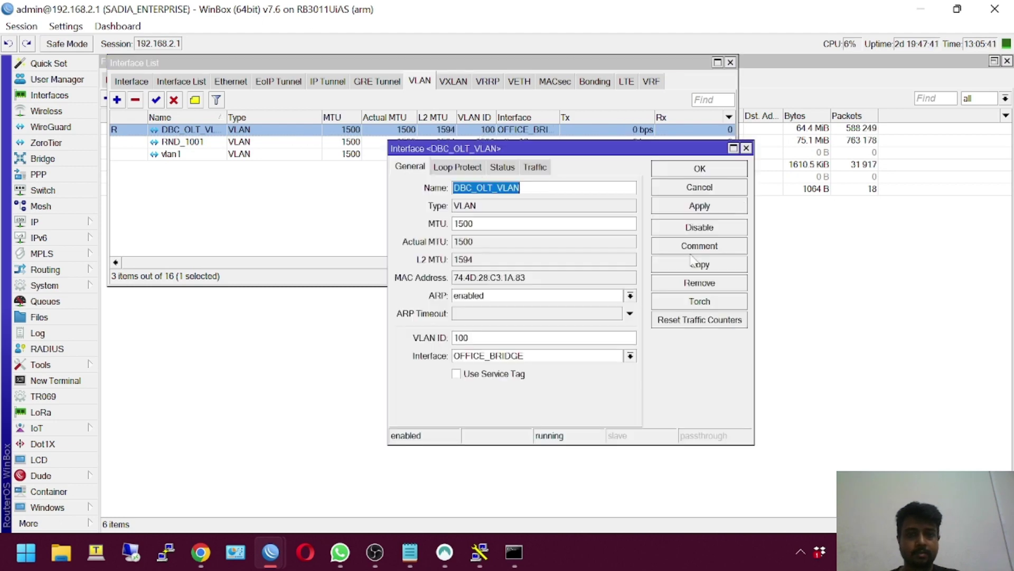
{"action": "left_click", "coordinate": [630, 356]}
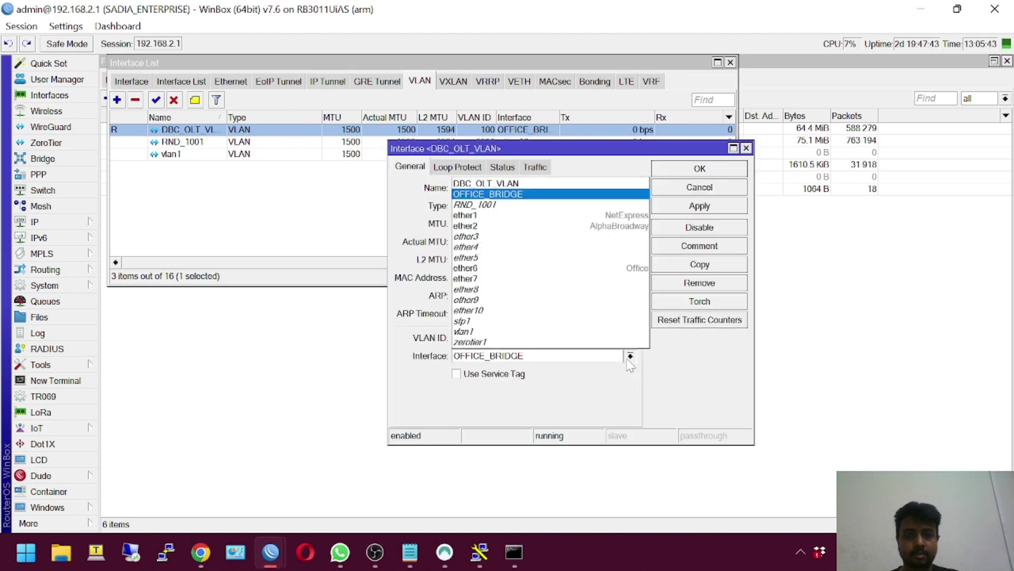
{"action": "left_click", "coordinate": [630, 359]}
{"action": "left_click", "coordinate": [630, 359]}
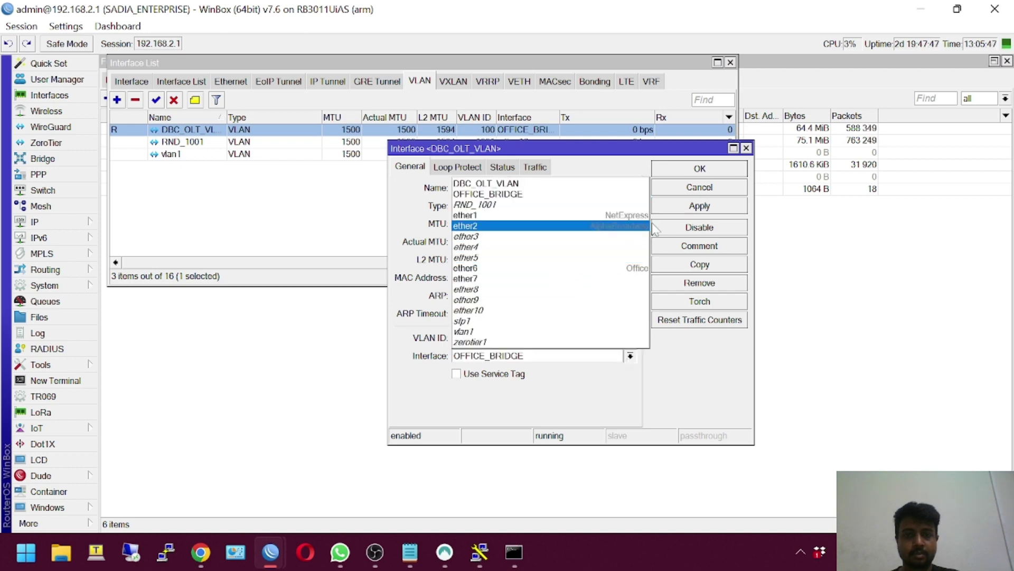
{"action": "left_click", "coordinate": [695, 192]}
{"action": "left_click", "coordinate": [695, 189]}
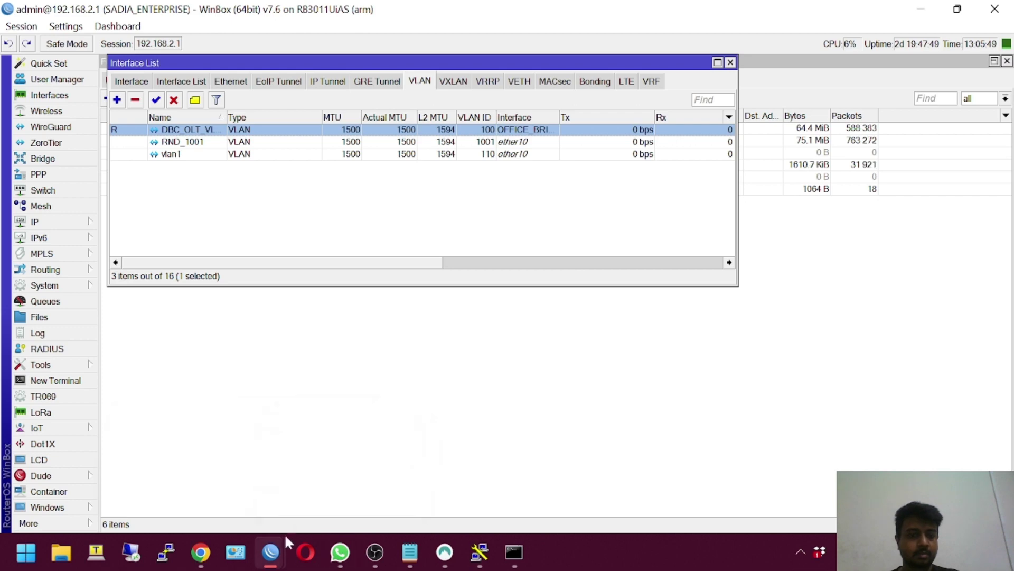
{"action": "left_click", "coordinate": [200, 552]}
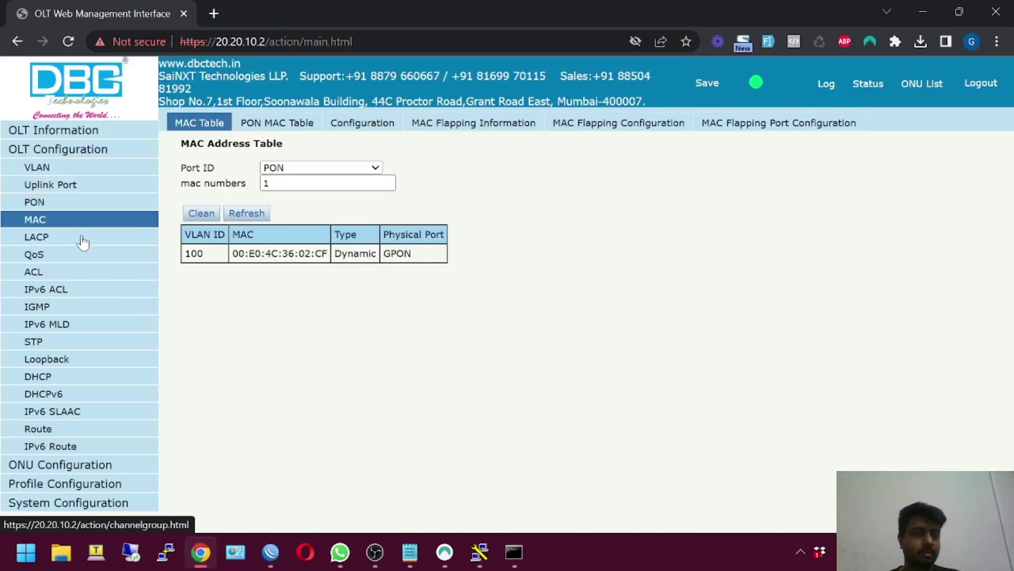
Check the uplink port traffic statistics
{"action": "left_click", "coordinate": [53, 173]}
{"action": "left_click", "coordinate": [59, 186]}
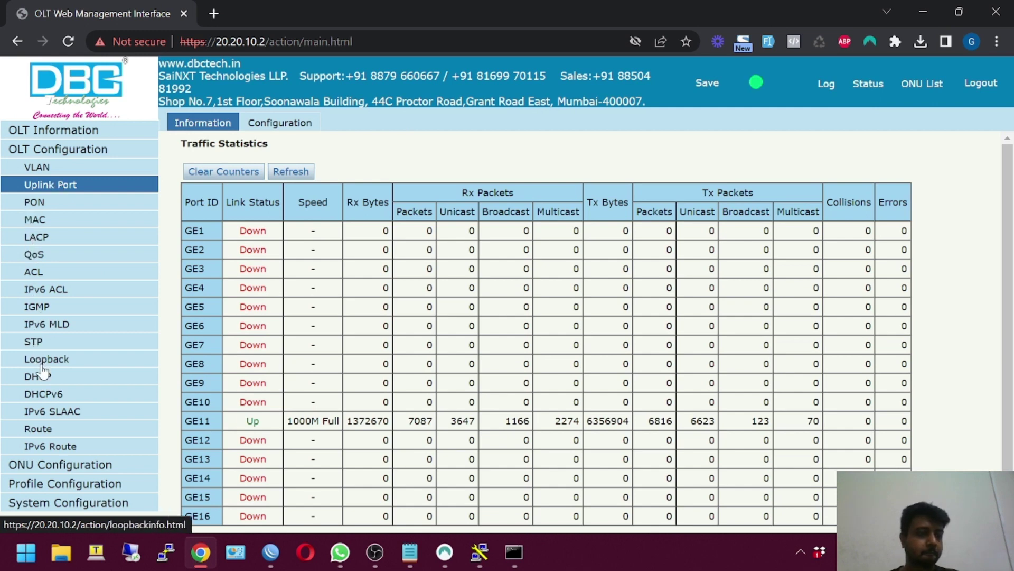
{"action": "left_click", "coordinate": [37, 169]}
Set uplink GE11 to Tag on the VLAN Port page, then view PON optical readings
{"action": "left_click", "coordinate": [239, 124]}
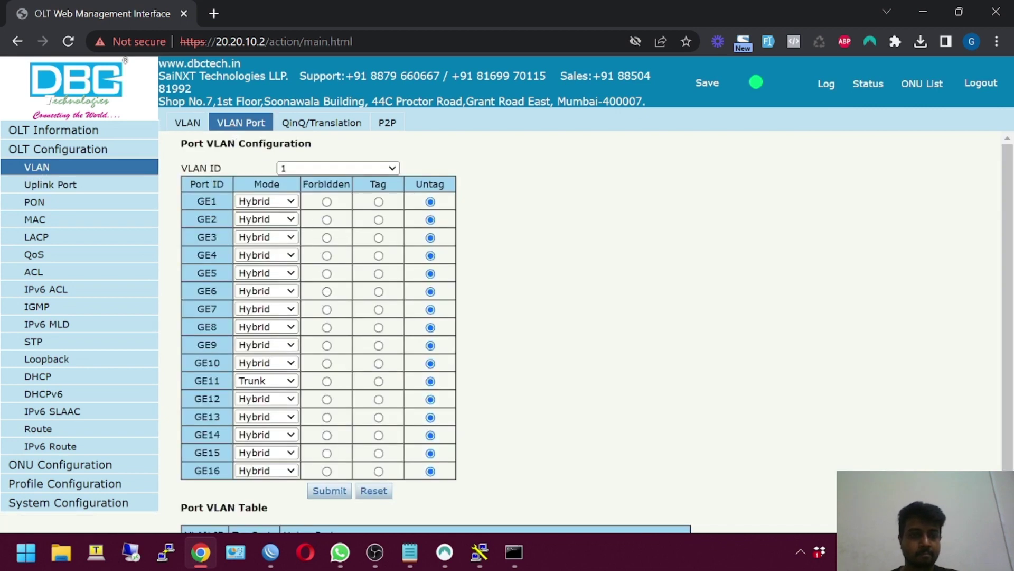
{"action": "scroll", "coordinate": [319, 211], "scroll_direction": "down", "scroll_amount": 2}
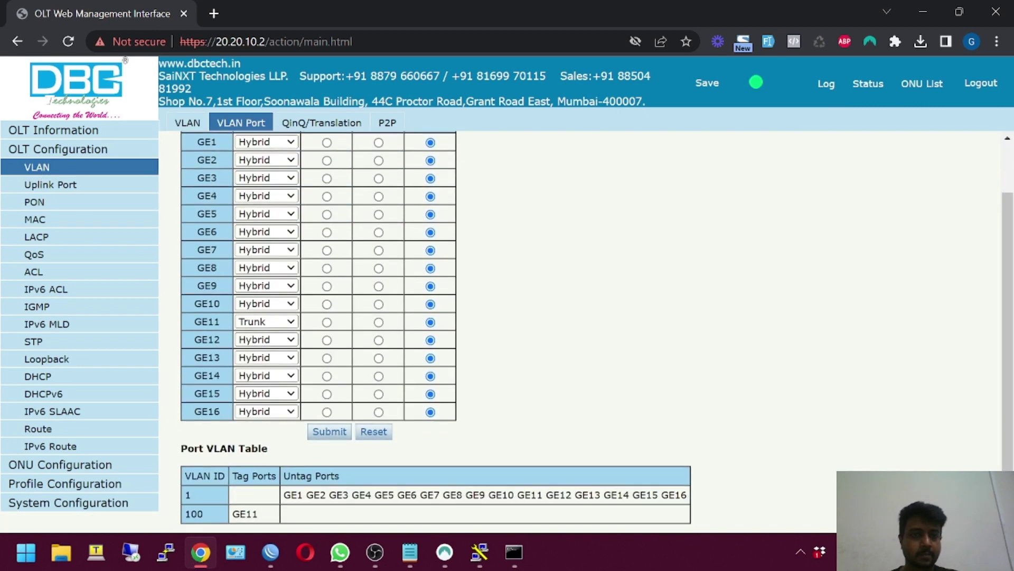
{"action": "left_click", "coordinate": [379, 322]}
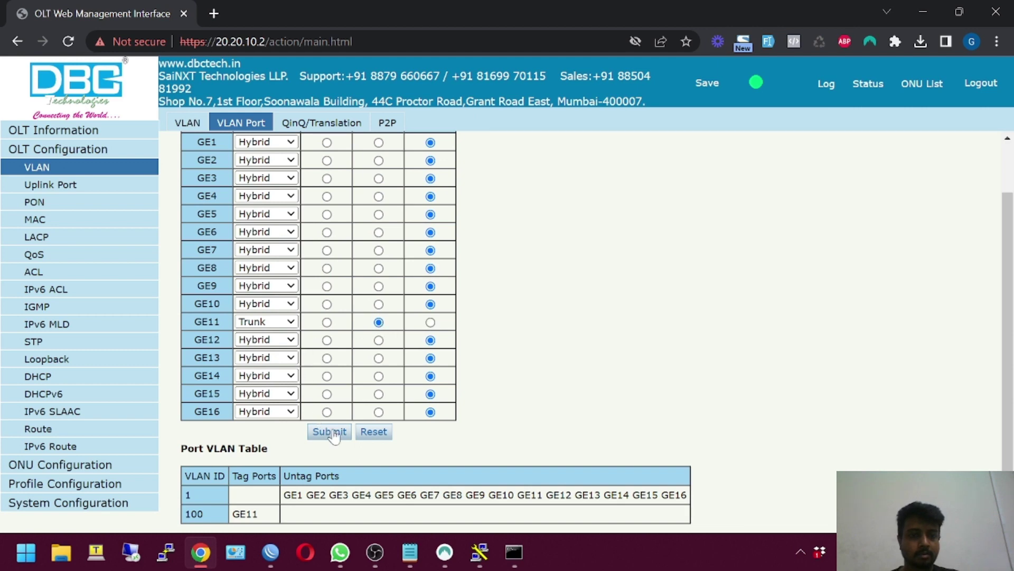
{"action": "left_click", "coordinate": [330, 432]}
{"action": "scroll", "coordinate": [381, 443], "scroll_direction": "down", "scroll_amount": 2}
{"action": "left_click", "coordinate": [38, 203]}
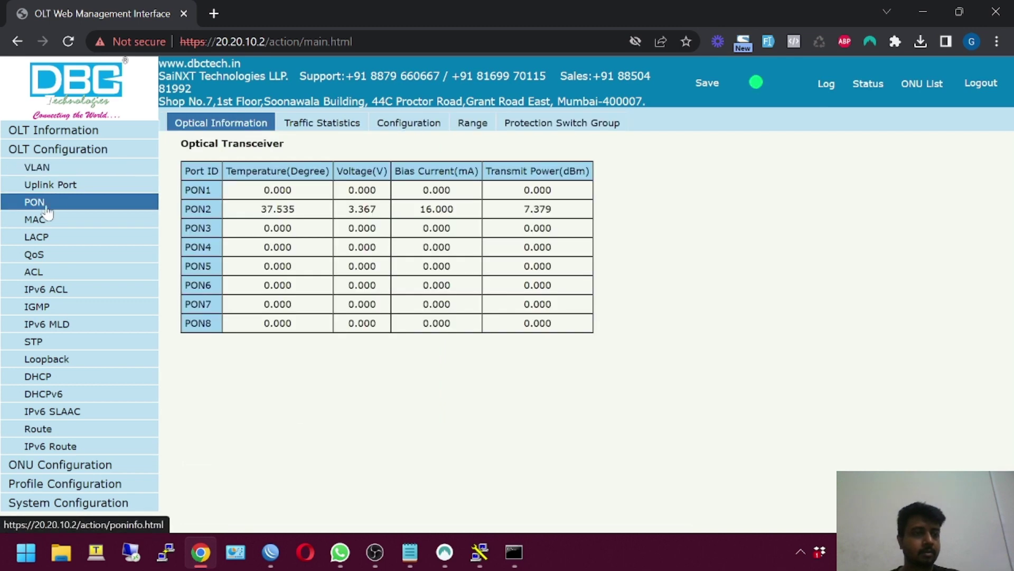
Show the uplink MAC table and highlight the VLAN 100 entries on GPON (00:E0:4C:36:02:CF) and GE11
{"action": "left_click", "coordinate": [59, 191]}
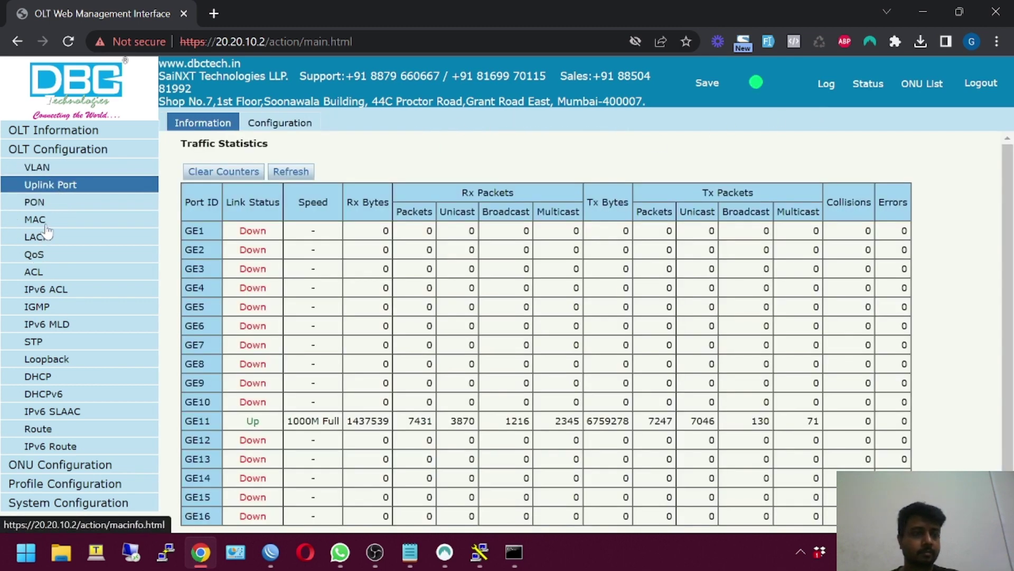
{"action": "left_click", "coordinate": [46, 224]}
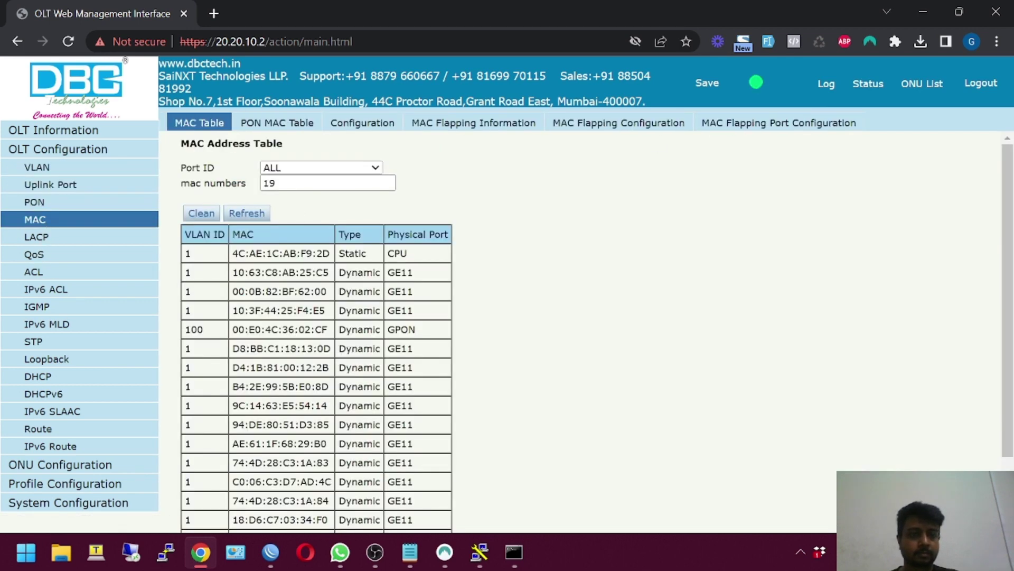
{"action": "left_click_drag", "start_coordinate": [401, 329], "coordinate": [182, 329]}
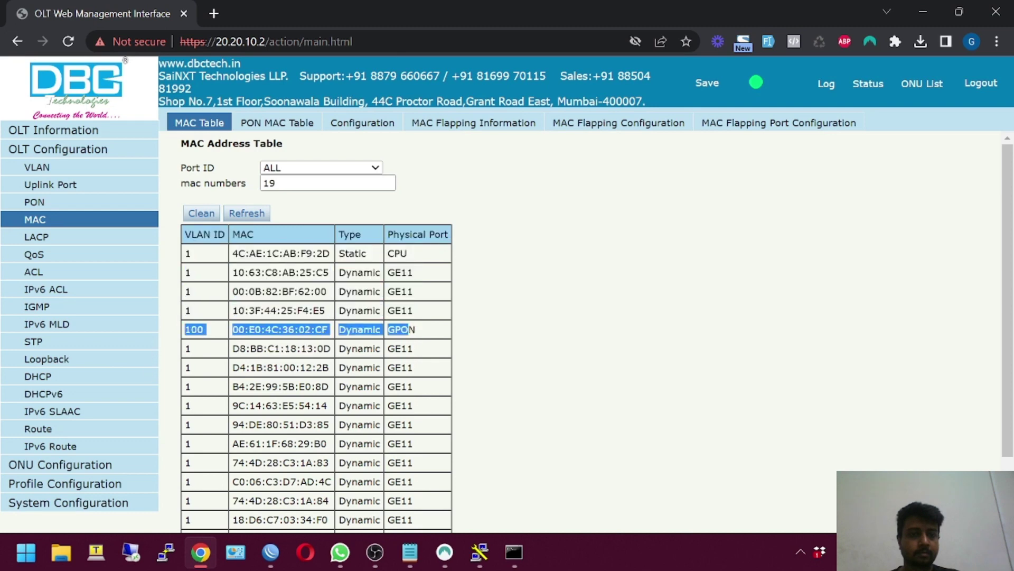
{"action": "scroll", "coordinate": [201, 341], "scroll_direction": "down", "scroll_amount": 3}
{"action": "left_click_drag", "start_coordinate": [426, 465], "coordinate": [194, 248]}
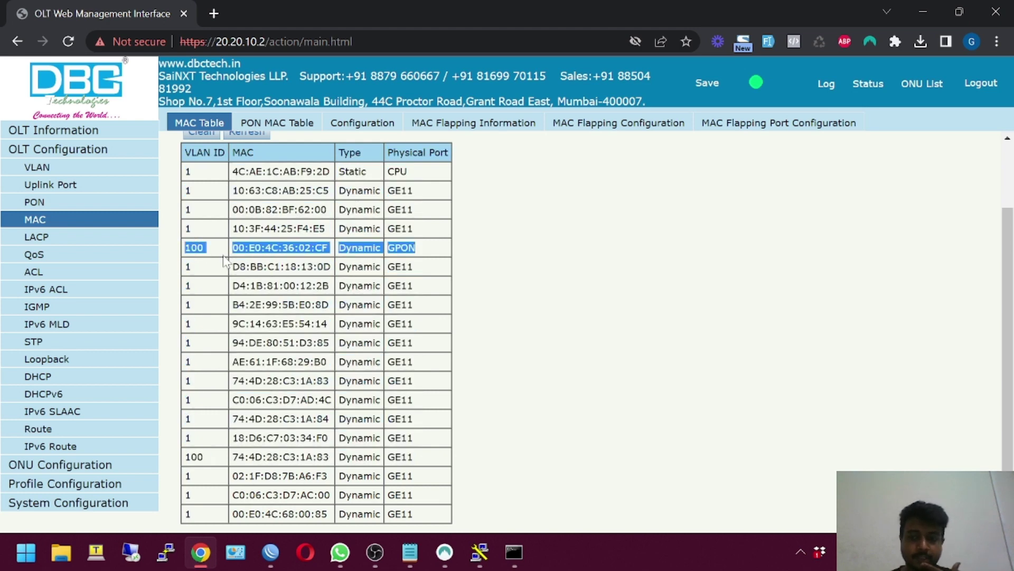
{"action": "mouse_move", "coordinate": [409, 563]}
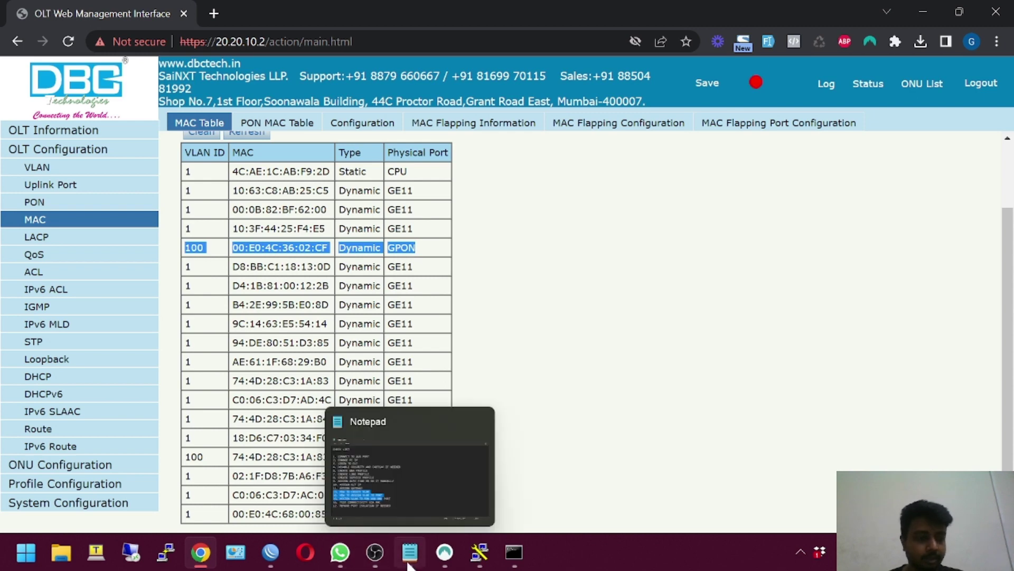
{"action": "left_click", "coordinate": [628, 388]}
{"action": "left_click", "coordinate": [389, 550]}
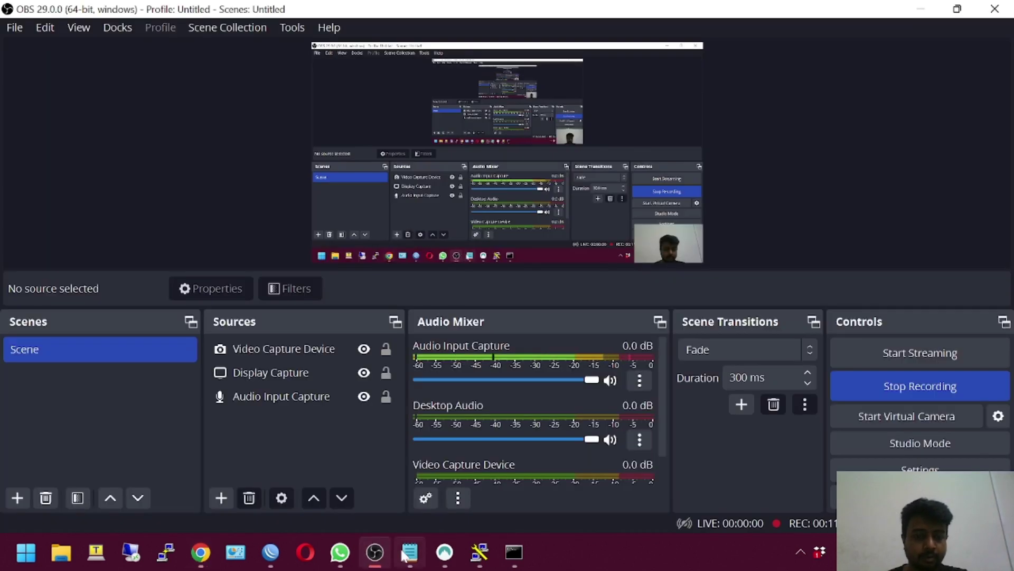
{"action": "left_click", "coordinate": [410, 552]}
{"action": "left_click", "coordinate": [202, 327]}
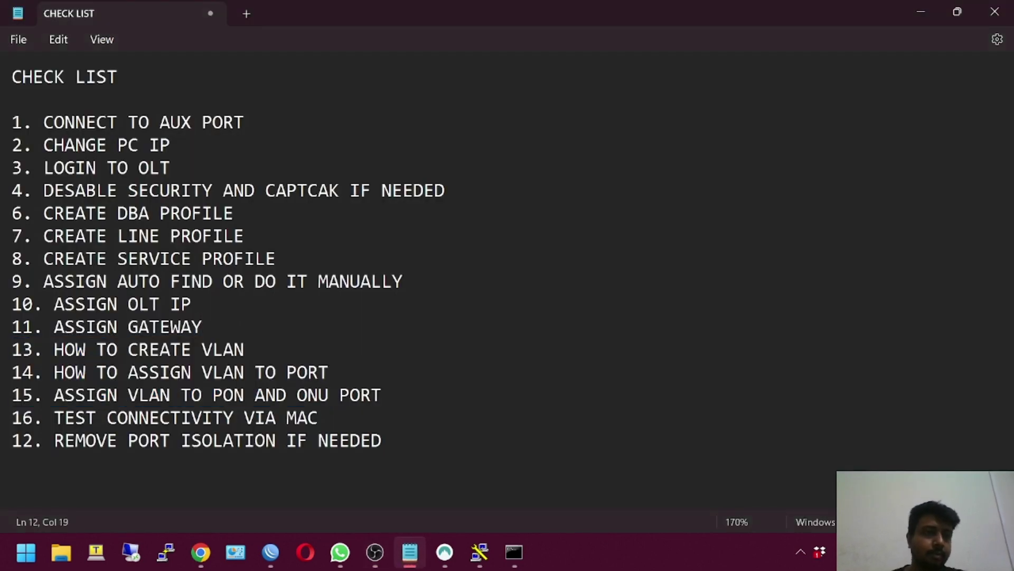
{"action": "left_click_drag", "start_coordinate": [44, 122], "coordinate": [244, 122]}
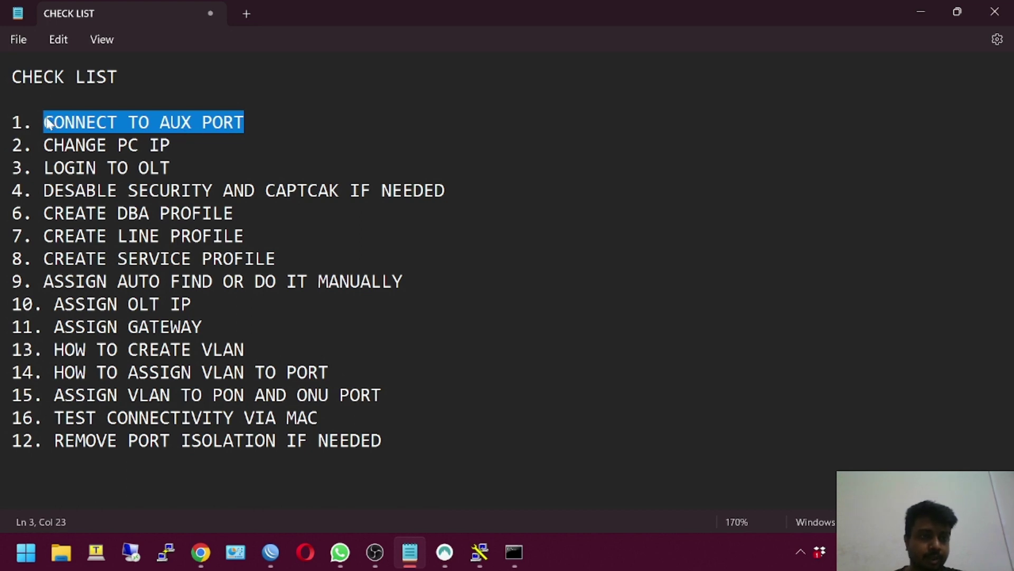
{"action": "key", "text": "Left"}
{"action": "key", "text": "Down"}
{"action": "key", "text": "shift+Right"}
{"action": "key", "text": "shift+Right"}
{"action": "key", "text": "shift+Right"}
{"action": "key", "text": "shift+Right"}
{"action": "key", "text": "shift+Right"}
{"action": "key", "text": "shift+Right"}
{"action": "key", "text": "shift+Right"}
{"action": "key", "text": "shift+Right"}
{"action": "key", "text": "shift+Right"}
{"action": "key", "text": "shift+Right"}
{"action": "key", "text": "shift+Right"}
{"action": "key", "text": "shift+Right"}
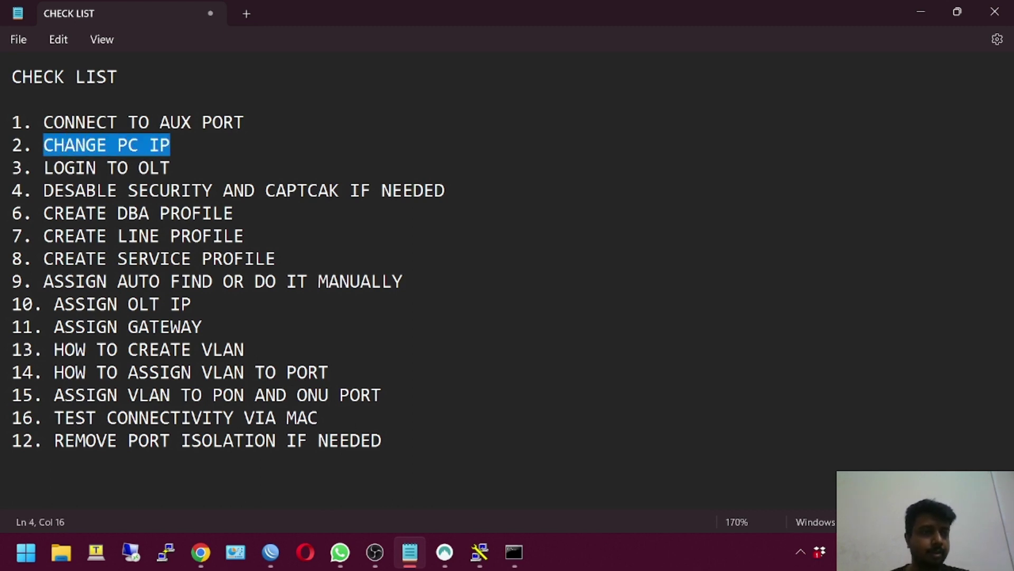
{"action": "key", "text": "Left"}
{"action": "key", "text": "Down"}
{"action": "key", "text": "shift+Right"}
{"action": "key", "text": "shift+Right"}
{"action": "key", "text": "shift+Right"}
{"action": "key", "text": "shift+Right"}
{"action": "key", "text": "shift+Right"}
{"action": "key", "text": "shift+Right"}
{"action": "key", "text": "shift+Right"}
{"action": "key", "text": "shift+Right"}
{"action": "key", "text": "shift+Right"}
{"action": "key", "text": "shift+Right"}
{"action": "key", "text": "shift+Right"}
{"action": "key", "text": "shift+Right"}
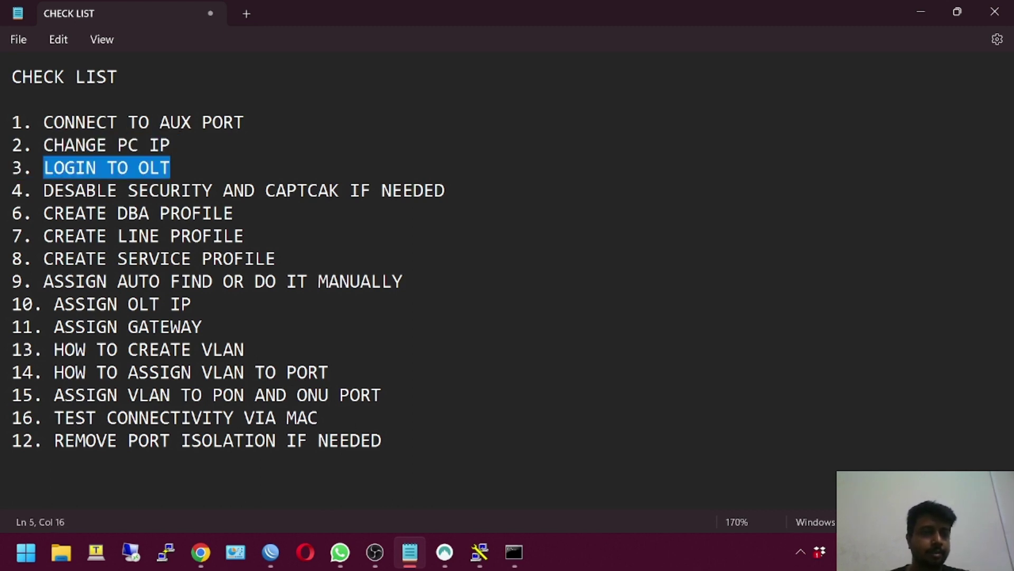
{"action": "key", "text": "Left"}
{"action": "key", "text": "Down"}
{"action": "key", "text": "Down"}
{"action": "key", "text": "shift+Right"}
{"action": "key", "text": "shift+Right"}
{"action": "key", "text": "shift+Right"}
{"action": "key", "text": "shift+Right"}
{"action": "key", "text": "shift+Right"}
{"action": "key", "text": "shift+Right"}
{"action": "key", "text": "shift+Right"}
{"action": "key", "text": "shift+Right"}
{"action": "key", "text": "shift+Right"}
{"action": "key", "text": "shift+Right"}
{"action": "key", "text": "shift+Right"}
{"action": "key", "text": "shift+Right"}
{"action": "key", "text": "shift+Right"}
{"action": "key", "text": "shift+Right"}
{"action": "key", "text": "shift+Right"}
{"action": "key", "text": "shift+Right"}
{"action": "key", "text": "shift+Right"}
{"action": "key", "text": "shift+Right"}
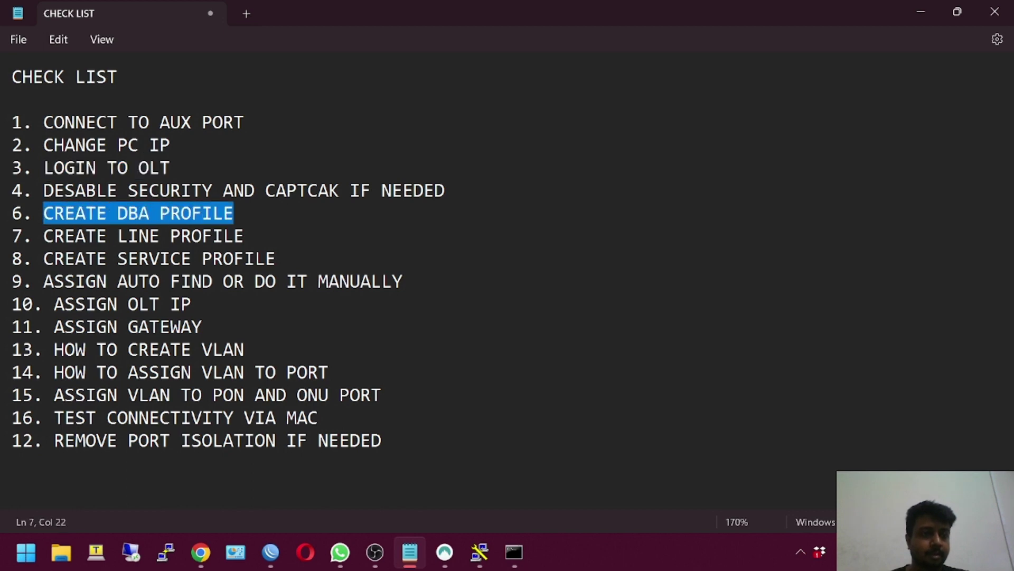
{"action": "key", "text": "Left"}
{"action": "key", "text": "Down"}
{"action": "key", "text": "shift+Right"}
{"action": "key", "text": "shift+Right"}
{"action": "key", "text": "shift+Right"}
{"action": "key", "text": "shift+Right"}
{"action": "key", "text": "shift+Right"}
{"action": "key", "text": "shift+Right"}
{"action": "key", "text": "shift+Right"}
{"action": "key", "text": "shift+Right"}
{"action": "key", "text": "shift+Right"}
{"action": "key", "text": "shift+Right"}
{"action": "key", "text": "shift+Right"}
{"action": "key", "text": "shift+Right"}
{"action": "key", "text": "shift+Right"}
{"action": "key", "text": "shift+Right"}
{"action": "key", "text": "shift+Right"}
{"action": "key", "text": "shift+Right"}
{"action": "key", "text": "shift+Right"}
{"action": "key", "text": "shift+Right"}
{"action": "key", "text": "shift+Right"}
{"action": "key", "text": "Left"}
{"action": "key", "text": "Down"}
{"action": "key", "text": "shift+Right"}
{"action": "key", "text": "shift+Right"}
{"action": "key", "text": "shift+Right"}
{"action": "key", "text": "shift+Right"}
{"action": "key", "text": "shift+Right"}
{"action": "key", "text": "shift+Right"}
{"action": "key", "text": "shift+Right"}
{"action": "key", "text": "shift+Right"}
{"action": "key", "text": "shift+Right"}
{"action": "key", "text": "shift+Right"}
{"action": "key", "text": "shift+Right"}
{"action": "key", "text": "shift+Right"}
{"action": "key", "text": "shift+Right"}
{"action": "key", "text": "shift+Right"}
{"action": "key", "text": "shift+Right"}
{"action": "key", "text": "shift+Right"}
{"action": "key", "text": "shift+Right"}
{"action": "key", "text": "shift+Right"}
{"action": "key", "text": "shift+Right"}
{"action": "key", "text": "shift+Right"}
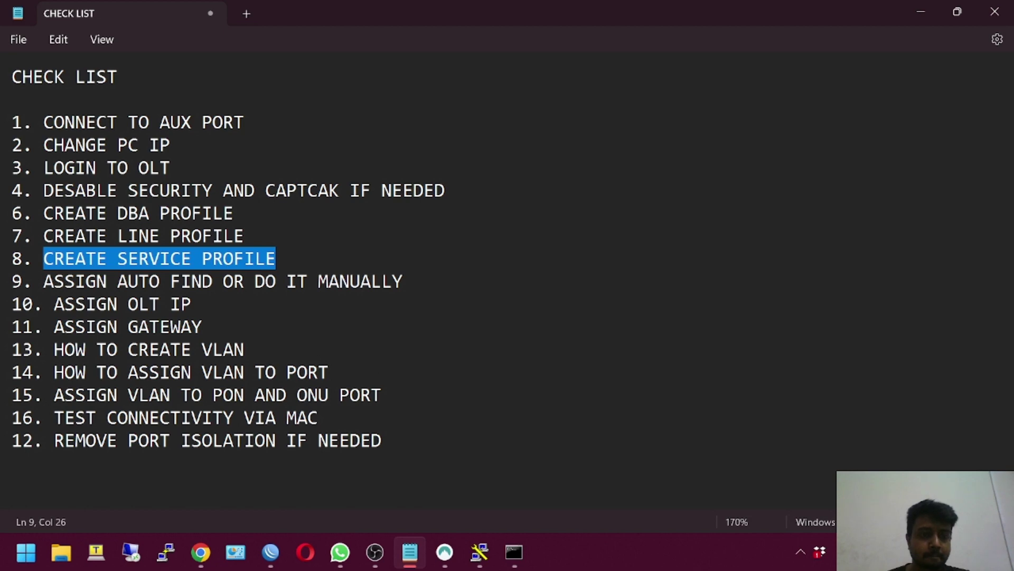
{"action": "left_click", "coordinate": [200, 553]}
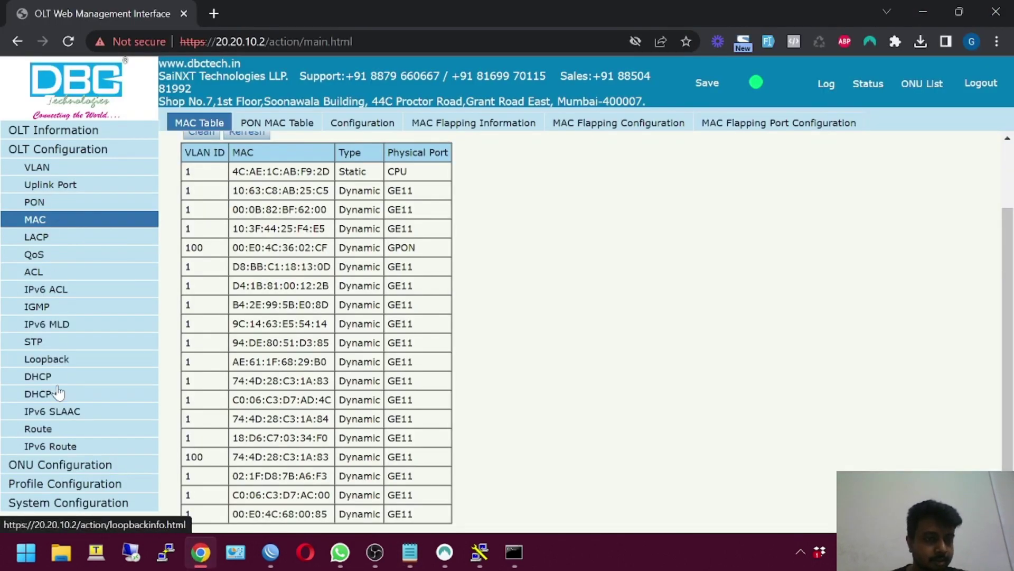
Check the line profiles available for PON1 in ONU AutoLearn settings
{"action": "left_click", "coordinate": [59, 465]}
{"action": "left_click", "coordinate": [66, 221]}
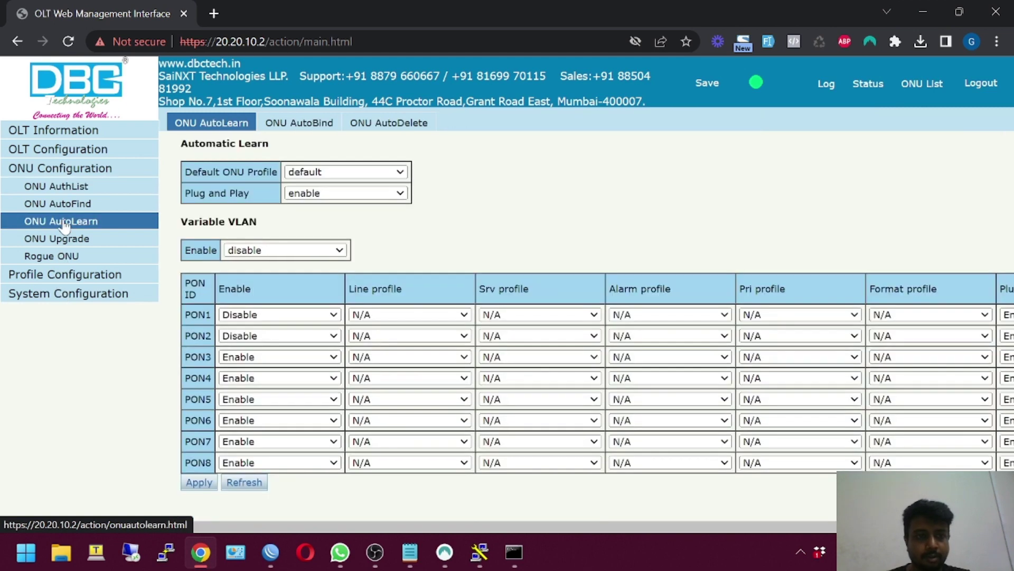
{"action": "left_click", "coordinate": [455, 311]}
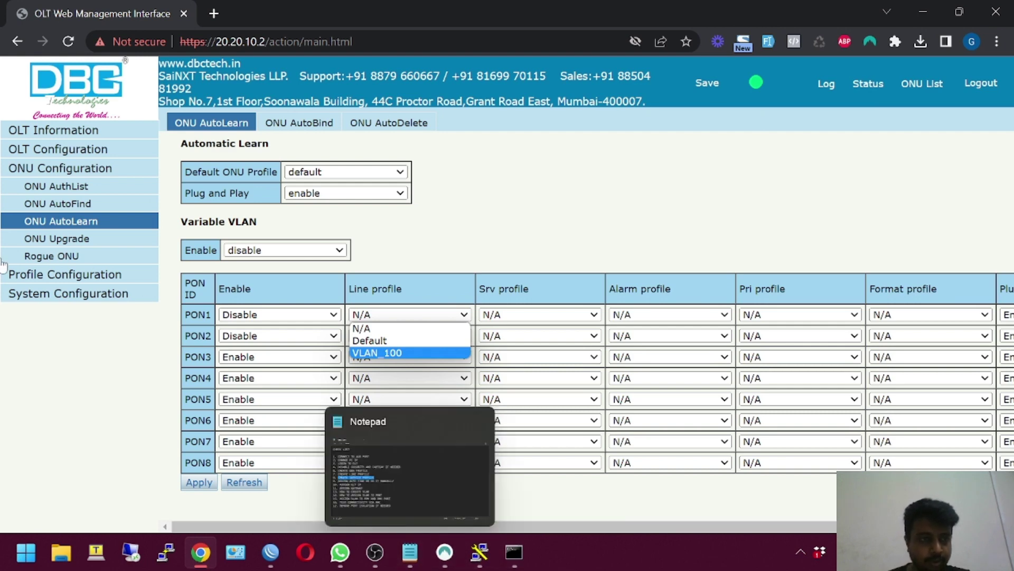
List the two unregistered Unknown-state ONUs discovered on PON2, then switch back to Notepad
{"action": "left_click", "coordinate": [56, 210]}
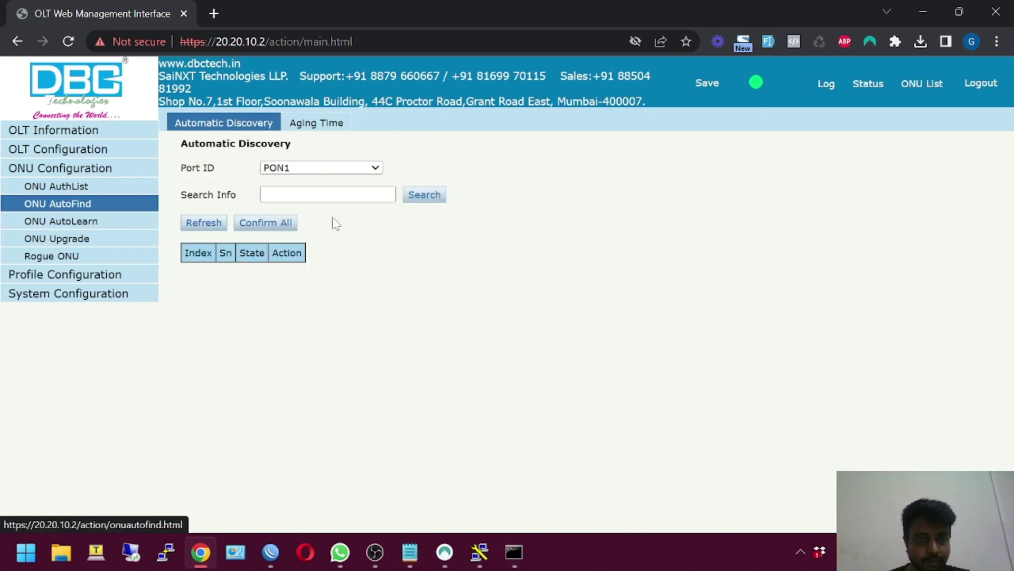
{"action": "left_click", "coordinate": [368, 168]}
{"action": "left_click", "coordinate": [323, 204]}
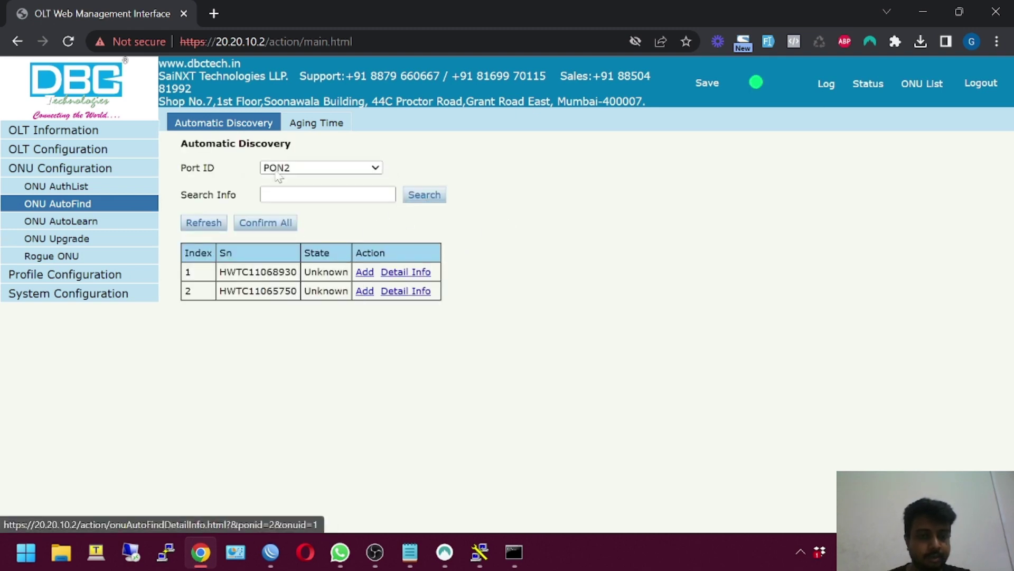
{"action": "left_click", "coordinate": [409, 552]}
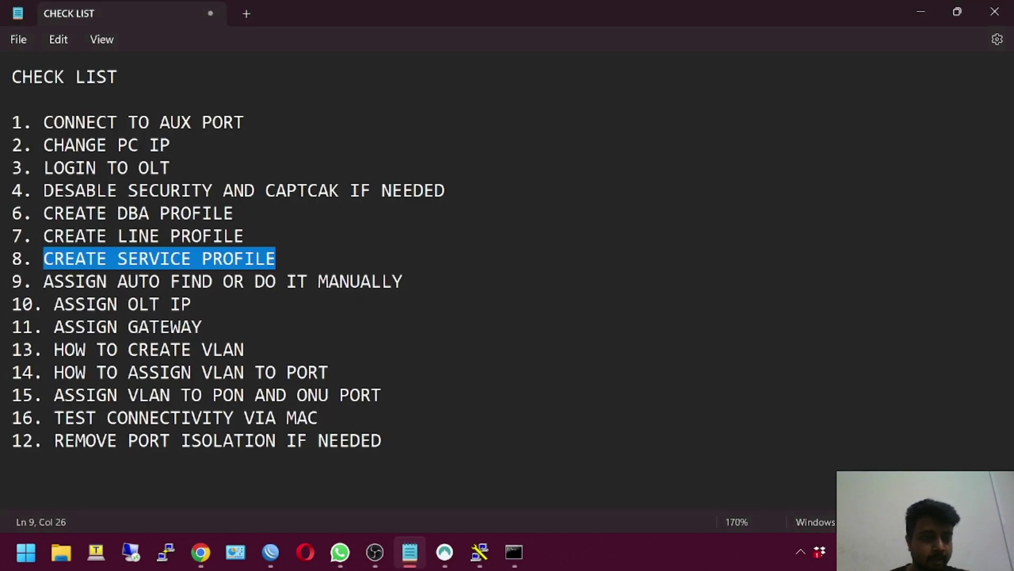
Highlight checklist items ASSIGN OLT IP, ASSIGN GATEWAY, VLAN-to-PON and MAC test, then return to Chrome
{"action": "left_click_drag", "start_coordinate": [55, 304], "coordinate": [191, 304]}
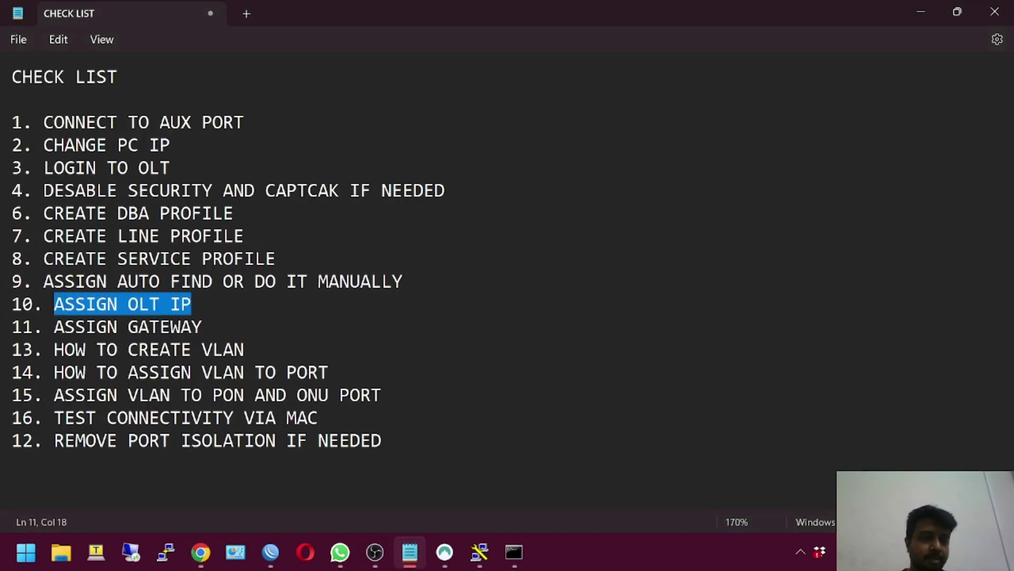
{"action": "left_click_drag", "start_coordinate": [202, 327], "coordinate": [25, 334]}
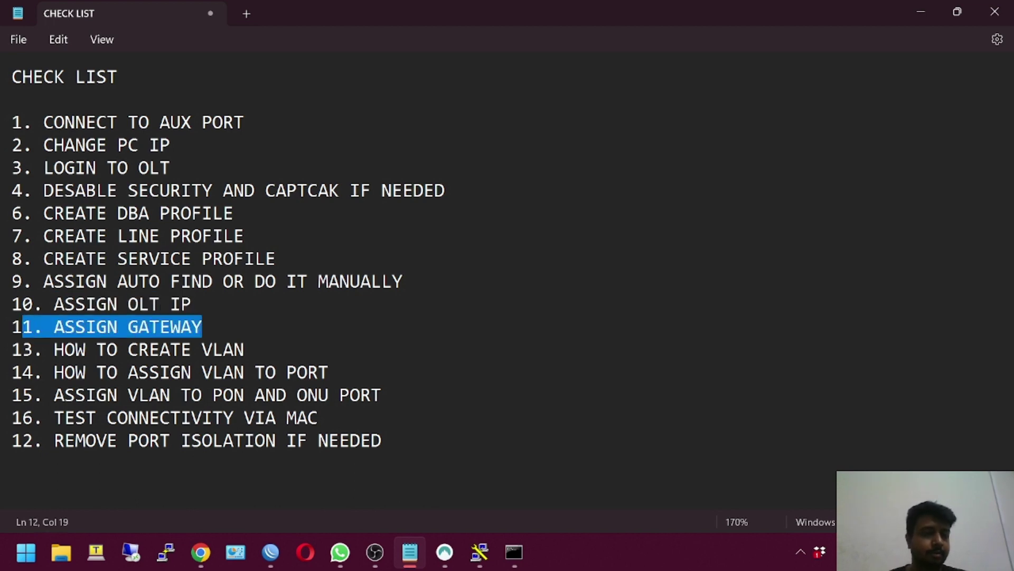
{"action": "left_click_drag", "start_coordinate": [54, 395], "coordinate": [319, 417]}
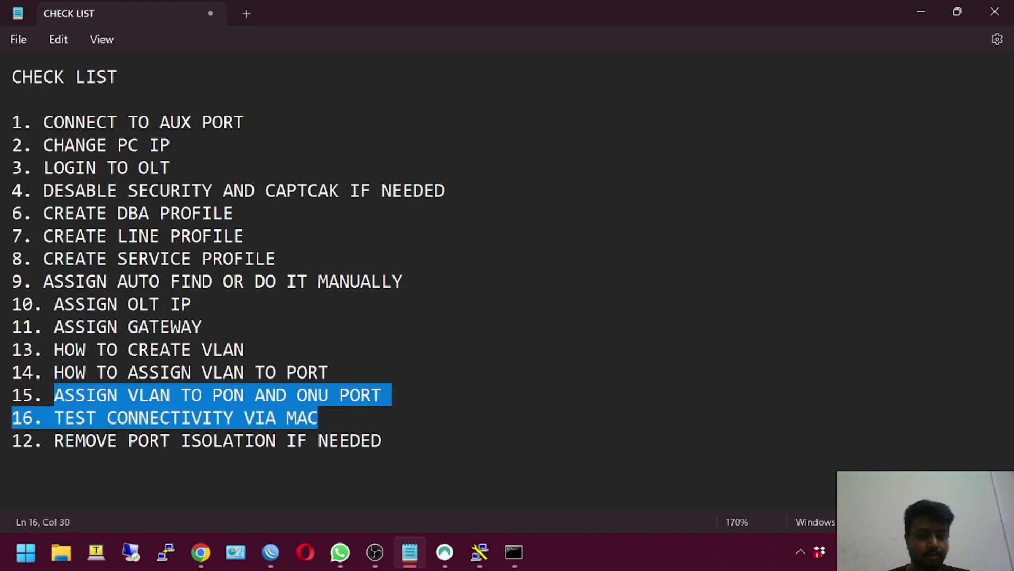
{"action": "left_click", "coordinate": [201, 552]}
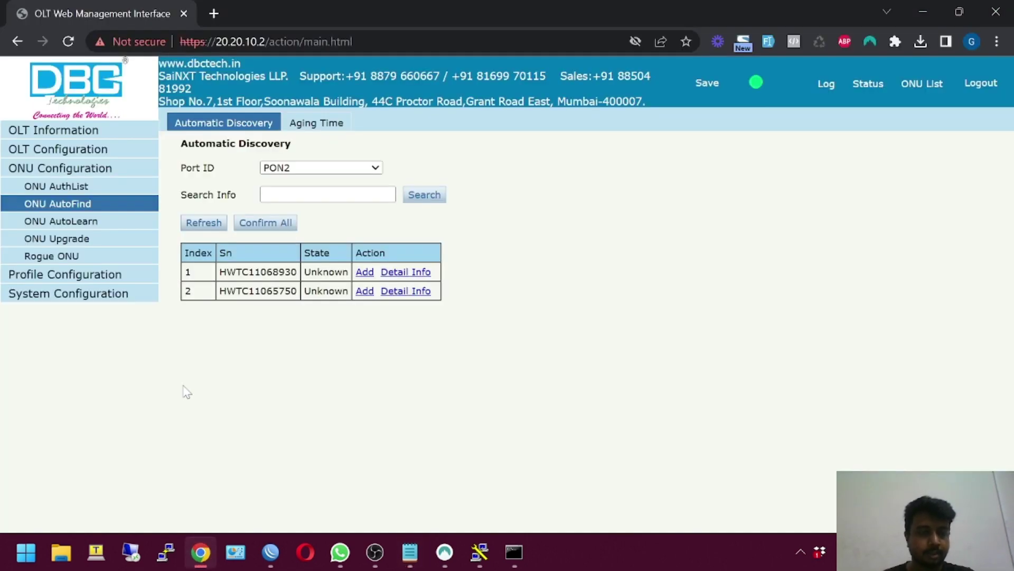